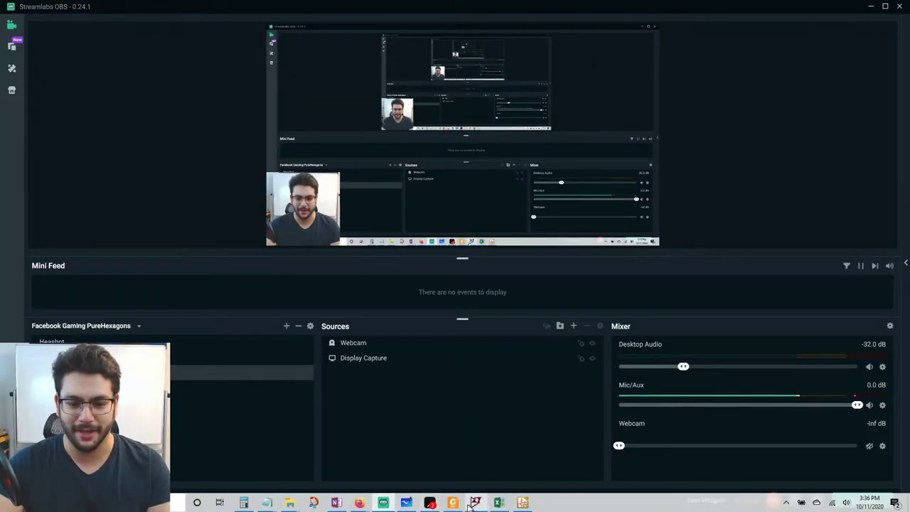
Switch to Firefox and look over the KiCad homepage's Schematic Capture, PCB Layout and 3D Viewer sections
mouse_move(360, 506)
left_click(413, 470)
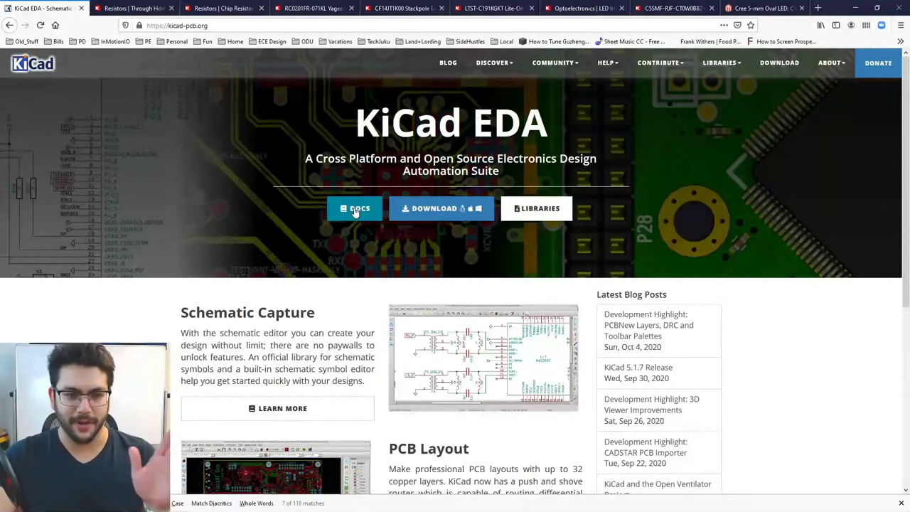
left_click(242, 27)
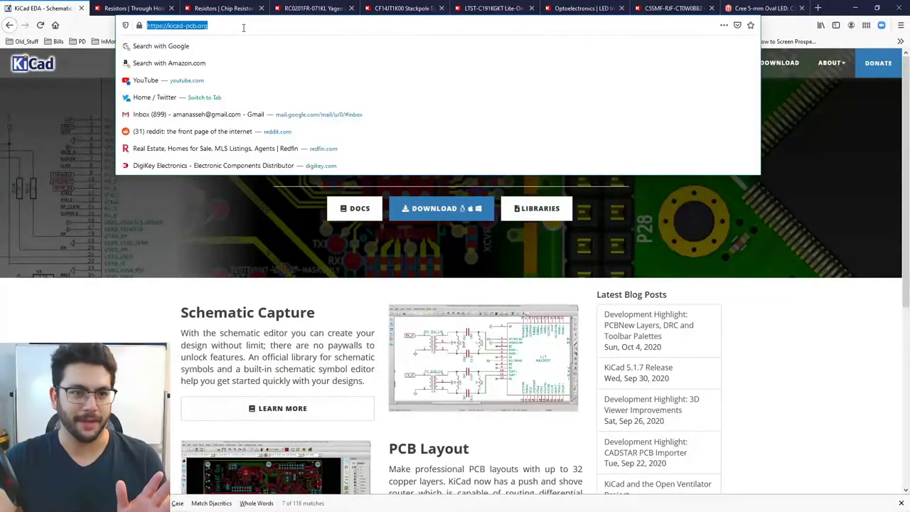
left_click(241, 27)
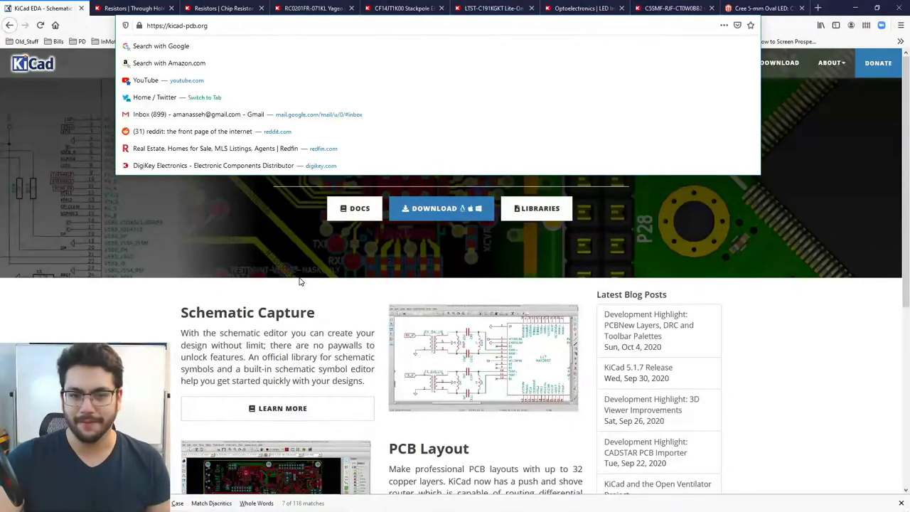
left_click(318, 320)
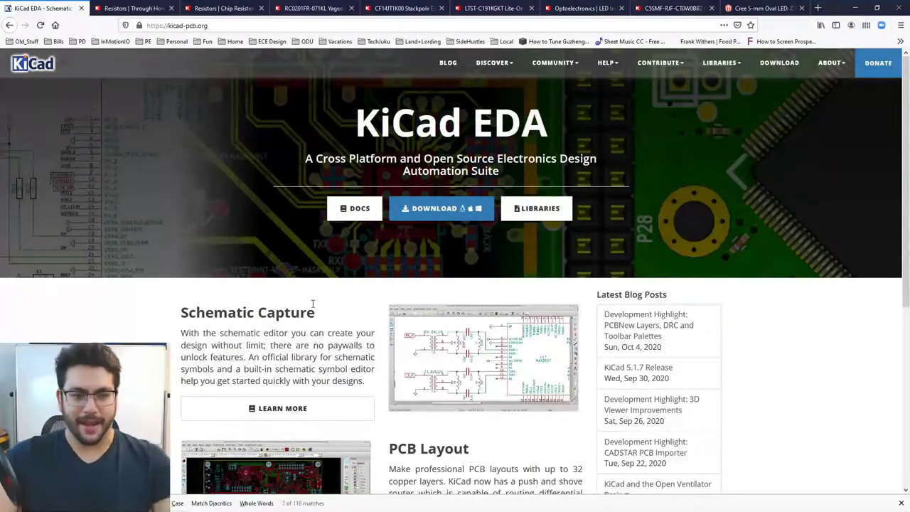
scroll(321, 314, "down", 2)
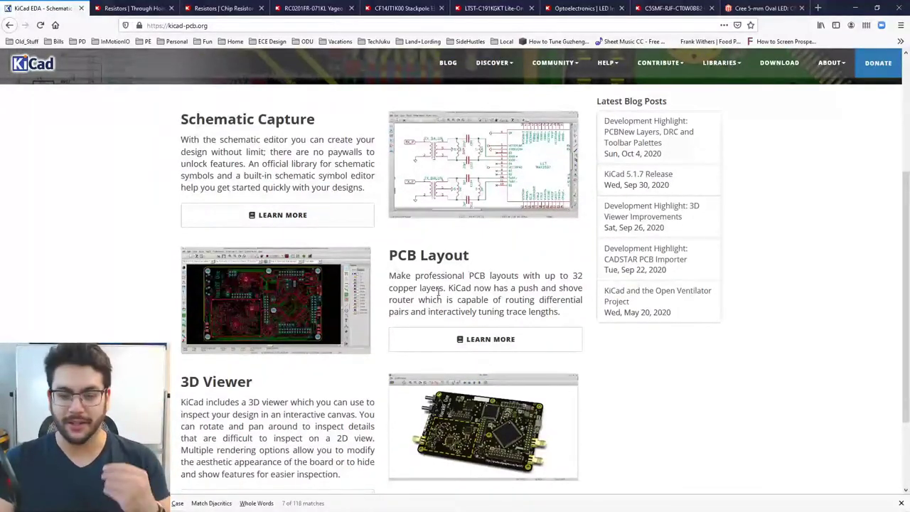
scroll(442, 302, "down", 2)
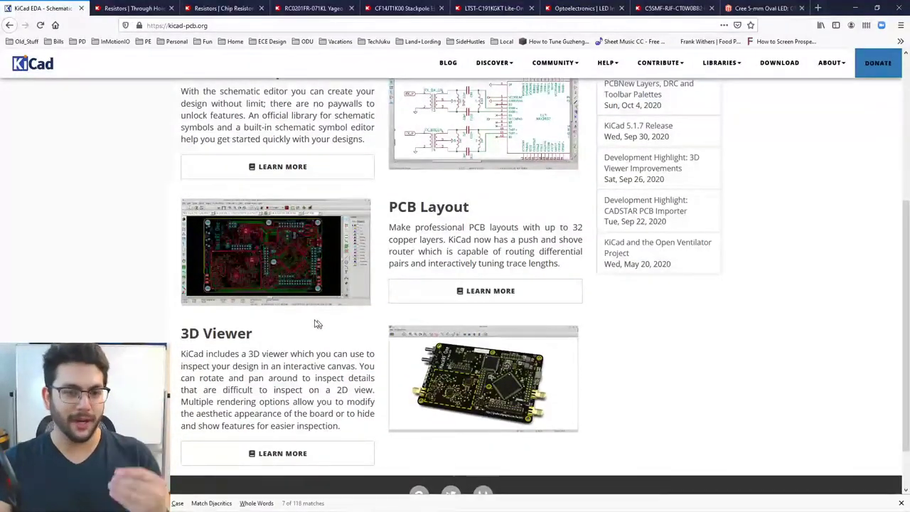
View the homepage's PCB Layout and 3D Viewer screenshots at full size
left_click(298, 253)
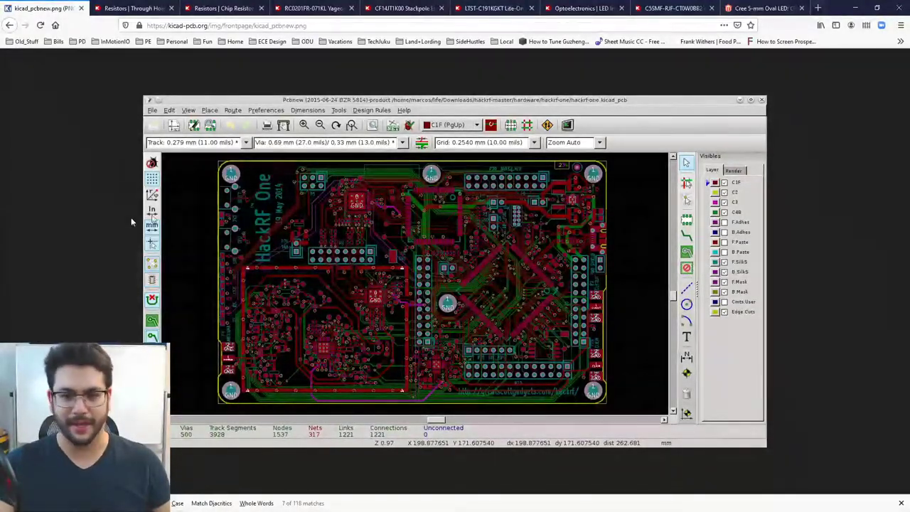
key("alt+Left")
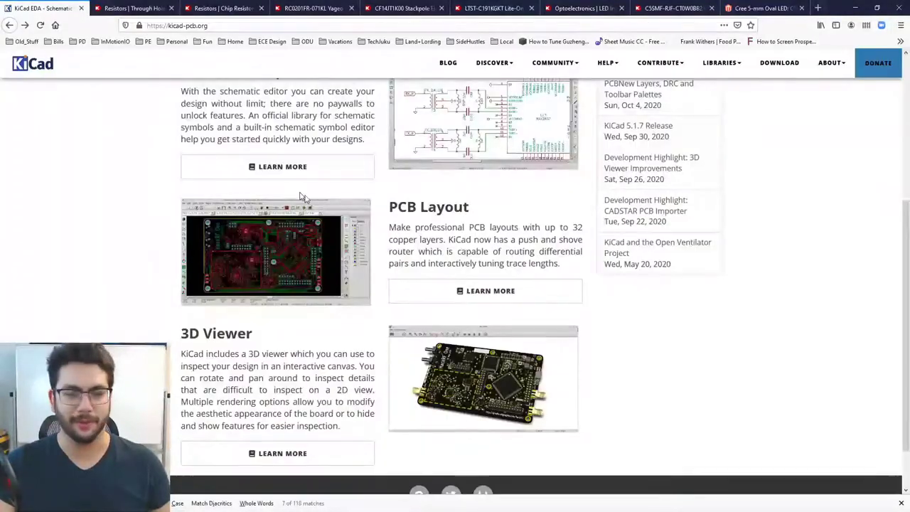
scroll(98, 262, "down", 1)
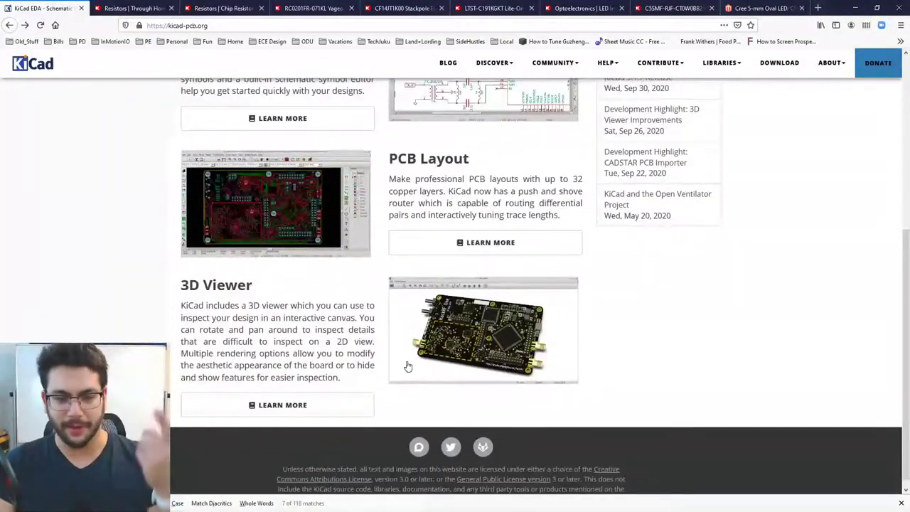
left_click(517, 352)
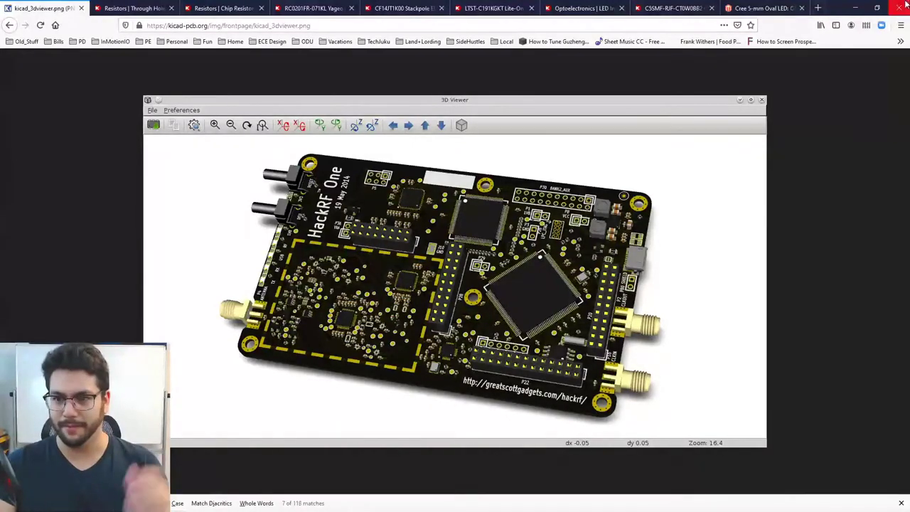
Search the web for "lithography meaning" in a new tab and close that tab after reading
left_click(817, 8)
left_click(729, 27)
type("lithograph")
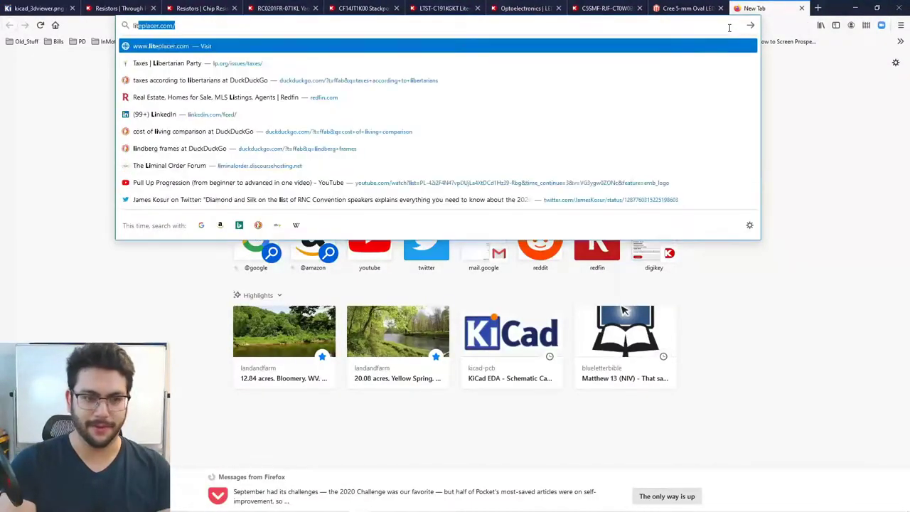
type("y meaning")
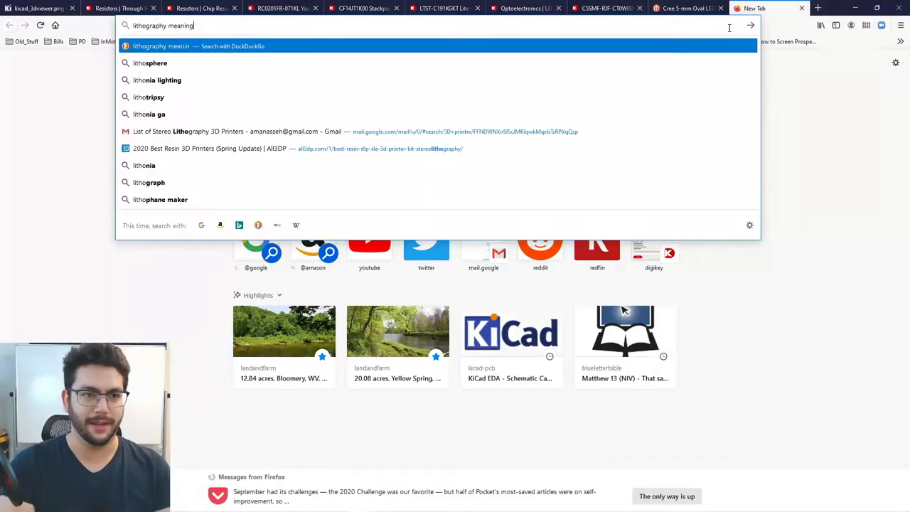
key("Return")
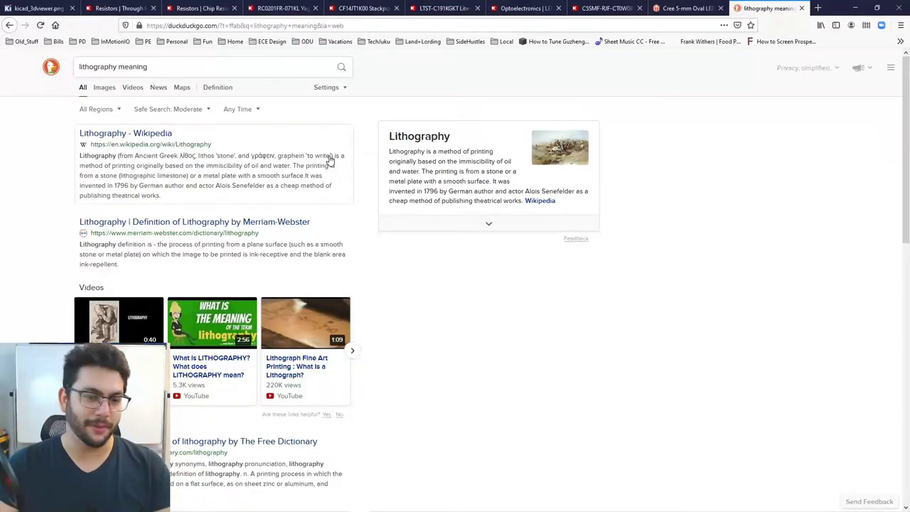
left_click(801, 8)
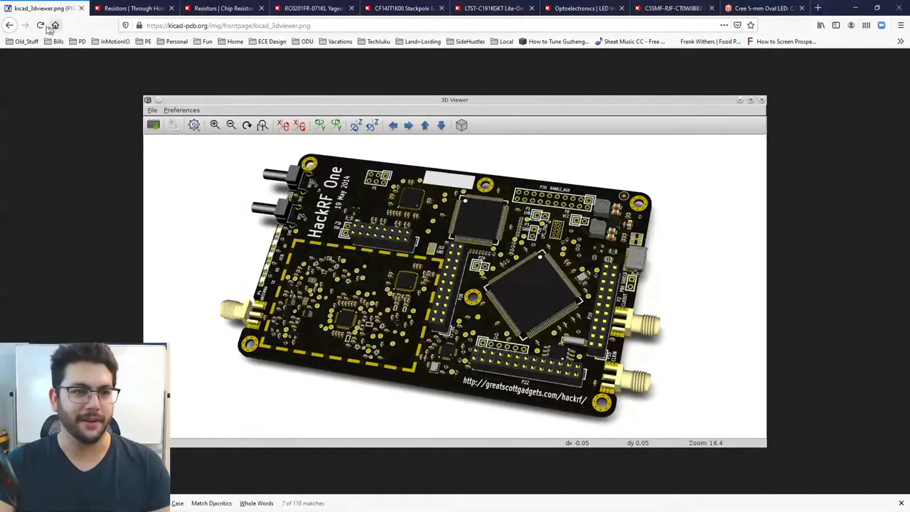
Return to the KiCad homepage and switch to the KiCad project manager showing the KiCAD_Introduction project
left_click(9, 25)
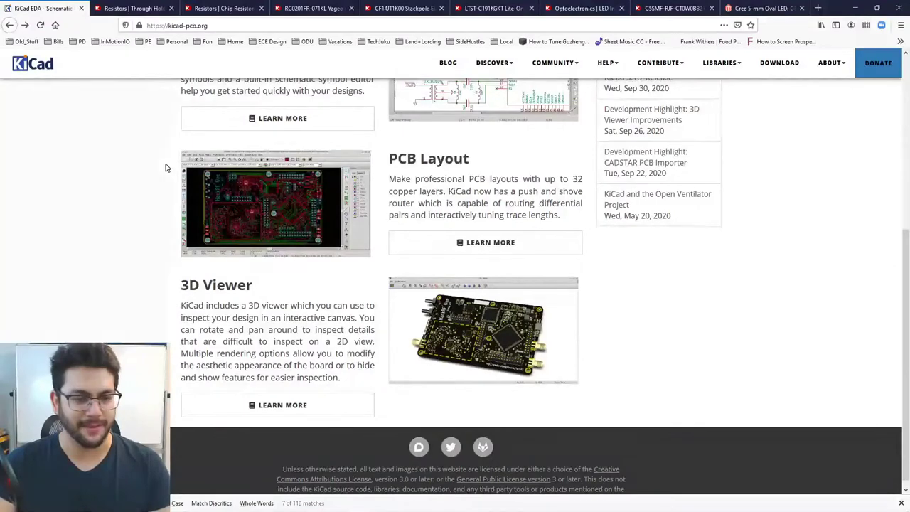
scroll(138, 270, "up", 5)
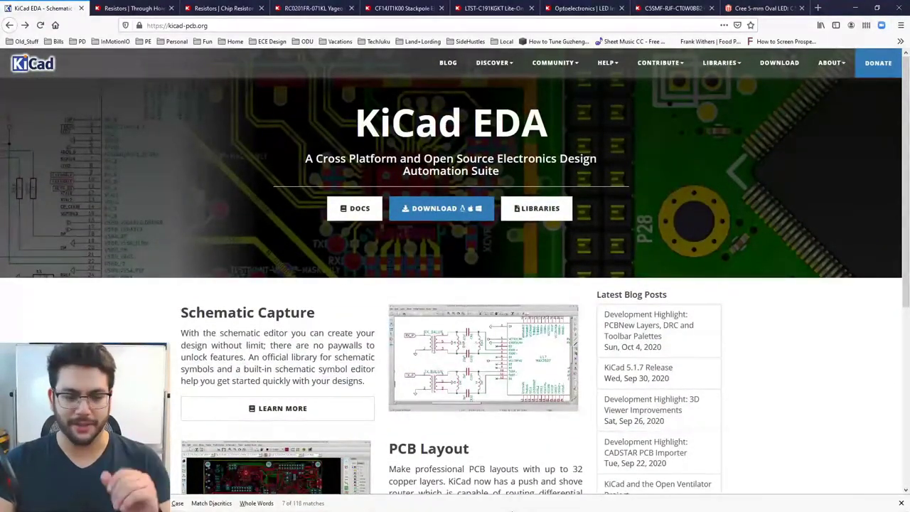
mouse_move(630, 502)
left_click(523, 503)
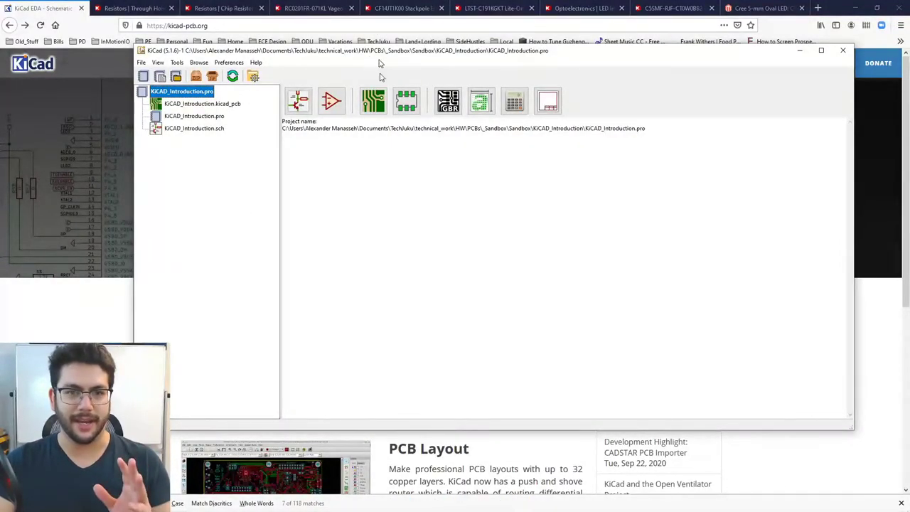
key("alt+Tab")
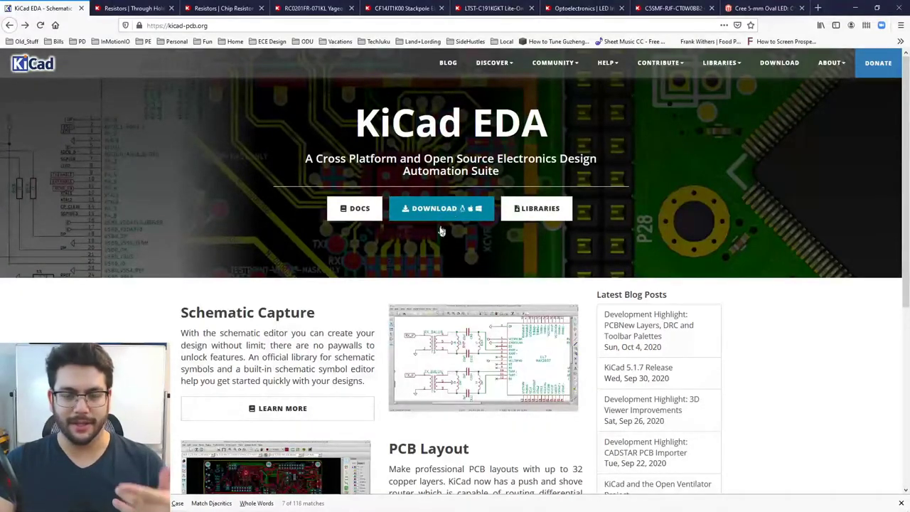
mouse_move(464, 506)
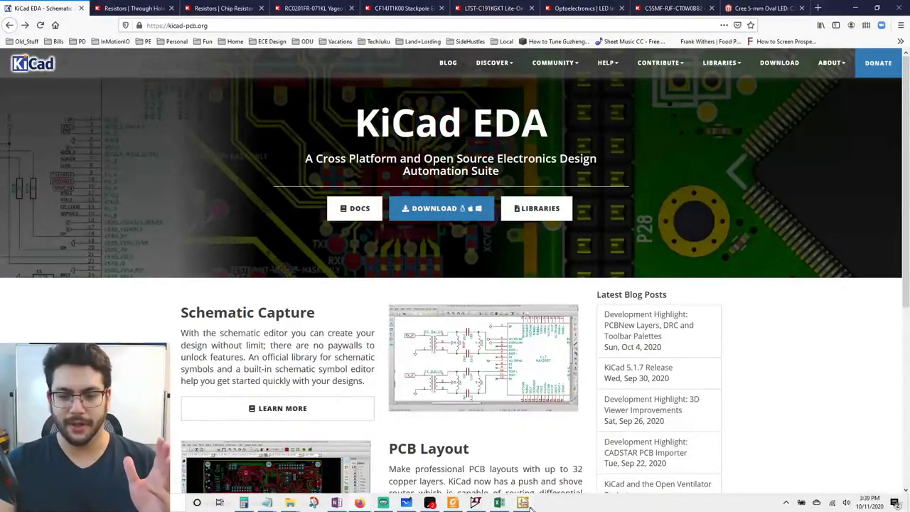
mouse_move(526, 505)
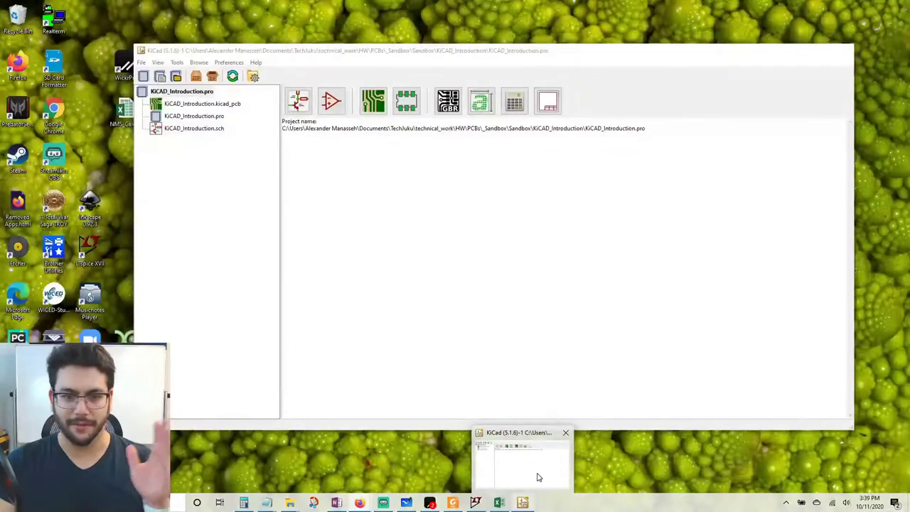
left_click(528, 463)
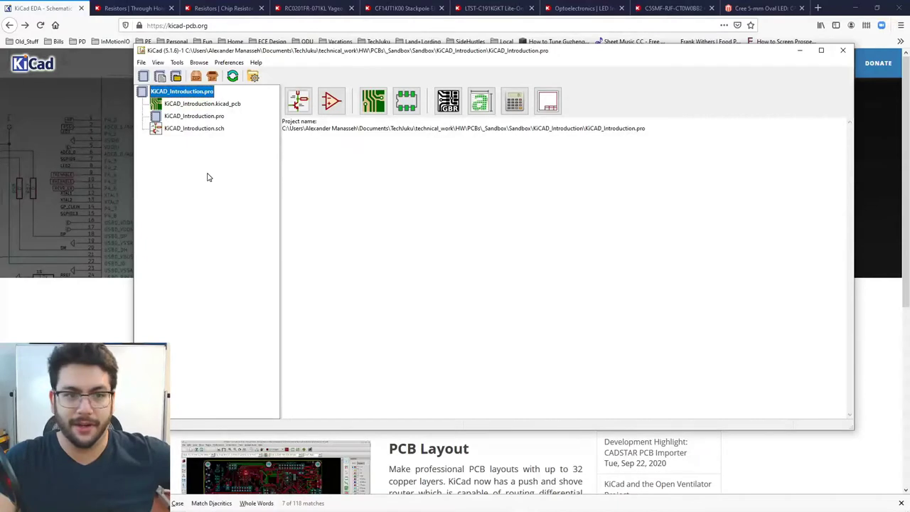
Preview the KiCAD_Introduction.sch schematic and check the options for creating a new project
double_click(197, 128)
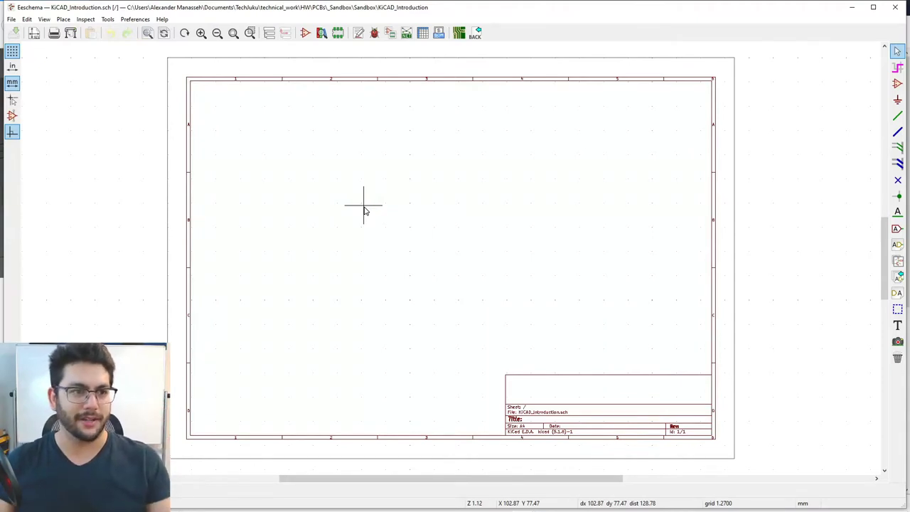
left_click(895, 7)
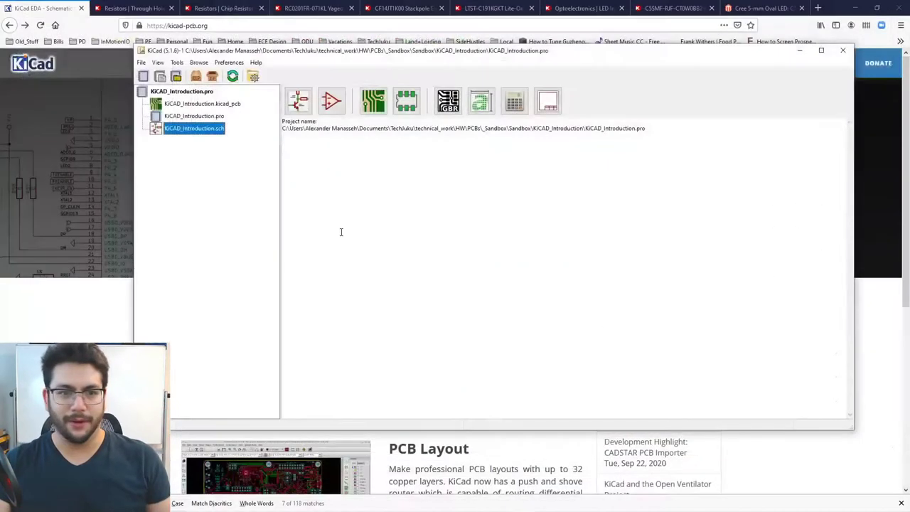
left_click(141, 63)
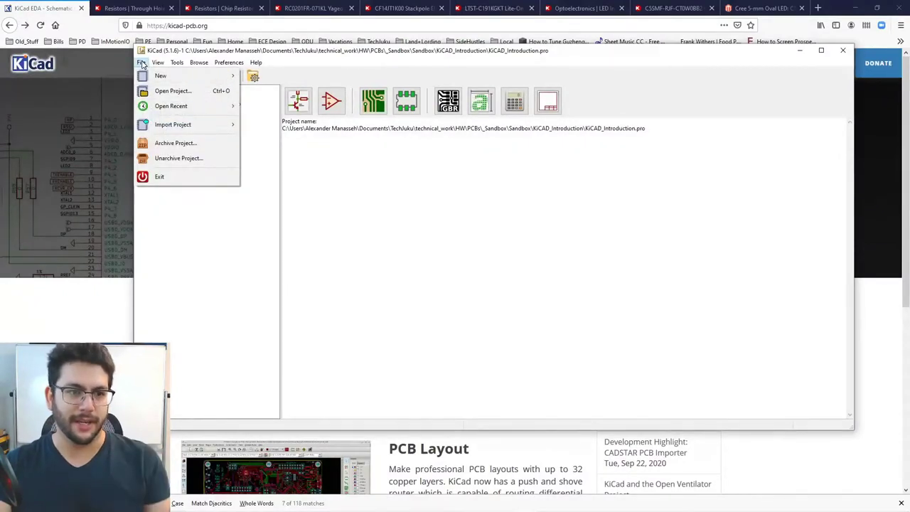
mouse_move(152, 78)
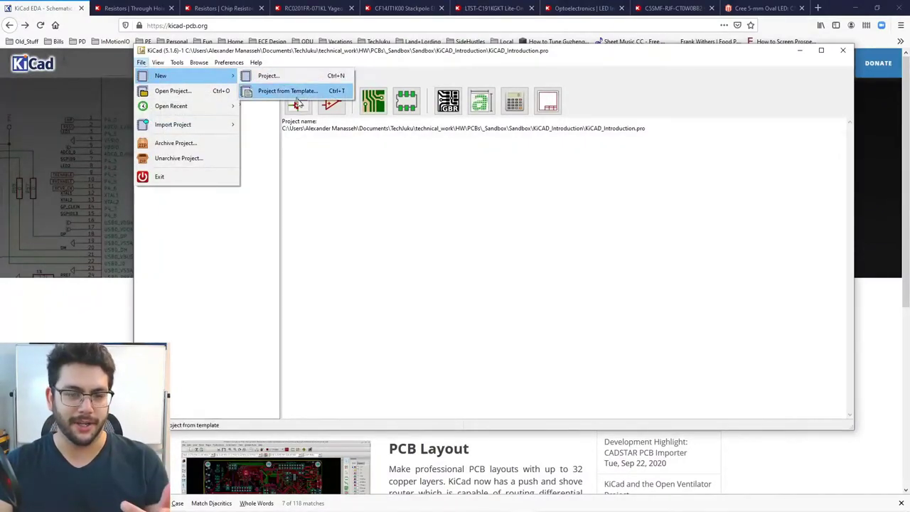
left_click(390, 236)
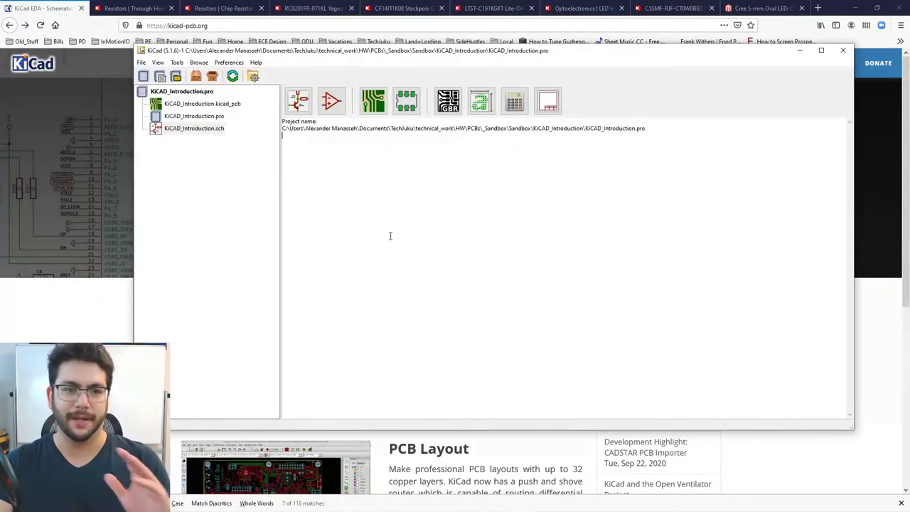
Go through the KiCAD_Introduction project files and open KiCAD_Introduction.sch in the schematic editor
left_click(196, 116)
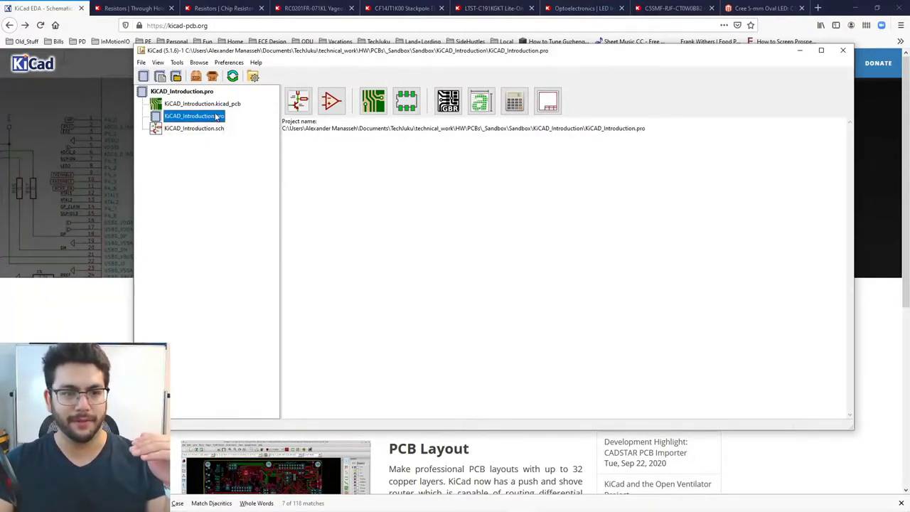
left_click(220, 106)
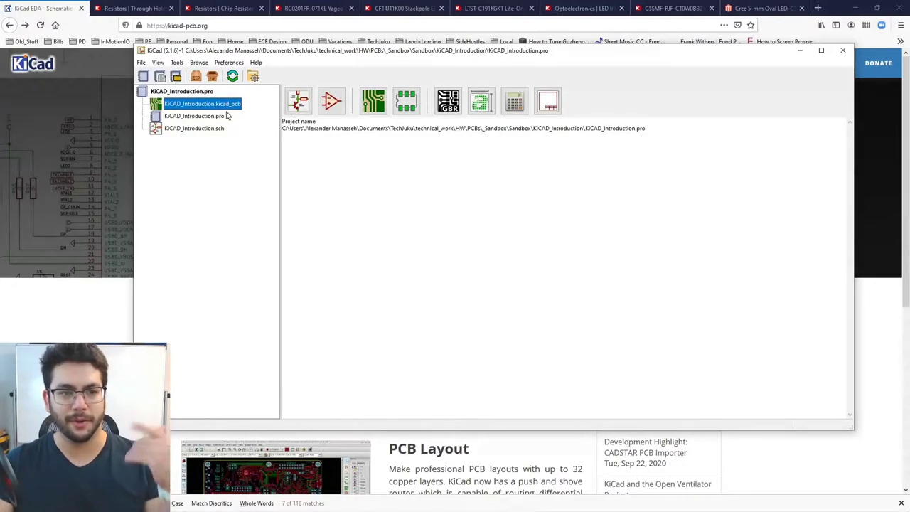
left_click(207, 129)
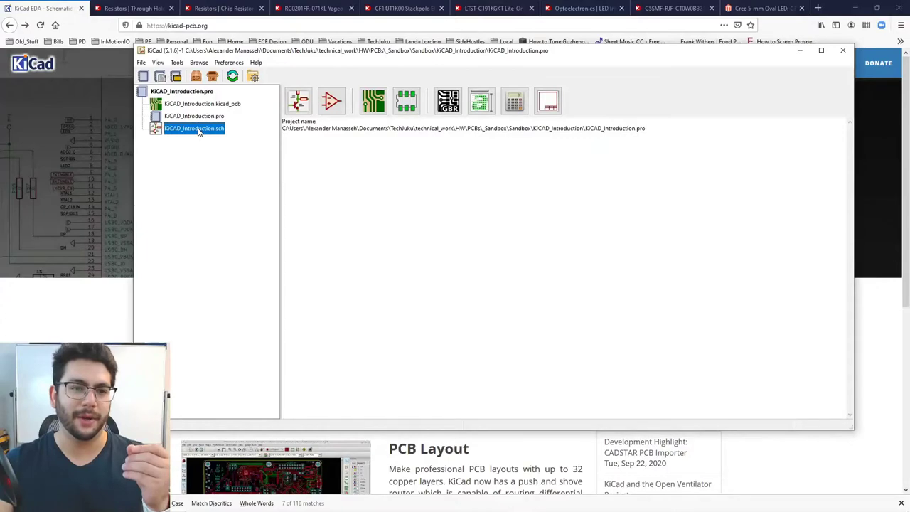
double_click(196, 128)
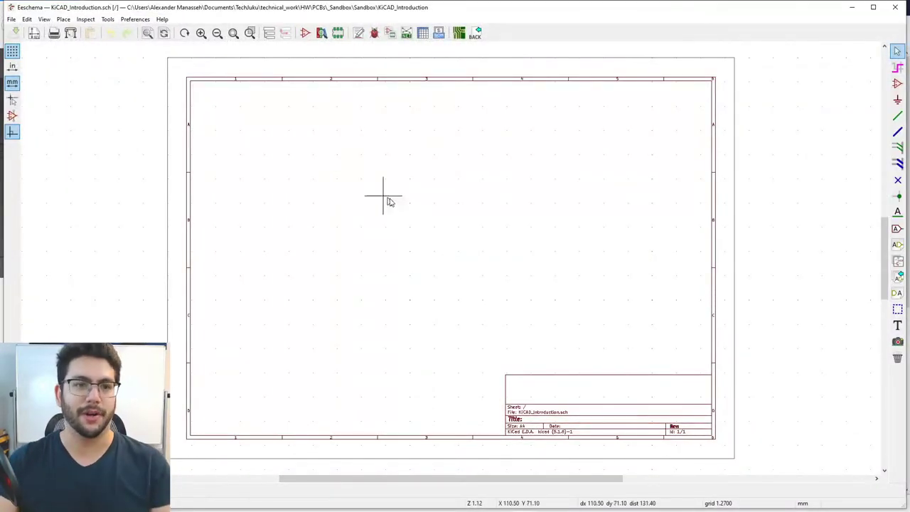
scroll(445, 235, "up", 5)
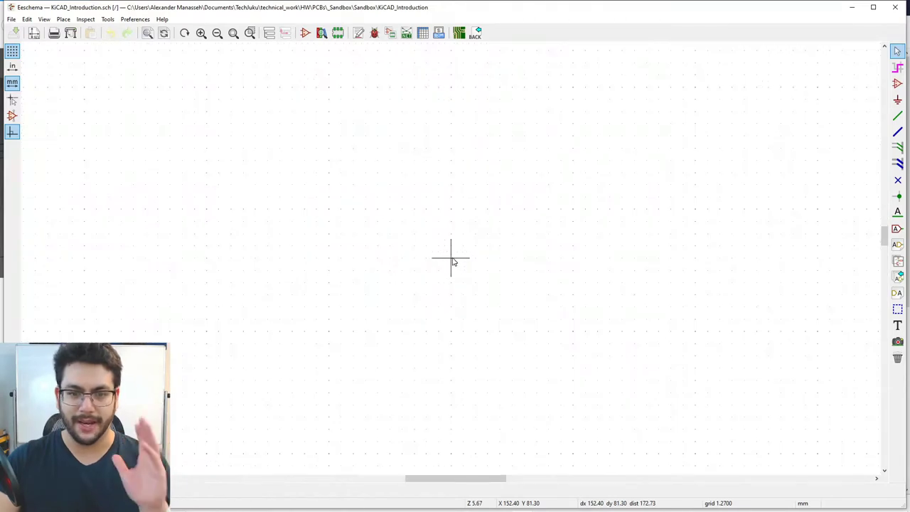
left_click(63, 19)
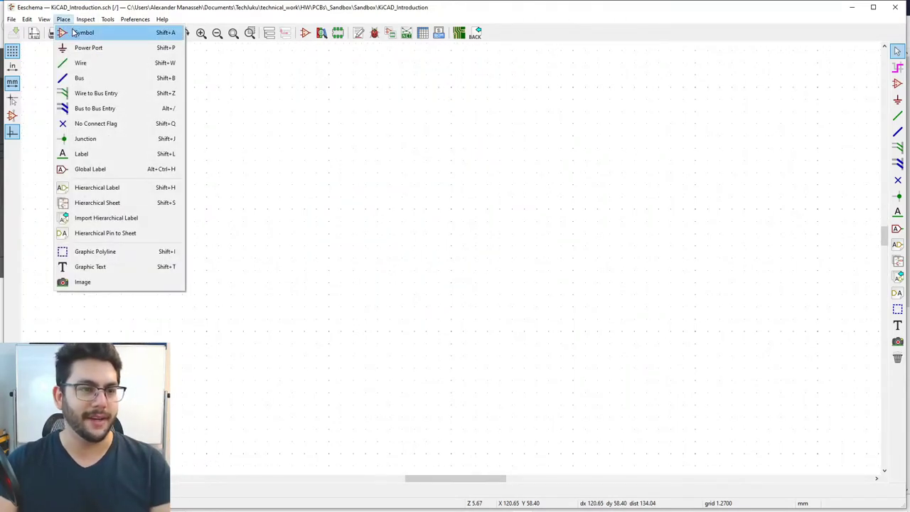
left_click(74, 33)
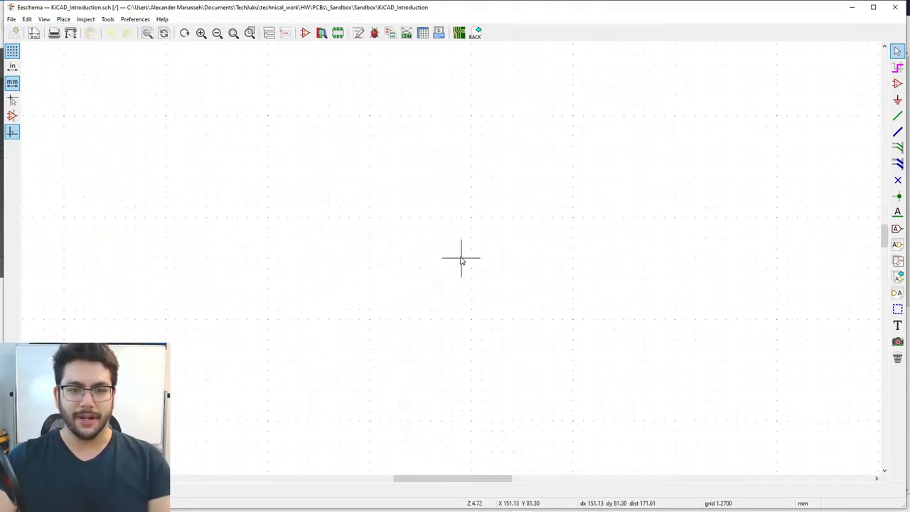
scroll(461, 261, "down", 7)
scroll(451, 258, "up", 1)
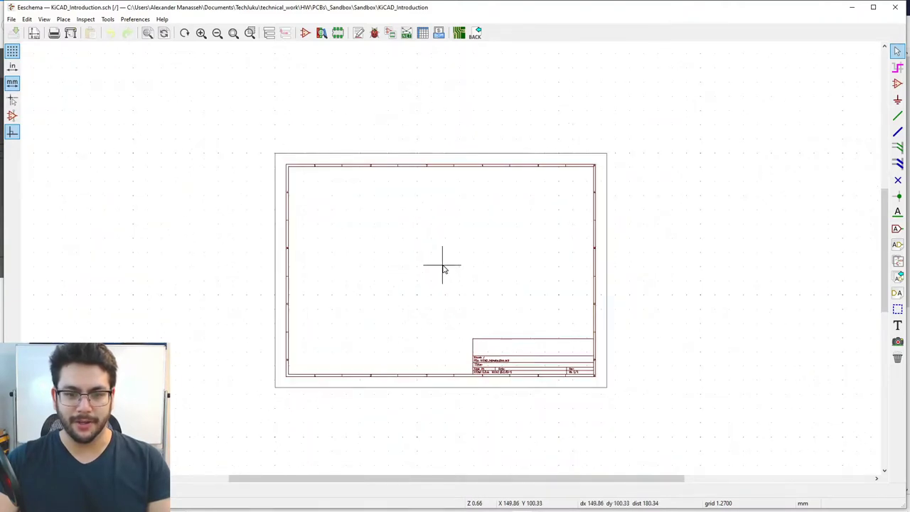
scroll(448, 259, "up", 4)
scroll(451, 261, "down", 6)
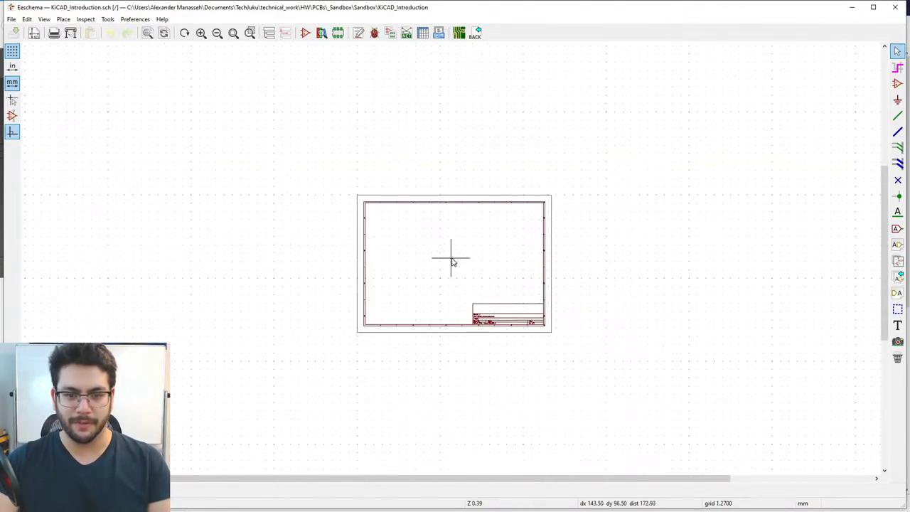
Examine the blank schematic sheet, its border and its zone markers at different magnifications
scroll(451, 260, "up", 4)
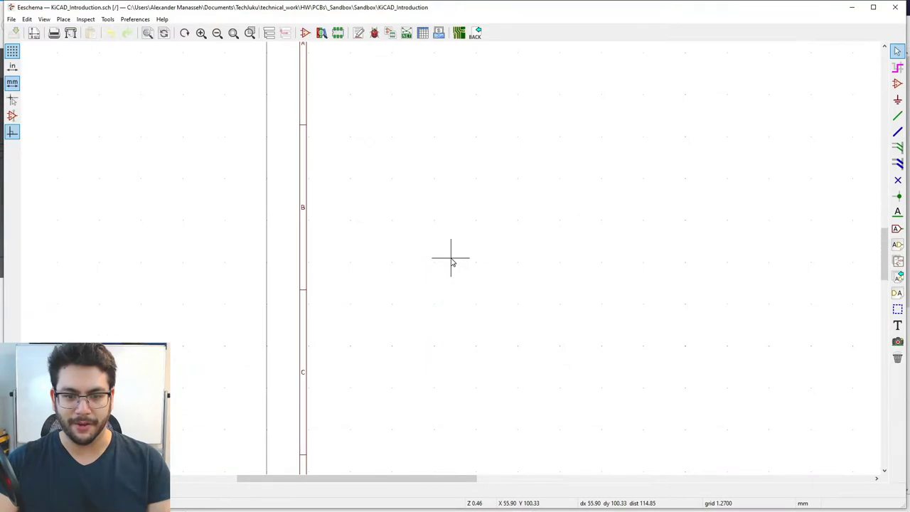
scroll(451, 262, "up", 3)
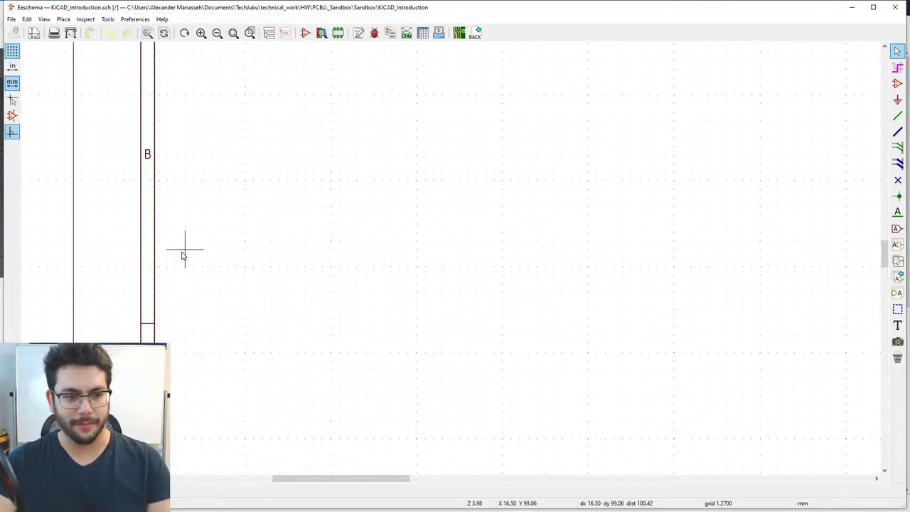
scroll(118, 267, "down", 1)
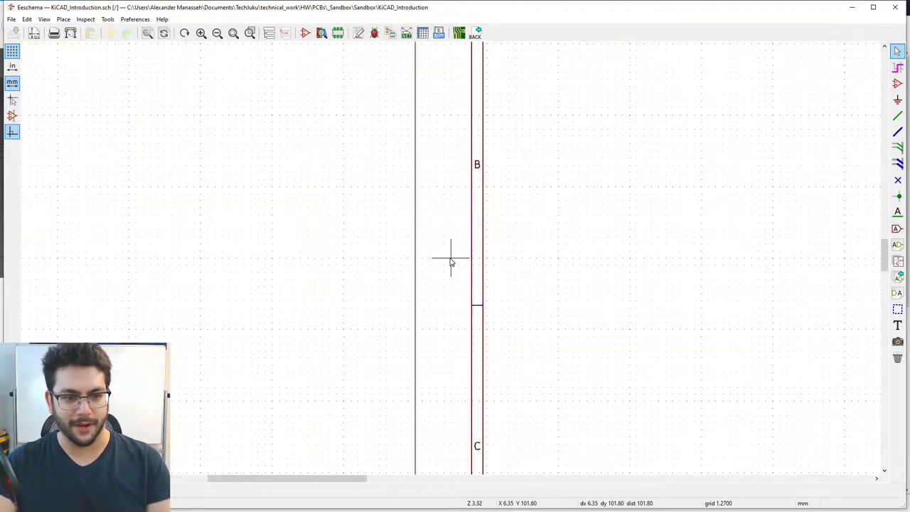
scroll(450, 263, "down", 1)
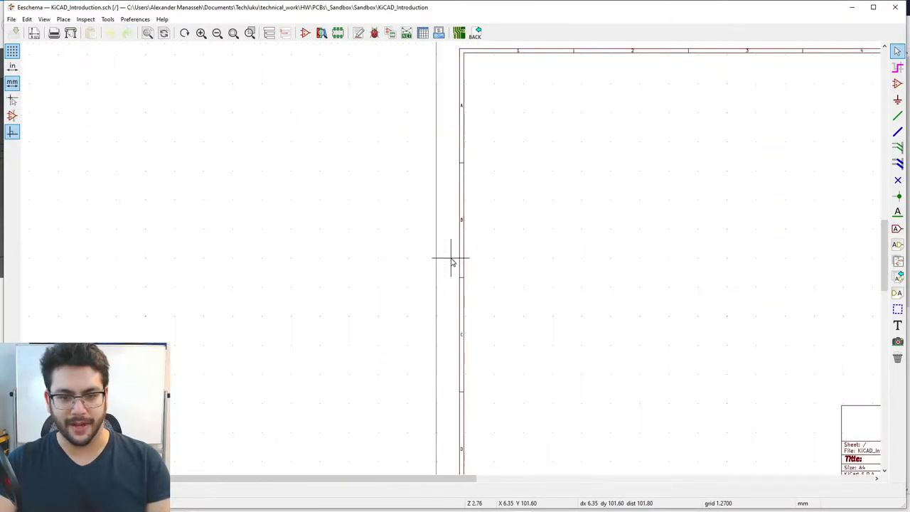
scroll(450, 263, "down", 4)
scroll(847, 264, "up", 4)
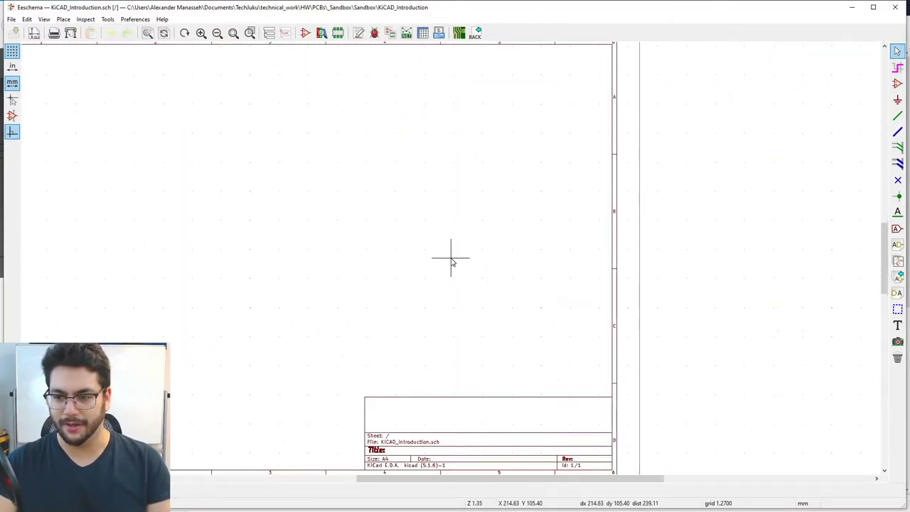
scroll(451, 262, "up", 10)
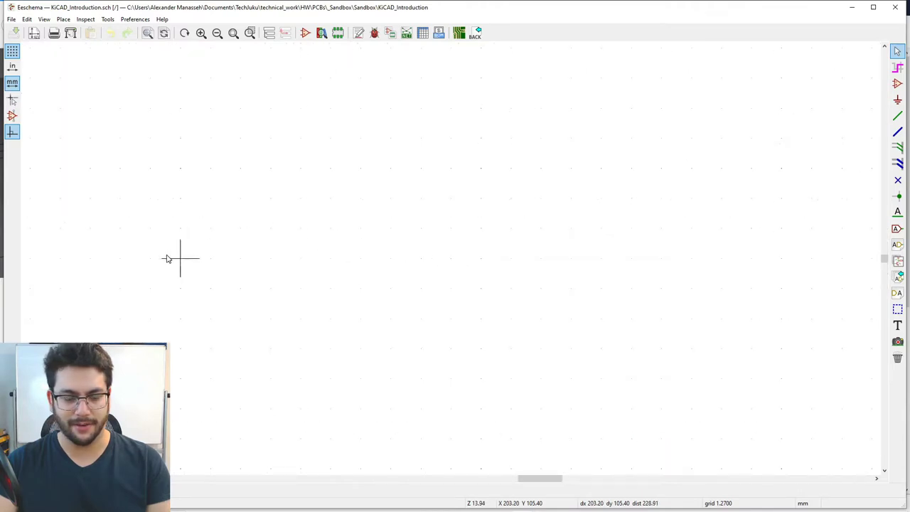
scroll(168, 258, "down", 1)
scroll(451, 262, "down", 10)
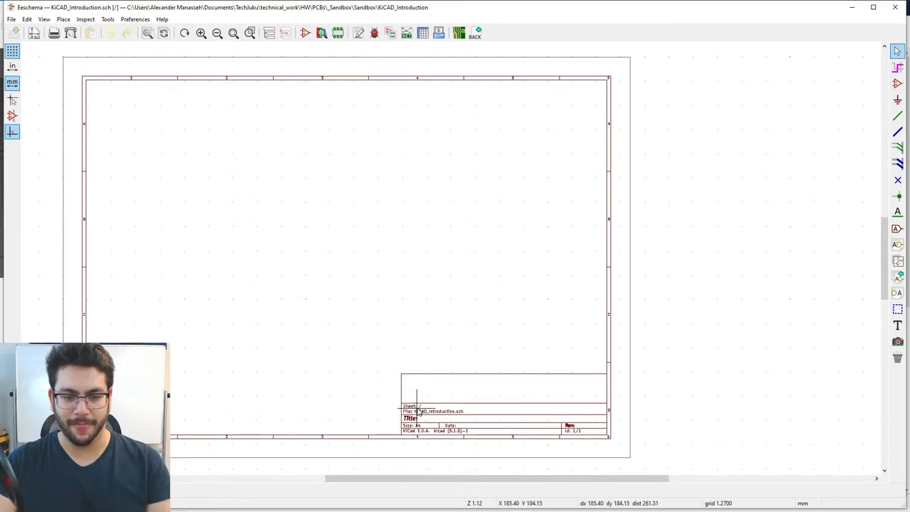
Inspect the sheet's title block and the grid of the empty drawing area
scroll(418, 412, "up", 8)
scroll(451, 262, "down", 7)
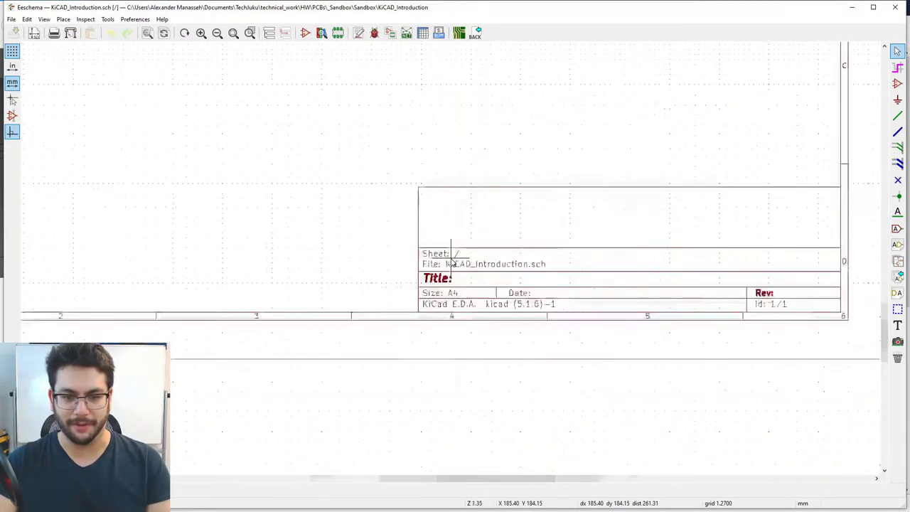
scroll(451, 262, "down", 2)
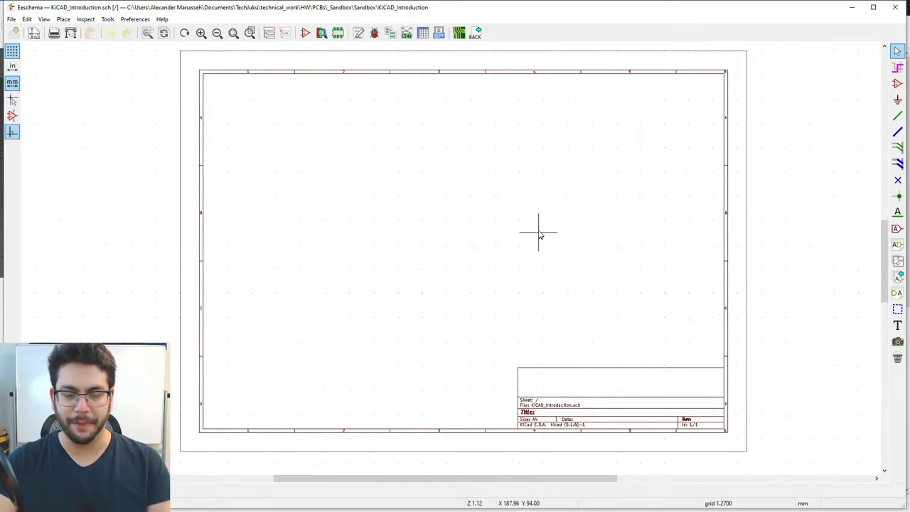
middle_click_drag(539, 232, 468, 272)
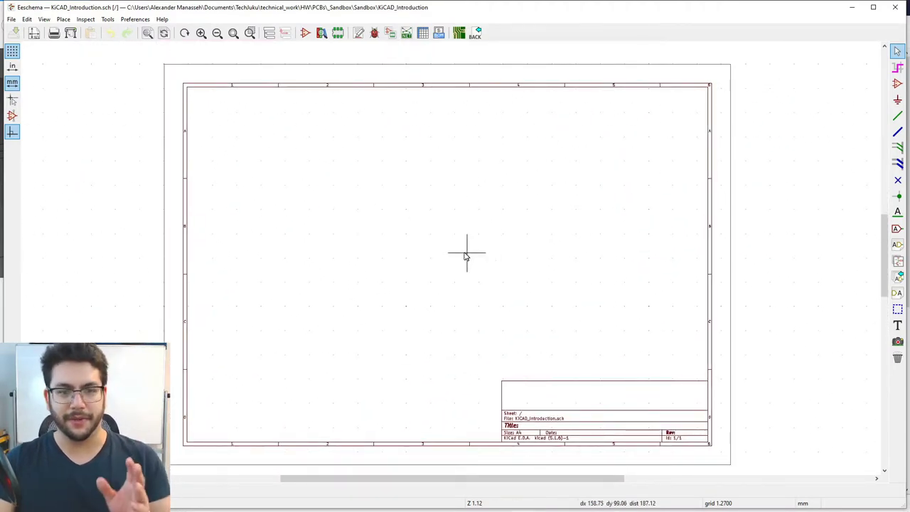
scroll(448, 253, "up", 3)
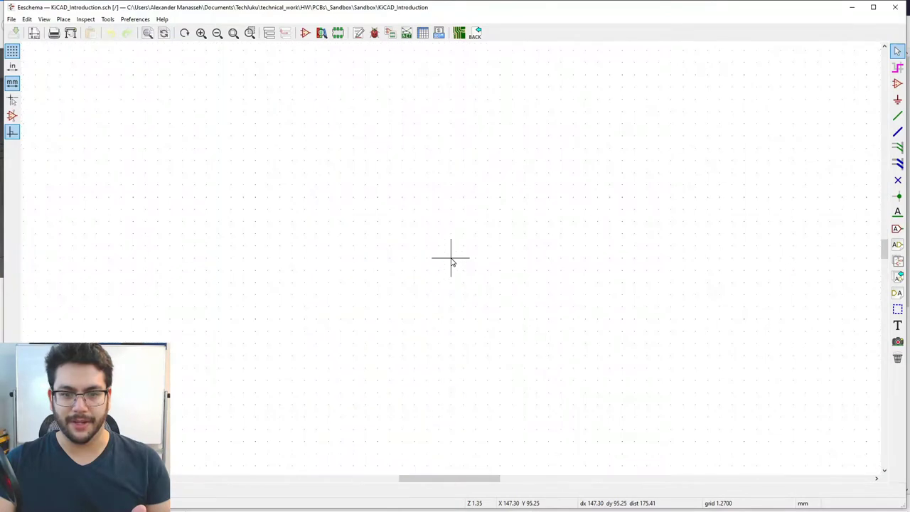
scroll(451, 262, "down", 1)
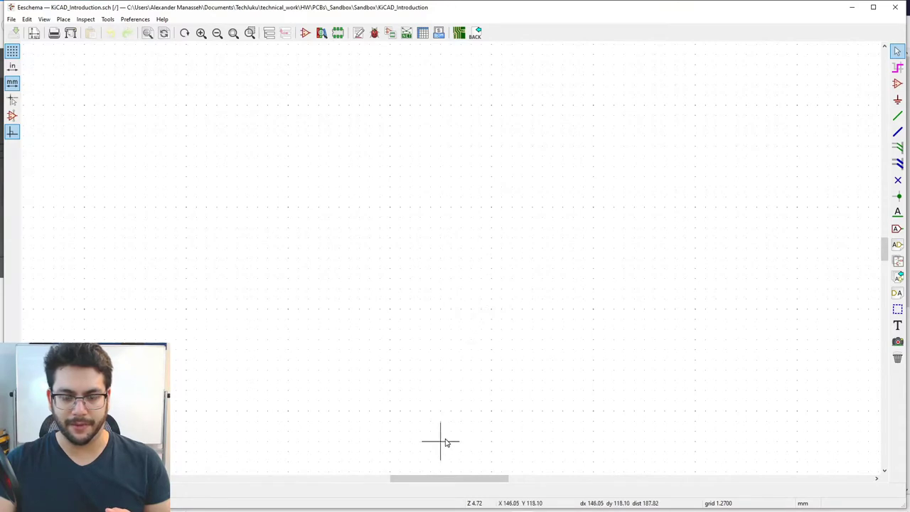
left_click_drag(390, 105, 492, 207)
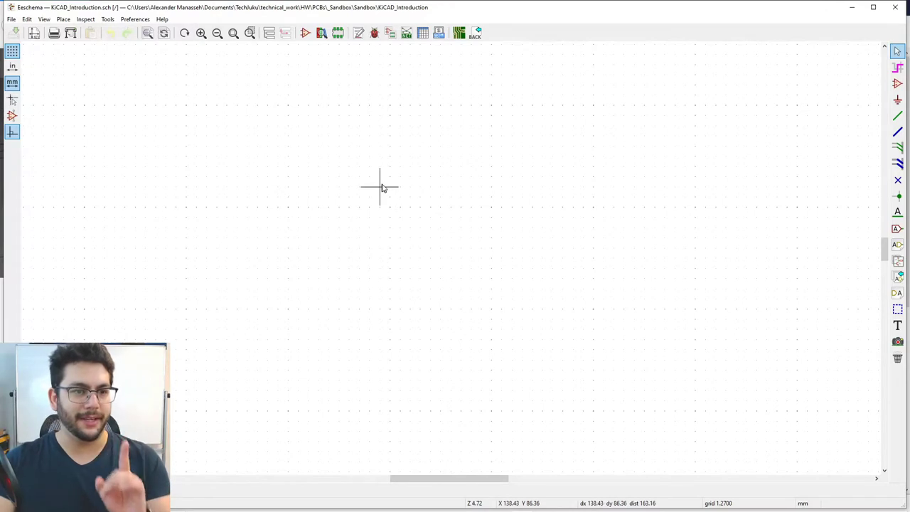
Start placing a symbol on the sheet, find the Device library in the symbol chooser and enlarge the chooser window
left_click(63, 20)
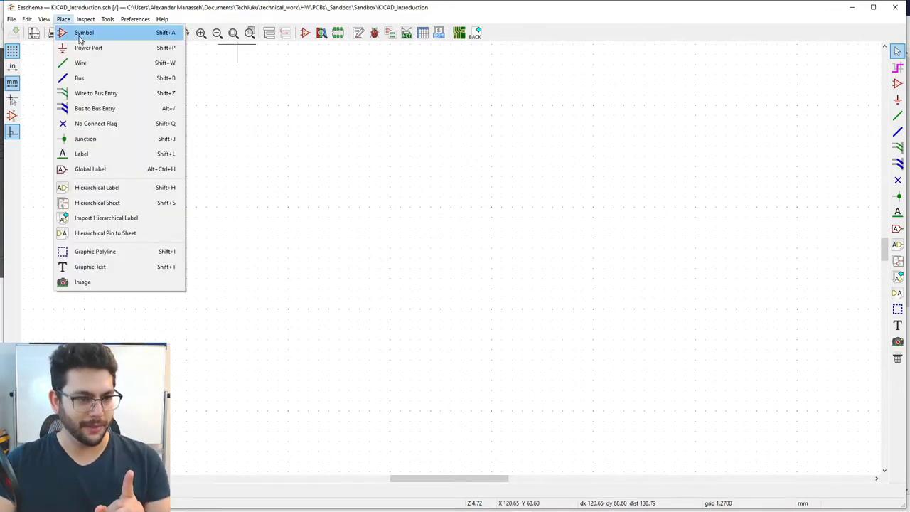
left_click(80, 37)
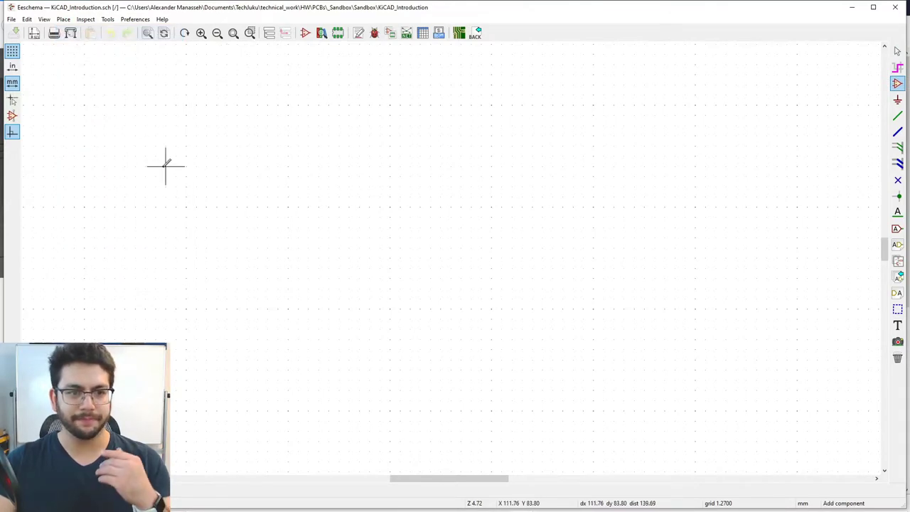
left_click(450, 207)
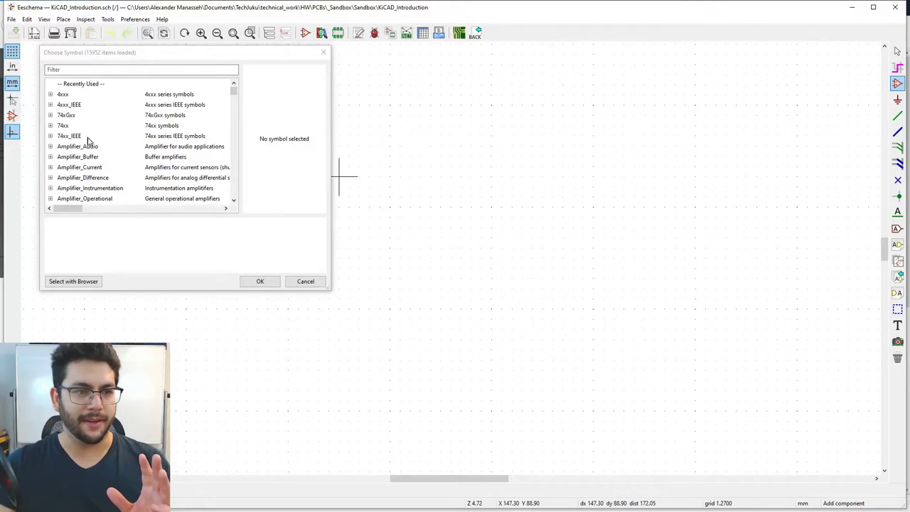
left_click_drag(234, 97, 239, 114)
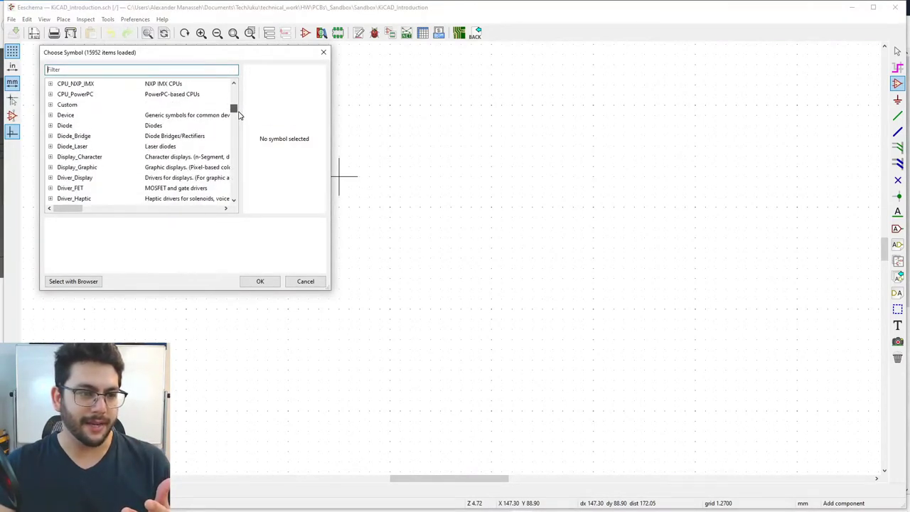
scroll(238, 114, "up", 1)
left_click(67, 158)
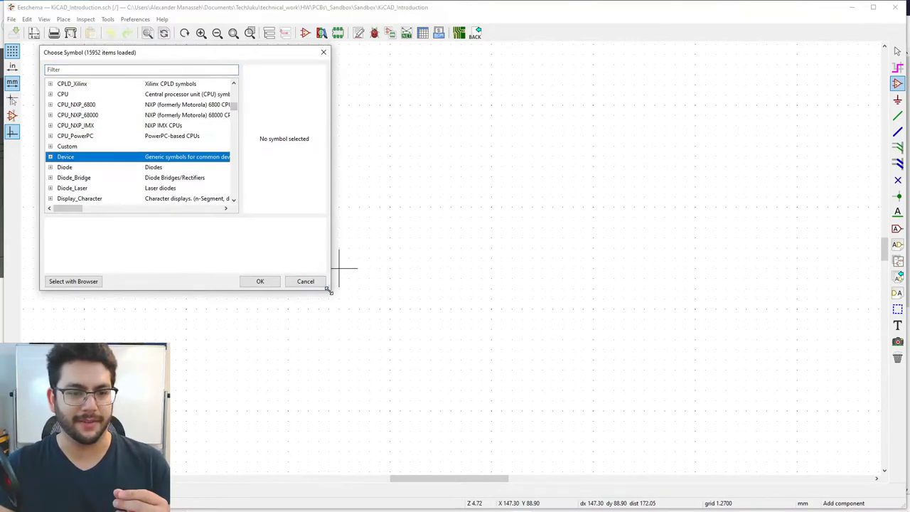
left_click_drag(330, 290, 455, 323)
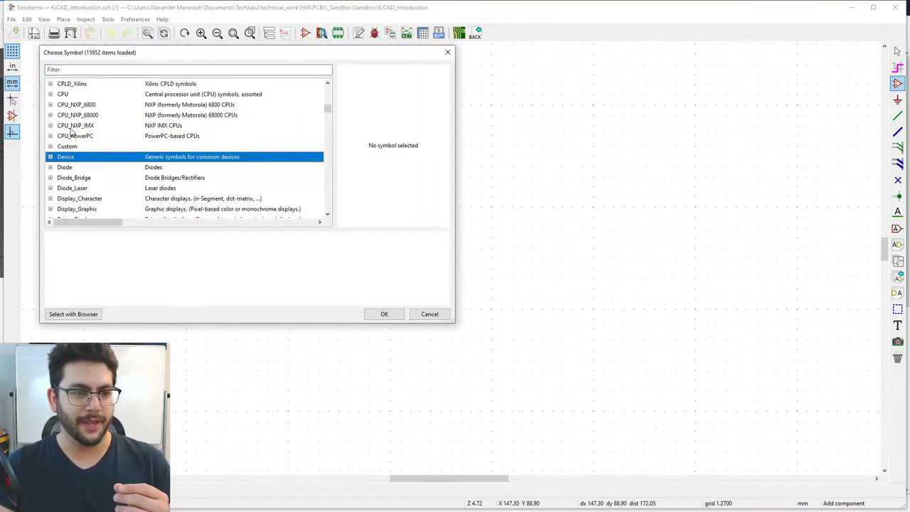
Go through the symbol libraries from CPU_NXP_6800 to Diode and return to the Device library
left_click(71, 104)
left_click(71, 115)
left_click(73, 125)
left_click(73, 136)
left_click(70, 145)
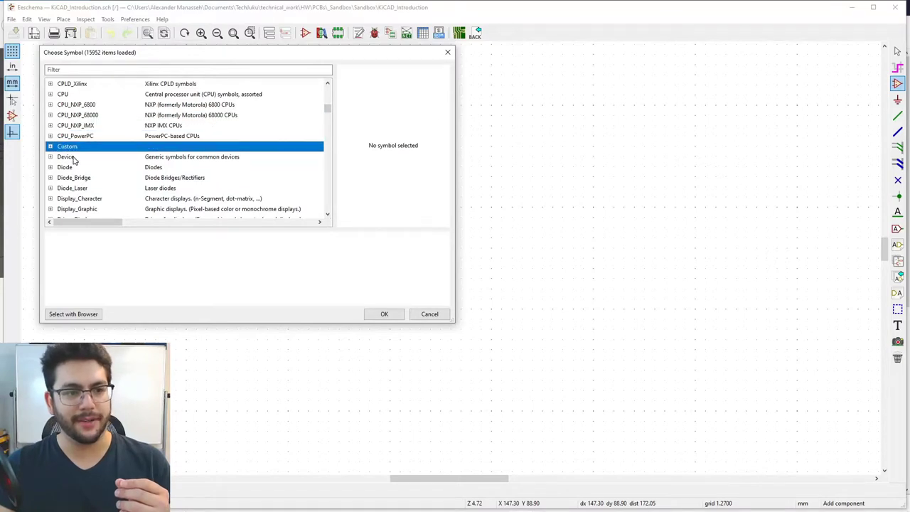
left_click(73, 157)
left_click(86, 167)
left_click(85, 157)
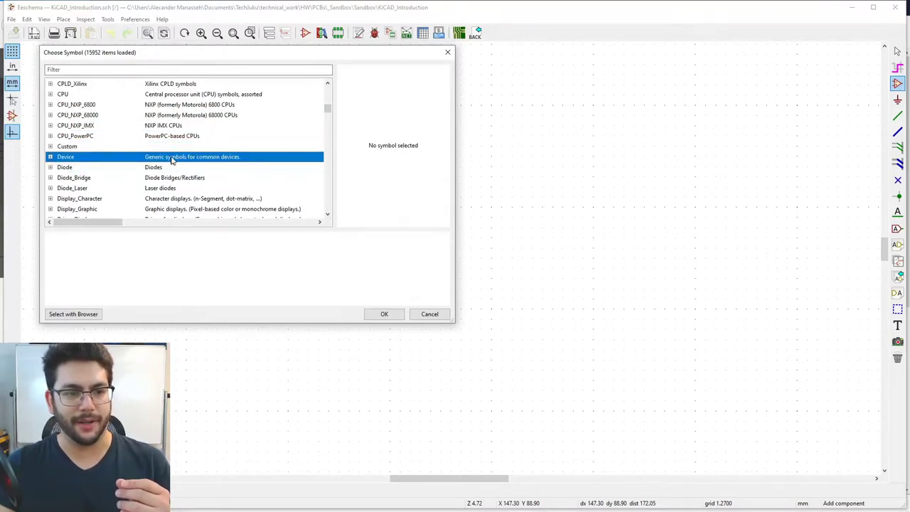
Expand the Device library and preview its first symbols, including Amperemeter_AC and Antenna_Dipole
left_click(50, 157)
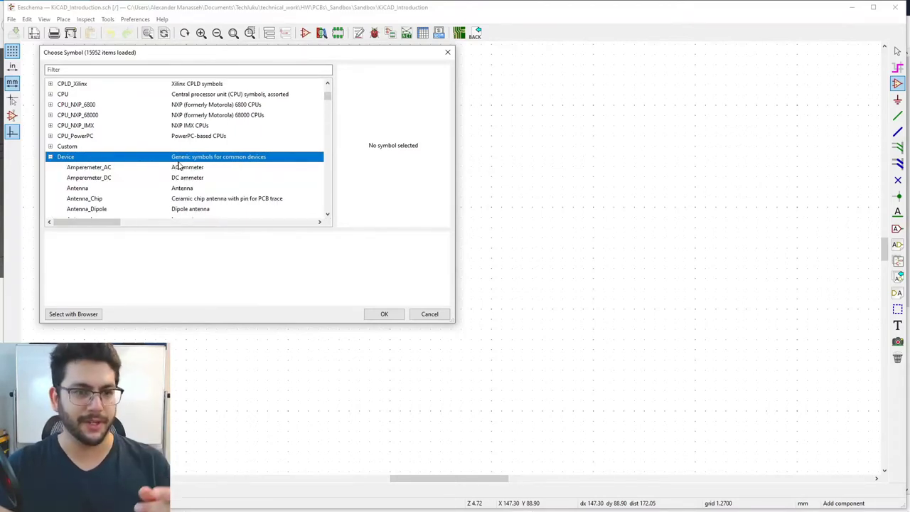
left_click(211, 167)
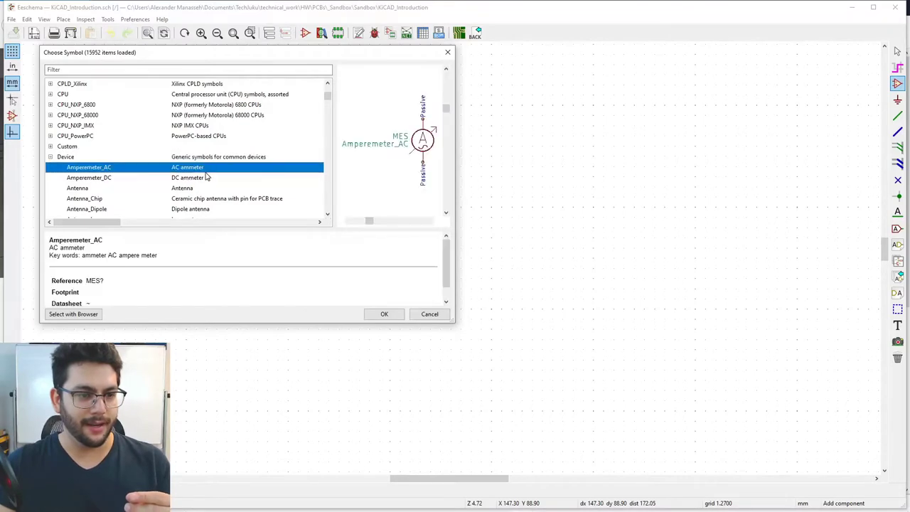
left_click(207, 178)
left_click(212, 189)
scroll(198, 183, "down", 1)
left_click(197, 181)
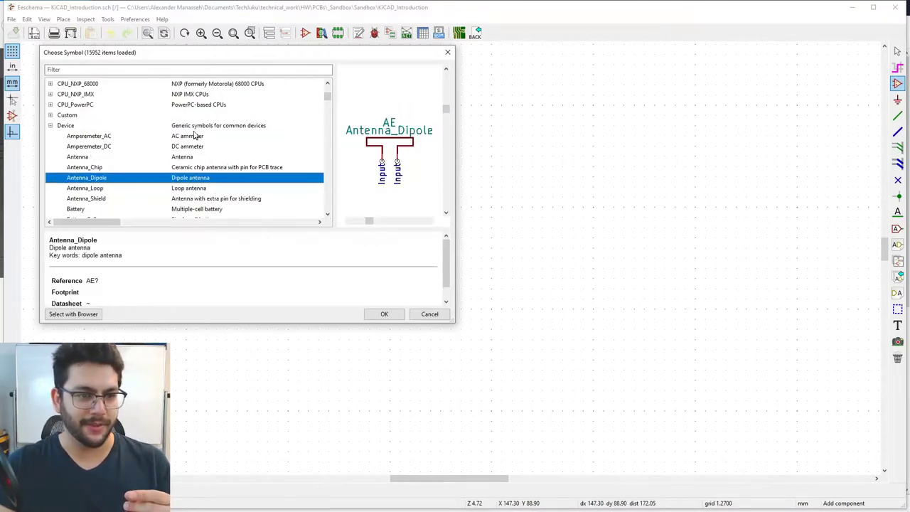
left_click(182, 128)
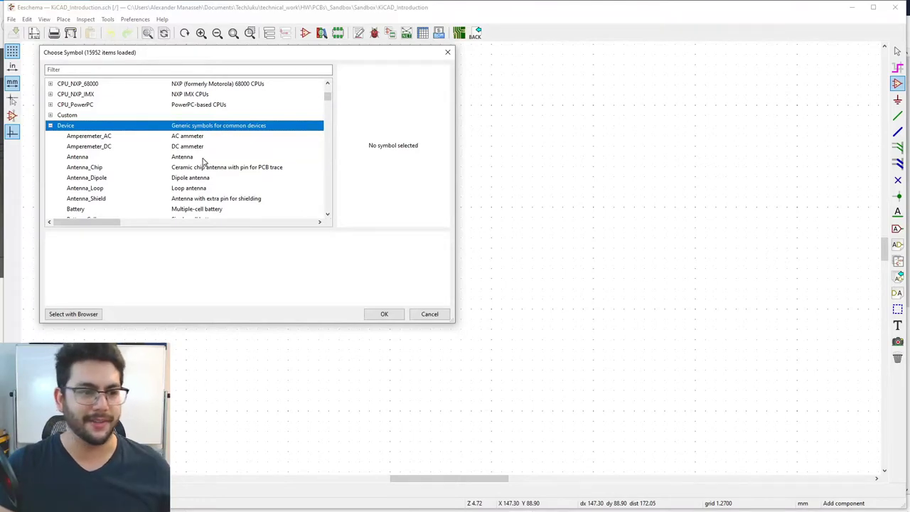
Preview the unpolarized capacitor C and the polarized capacitors CP and CP1 in the Device library
scroll(202, 161, "down", 2)
left_click(172, 179)
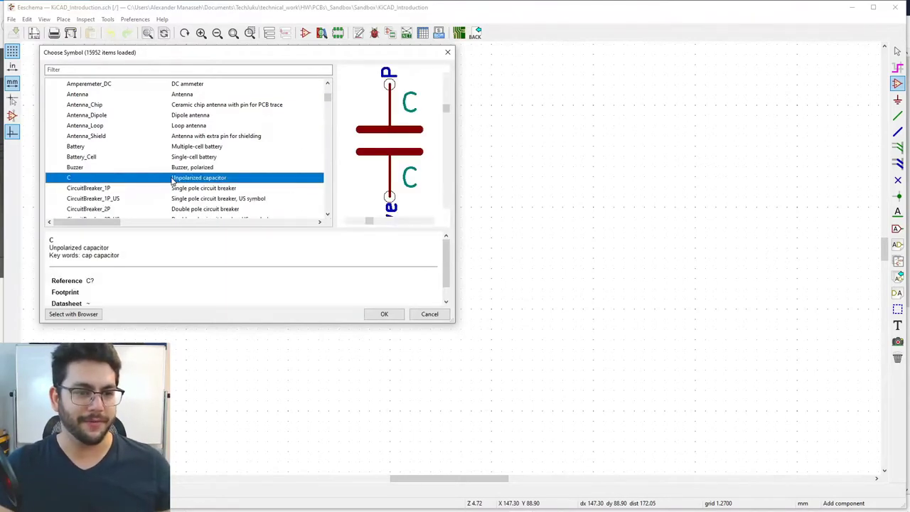
scroll(224, 183, "down", 2)
left_click(214, 187)
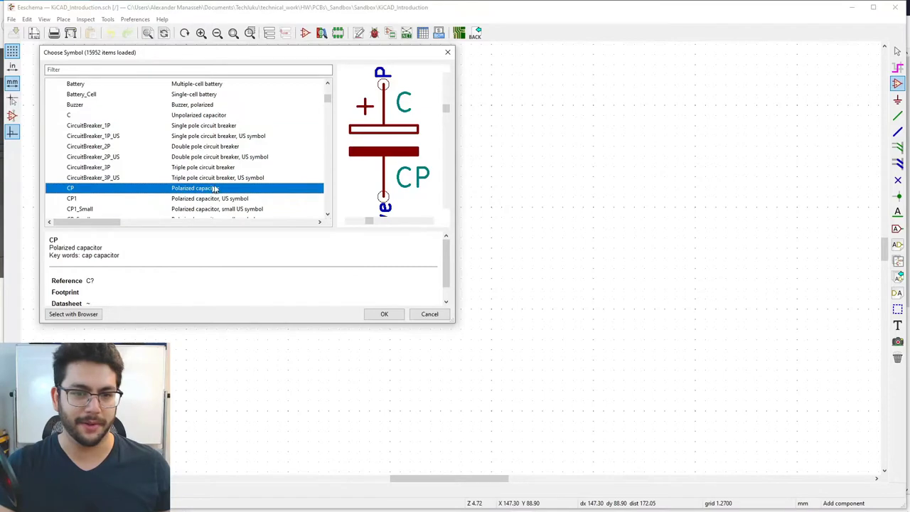
scroll(224, 183, "down", 1)
left_click(177, 169)
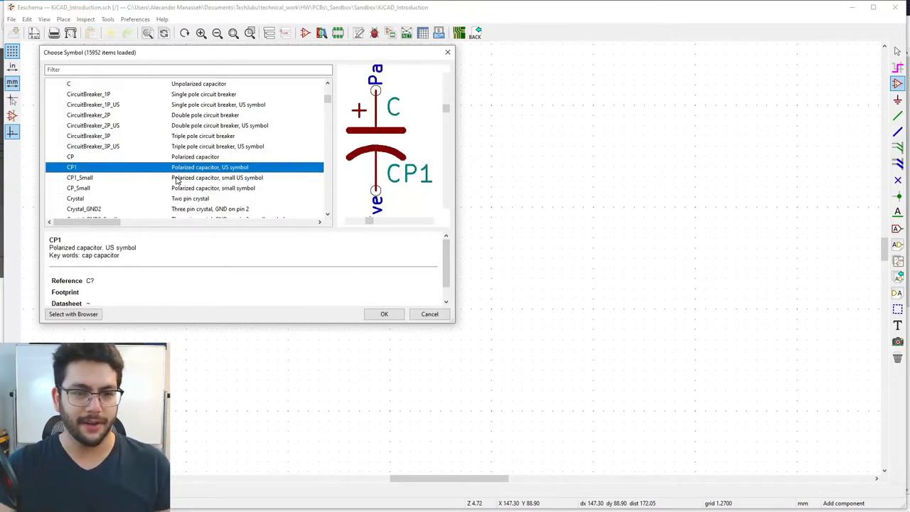
Step through the Device symbols from CP1 past the crystal variants to the trimmable capacitor CTRIM
key("Down")
key("Down")
key("Down")
key("Down")
key("Down")
key("Down")
key("Down")
key("Down")
key("Down")
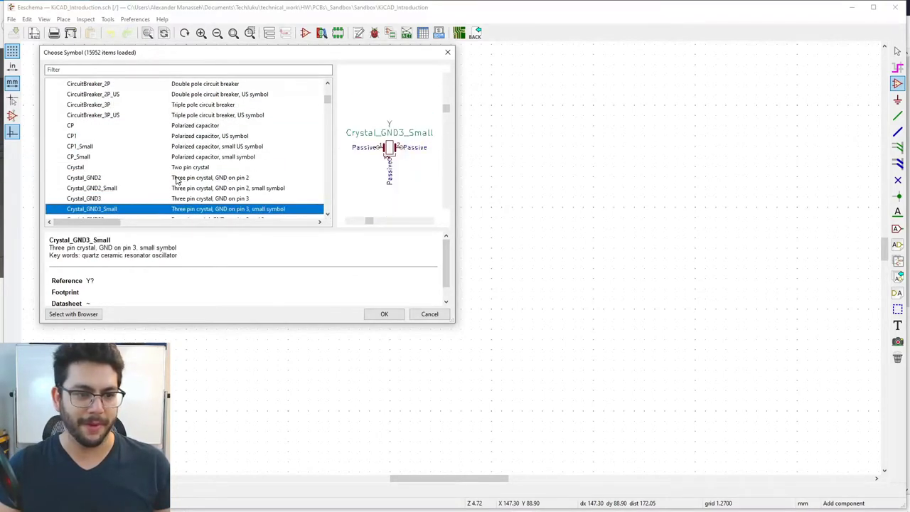
key("Down")
key("Down")
key("Down")
key("Down")
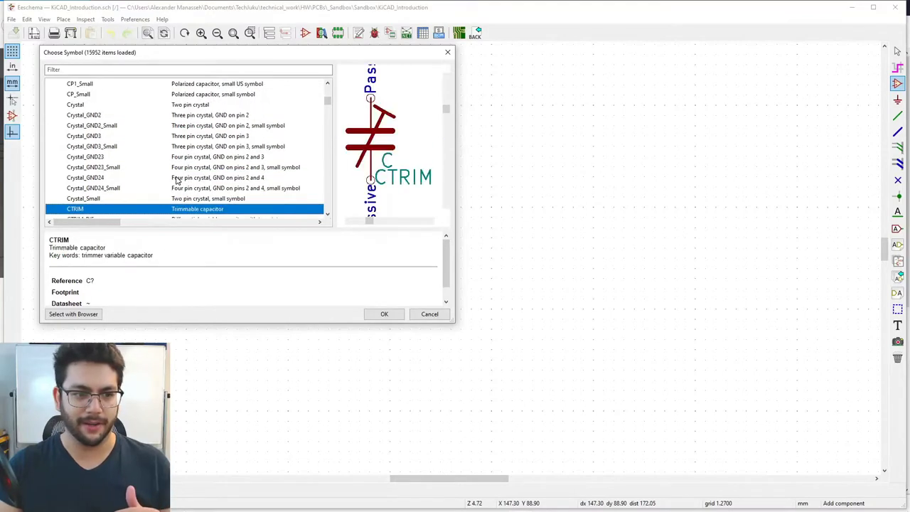
Go back to the two-pin Crystal symbol and compare the crystal variants up to Crystal_GND24
key("Up")
key("Up")
key("Up")
key("Up")
key("Up")
key("Up")
key("Up")
key("Up")
key("Up")
key("Up")
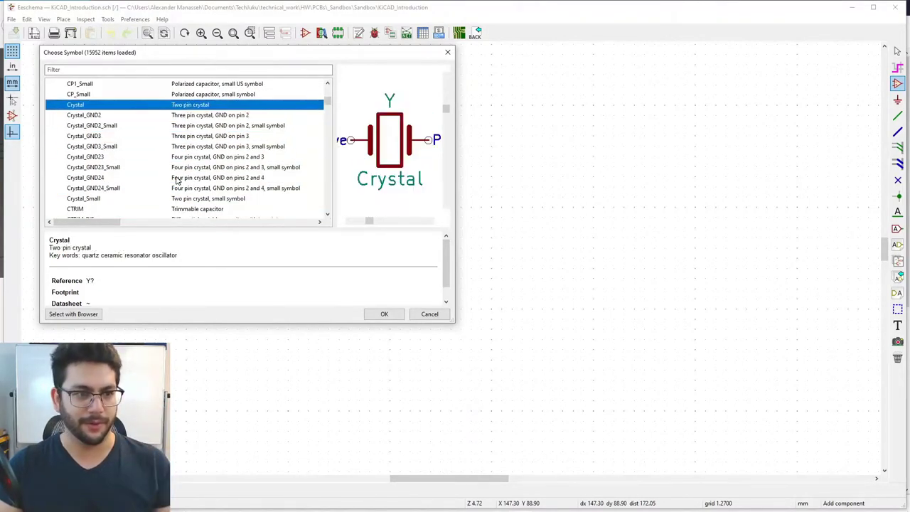
key("Down")
key("Down")
key("Down")
key("Down")
key("Down")
key("Down")
key("Down")
key("Down")
key("Down")
key("Down")
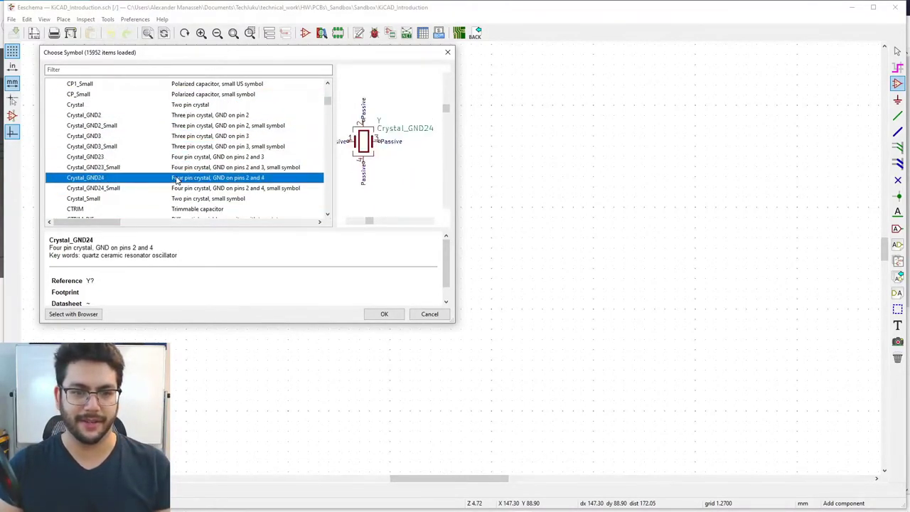
Browse the Device symbols onward through Delay_Line to the D_Bridge_-AA+ diode bridge and view the diode entries below it
key("Down")
key("Down")
key("Down")
key("Down")
key("Down")
key("Down")
key("Down")
key("Down")
key("Down")
key("Down")
key("Down")
key("Down")
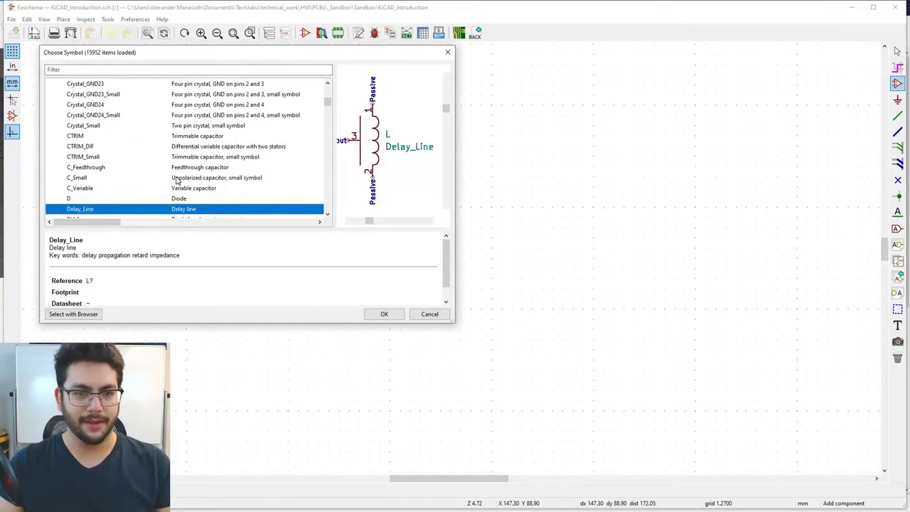
key("Down")
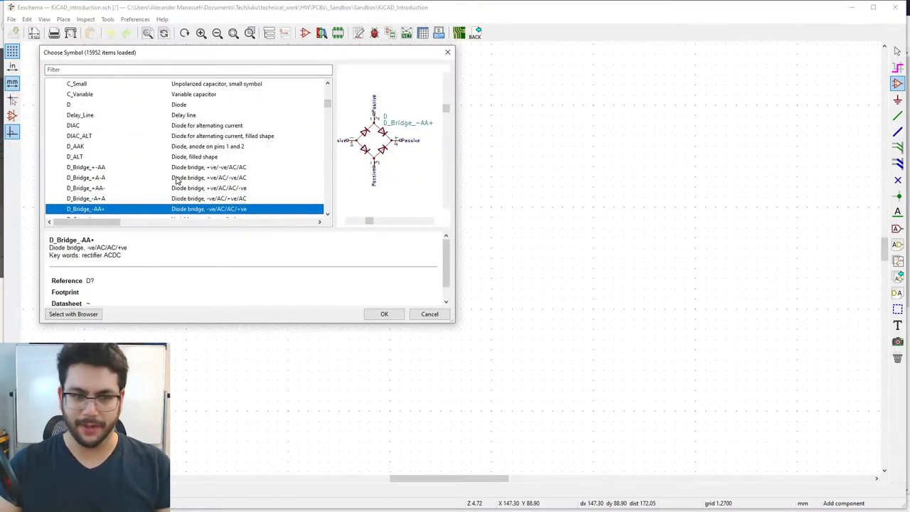
scroll(154, 183, "down", 3)
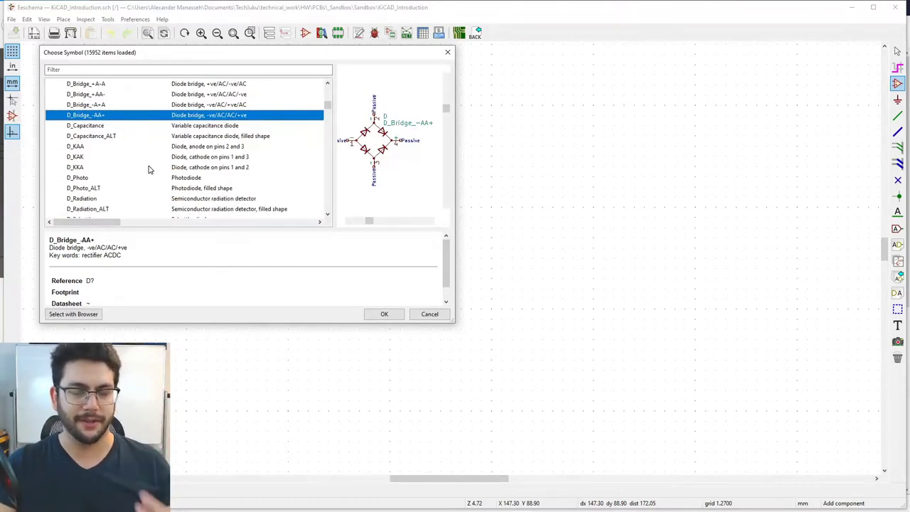
Browse the Device symbols from the diode bridges past the Schottky diodes and transistors and preview the standard resistor R
scroll(152, 172, "down", 1)
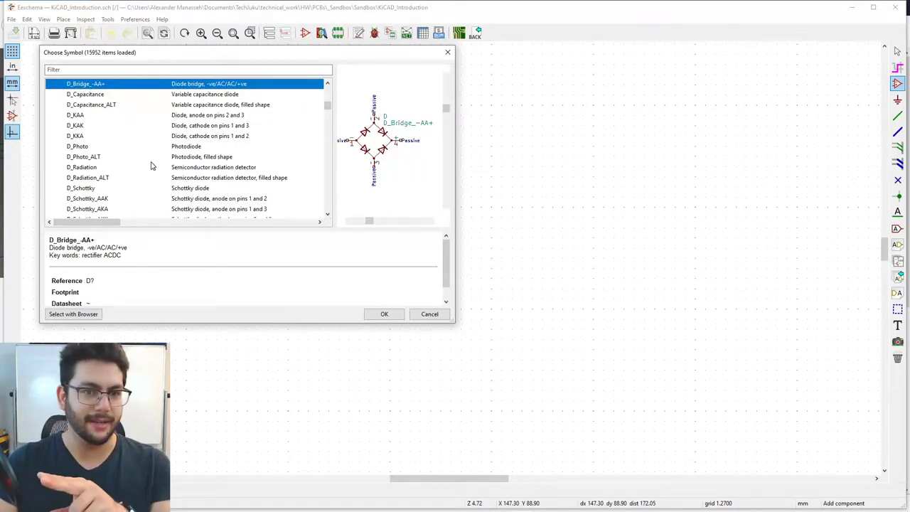
scroll(140, 168, "down", 4)
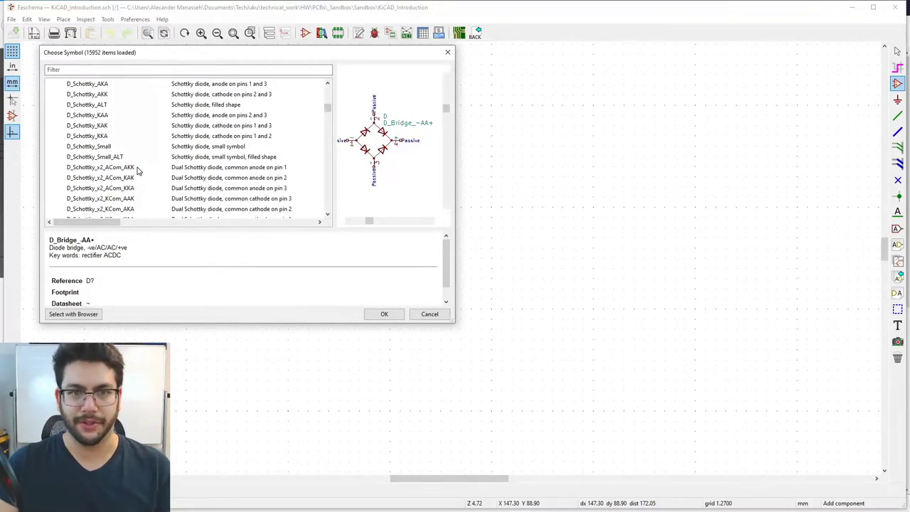
scroll(139, 170, "down", 2)
scroll(153, 187, "down", 3)
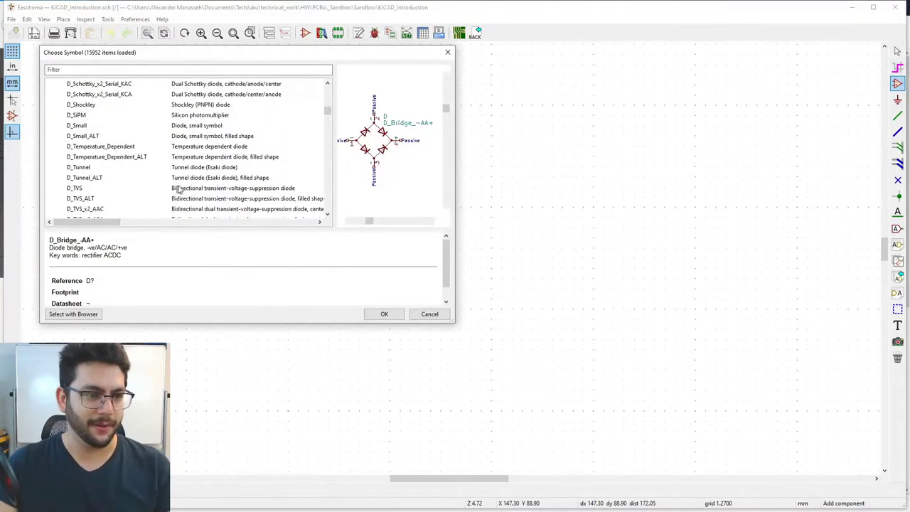
scroll(179, 188, "down", 1)
left_click_drag(327, 111, 331, 139)
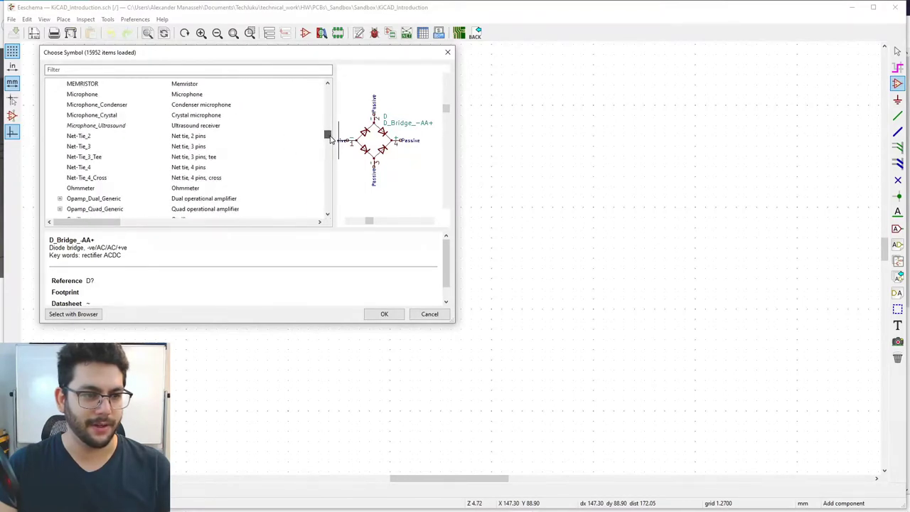
scroll(104, 182, "down", 15)
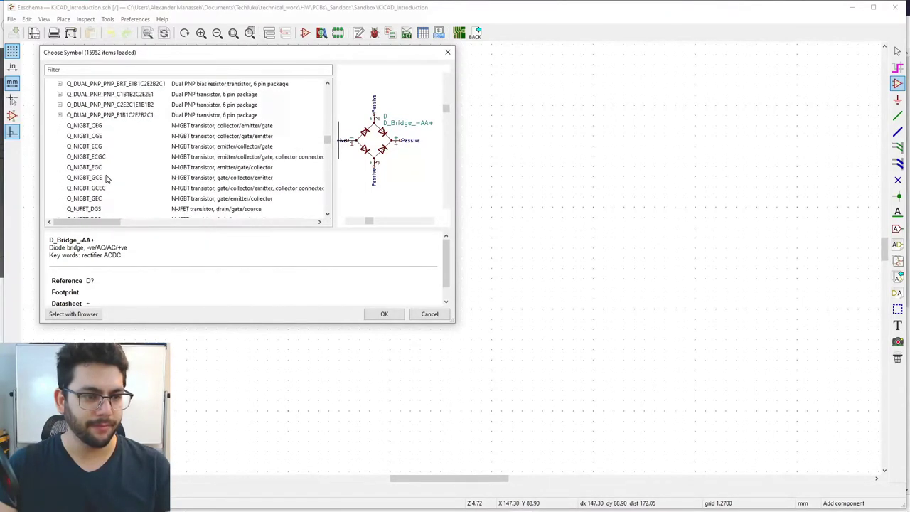
scroll(108, 177, "down", 15)
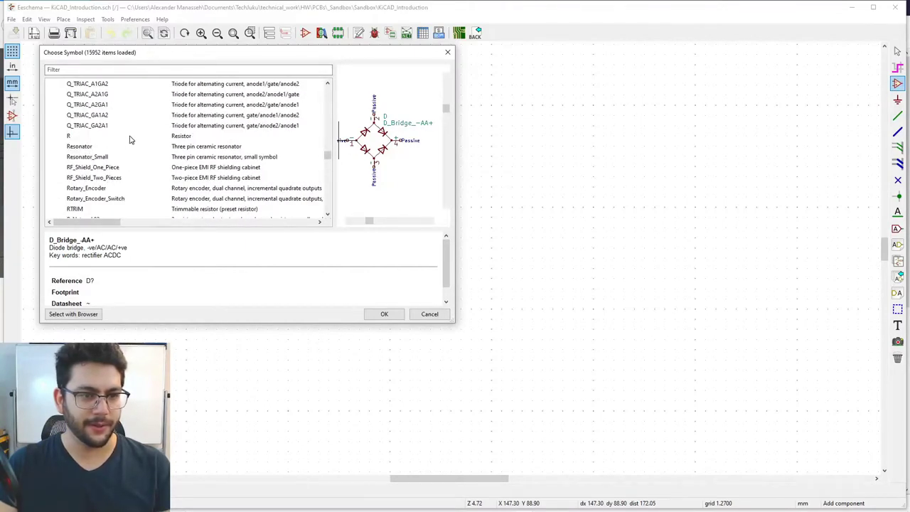
left_click(131, 138)
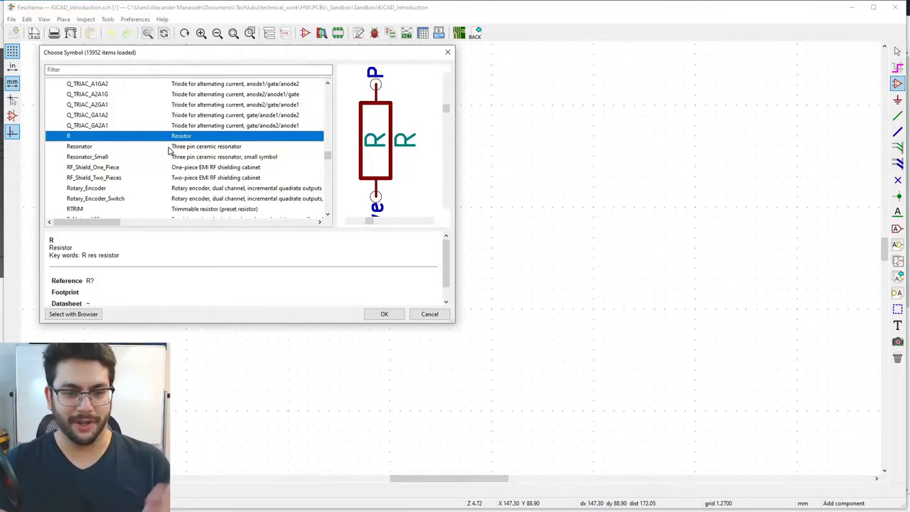
Browse the resistor network symbols, previewing R_Network_Dividers_x09_SIP and the following entries through R_Pack07_SIP
scroll(116, 168, "down", 1)
scroll(146, 201, "down", 8)
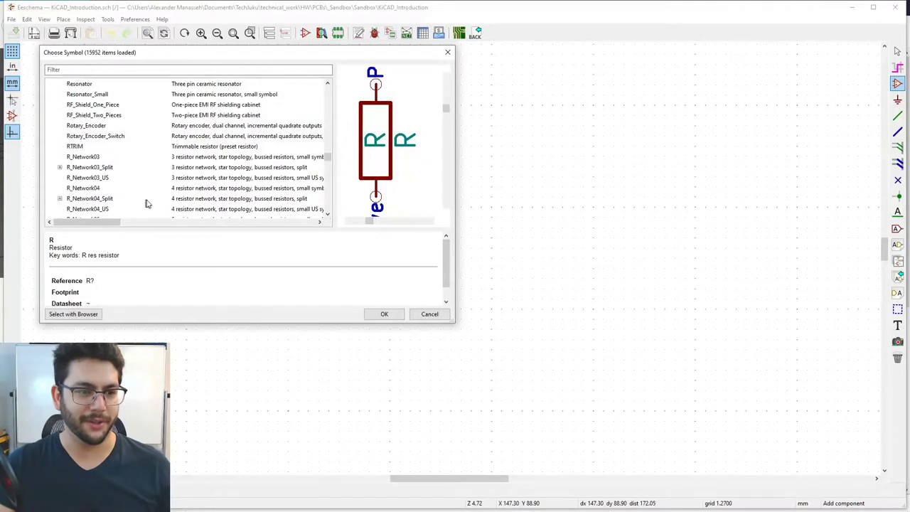
scroll(153, 203, "down", 8)
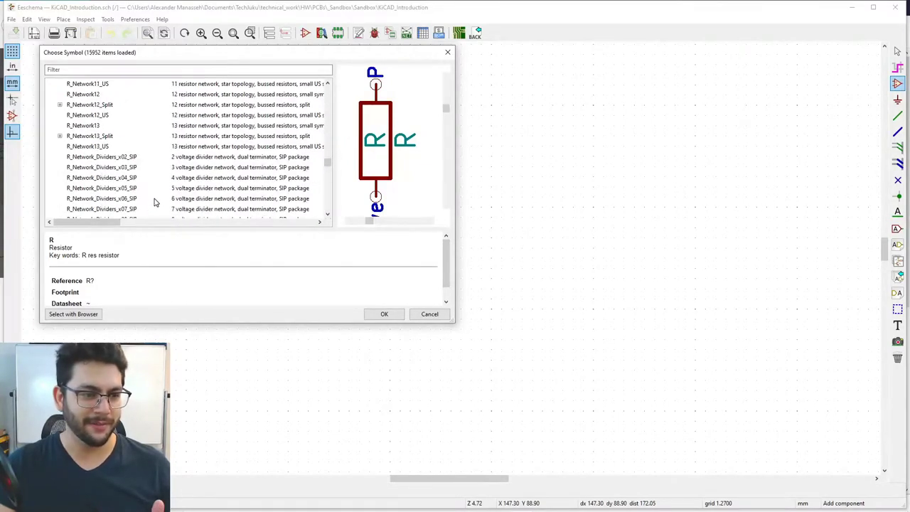
left_click(114, 105)
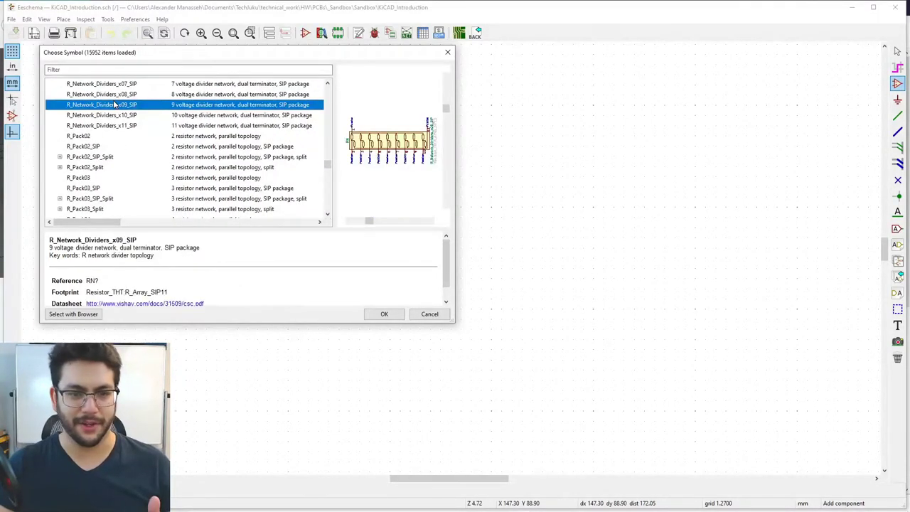
key("Down")
key("Down")
key("Down")
key("Down")
key("Down")
key("Down")
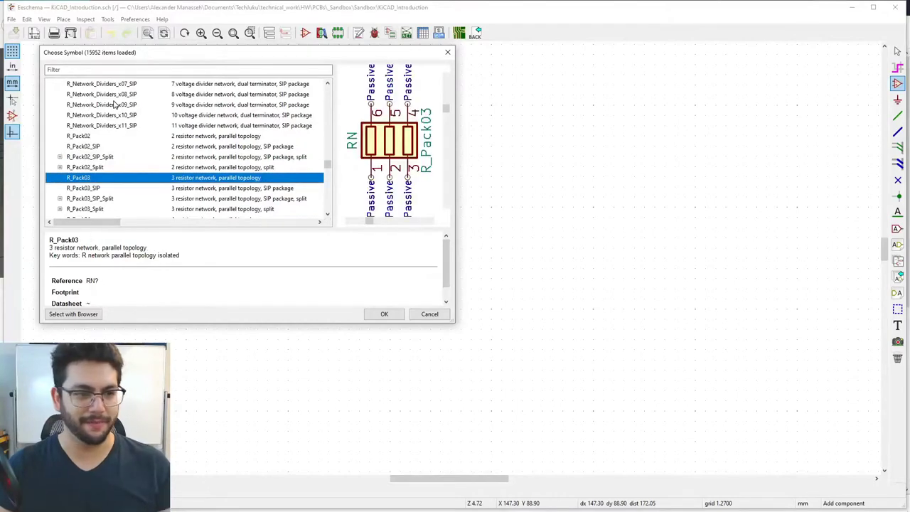
key("Down")
key("Down")
key("Down")
key("Down")
key("Down")
key("Down")
key("Down")
key("Down")
key("Down")
key("Down")
key("Down")
key("Down")
key("Down")
key("Down")
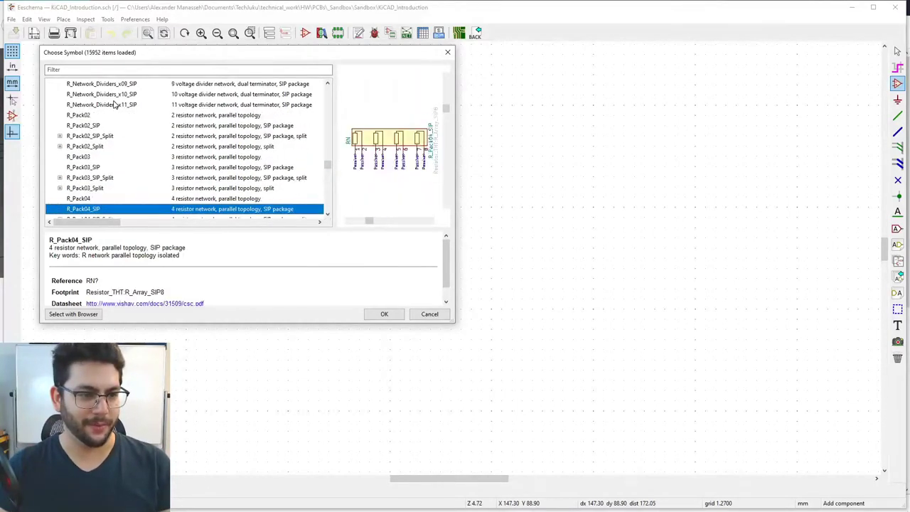
key("Down")
key("Down")
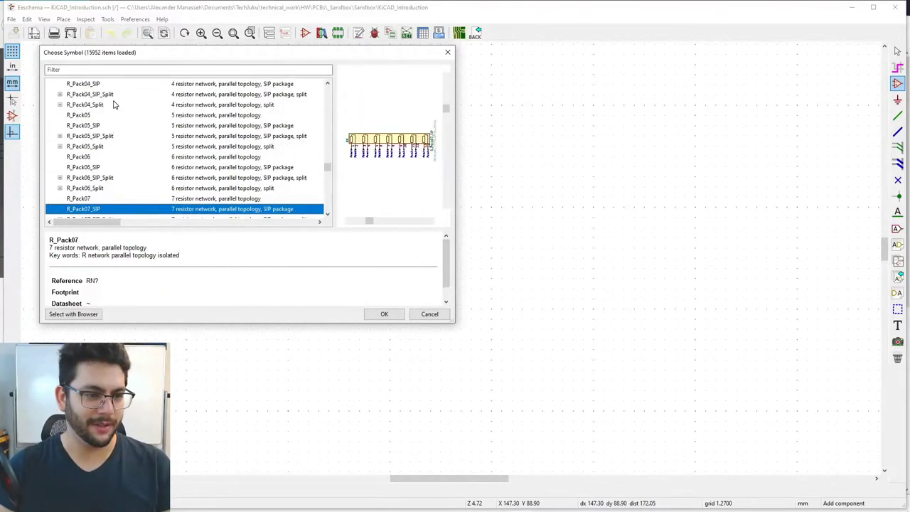
Continue past the potentiometer and shunt symbols and preview the US-style resistor R_US
scroll(138, 130, "down", 9)
scroll(132, 163, "down", 1)
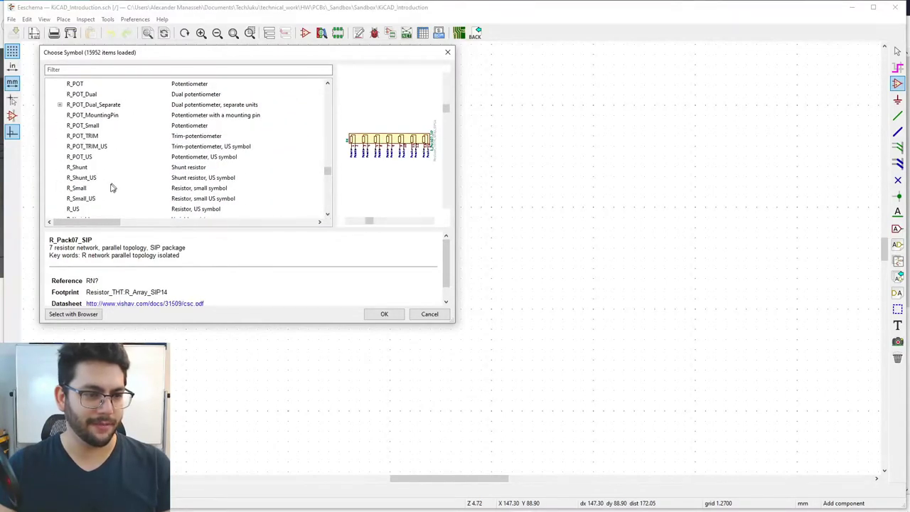
left_click(80, 209)
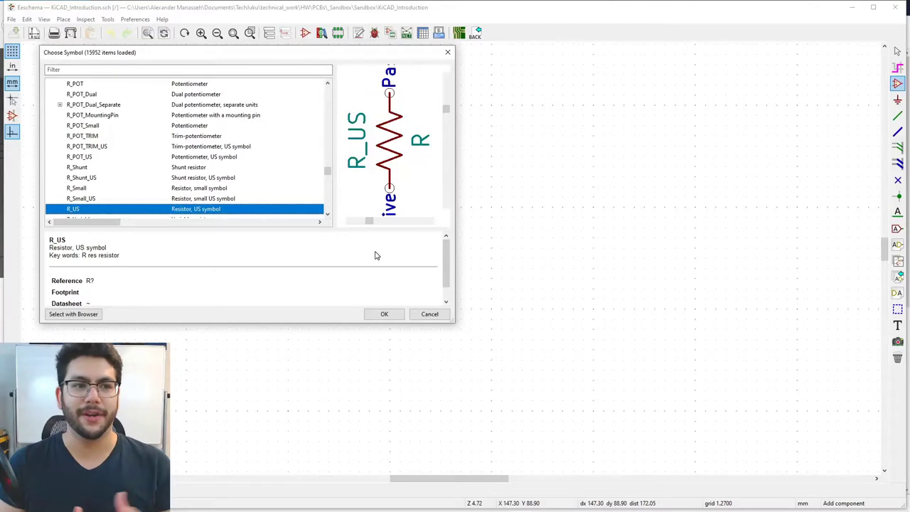
Filter the symbols by R_US and place the US-style resistor in the schematic at X 139.70, Y 82.55 mm
left_click(85, 69)
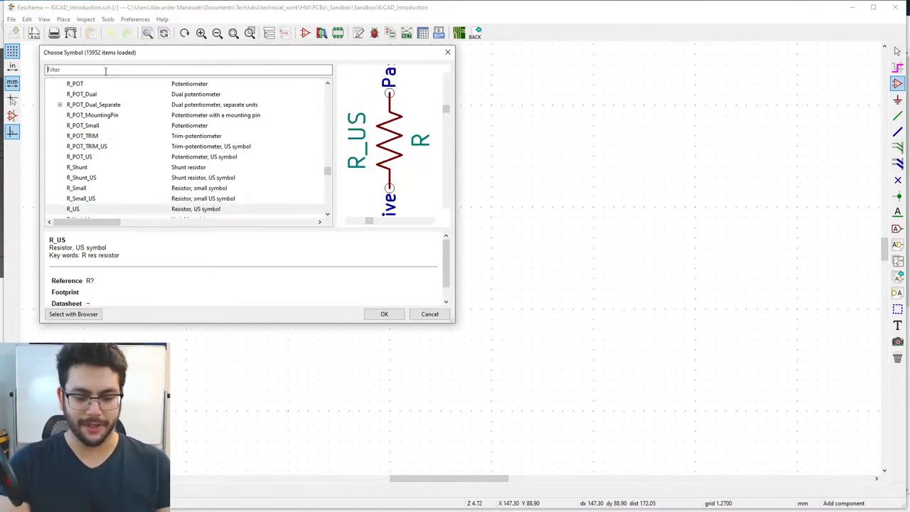
type("R_US")
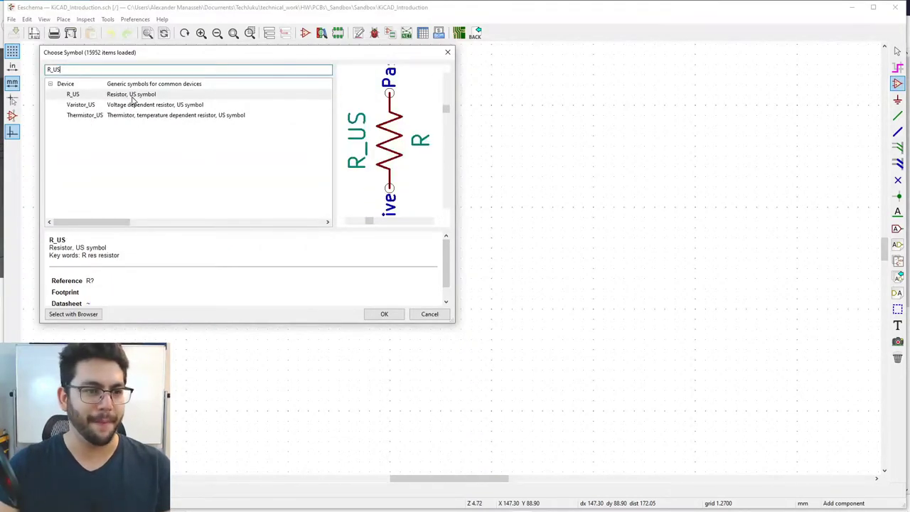
key("Down")
key("Down")
key("Up")
key("Up")
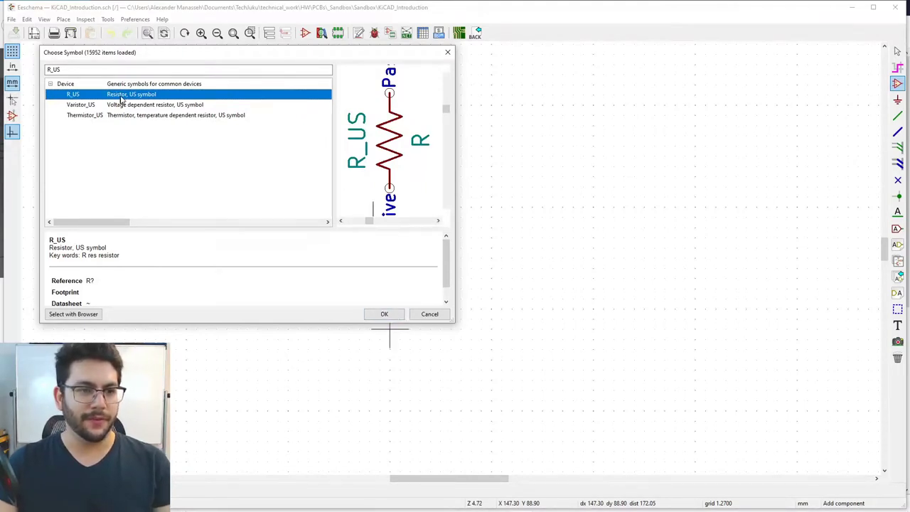
left_click(385, 314)
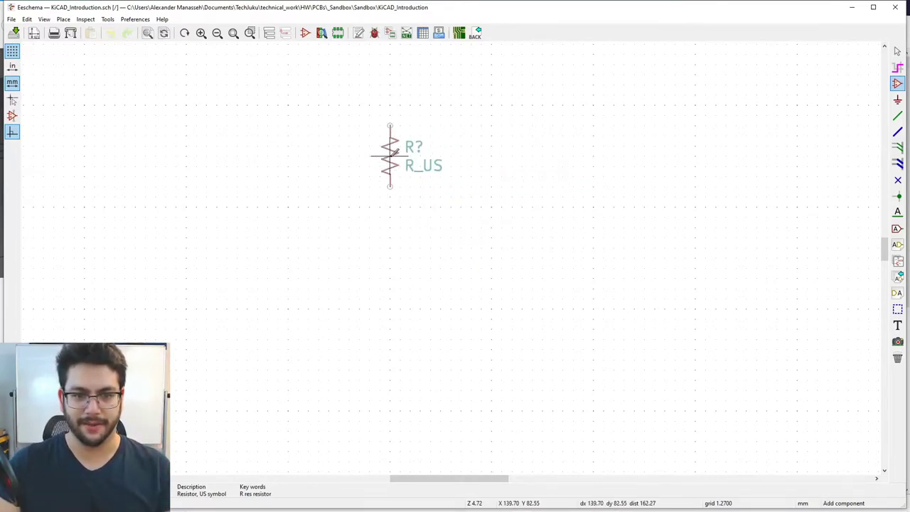
left_click(390, 156)
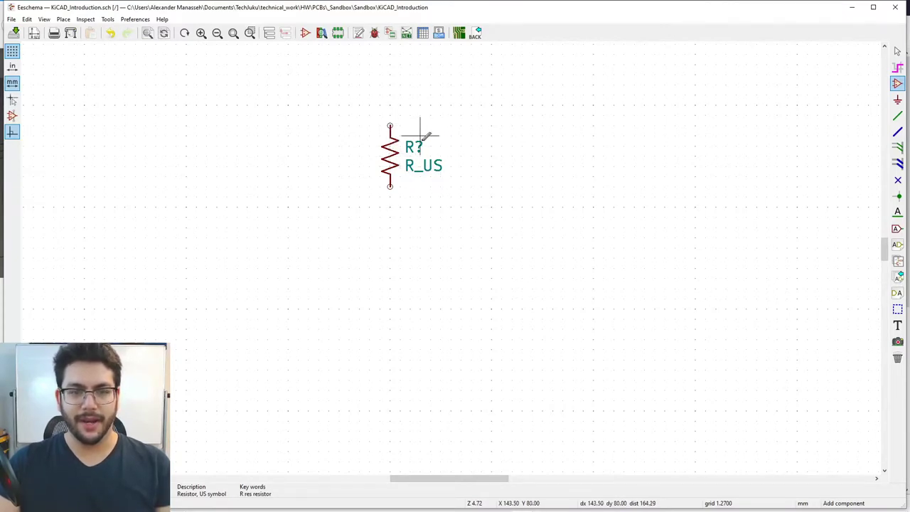
Leave the component placement tool without adding another symbol
right_click(390, 160)
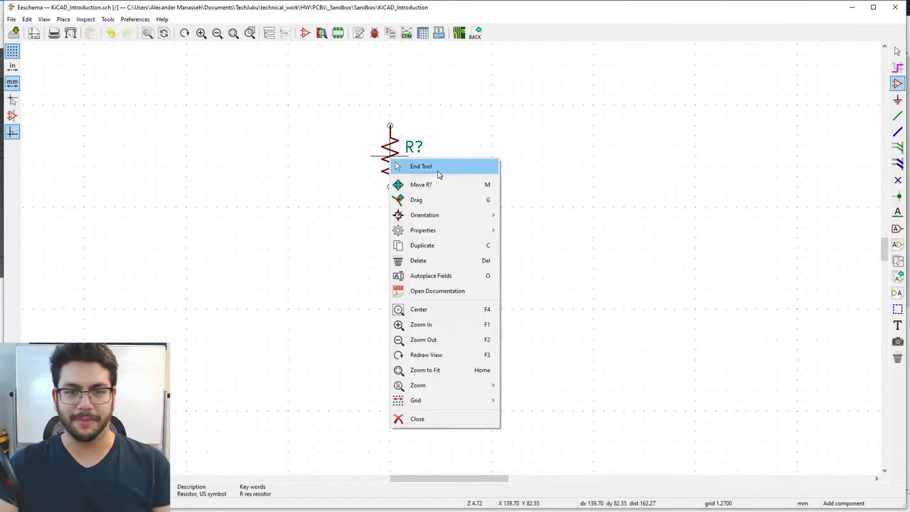
left_click(458, 147)
left_click(537, 155)
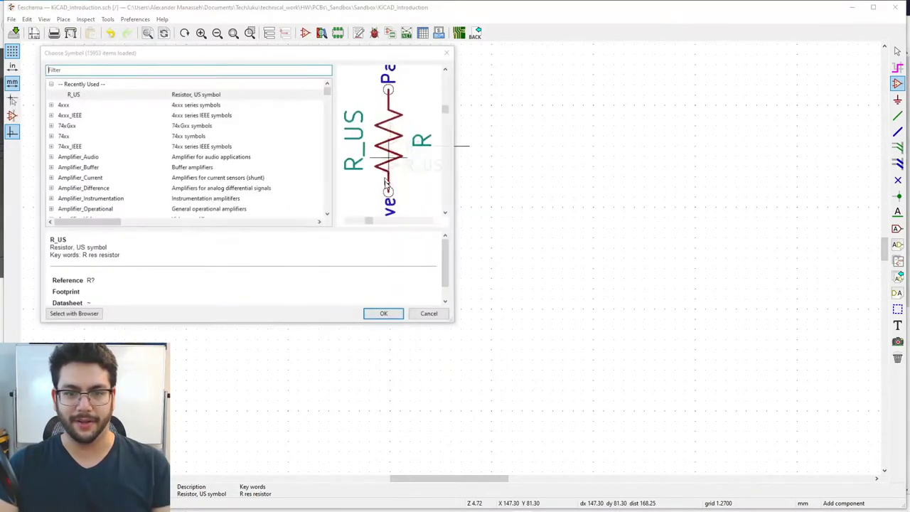
left_click(430, 312)
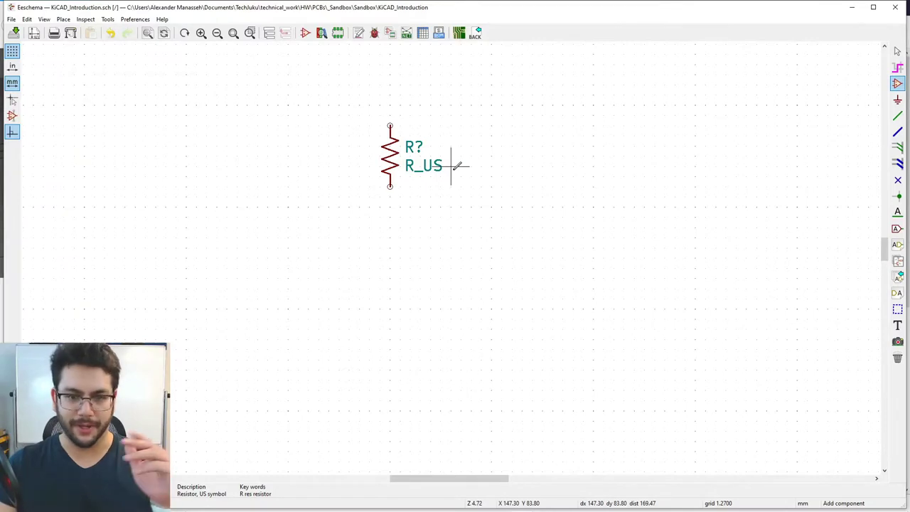
key("Escape")
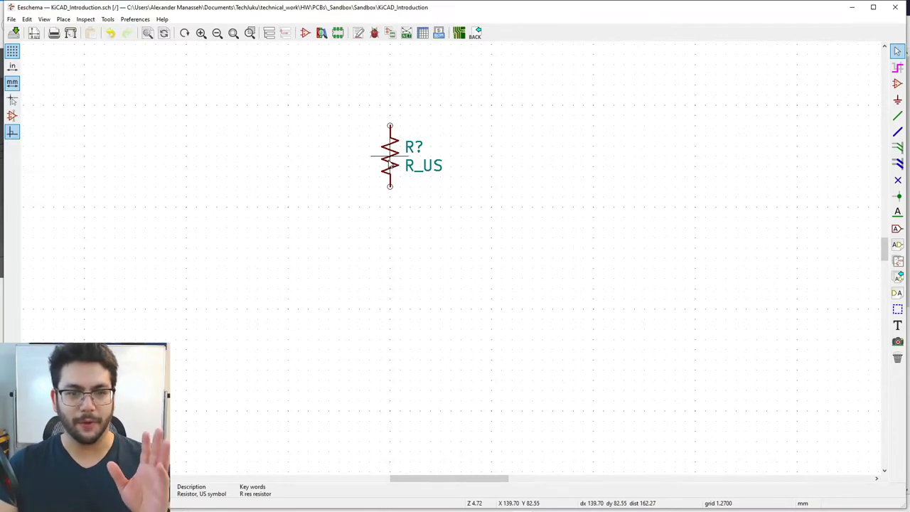
Review the commands available for the placed resistor, such as Move, Drag, Orientation, Properties, Duplicate and Delete
right_click(390, 163)
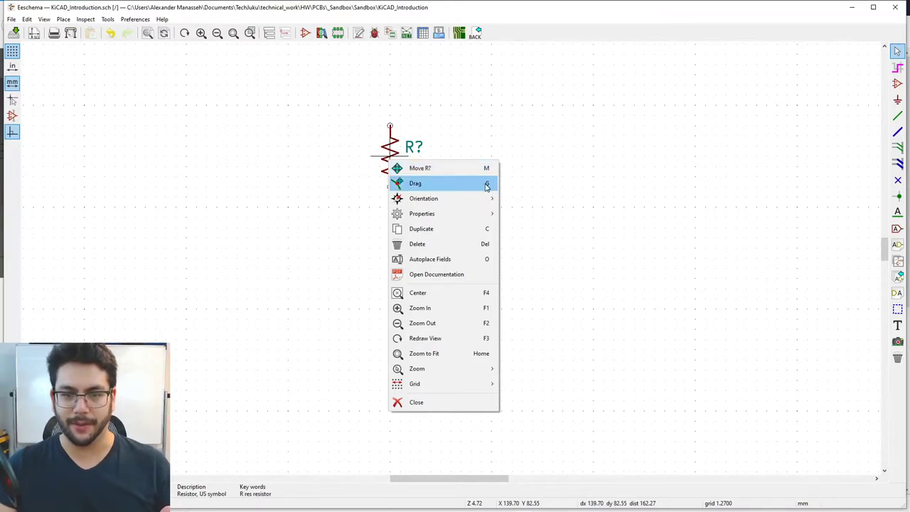
mouse_move(492, 201)
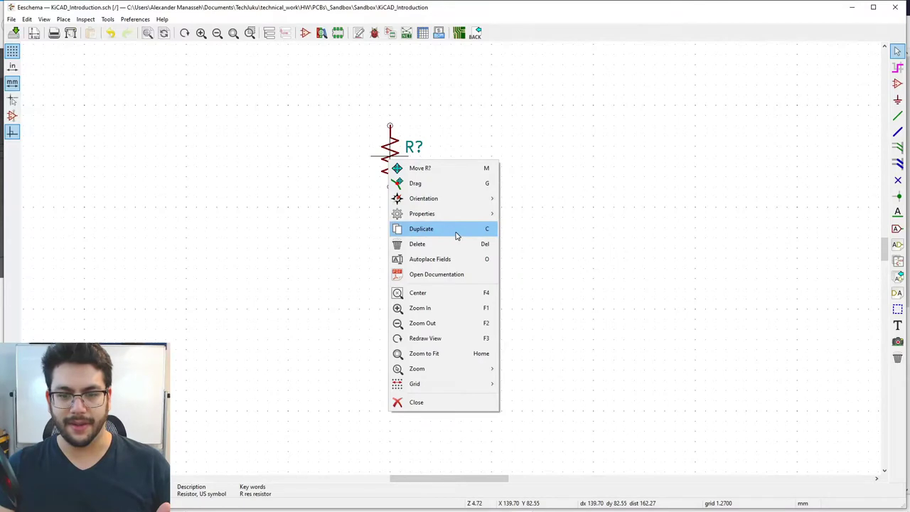
left_click(507, 227)
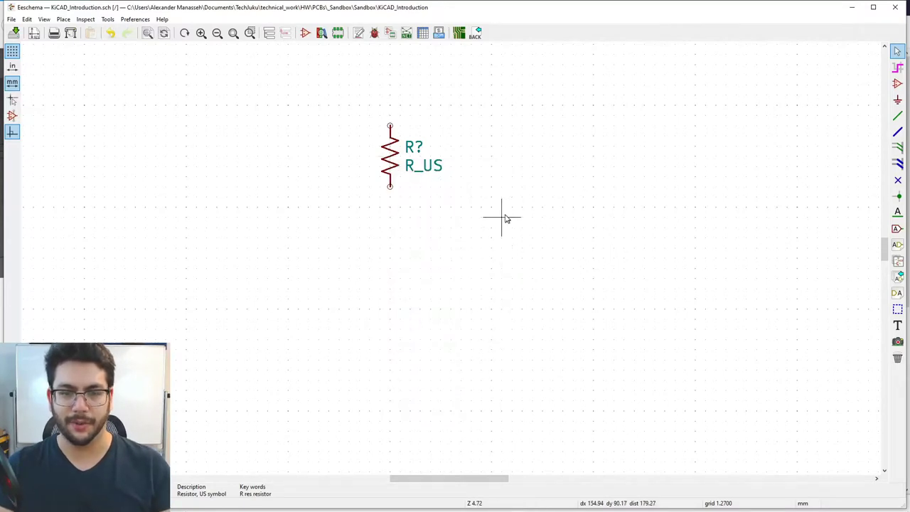
right_click(396, 158)
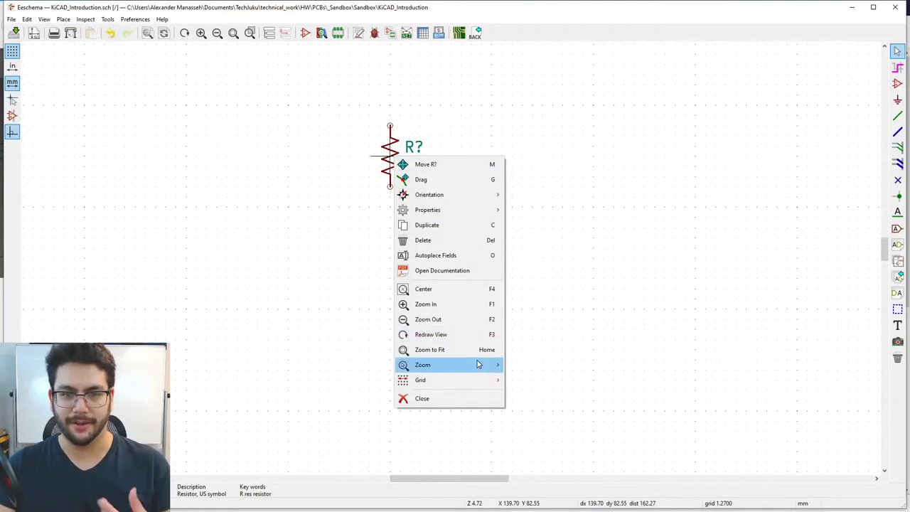
mouse_move(476, 364)
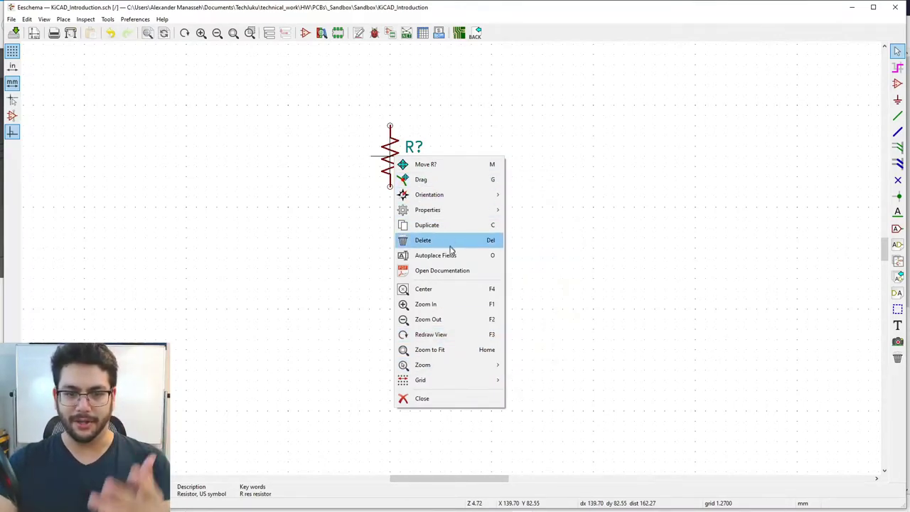
left_click(456, 142)
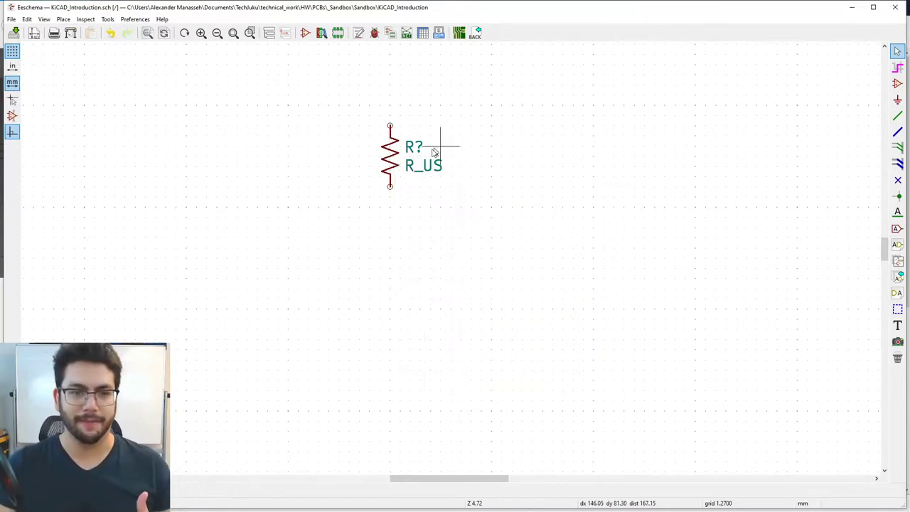
Try the Drag command on the resistor, moving it aside and setting it back at X 139.70, Y 82.55 mm
right_click(391, 158)
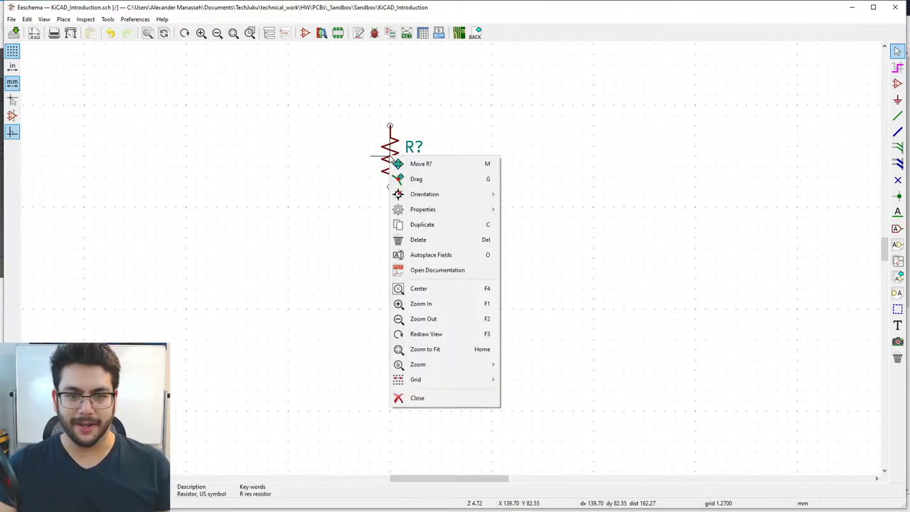
left_click(460, 179)
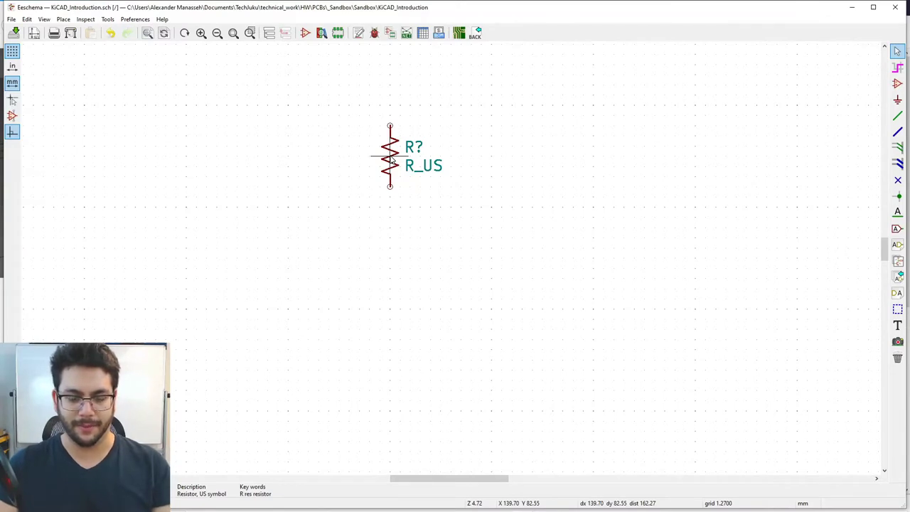
key("g")
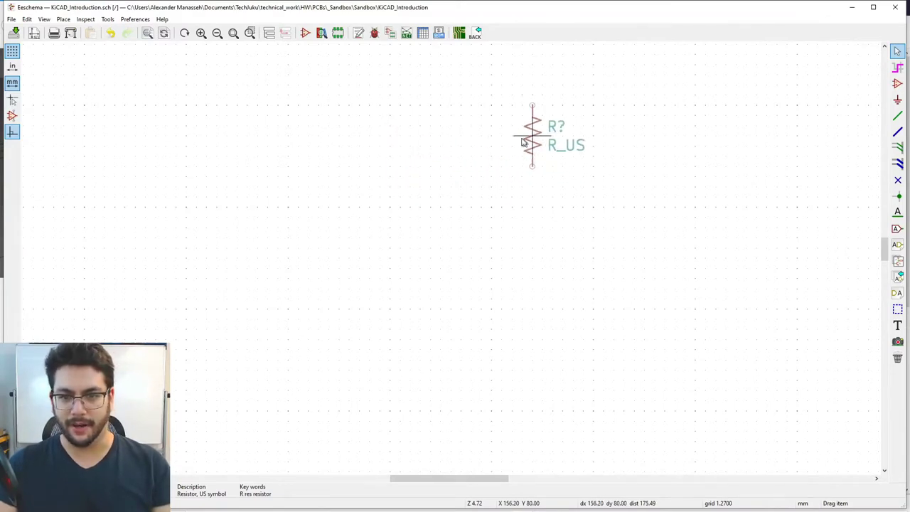
left_click(390, 162)
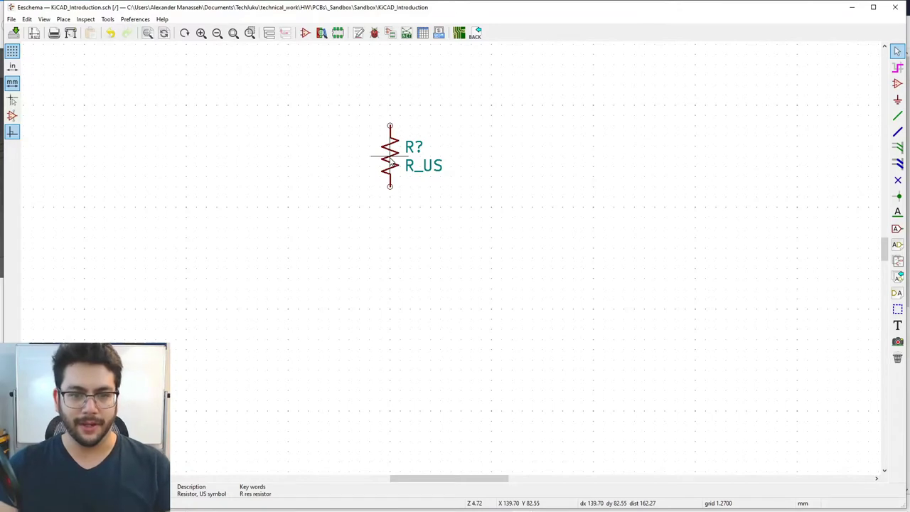
Duplicate the resistor and place the copy beside the original at X 152.40, Y 82.55 mm
right_click(391, 161)
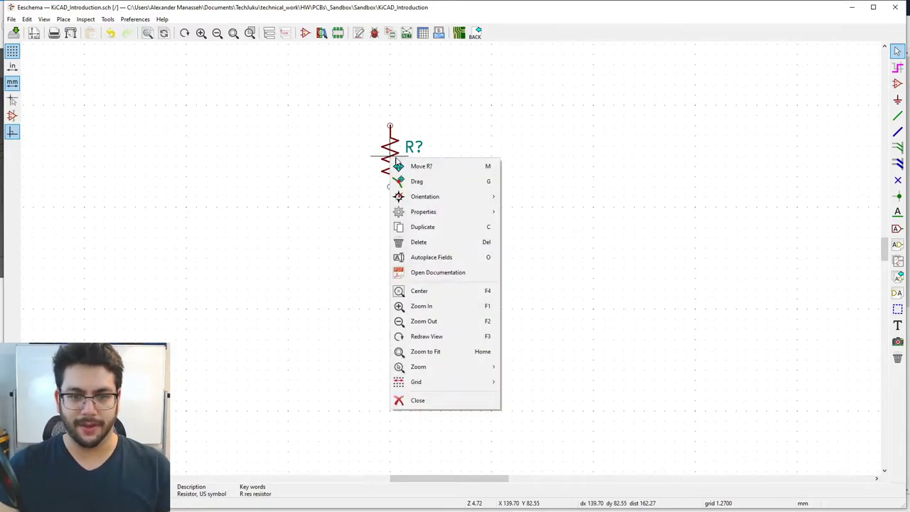
left_click(462, 228)
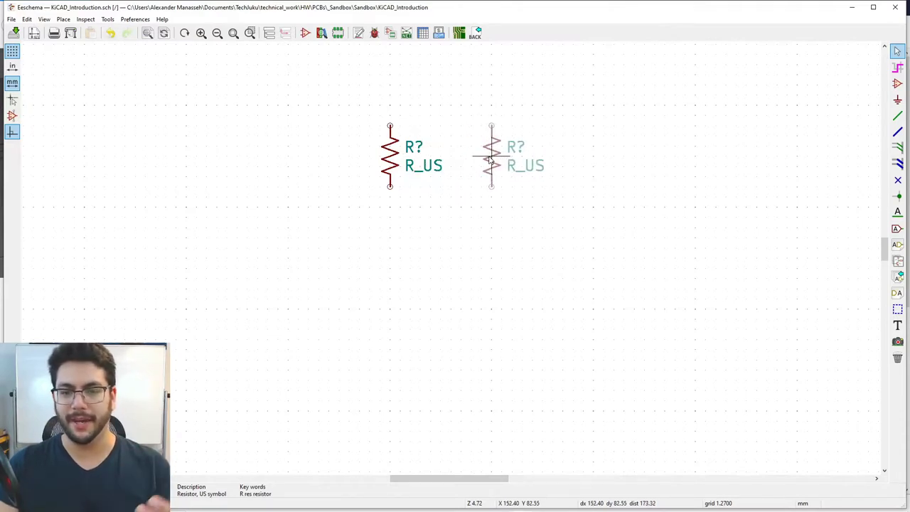
left_click(491, 160)
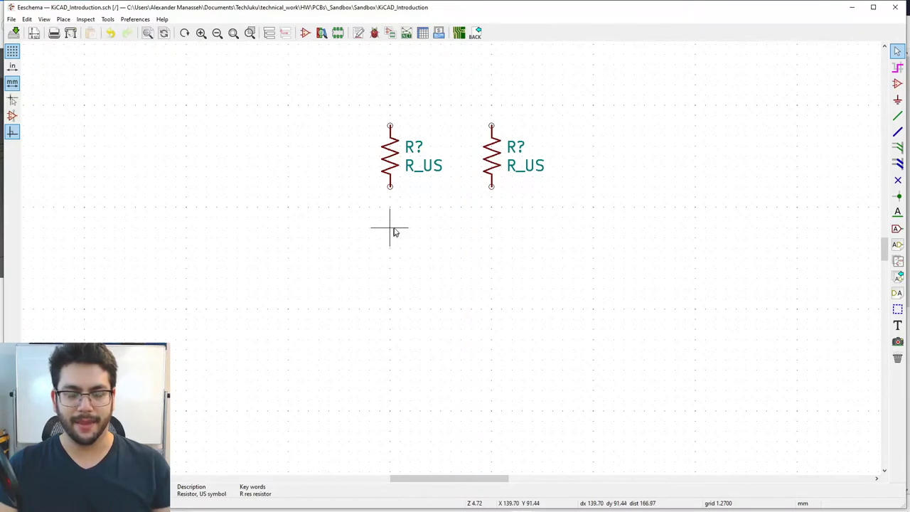
Set the original resistor's reference to R1 in its symbol properties
double_click(390, 158)
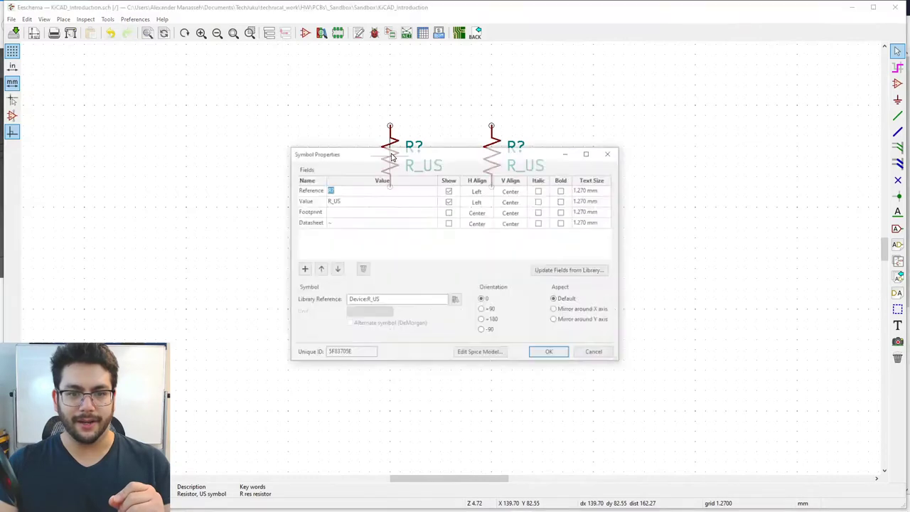
left_click(579, 355)
right_click(390, 159)
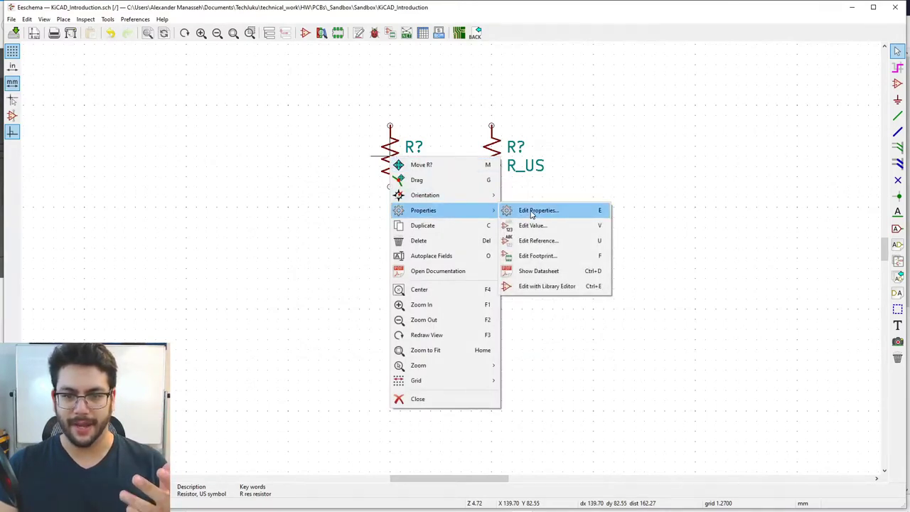
left_click(534, 211)
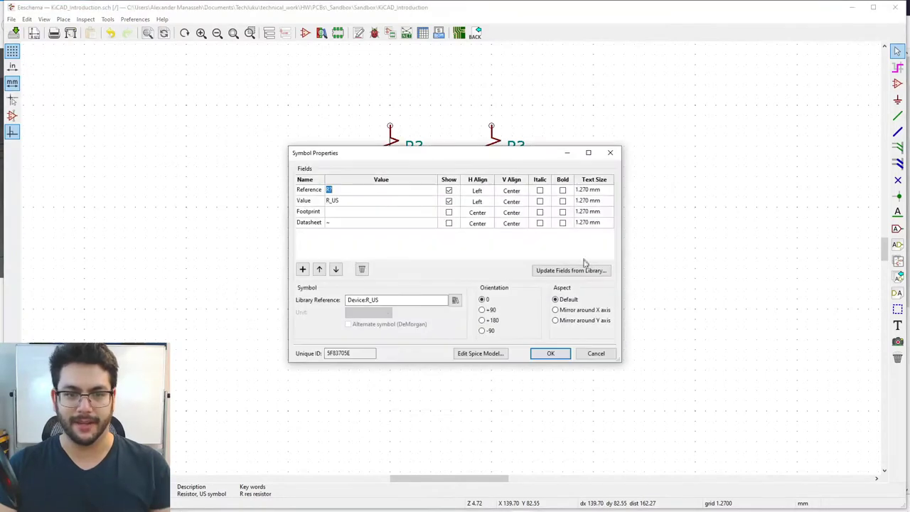
left_click_drag(406, 157, 451, 212)
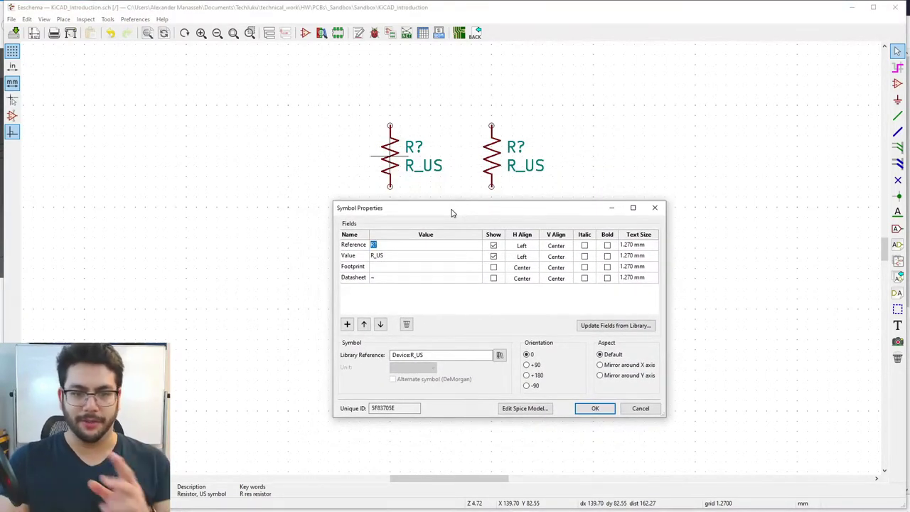
left_click(404, 256)
left_click(404, 248)
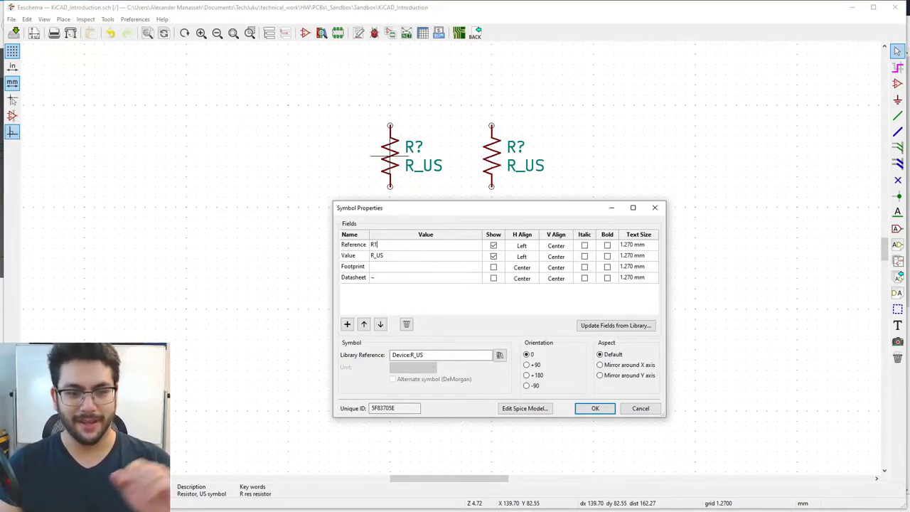
Set the value of resistor R1 to 1k and apply the symbol properties
left_click(407, 254)
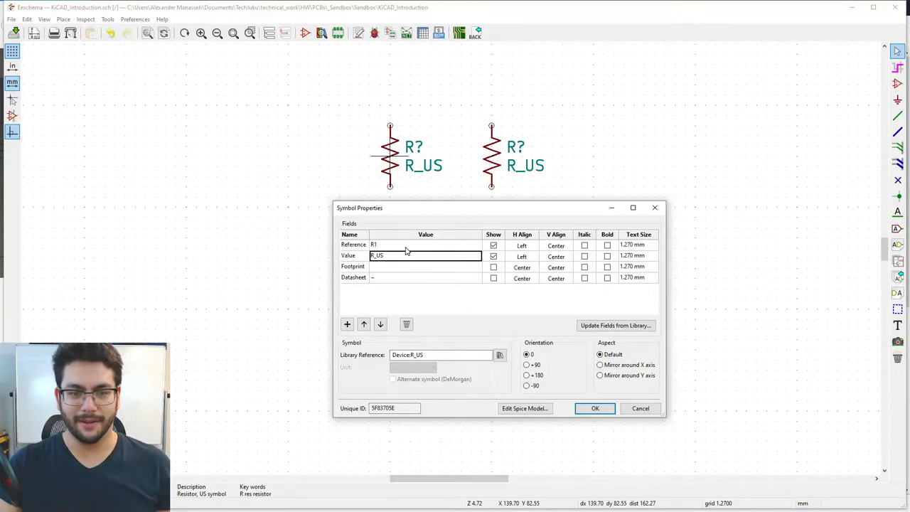
left_click(388, 257)
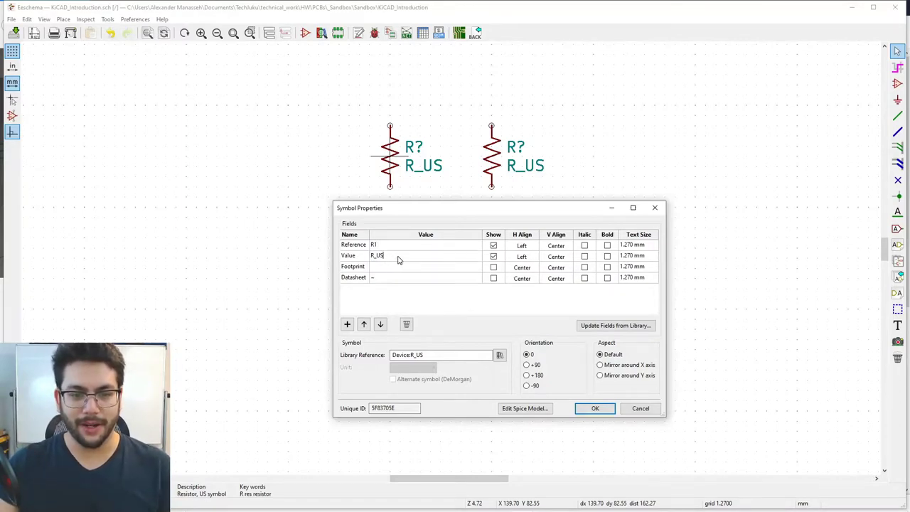
left_click_drag(398, 261, 369, 261)
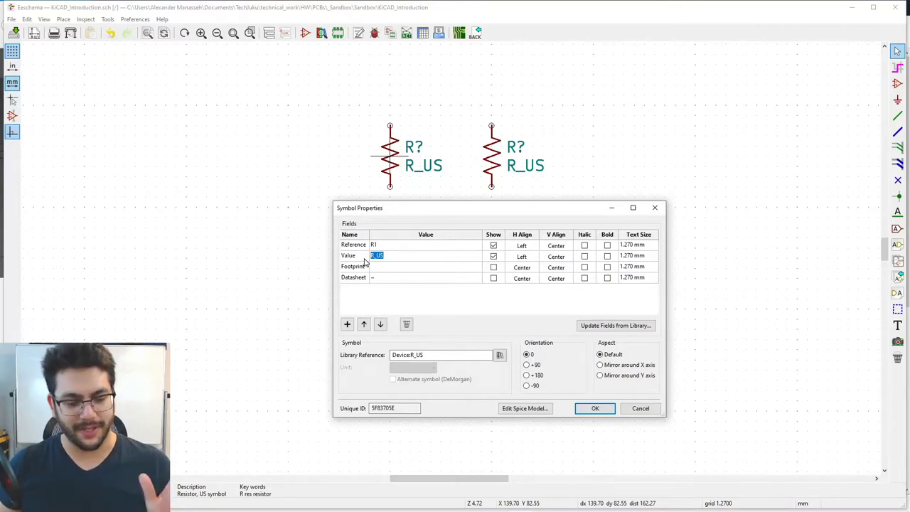
type("1k")
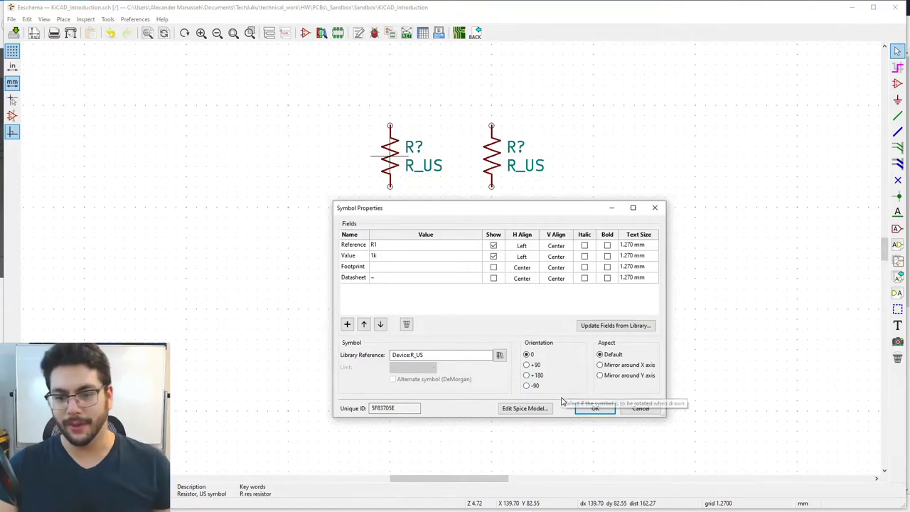
left_click(593, 408)
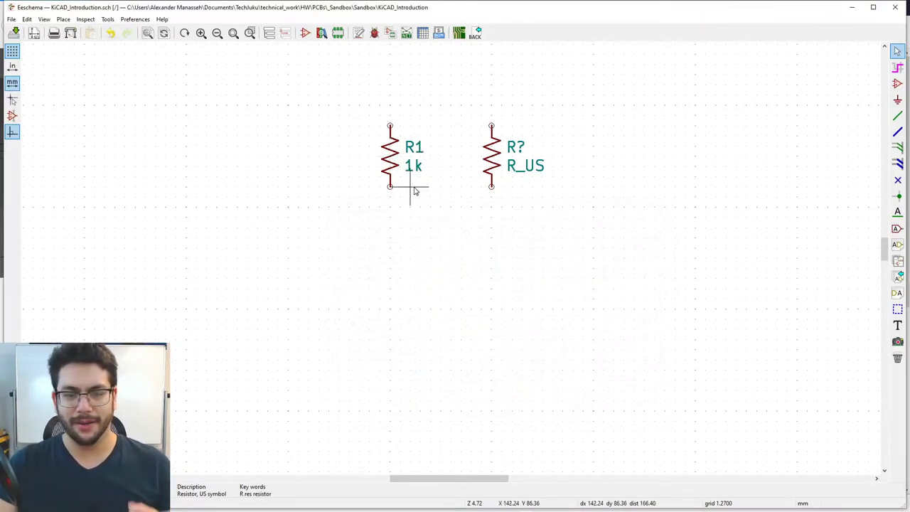
Set the duplicated resistor's reference to R2 and its value to 1k, then check both fields in its symbol properties
double_click(520, 151)
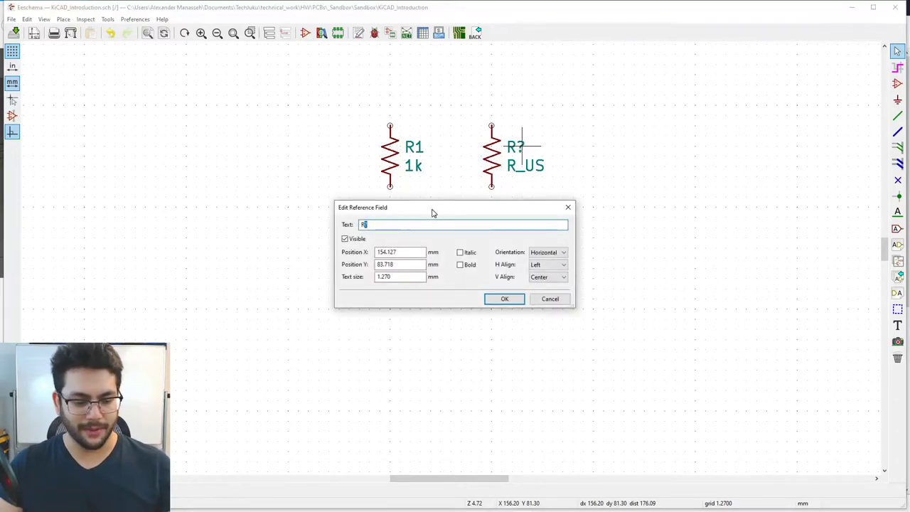
type("2")
key("Return")
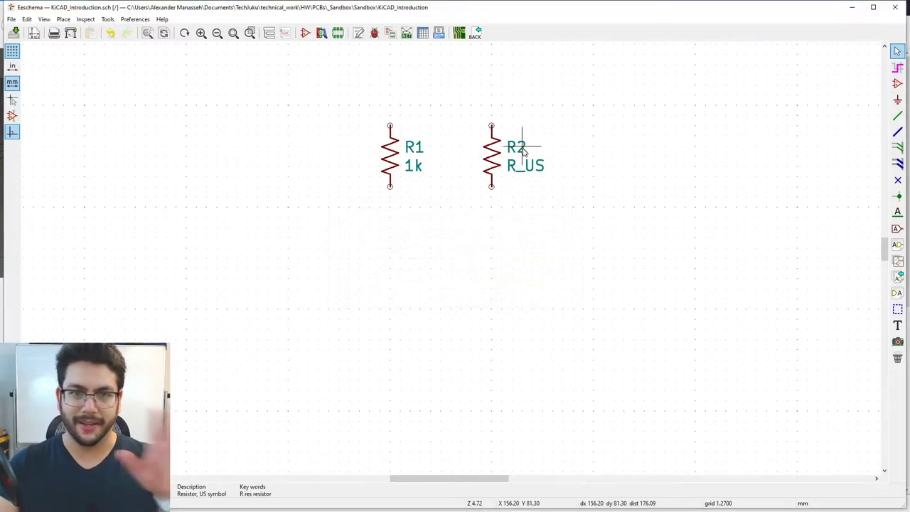
double_click(521, 172)
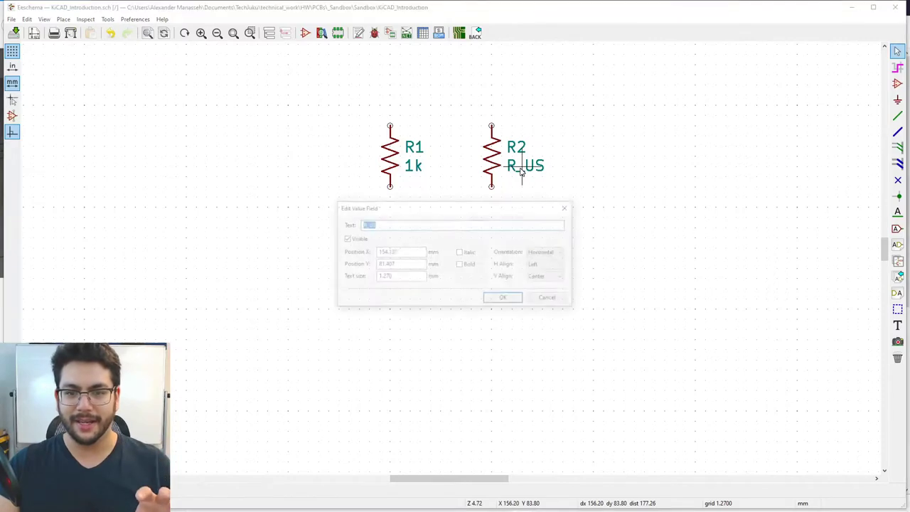
type("1k")
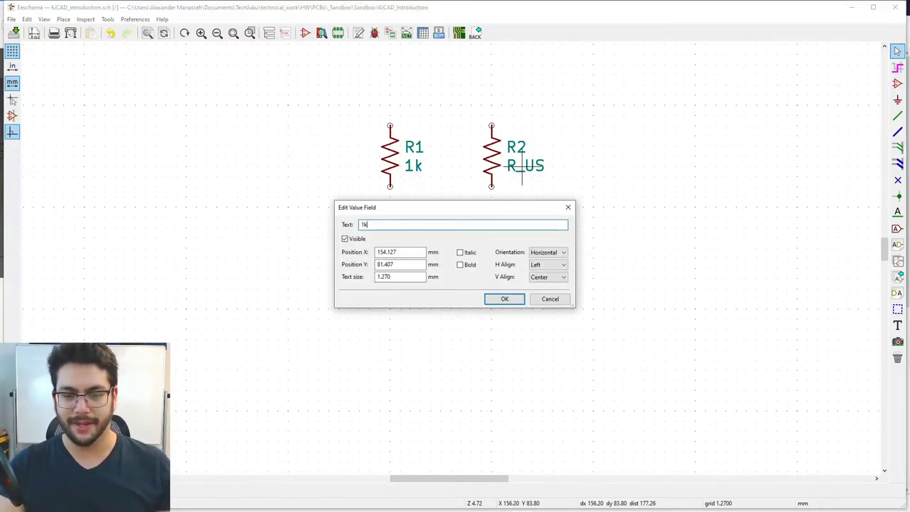
key("Return")
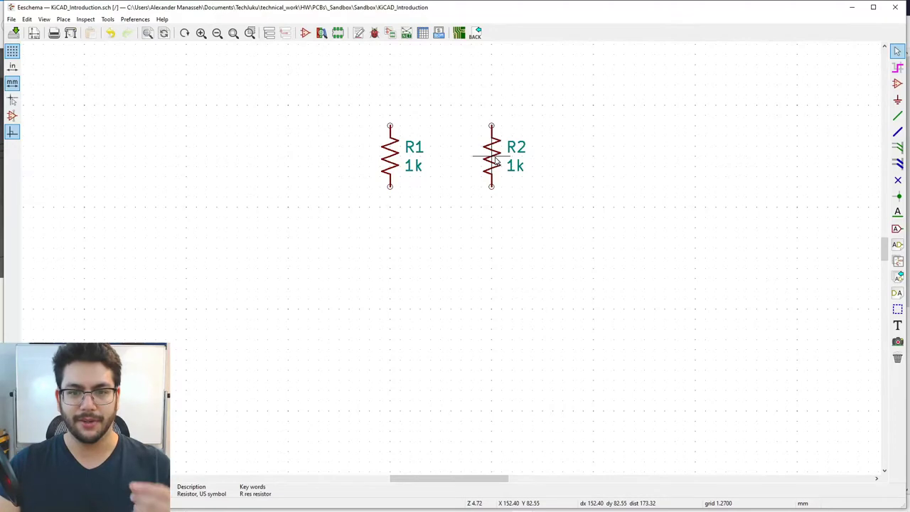
double_click(494, 160)
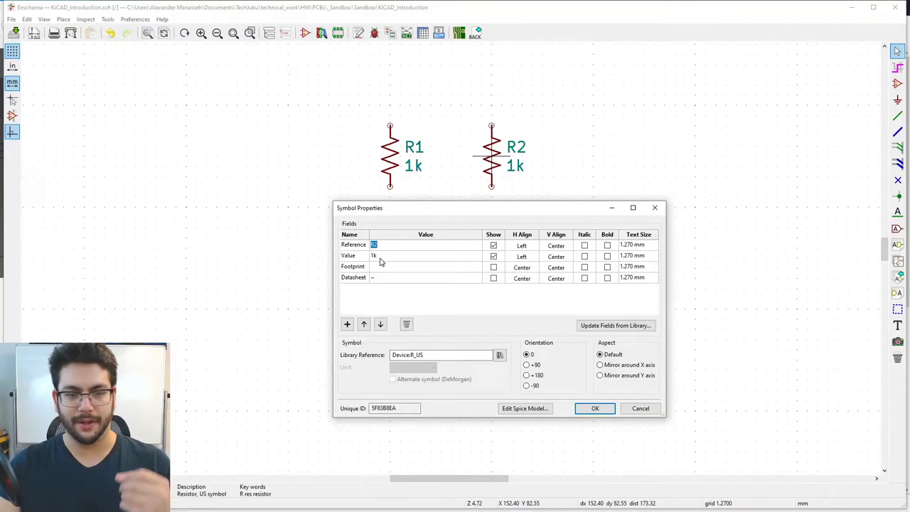
left_click(601, 410)
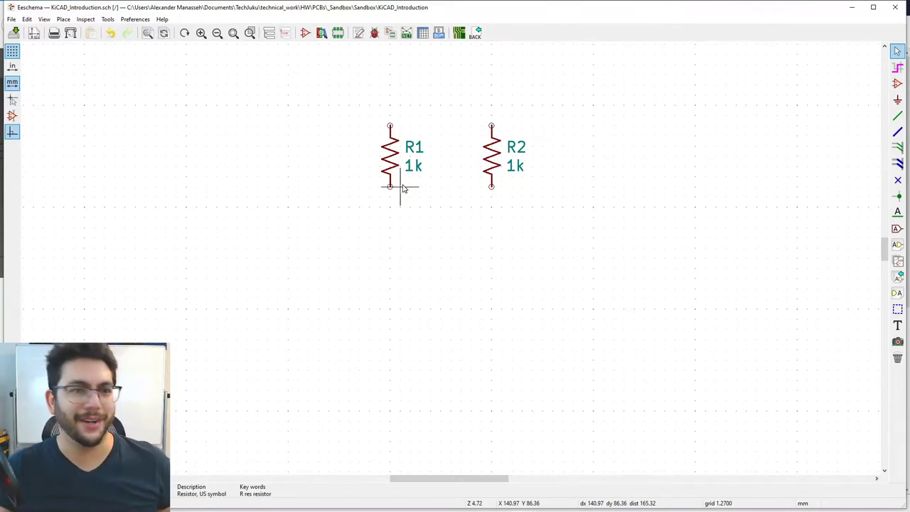
left_click(63, 19)
left_click(78, 33)
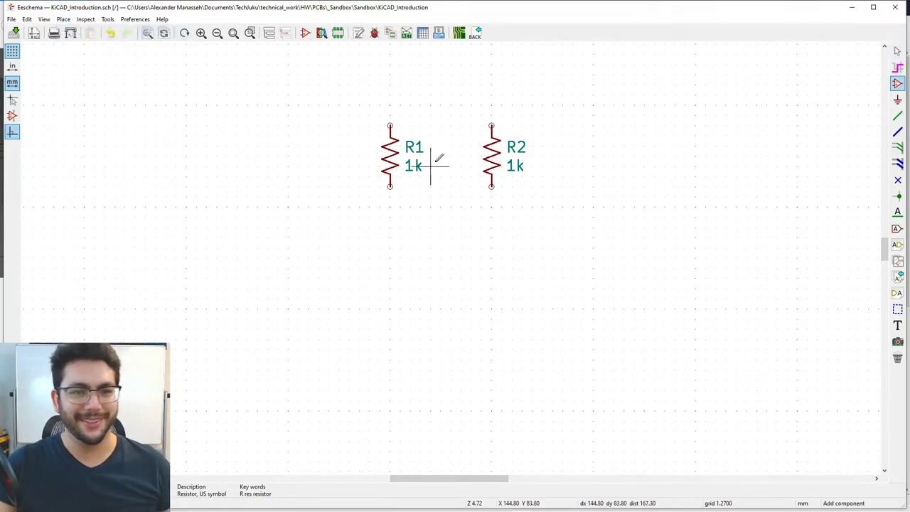
left_click(390, 247)
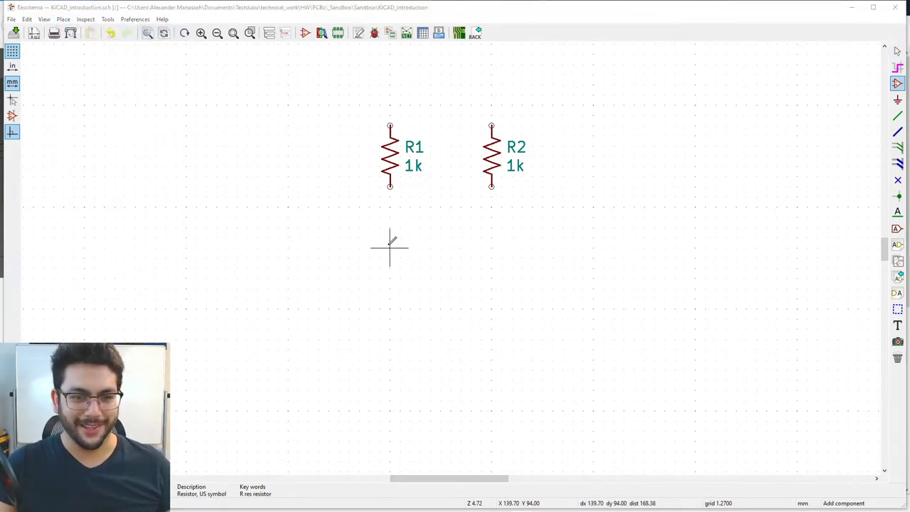
key("Return")
left_click(367, 211)
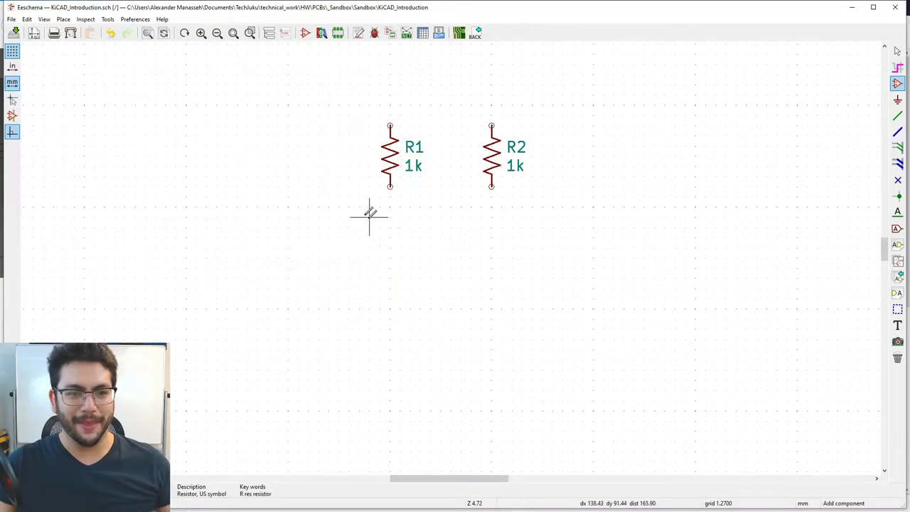
key("Escape")
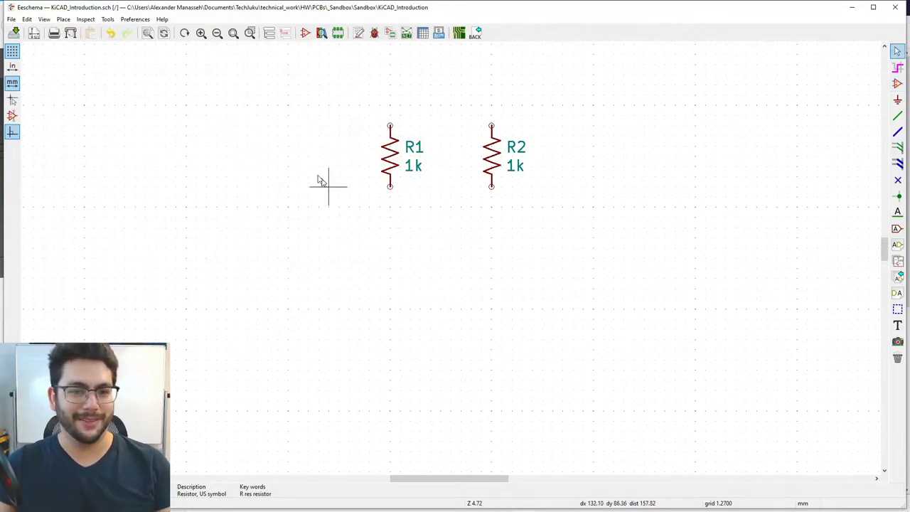
left_click(63, 20)
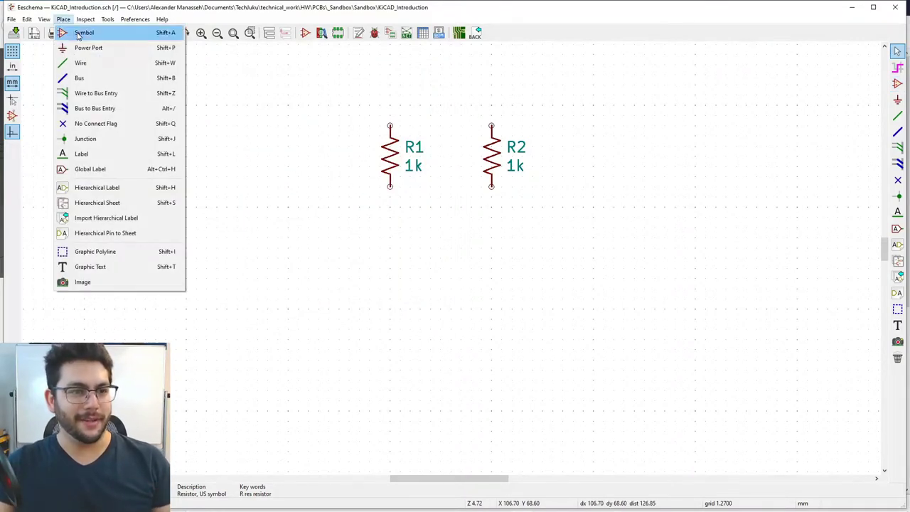
key("Escape")
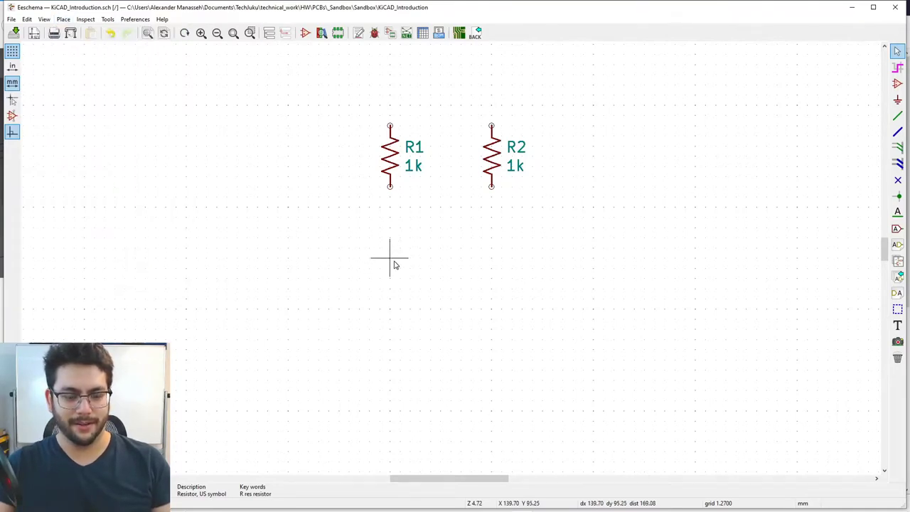
Start adding a symbol below R1 at X 139.70, Y 95.25 mm and filter the symbol library by LED
key("a")
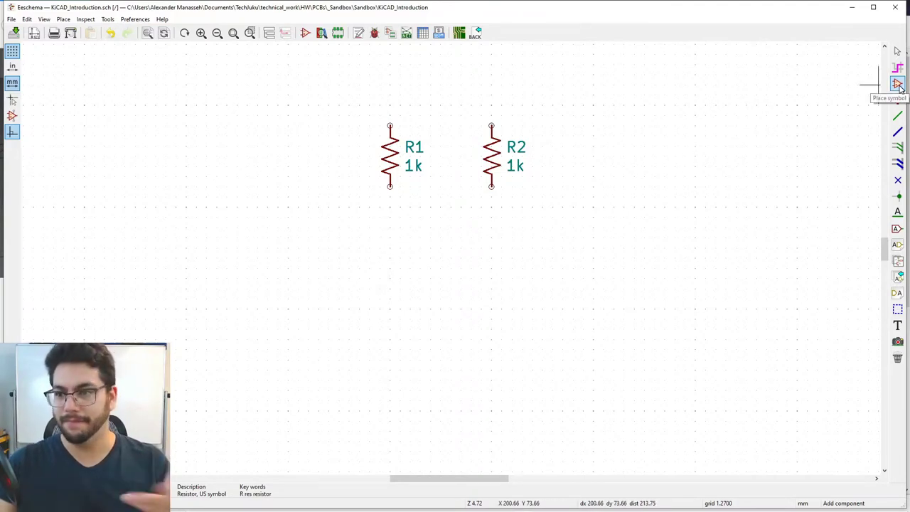
left_click(389, 257)
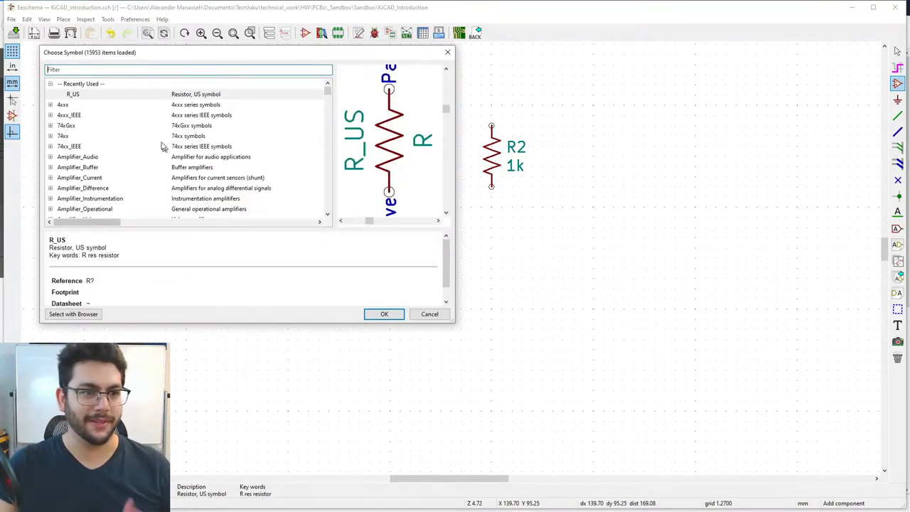
left_click(98, 70)
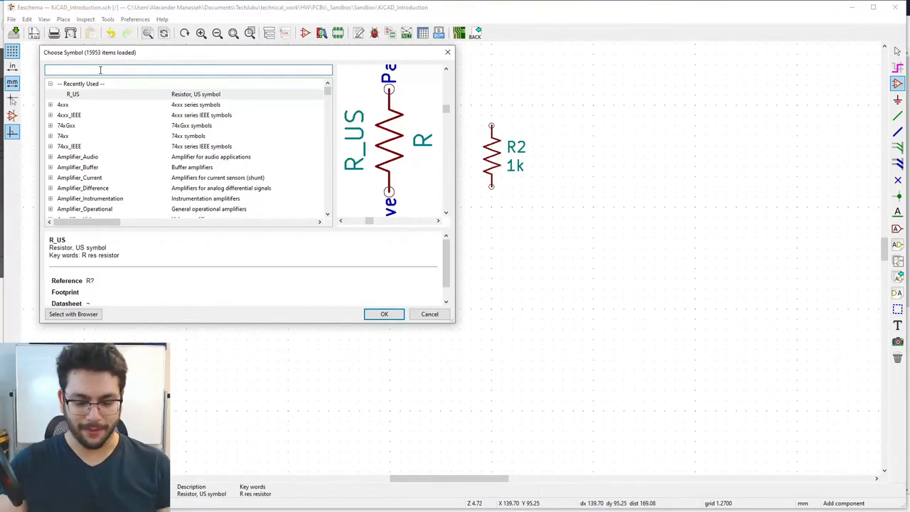
type("LED")
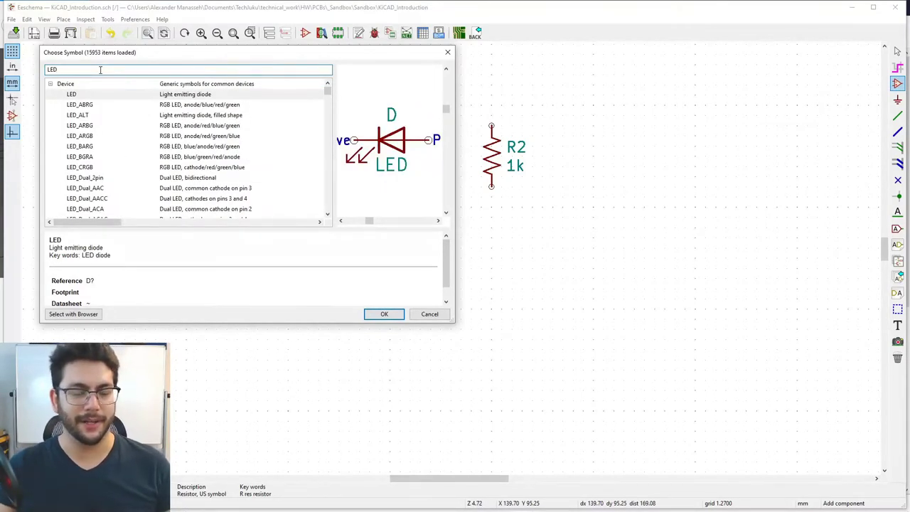
Examine the preview of the generic LED symbol from the Device library, enlarging the symbol and widening the preview area
left_click(364, 222)
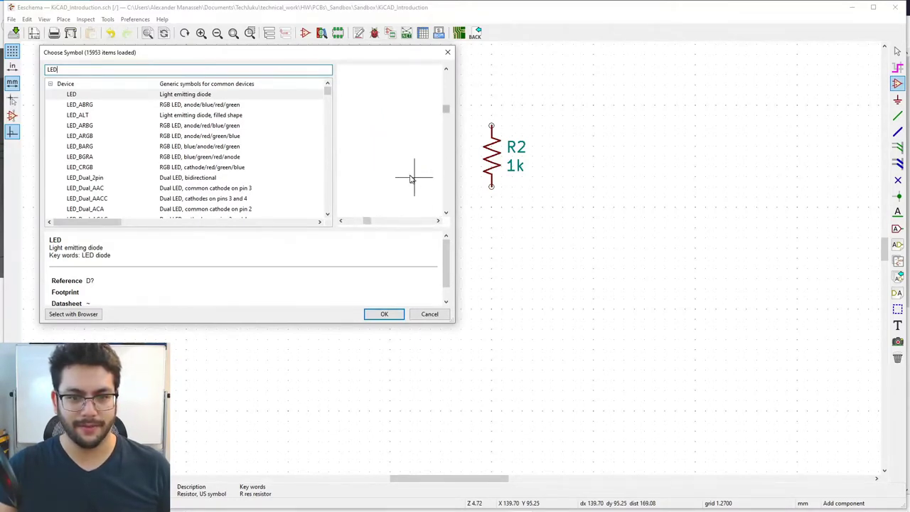
scroll(402, 170, "up", 2)
scroll(397, 163, "down", 3)
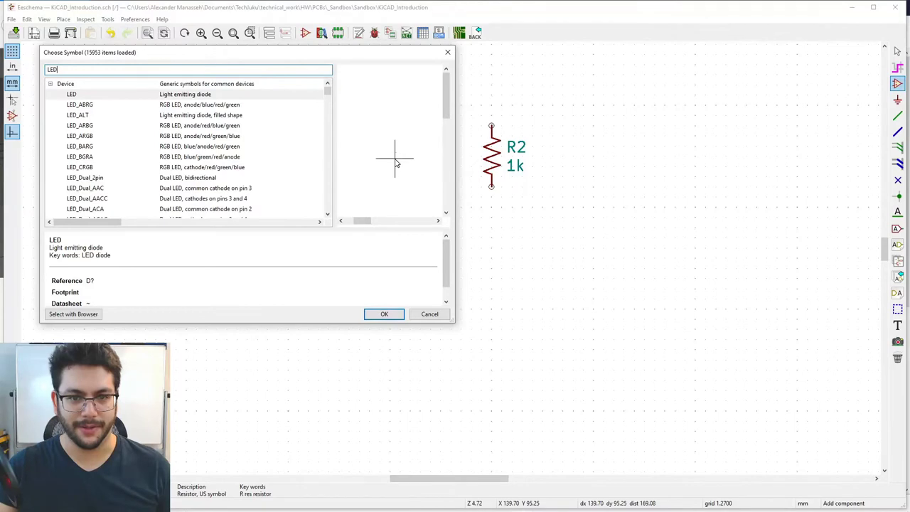
left_click_drag(445, 126, 446, 206)
left_click_drag(359, 221, 392, 226)
left_click_drag(445, 187, 449, 167)
scroll(378, 125, "up", 6)
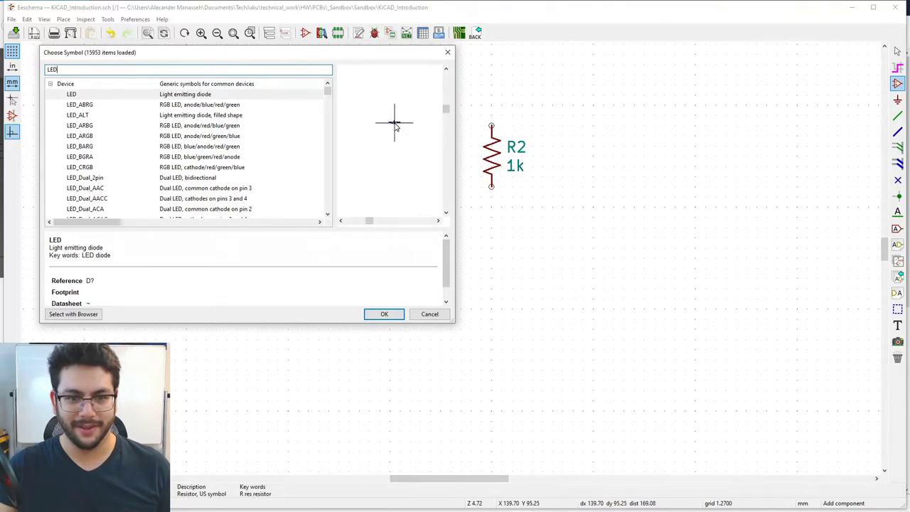
scroll(384, 127, "up", 5)
middle_click_drag(390, 130, 392, 155)
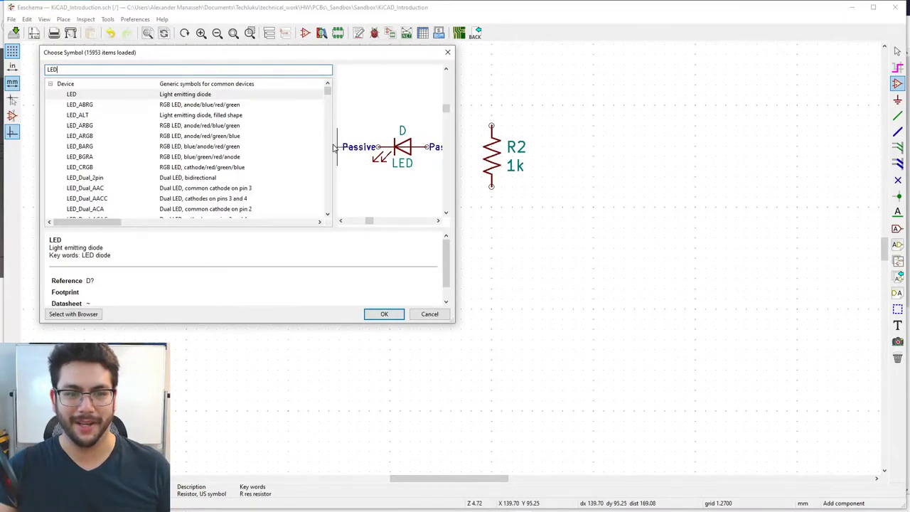
scroll(341, 148, "up", 2)
left_click_drag(334, 148, 301, 153)
middle_click_drag(301, 153, 275, 165)
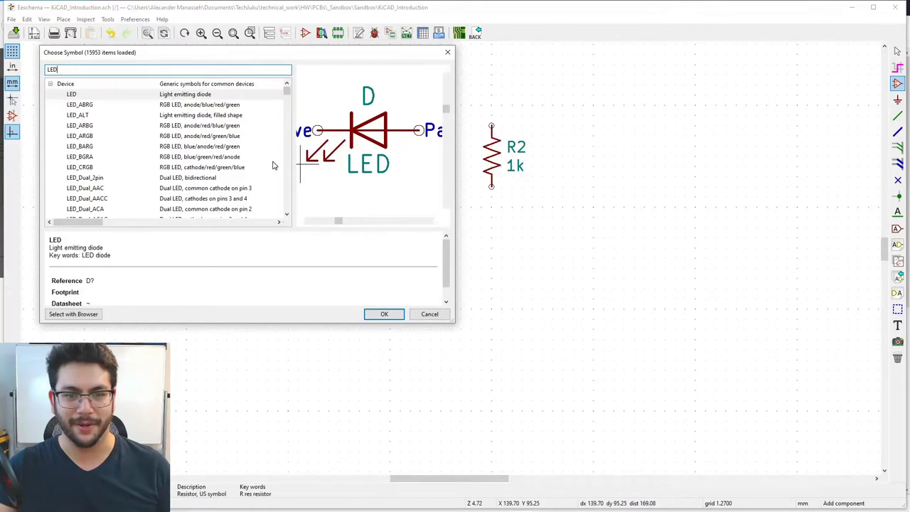
Place the generic LED at X 139.70, Y 95.25 mm below R1, rotated vertically with its cathode facing down, and duplicate it below R2
scroll(377, 163, "up", 1)
middle_click_drag(377, 163, 351, 173)
scroll(384, 170, "down", 1)
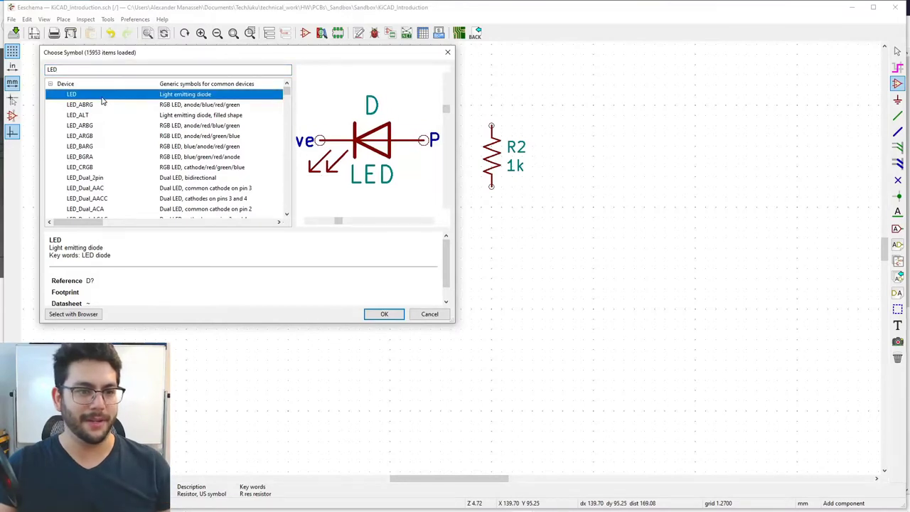
double_click(123, 96)
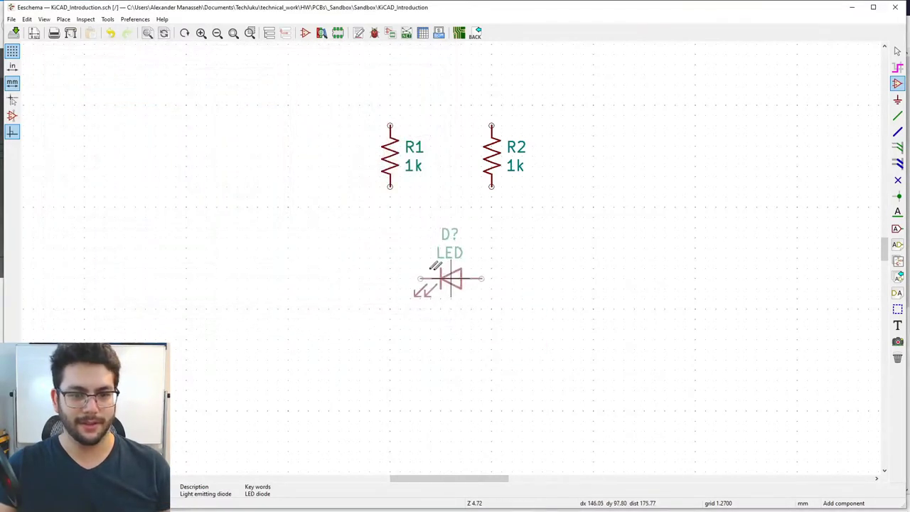
key("r")
key("r")
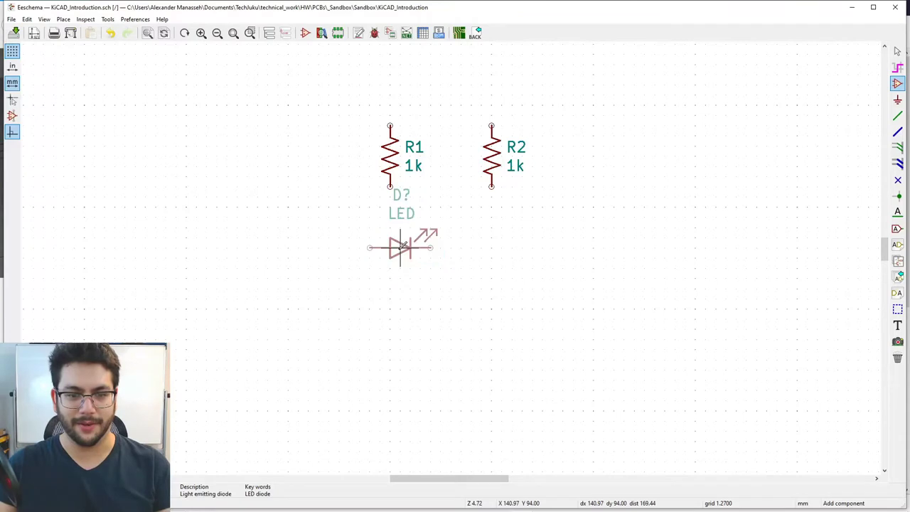
key("r")
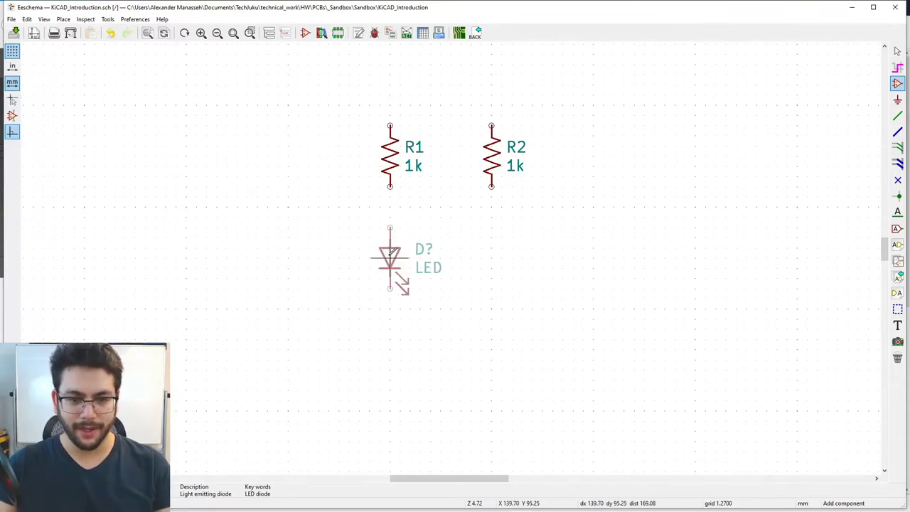
left_click(389, 256)
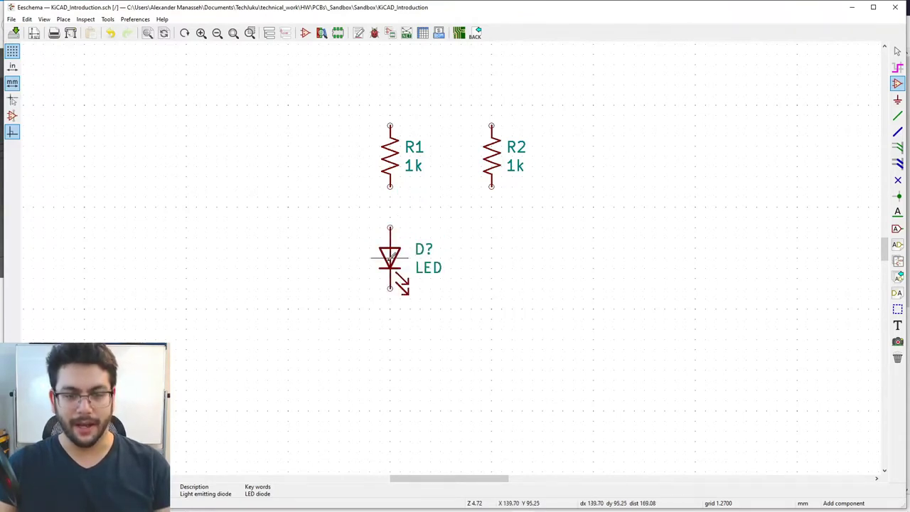
key("Escape")
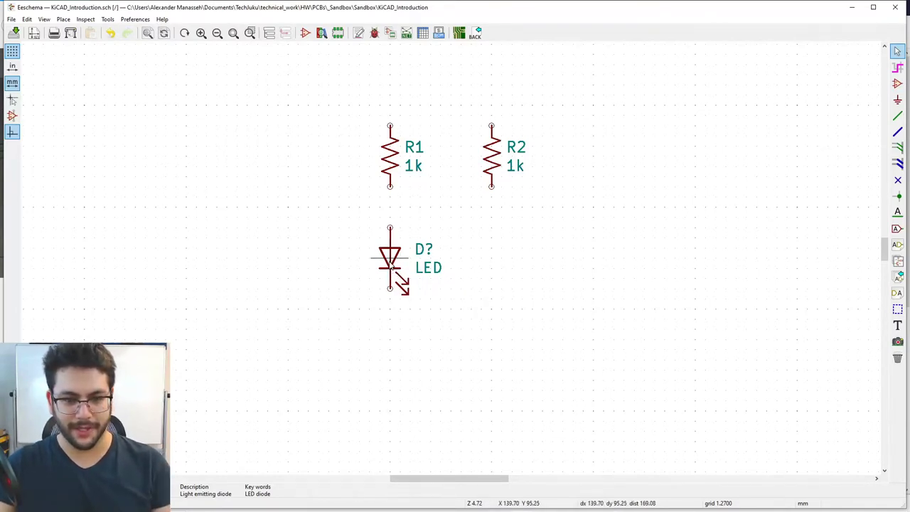
left_click(391, 263)
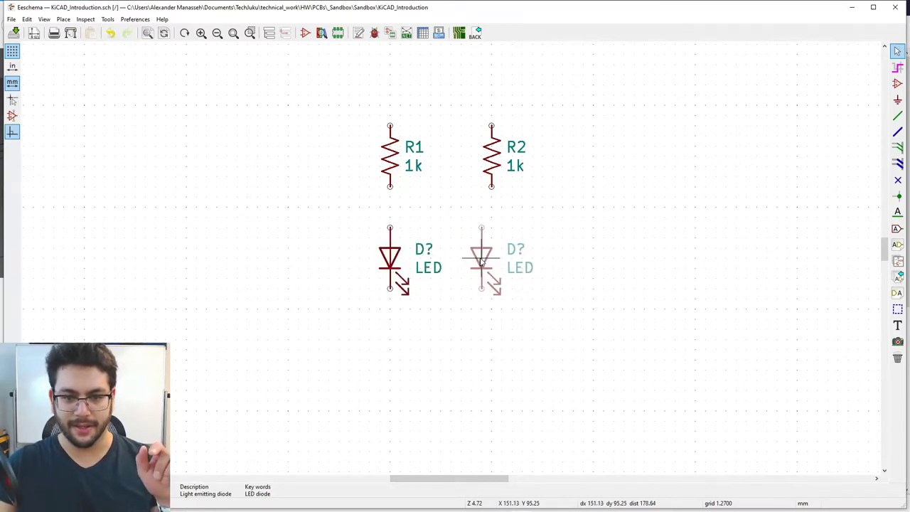
left_click(496, 265)
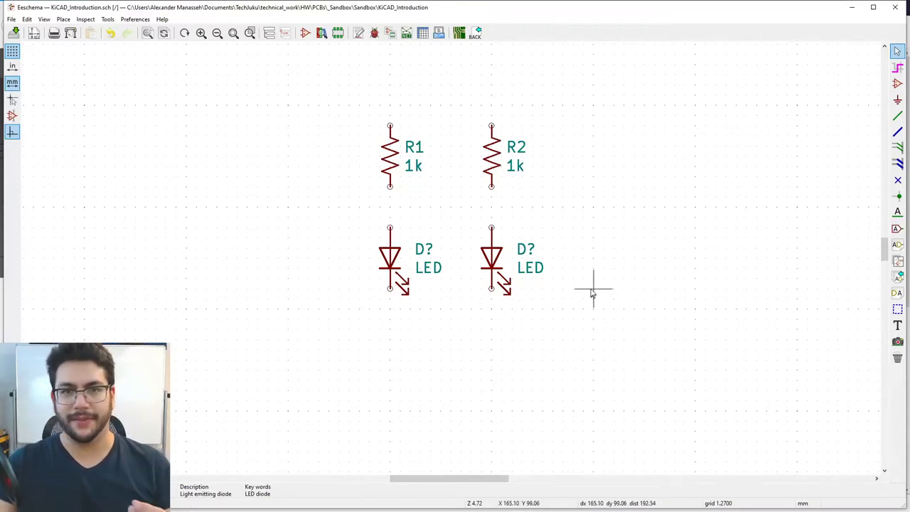
Wire the lower pin of R1 to the LED below it and the lower pin of R2 to its LED
left_click(897, 117)
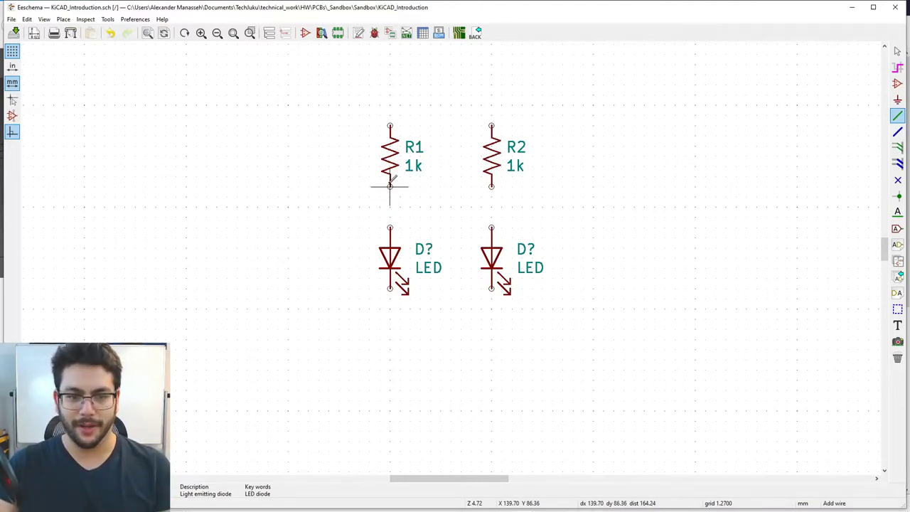
left_click(389, 186)
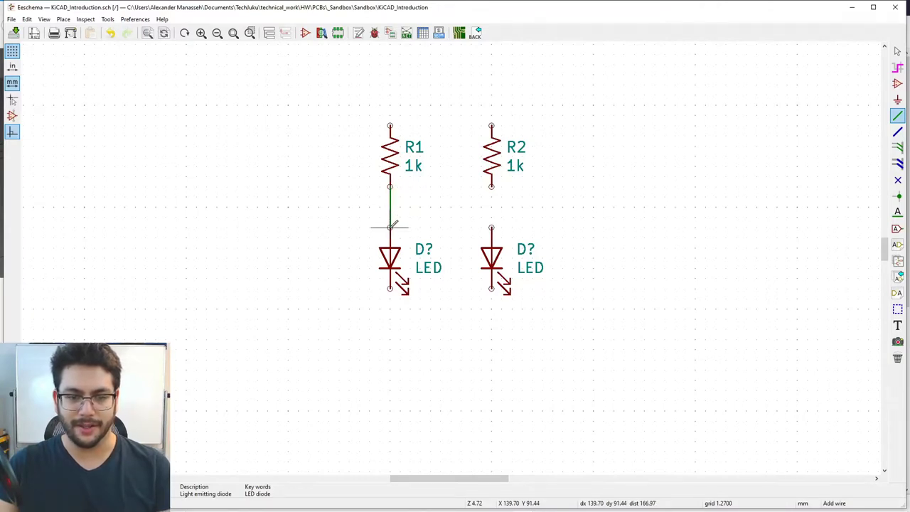
left_click(390, 227)
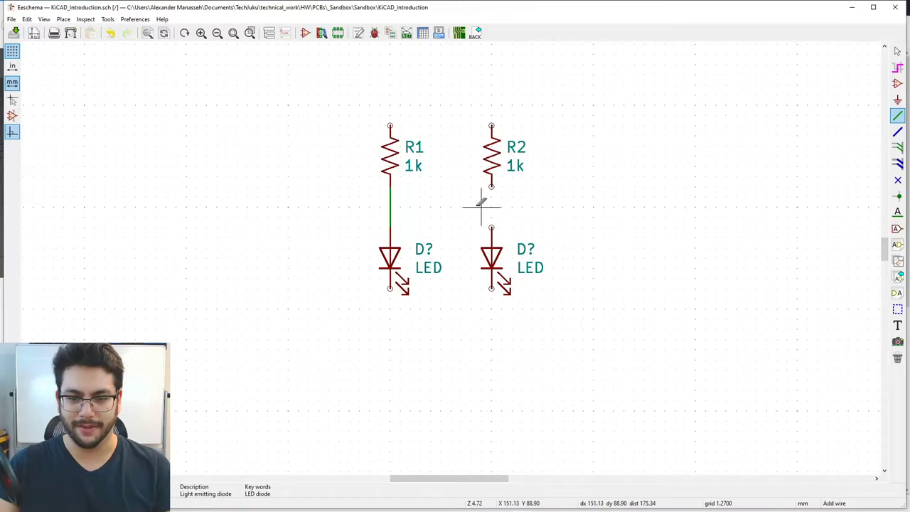
scroll(481, 206, "up", 1)
scroll(451, 255, "up", 2)
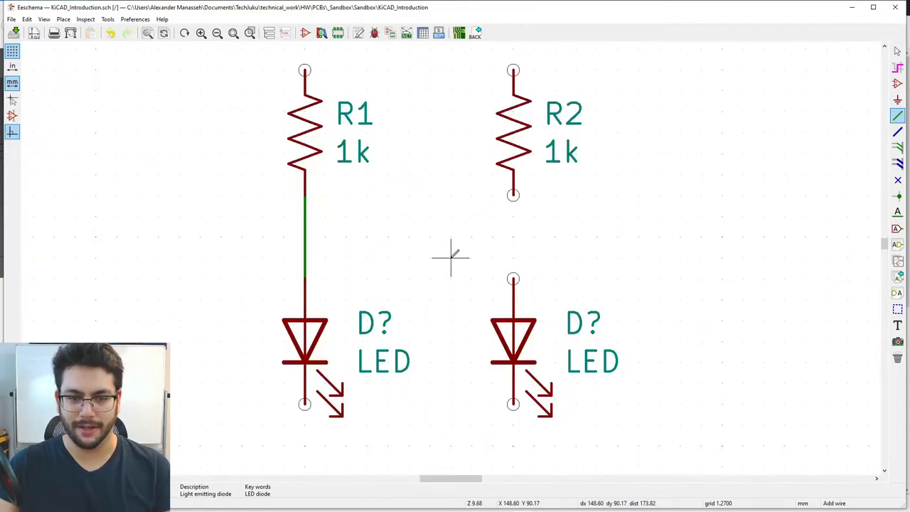
middle_click_drag(451, 256, 504, 258)
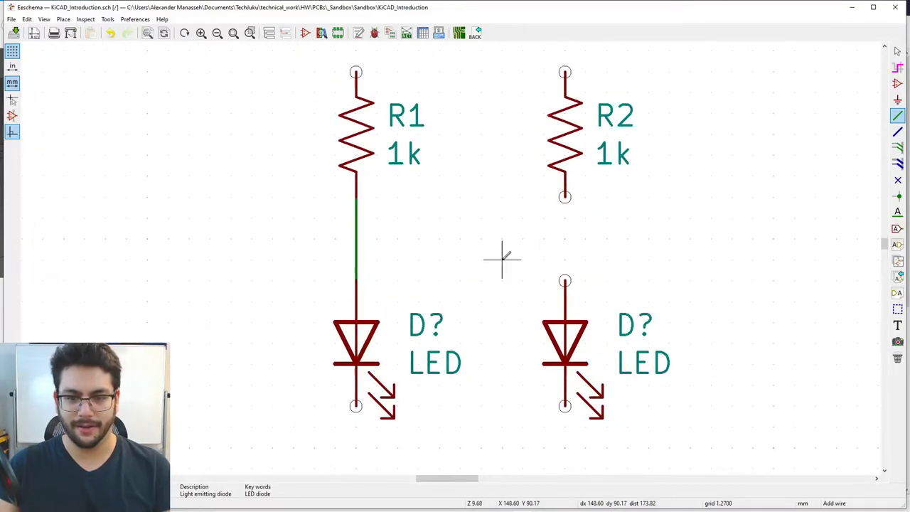
left_click(564, 197)
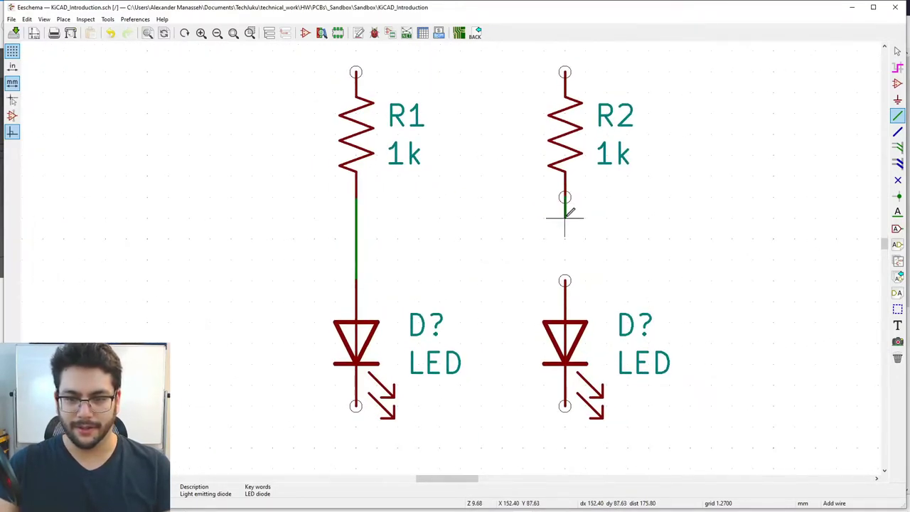
left_click(564, 280)
scroll(516, 264, "up", 1)
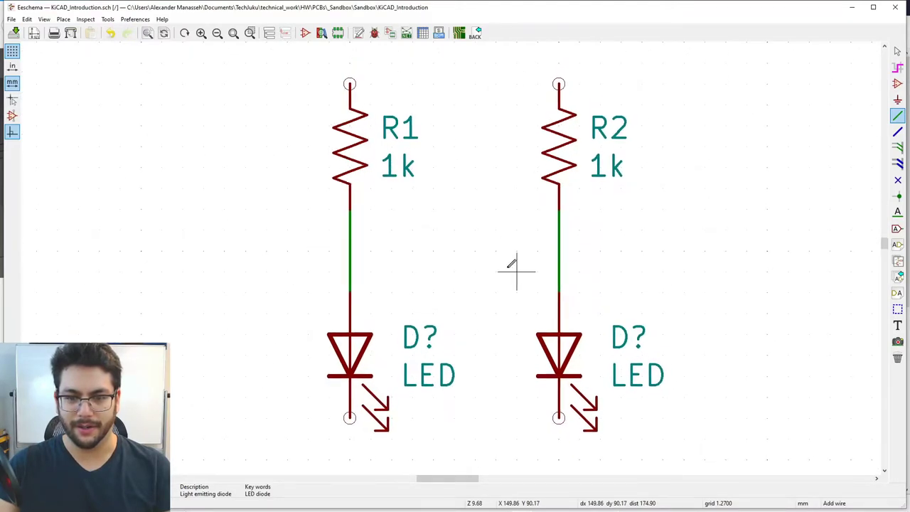
scroll(516, 270, "down", 1)
middle_click_drag(431, 256, 479, 262)
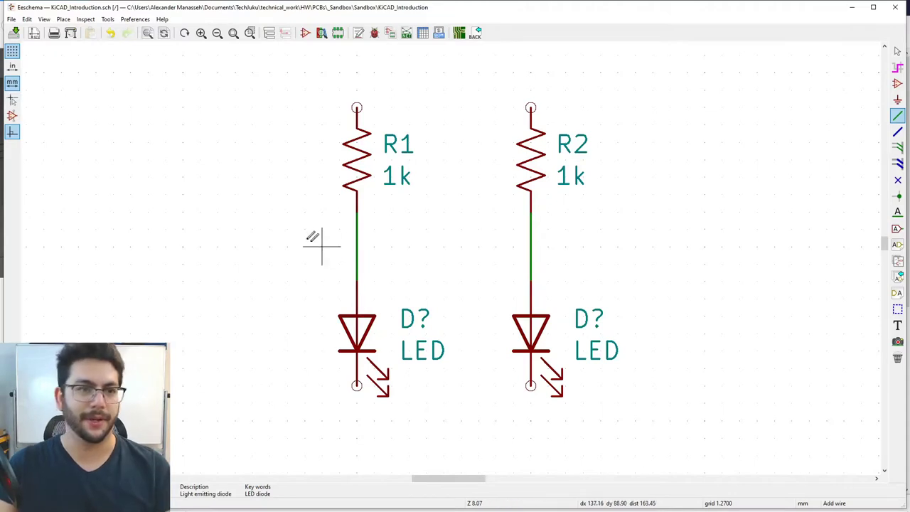
key("Escape")
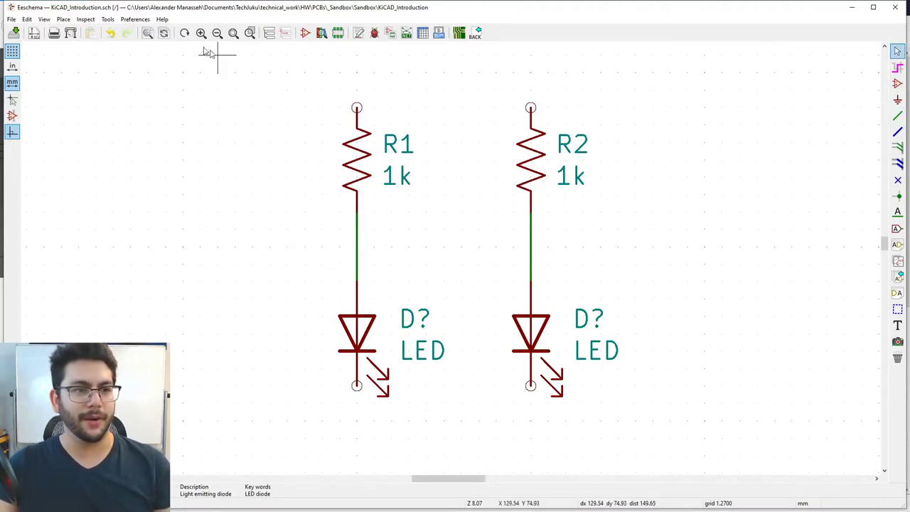
Place a +9V power port from the power library above R1 at X 139.70, Y 76.20 mm
left_click(63, 19)
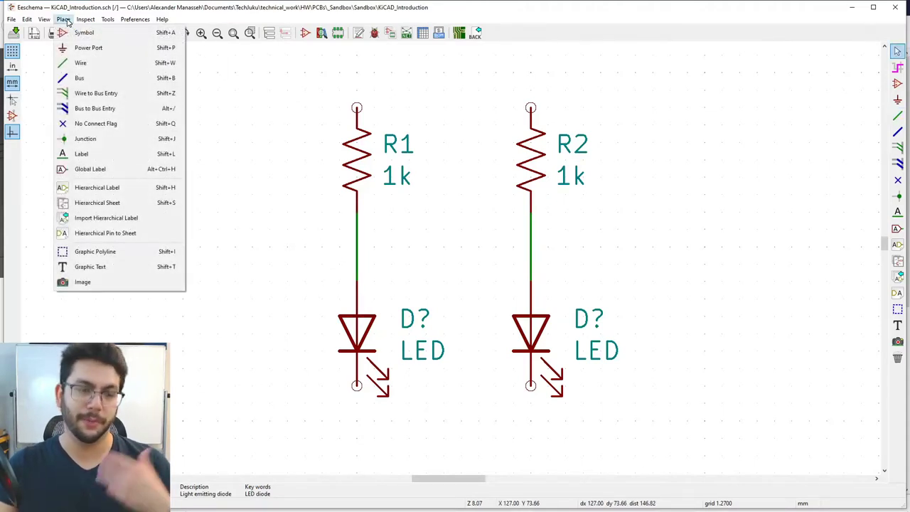
left_click(136, 50)
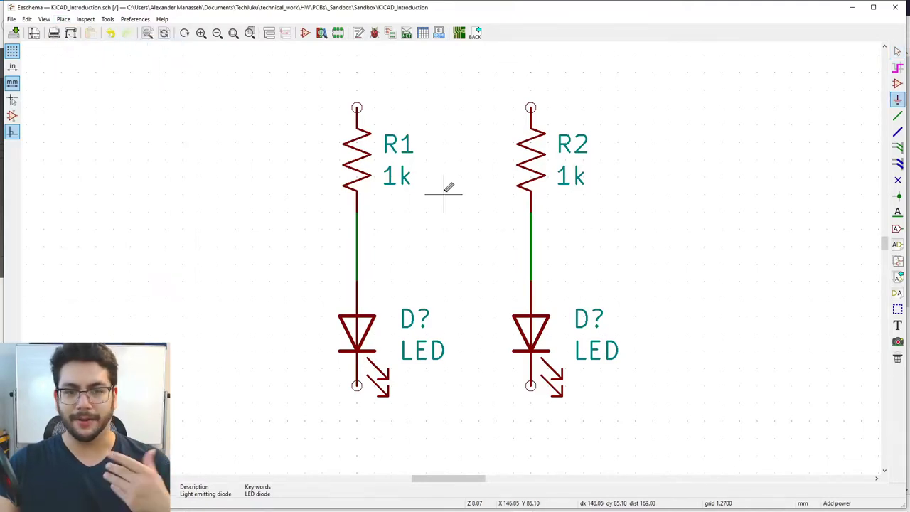
middle_click_drag(463, 157, 459, 218)
scroll(460, 218, "up", 5)
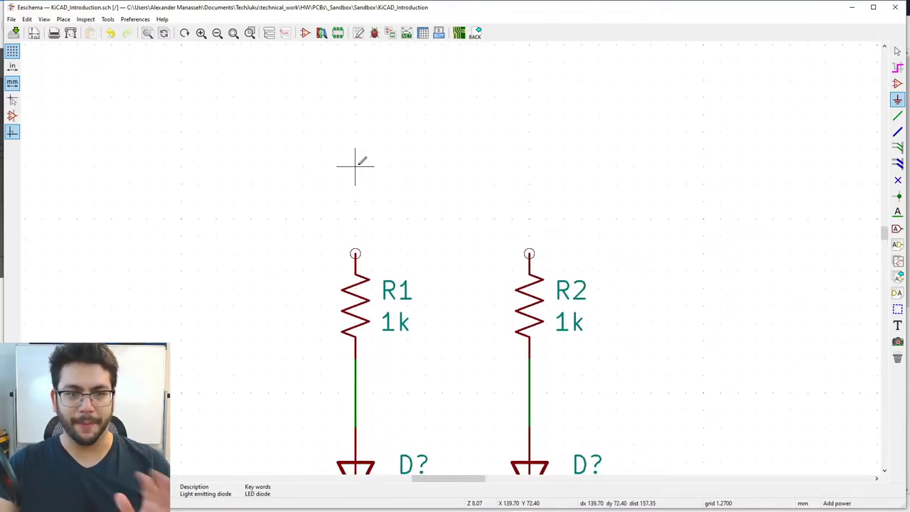
left_click(355, 218)
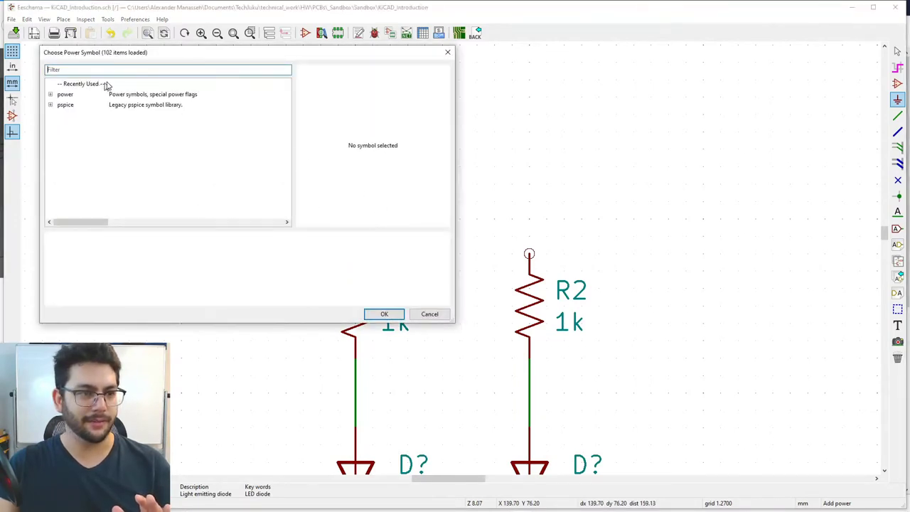
left_click(50, 96)
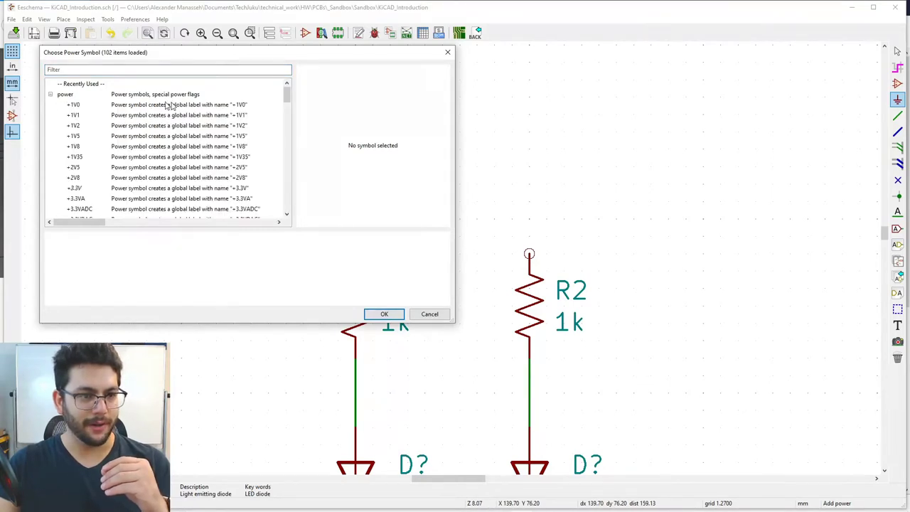
left_click_drag(287, 101, 287, 124)
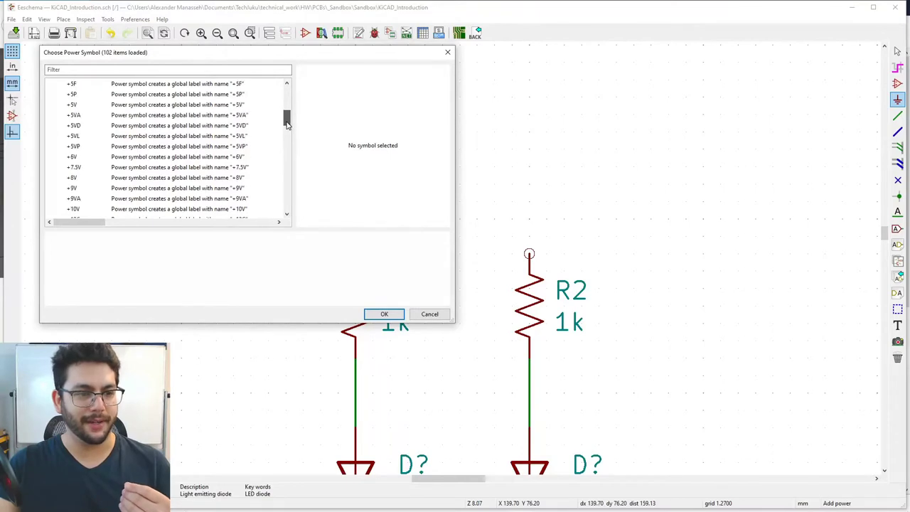
left_click(128, 188)
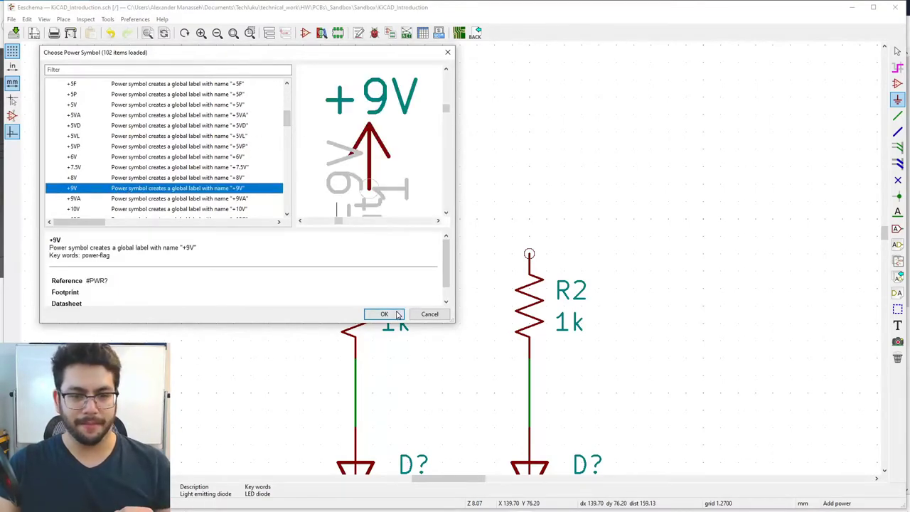
left_click(398, 314)
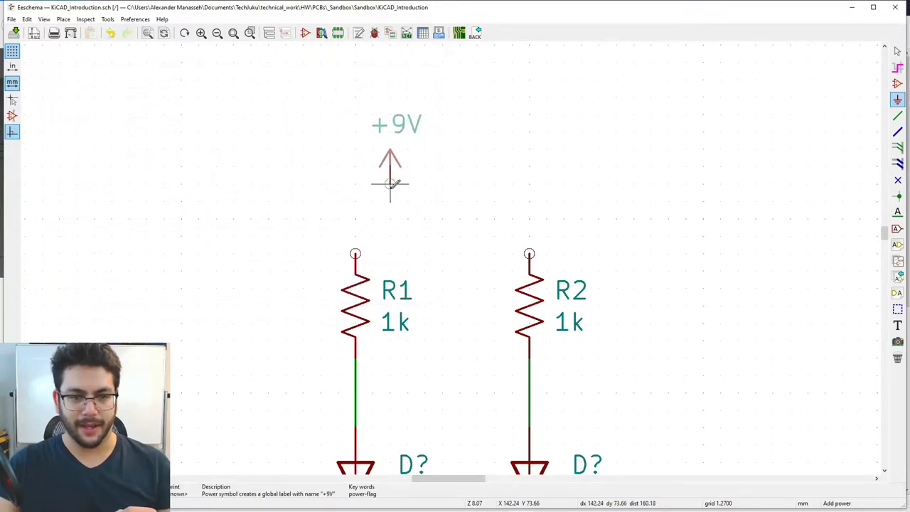
left_click(356, 218)
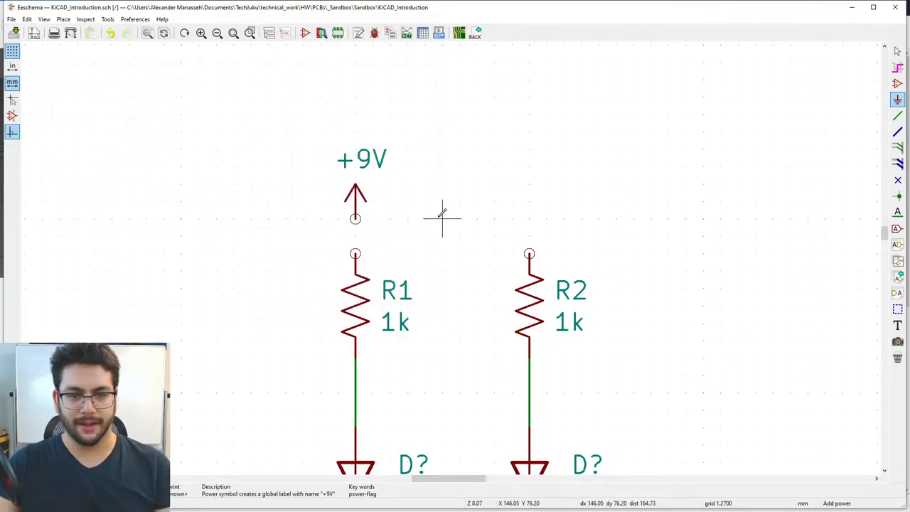
key("Escape")
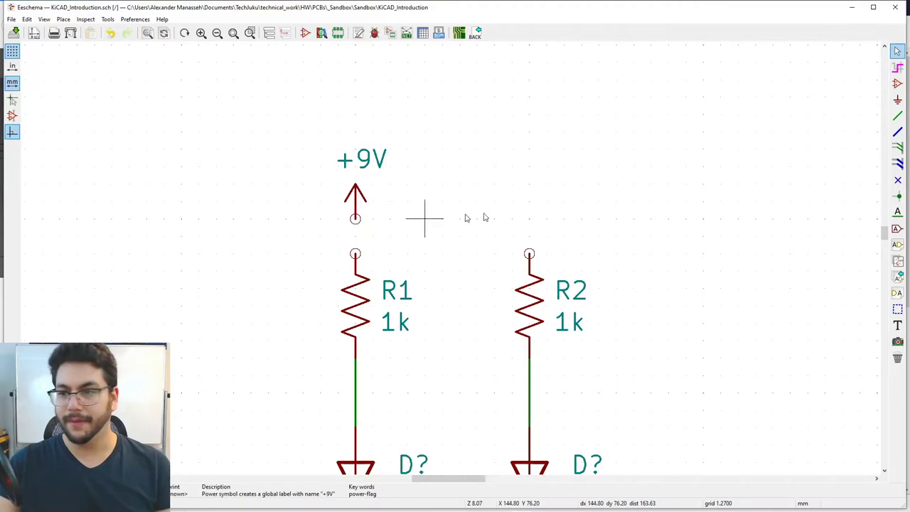
Wire the +9V power port to the upper pin of R1
left_click(898, 118)
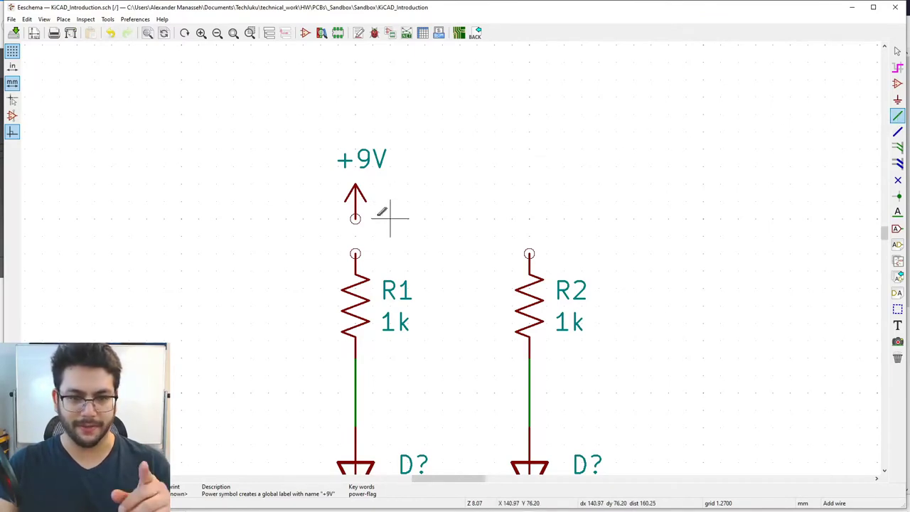
left_click(356, 219)
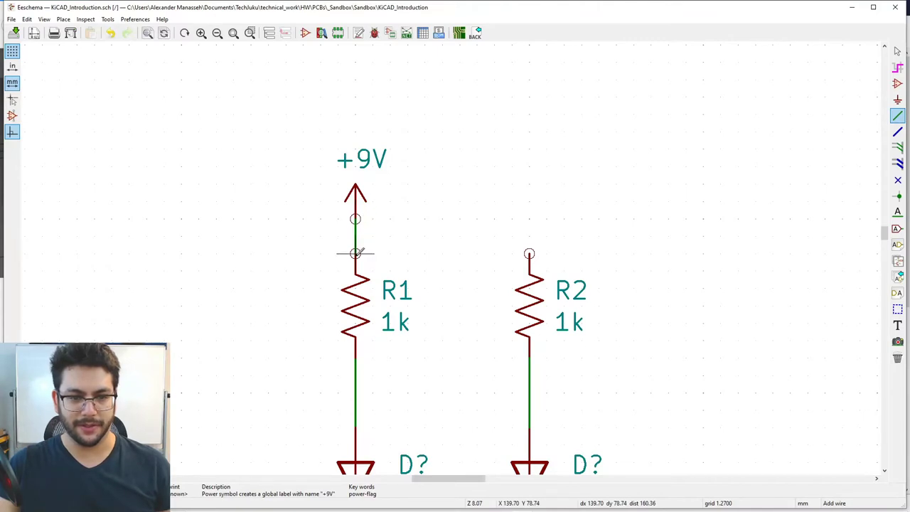
left_click(356, 254)
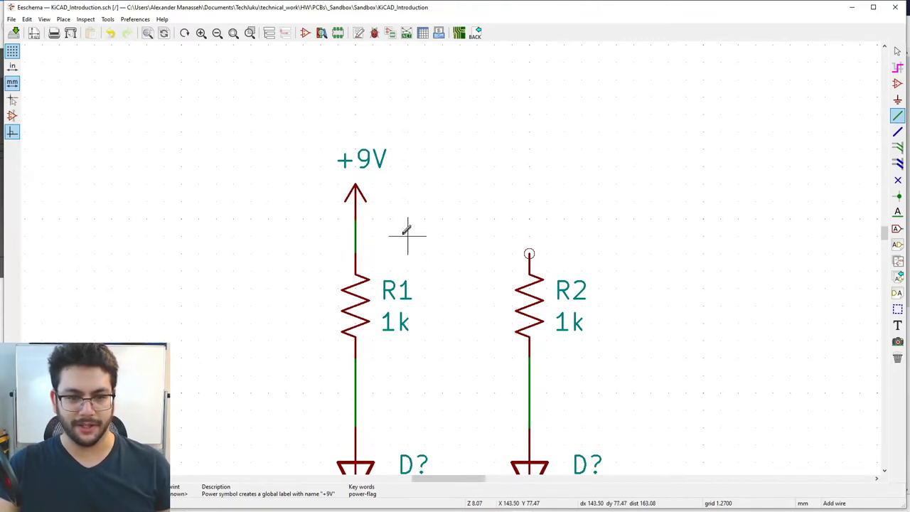
Branch a wire from the middle of the +9V connection above R1 to the upper pin of R2
left_click(355, 236)
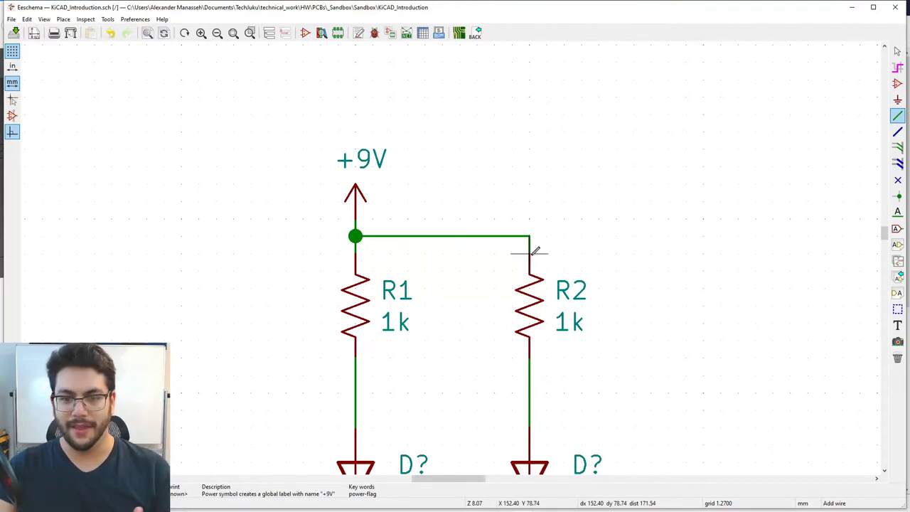
left_click(530, 251)
middle_click_drag(463, 320, 468, 250)
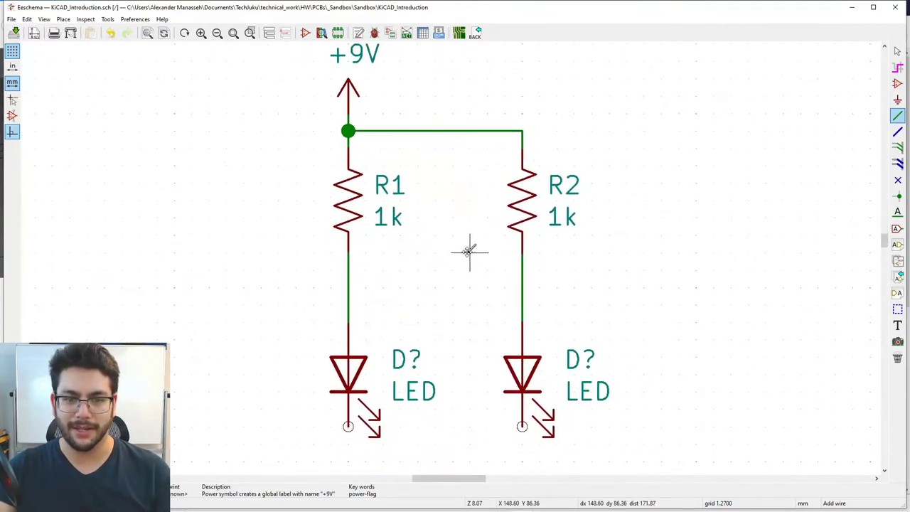
scroll(451, 258, "down", 1)
middle_click_drag(448, 300, 460, 231)
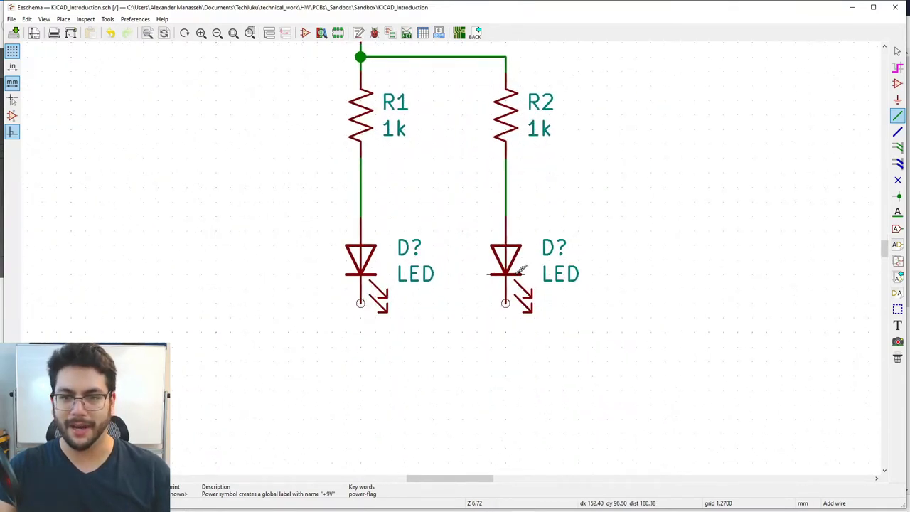
middle_click_drag(461, 215, 477, 255)
scroll(476, 255, "up", 2, "shift")
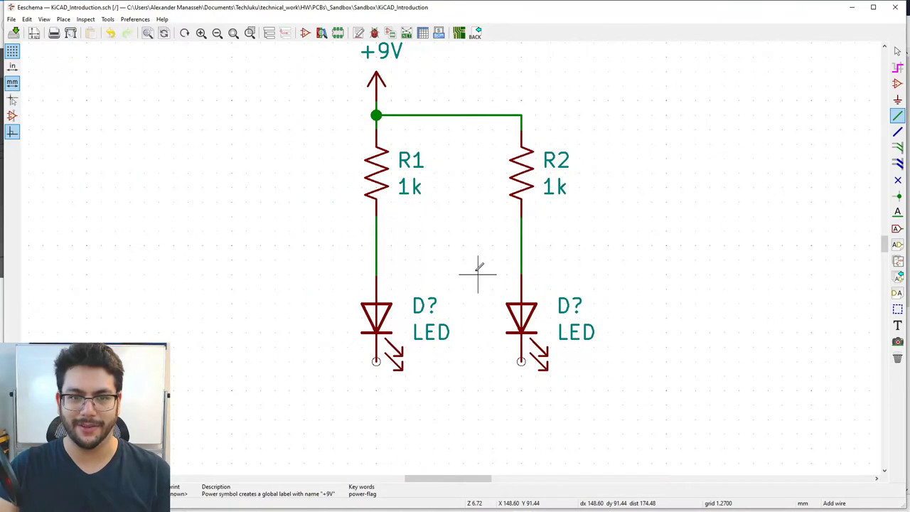
key("Escape")
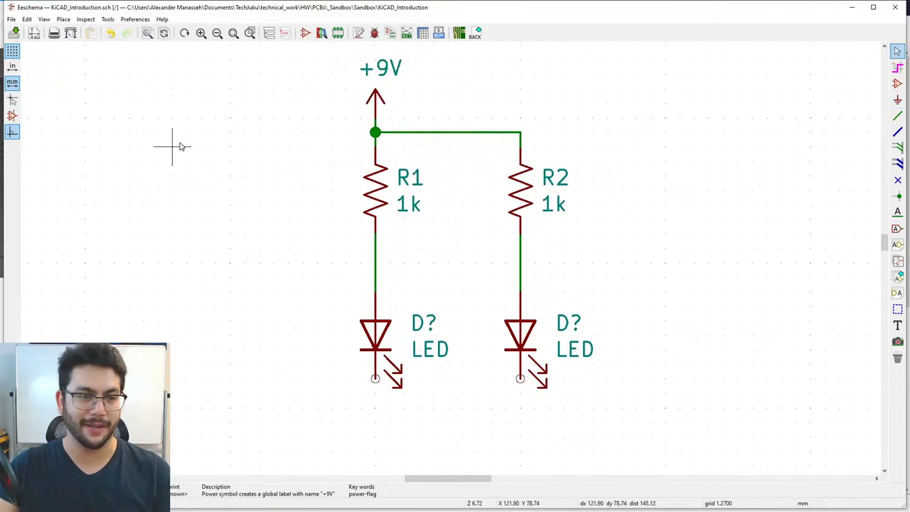
Place a GND power port from the power library below the LED under R2 at X 152.40, Y 101.60 mm
left_click(63, 19)
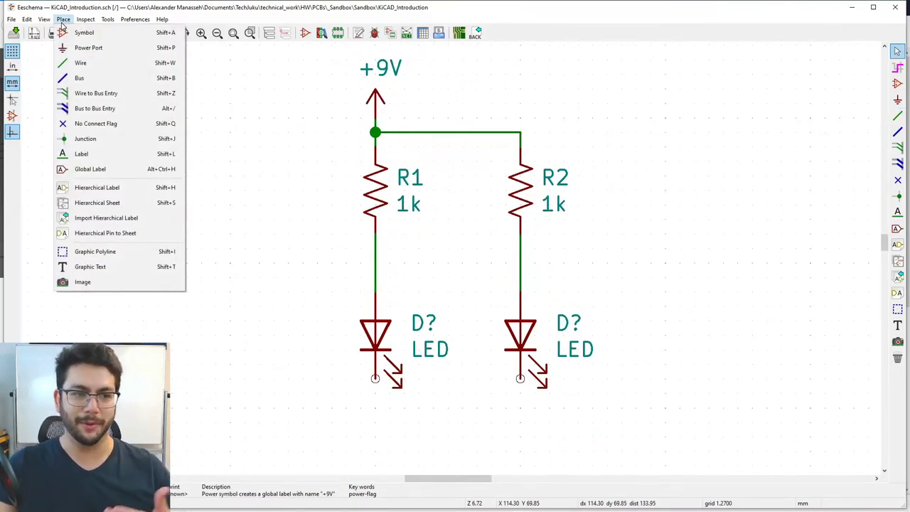
left_click(84, 48)
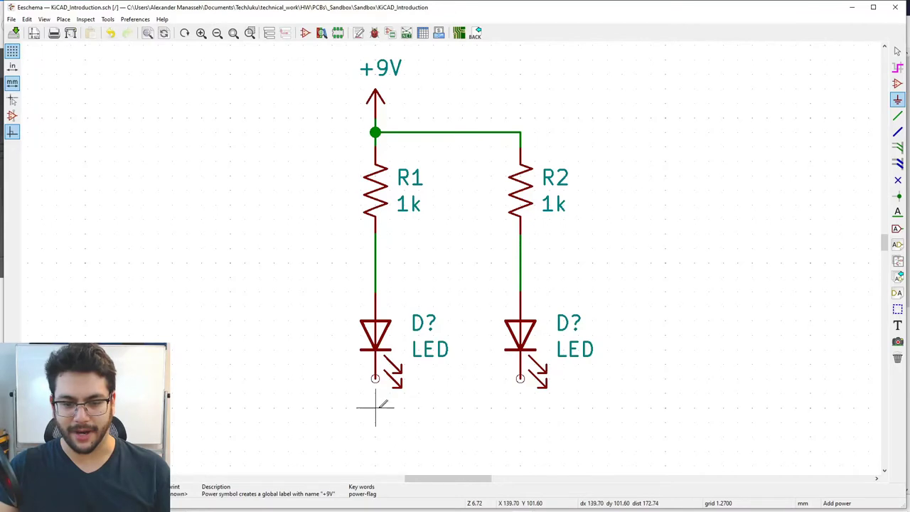
left_click(520, 407)
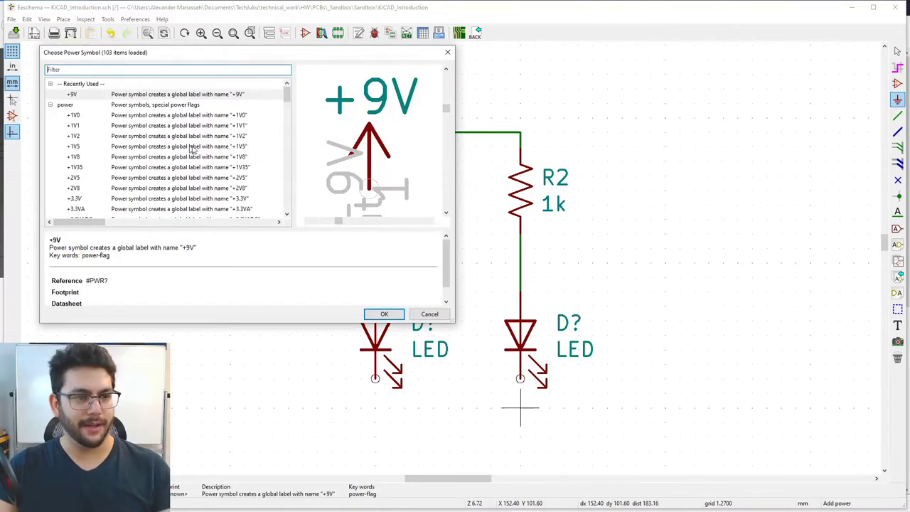
left_click_drag(288, 97, 287, 173)
left_click(137, 137)
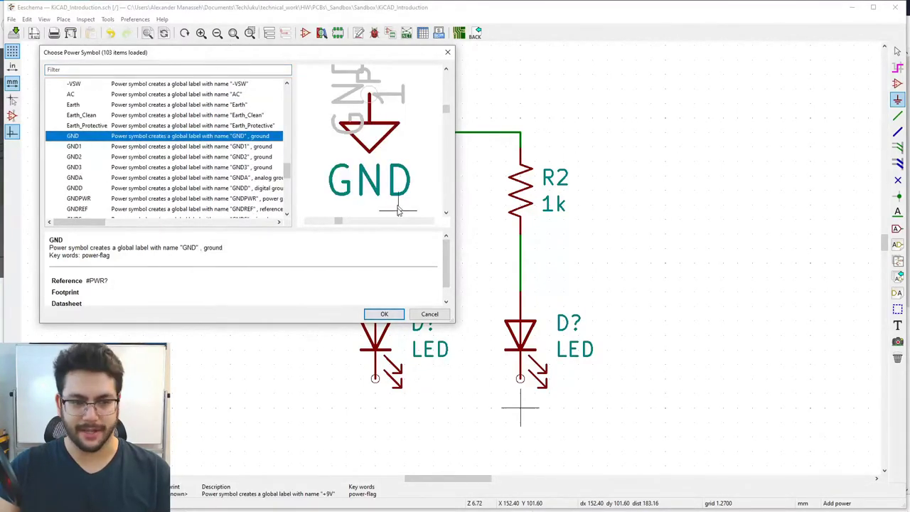
left_click(382, 314)
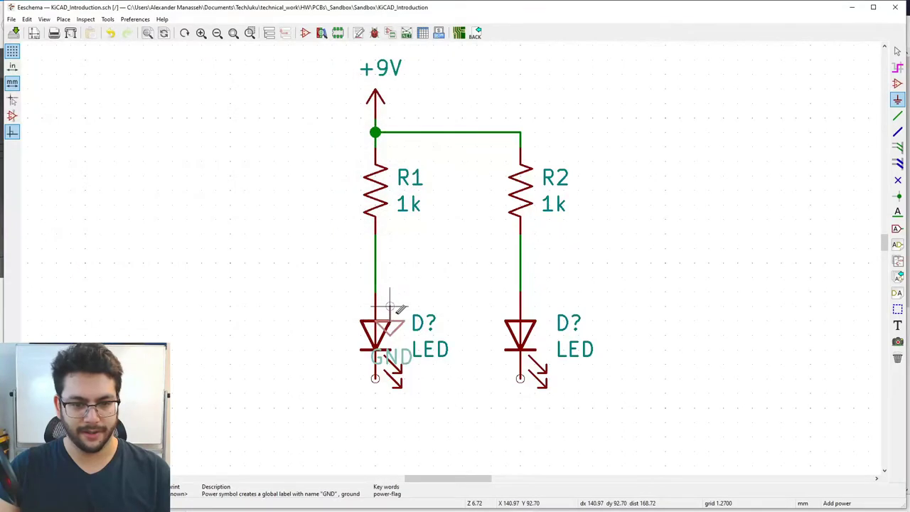
left_click(520, 407)
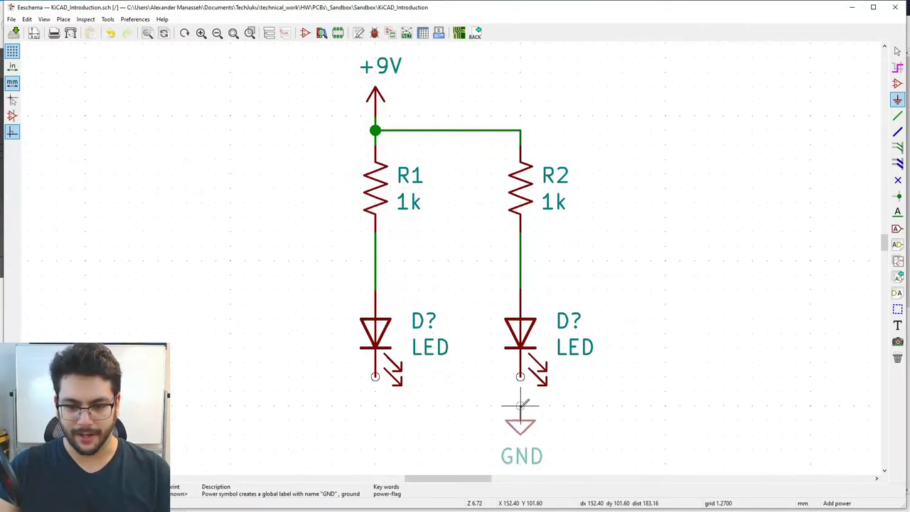
key("Escape")
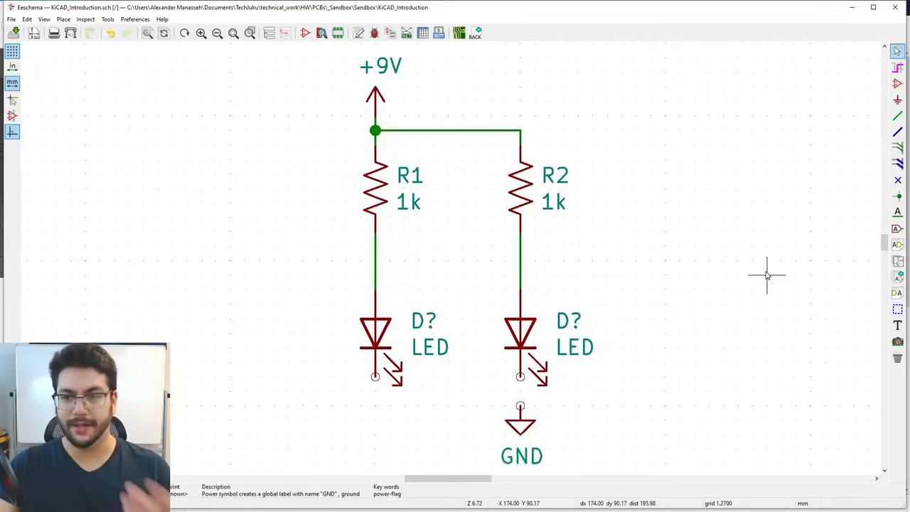
Wire the lower pin of the LED under R1 to the GND port, running horizontally just above the port
left_click(897, 115)
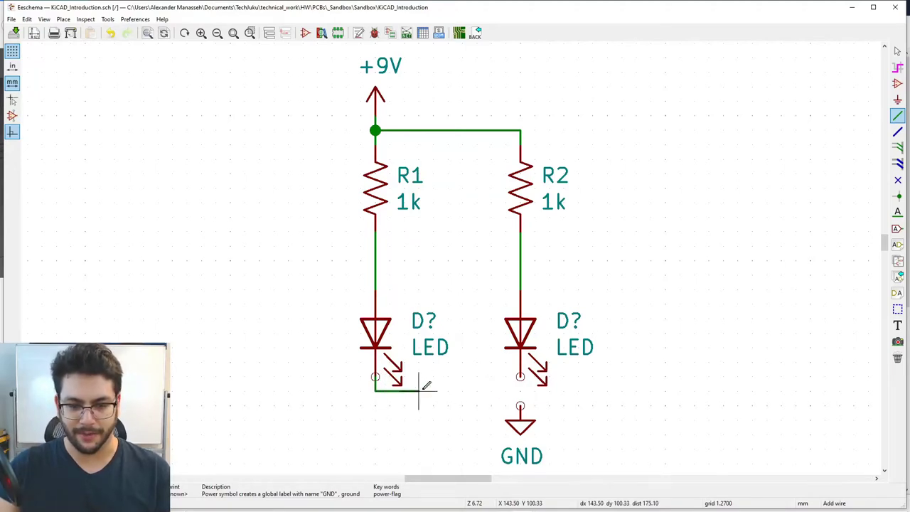
left_click(376, 378)
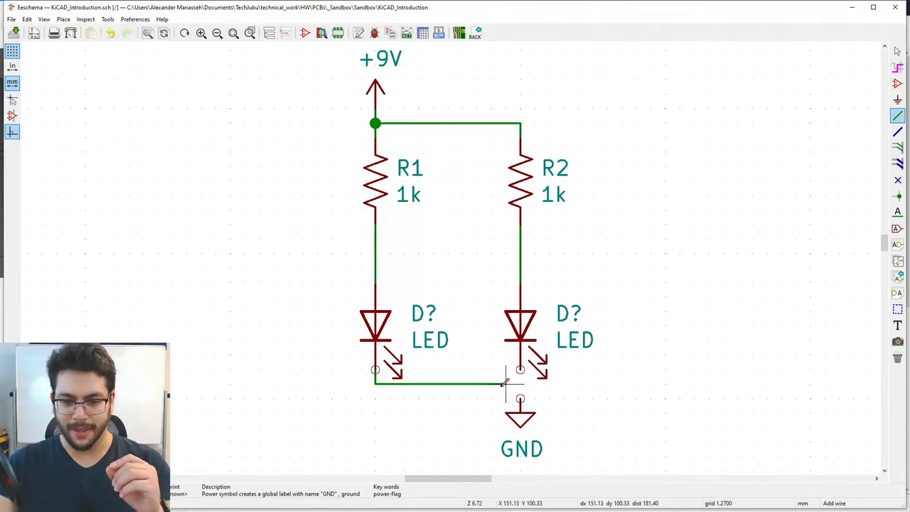
left_click(376, 384)
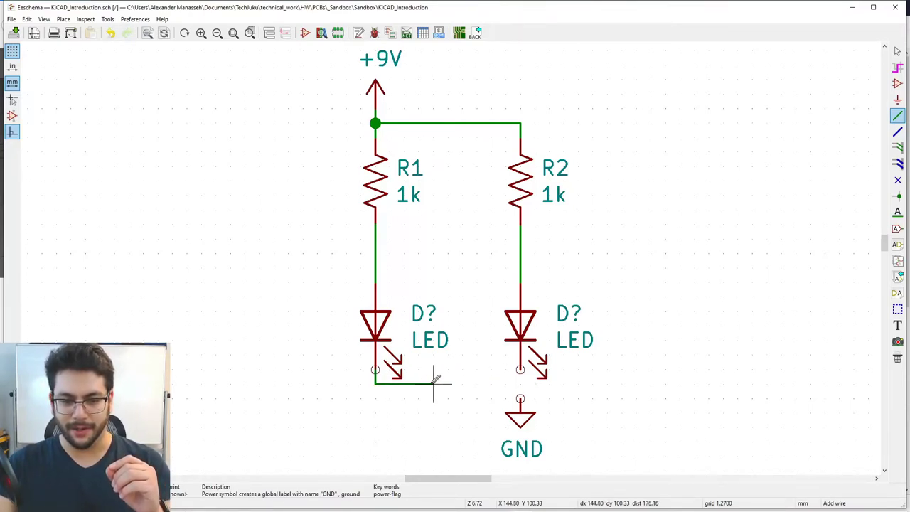
left_click(520, 398)
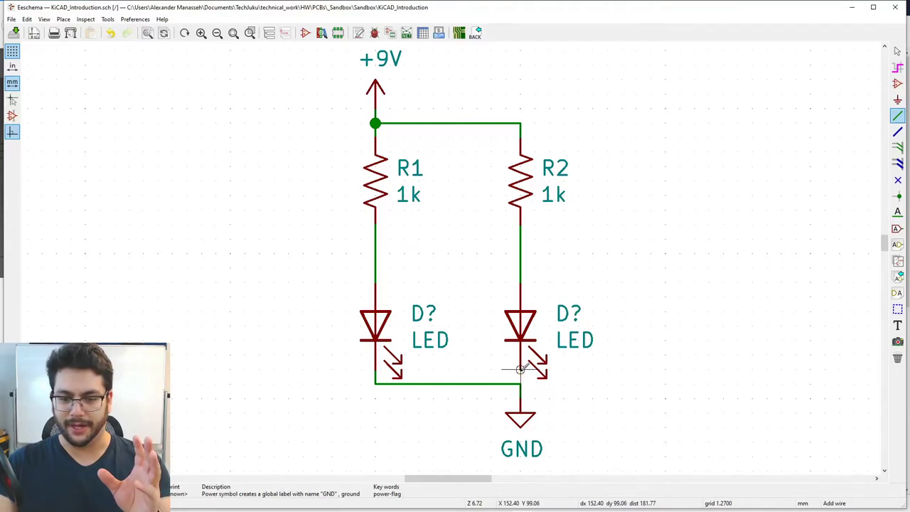
Wire the lower pin of the LED under R2 to the ground wire directly beneath it
left_click(521, 371)
left_click(520, 384)
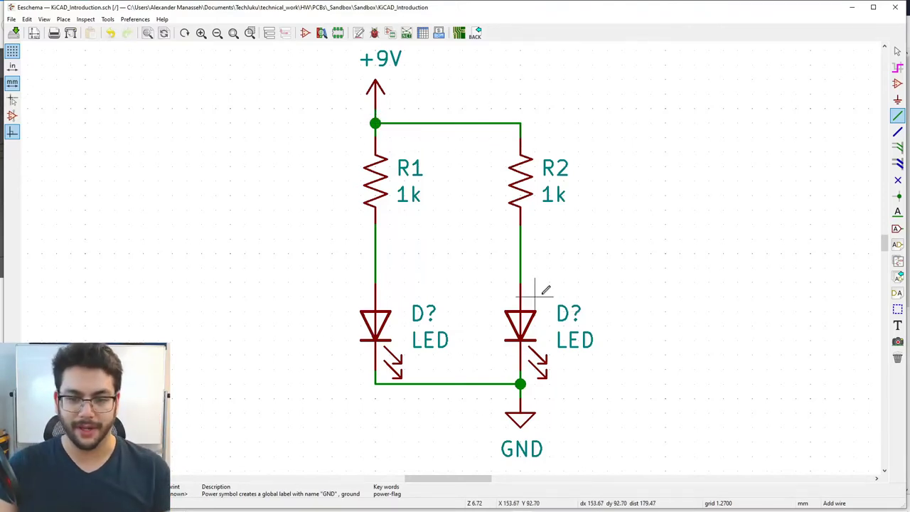
key("Escape")
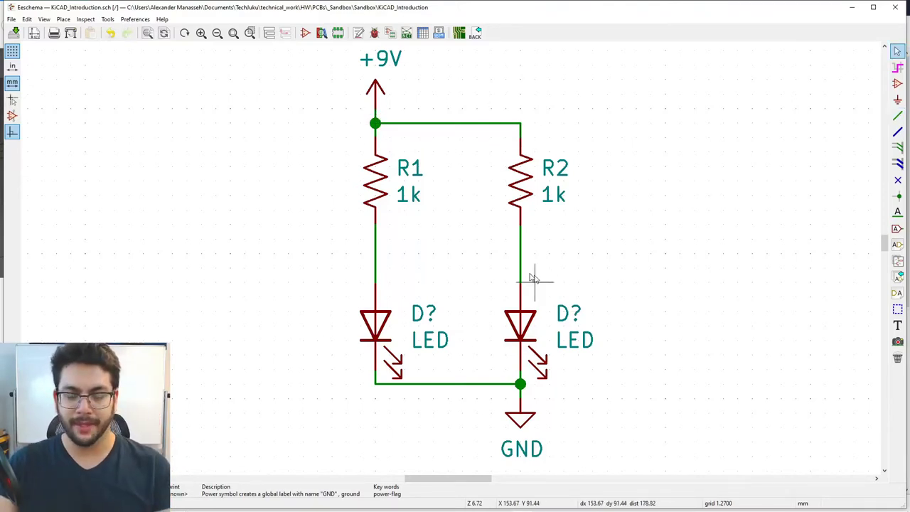
Set the reference of the LED under R1 to D1 and of the LED under R2 to D2
double_click(421, 313)
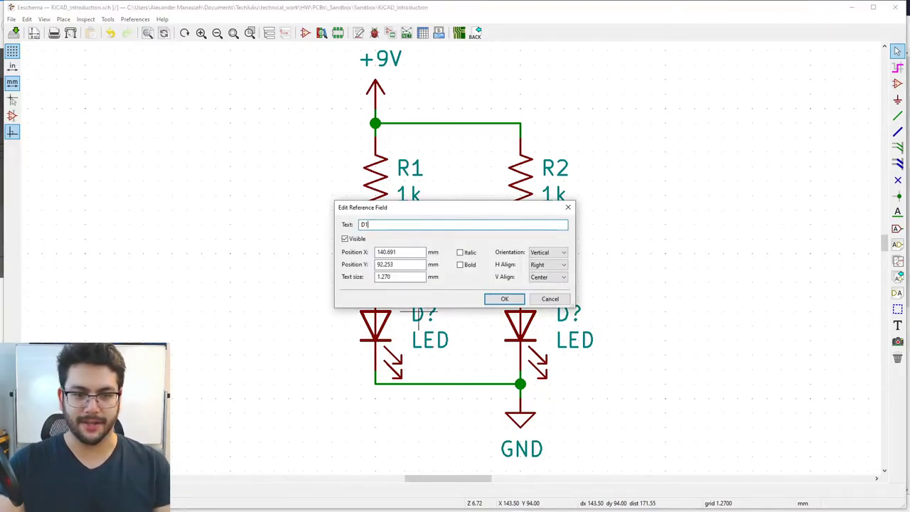
key("Return")
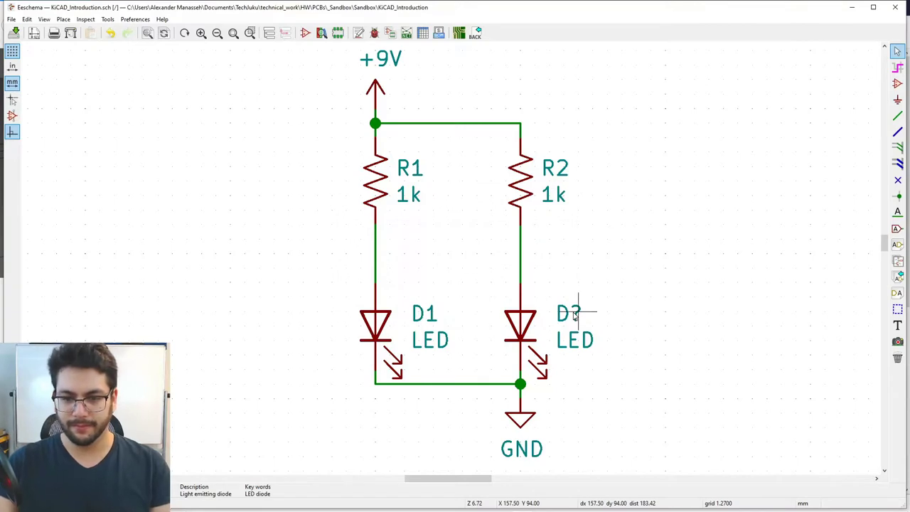
double_click(576, 314)
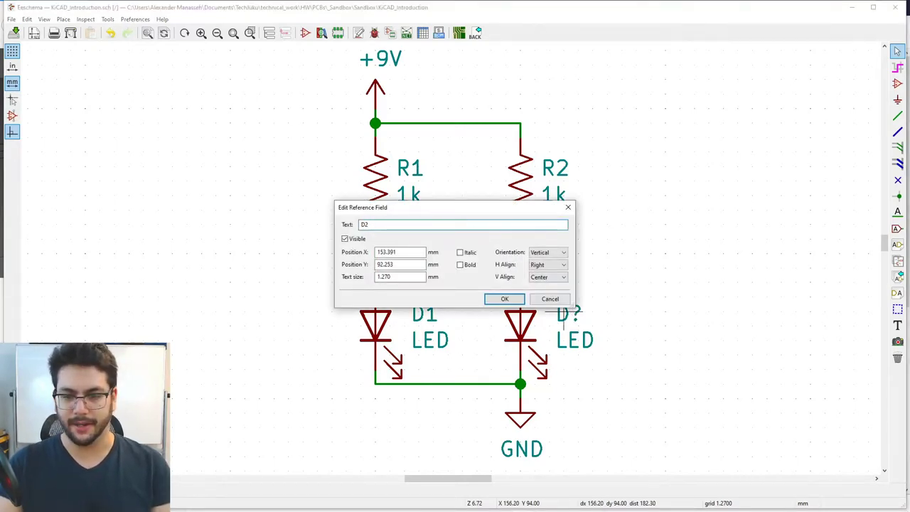
key("Return")
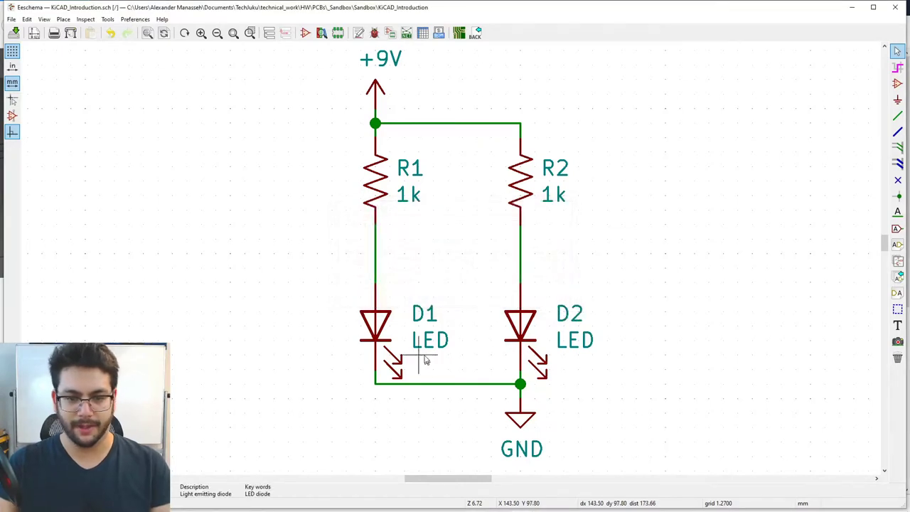
Set the value of D1 to RED and the value of D2 to GREEN
double_click(430, 341)
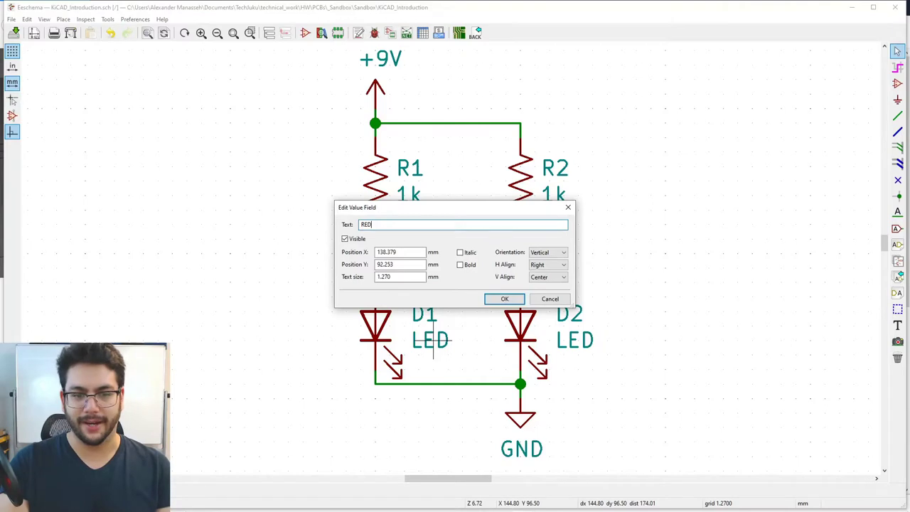
type("RED")
key("Return")
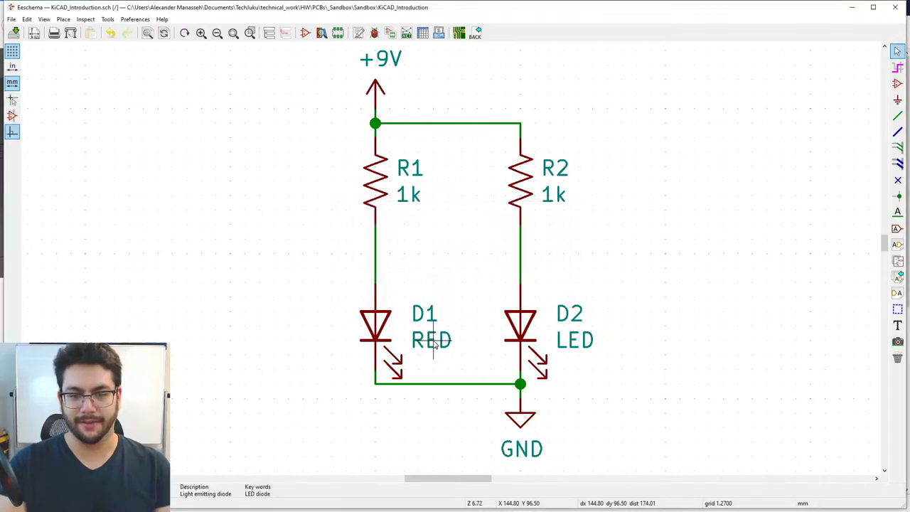
double_click(568, 340)
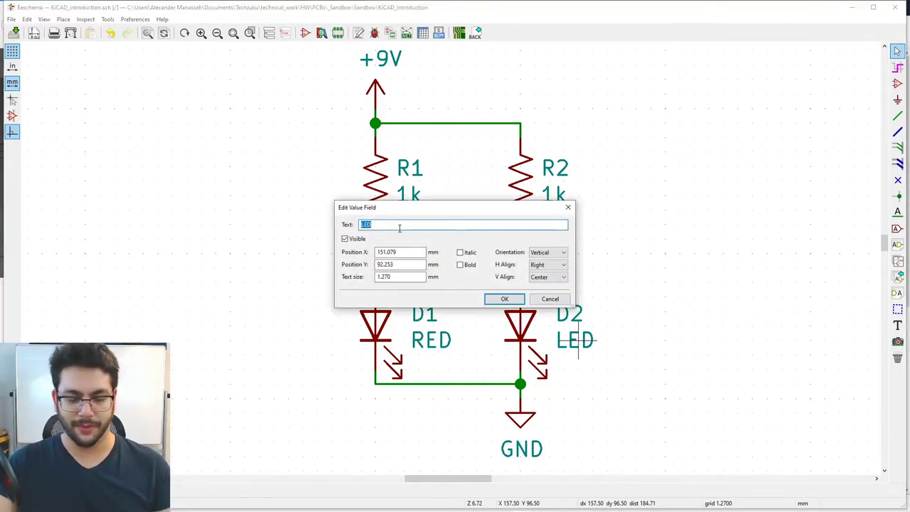
type("G")
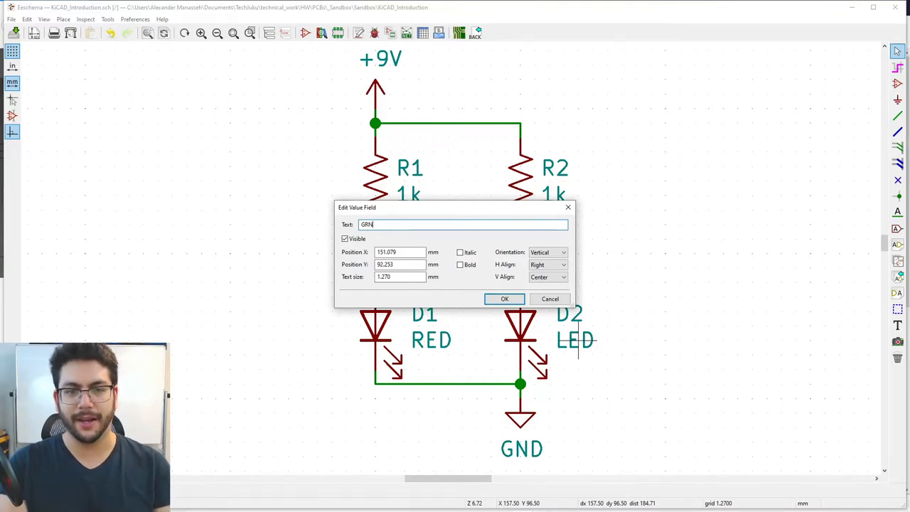
type("REEN")
key("Return")
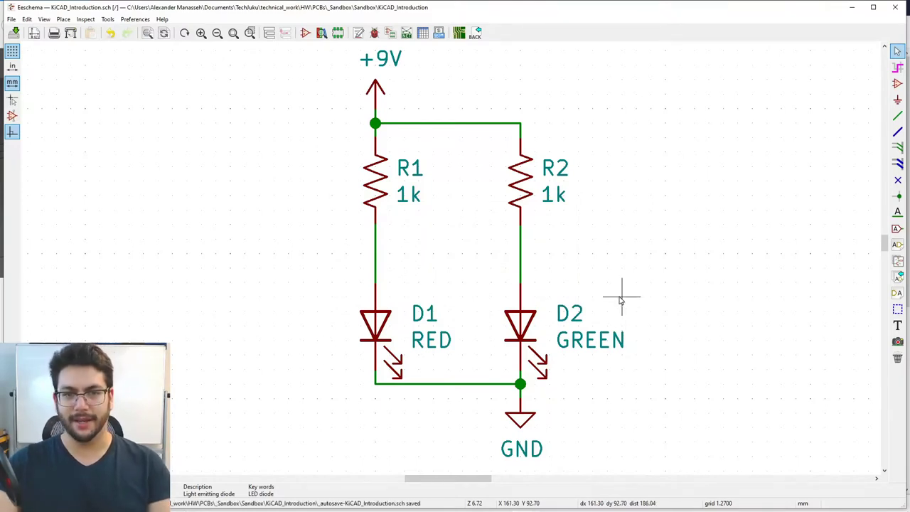
Start adding a symbol in the empty area beside R1 at X 127.00, Y 85.10 mm and expand the Connector library
mouse_move(602, 274)
middle_mouse_down()
mouse_move(591, 266)
mouse_move(590, 281)
middle_mouse_up()
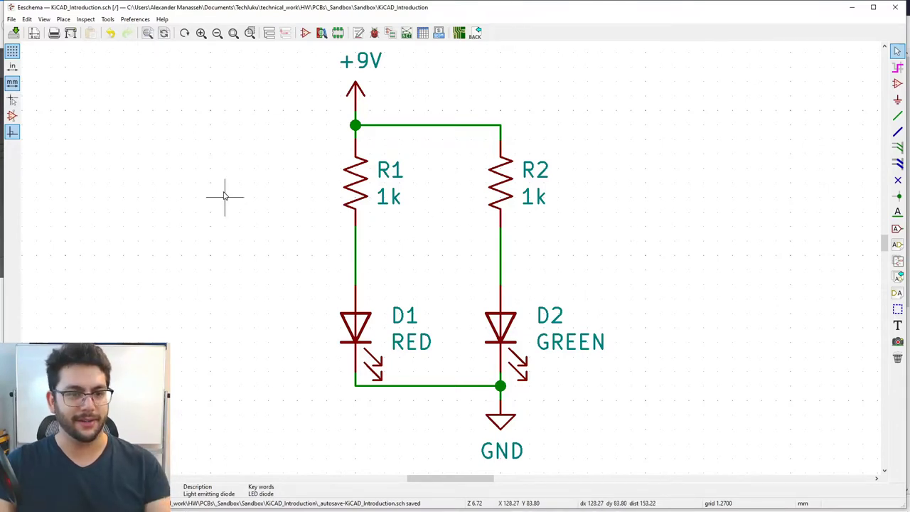
left_click(64, 20)
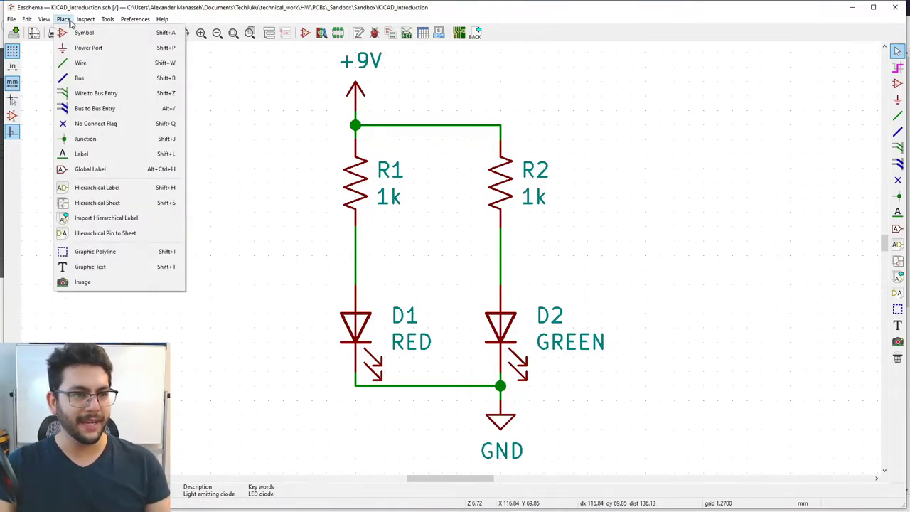
left_click(84, 33)
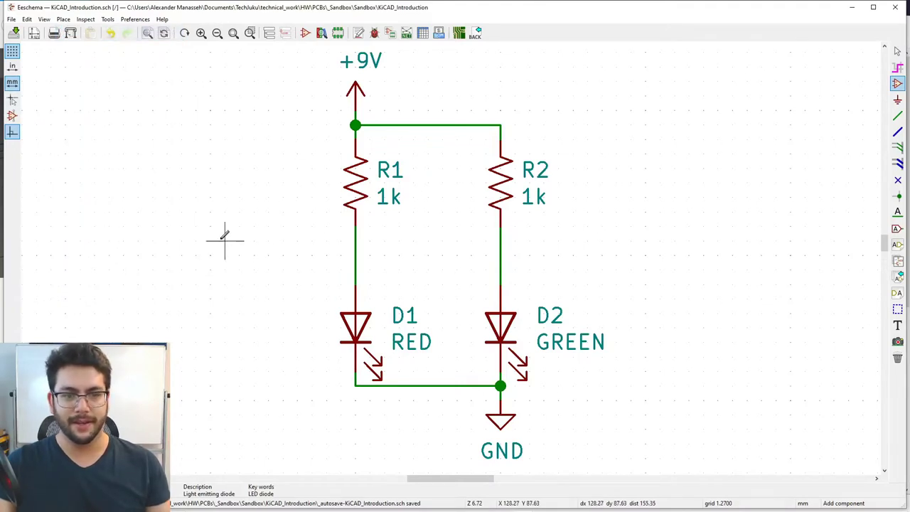
left_click(211, 210)
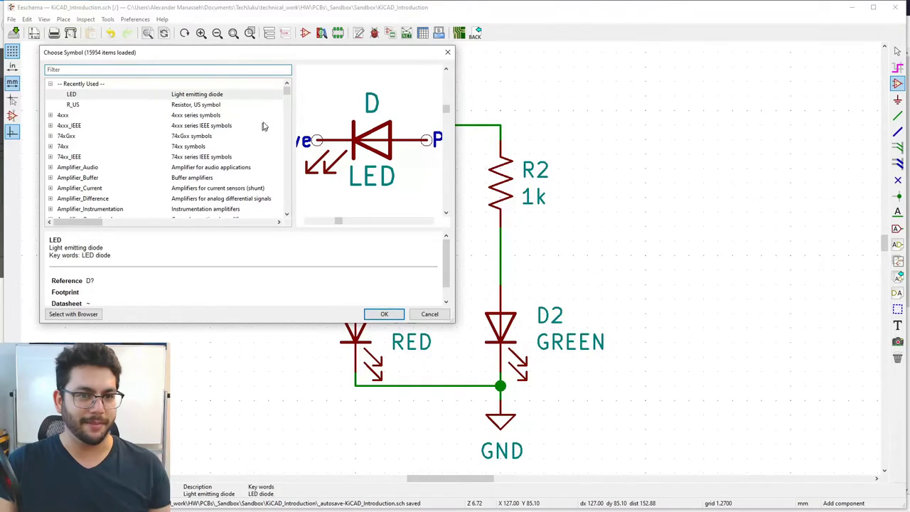
left_click_drag(288, 92, 289, 98)
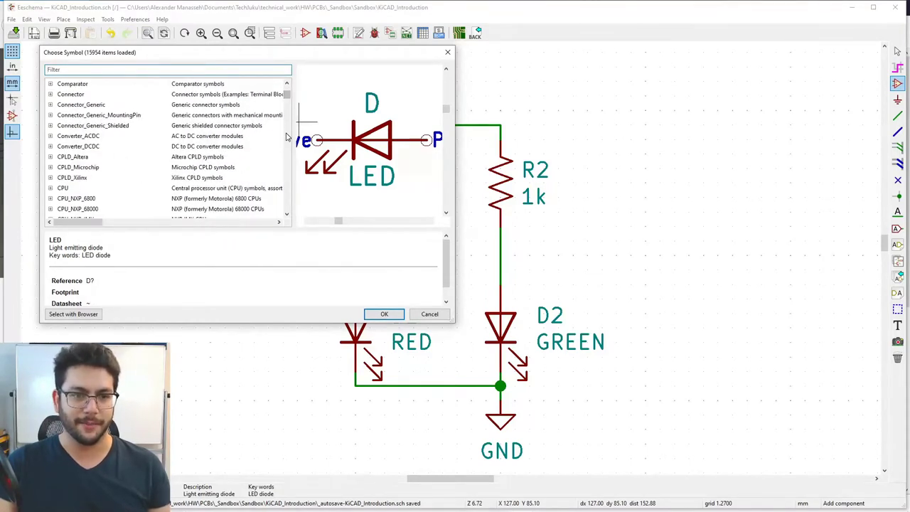
left_click(50, 94)
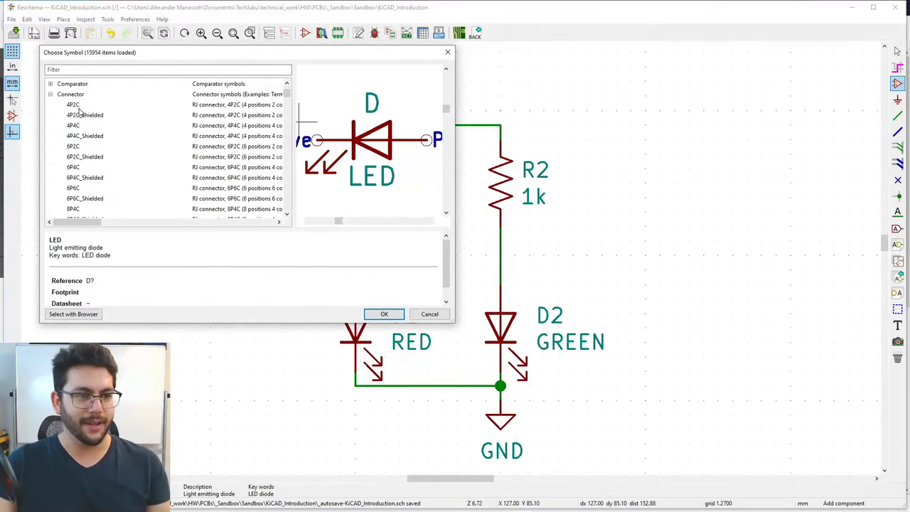
Examine the Connector library symbols from 4P2C through the RJ, ATX and audio jack types to the audio plugs and barrel jacks
left_click(84, 105)
key("Down")
key("Down")
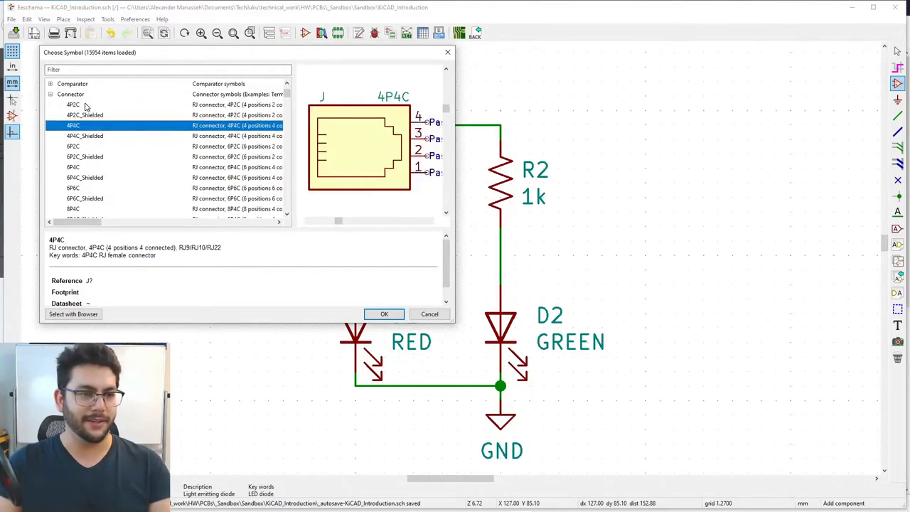
key("Down")
key("Down")
key("Down")
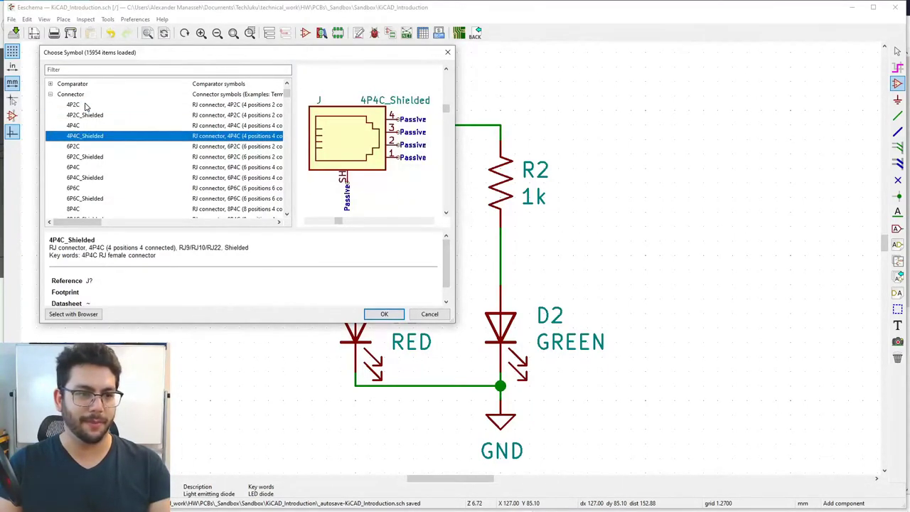
key("Down")
key("Down")
key("Down")
key("Down")
key("Down")
key("Down")
key("Down")
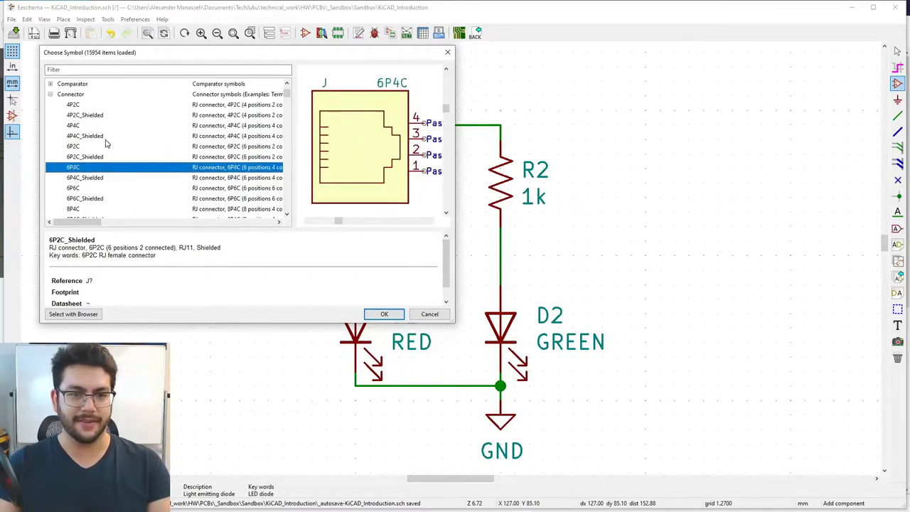
key("Down")
key("Down")
key("Down")
key("Down")
key("Down")
key("Down")
key("Down")
key("Down")
key("Down")
key("Down")
key("Down")
key("Down")
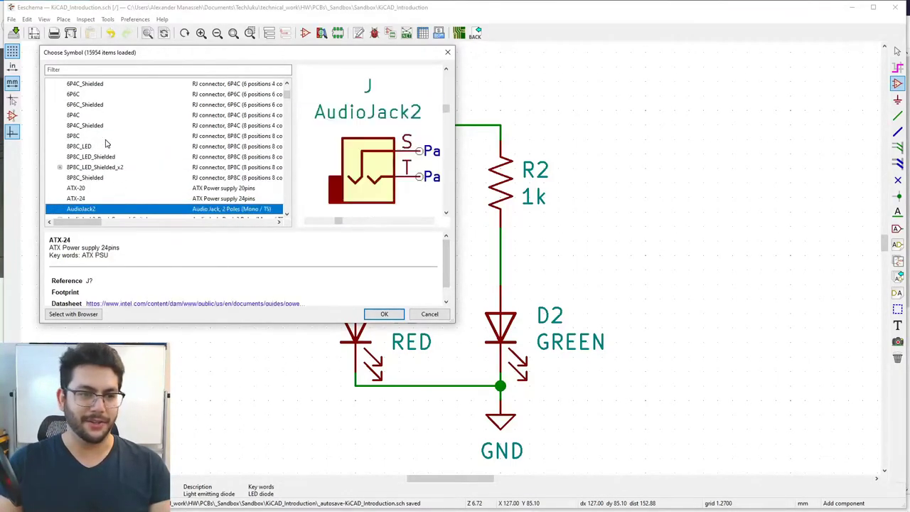
key("Down")
key("Down")
key("Down")
key("Down")
key("Down")
key("Down")
key("Down")
key("Down")
key("Down")
key("Down")
key("Down")
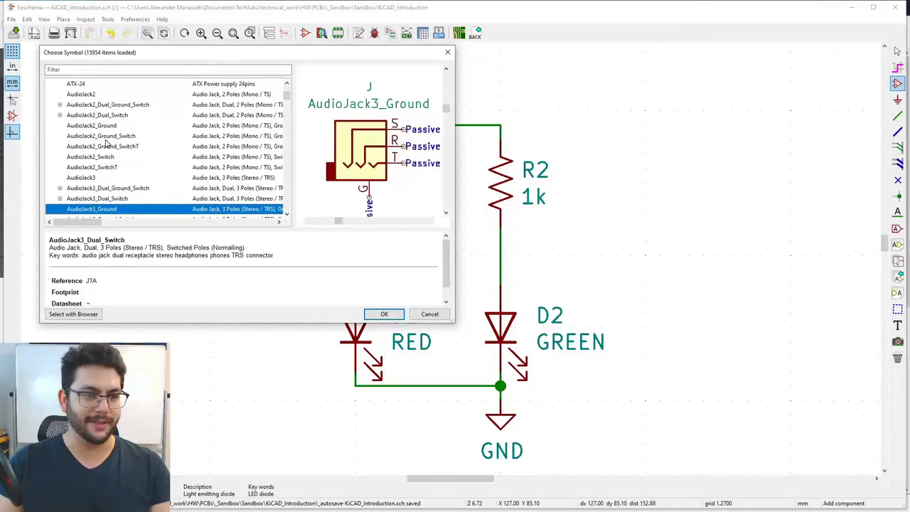
key("Down")
key("Down")
key("Down")
key("Down")
key("Down")
key("Down")
key("Down")
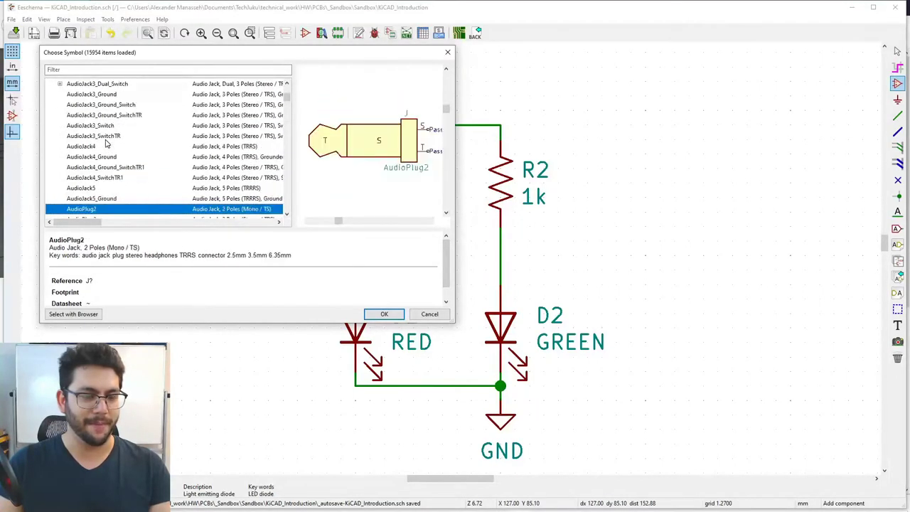
scroll(103, 157, "down", 10)
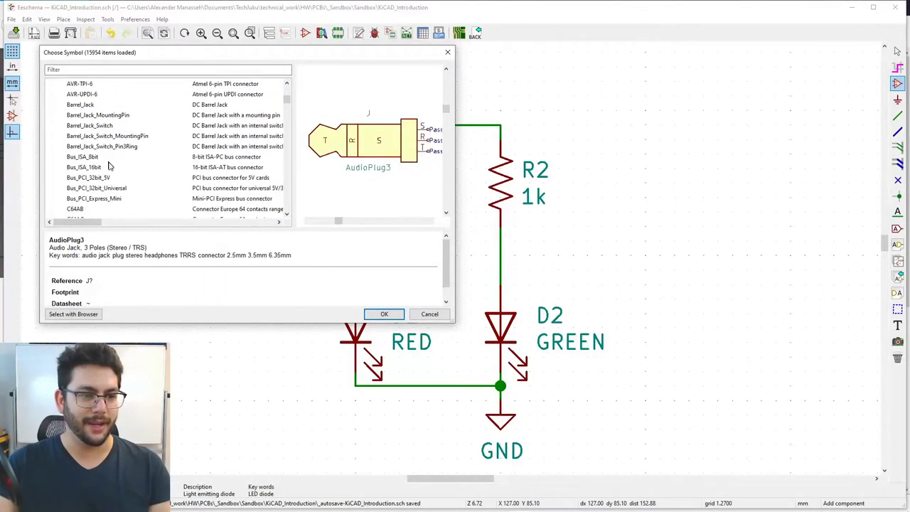
Compare the generic single-row male and female connector symbols, from Conn_01x01_Female up to the 40-pin versions and Conn_15X4
left_click(121, 116)
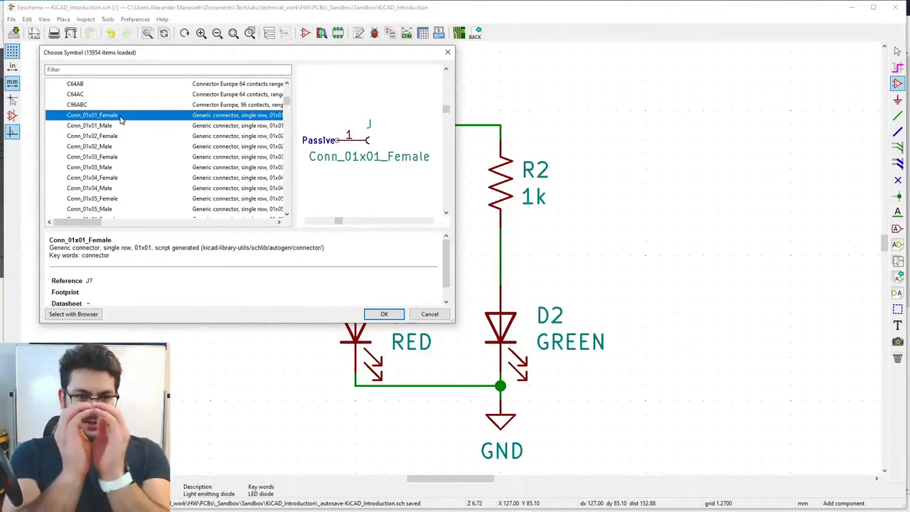
key("Down")
key("Down")
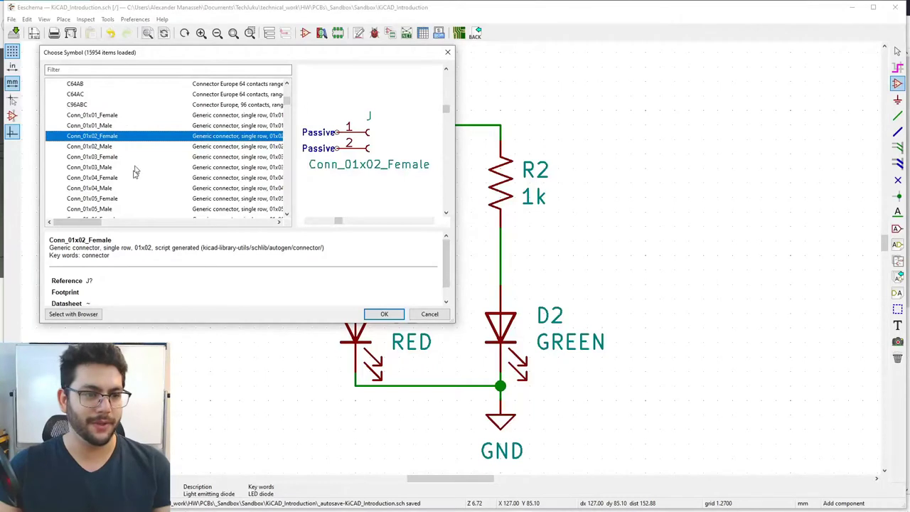
scroll(128, 179, "down", 2)
scroll(128, 180, "down", 16)
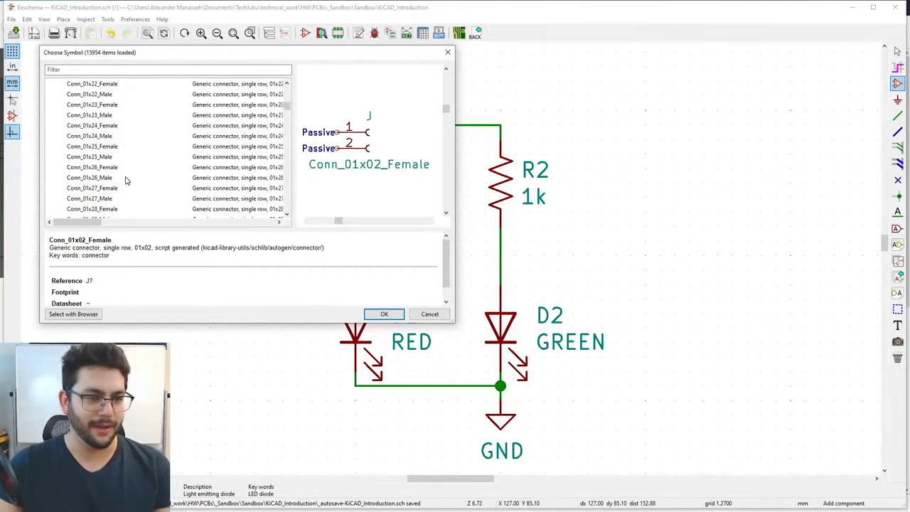
scroll(125, 179, "down", 8)
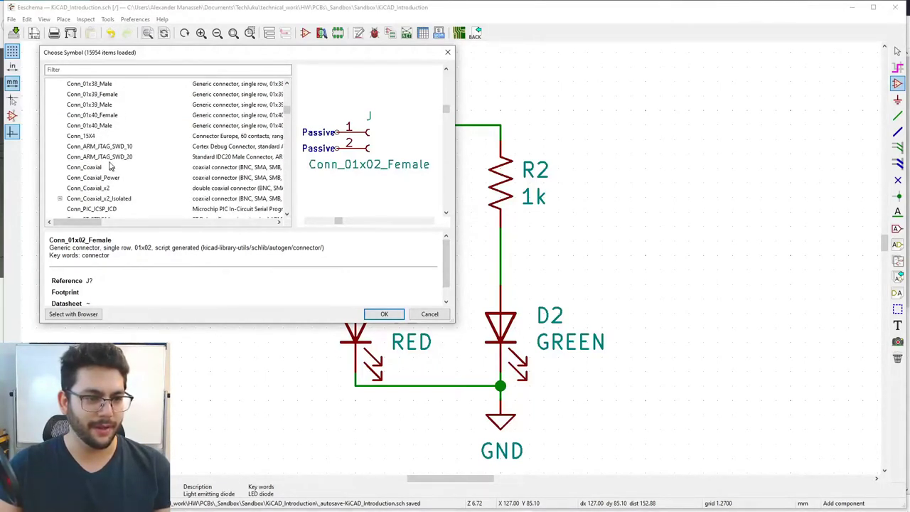
left_click(87, 137)
scroll(89, 139, "up", 1)
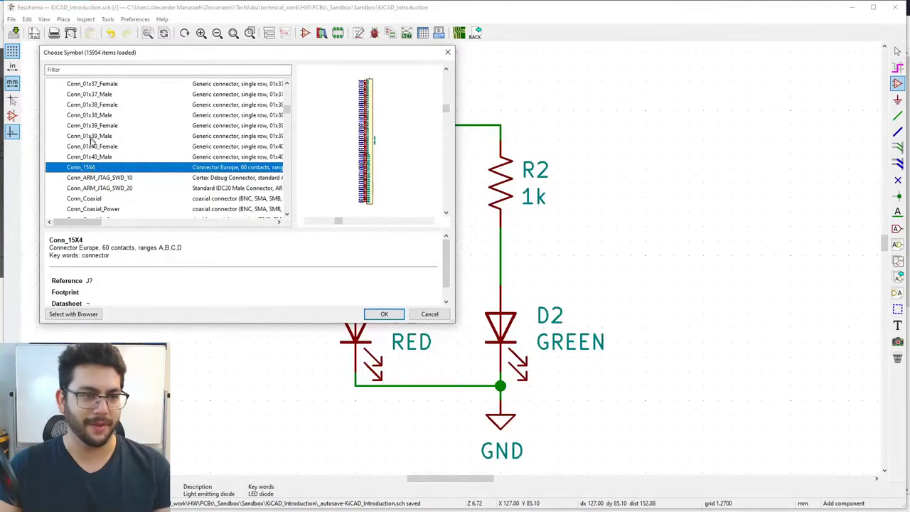
key("Up")
key("Up")
key("Up")
key("Up")
key("Up")
scroll(110, 155, "up", 4)
scroll(111, 155, "up", 20)
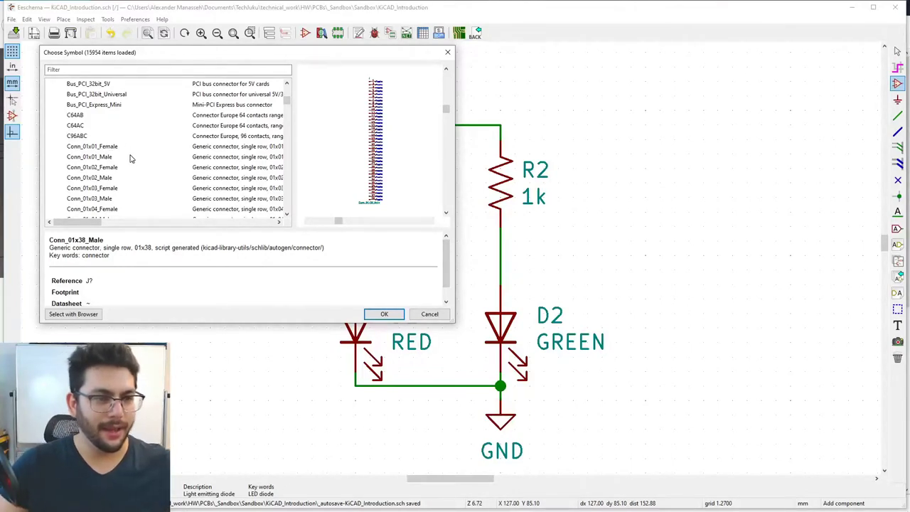
Place a Conn_01x02_Male symbol in the empty area beside the LED circuit at X 114.30, Y 86.36 mm
left_click(117, 179)
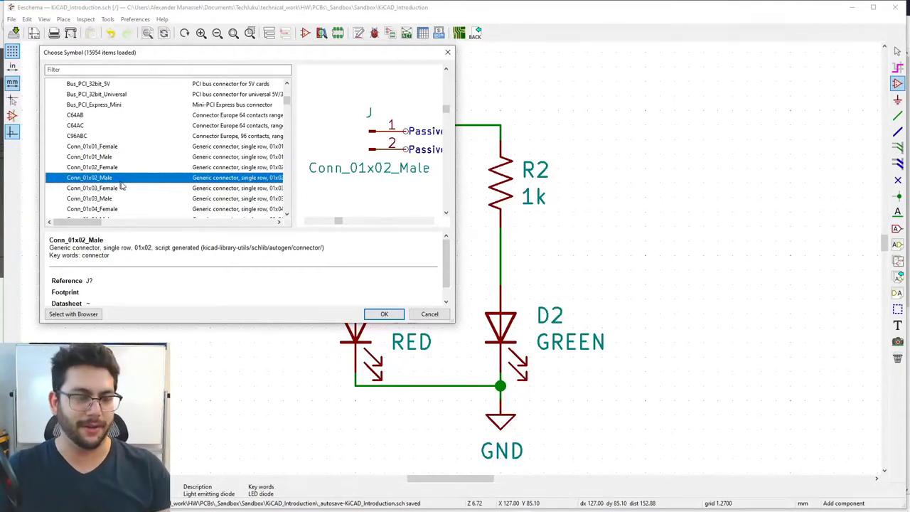
left_click(383, 314)
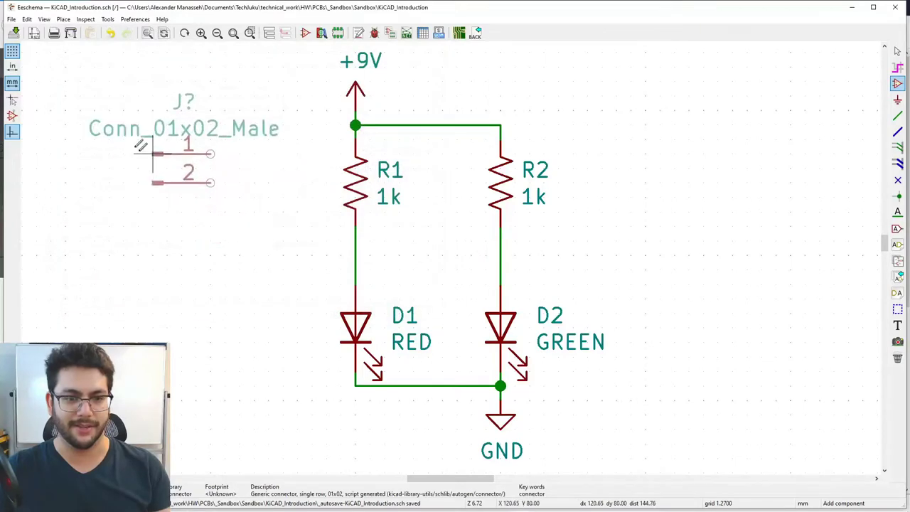
middle_click_drag(217, 233, 382, 232)
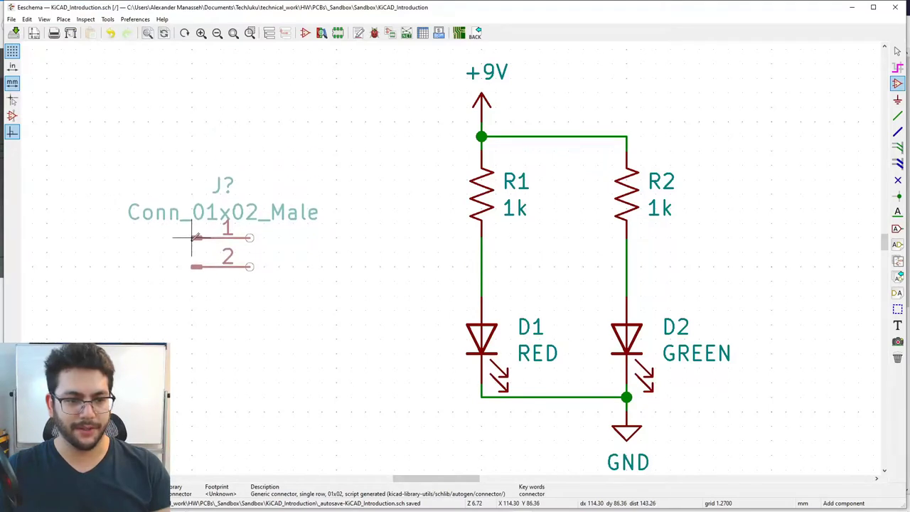
left_click(191, 238)
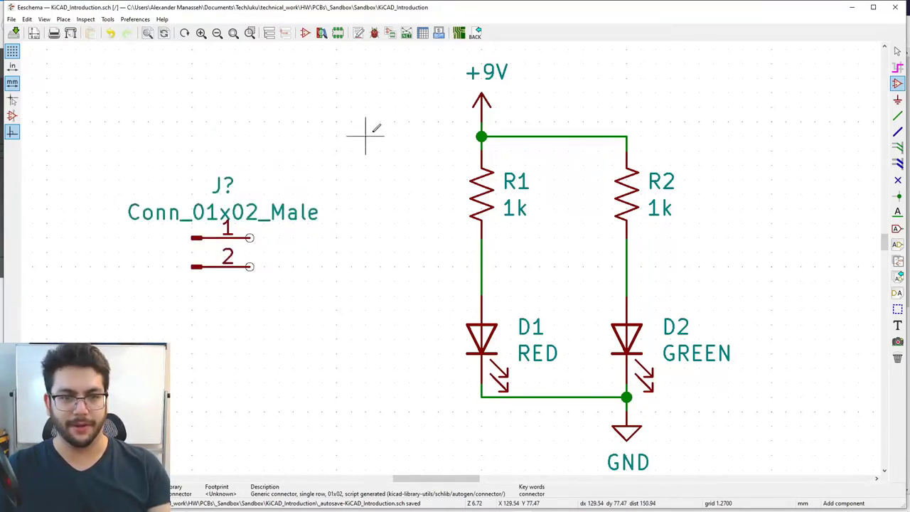
key("Escape")
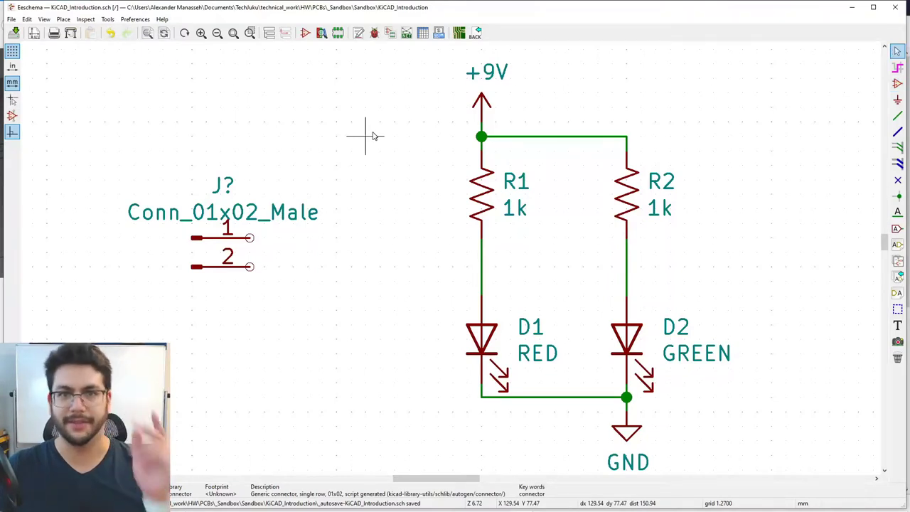
Duplicate the +9V and GND ports, placing the copies between the connector and R1, with +9V above the connector pins and GND below
left_click(483, 102)
key("ctrl+d")
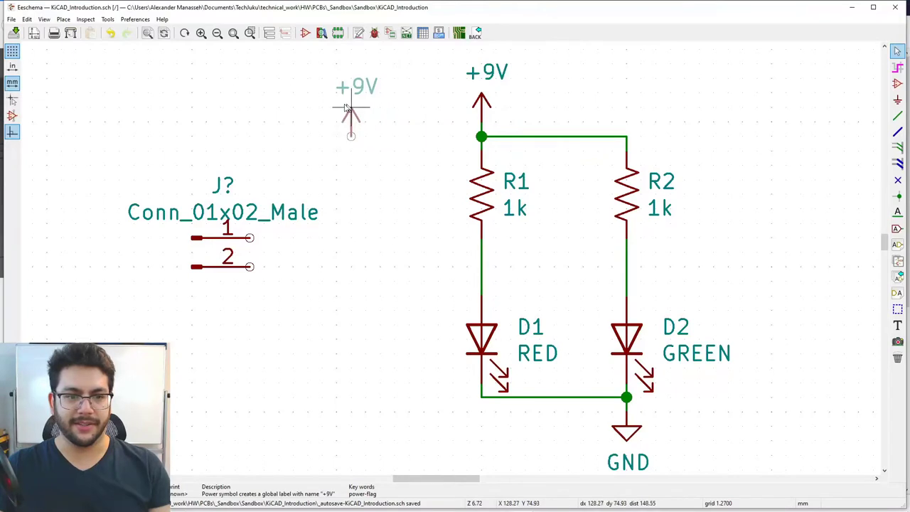
left_click(339, 175)
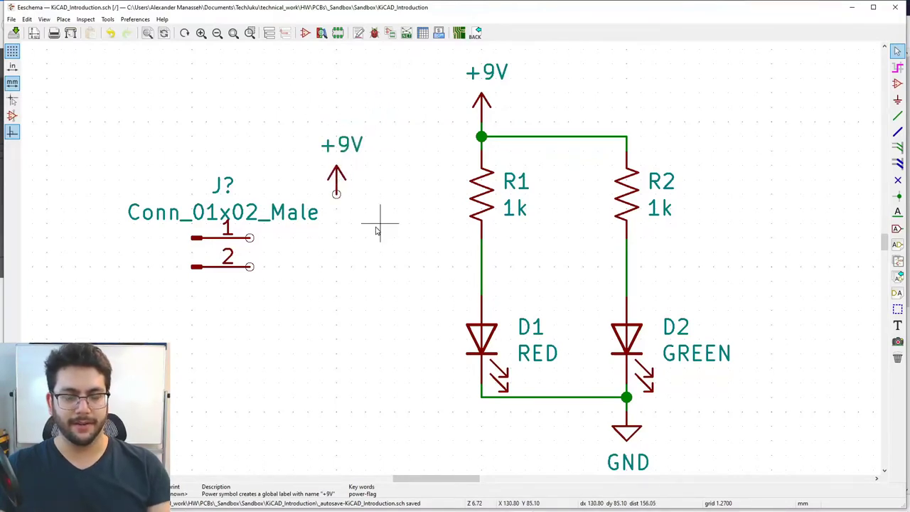
left_click(623, 431)
key("ctrl+d")
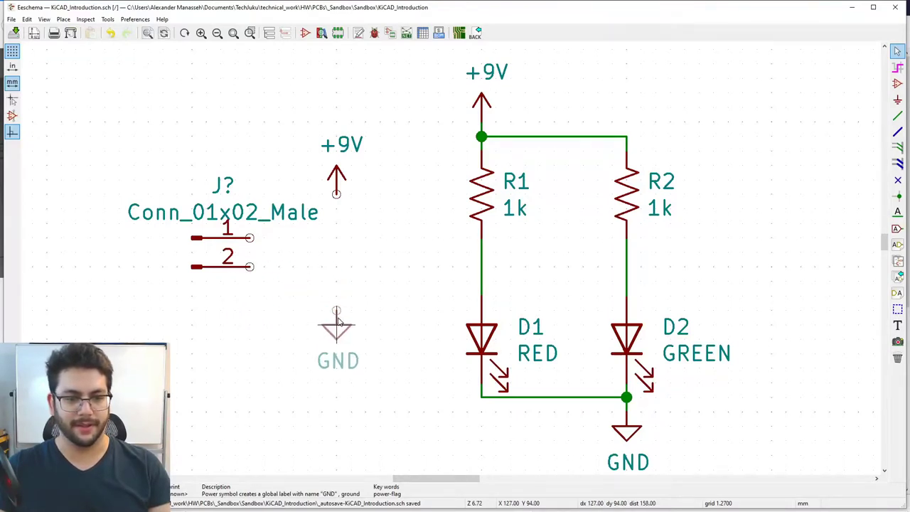
left_click(339, 323)
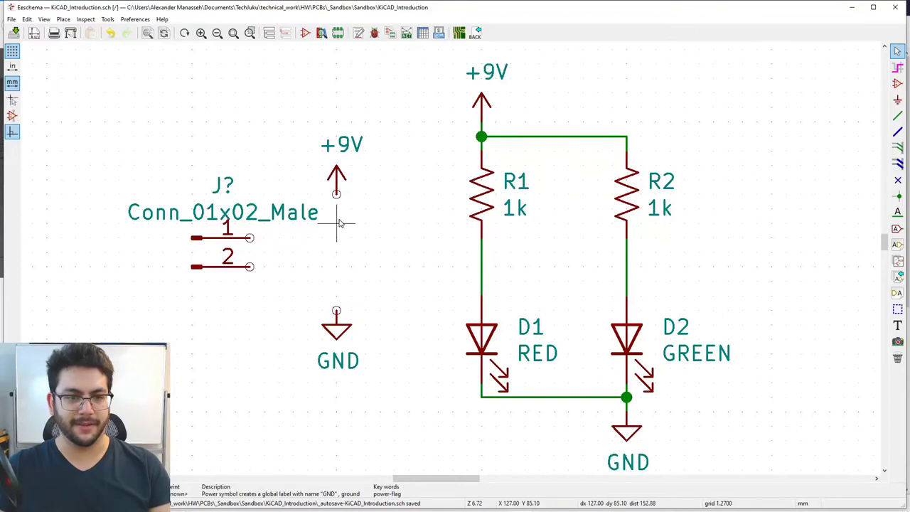
Wire connector pin 1 to the copied +9V port and pin 2 to the copied GND port
left_click(897, 115)
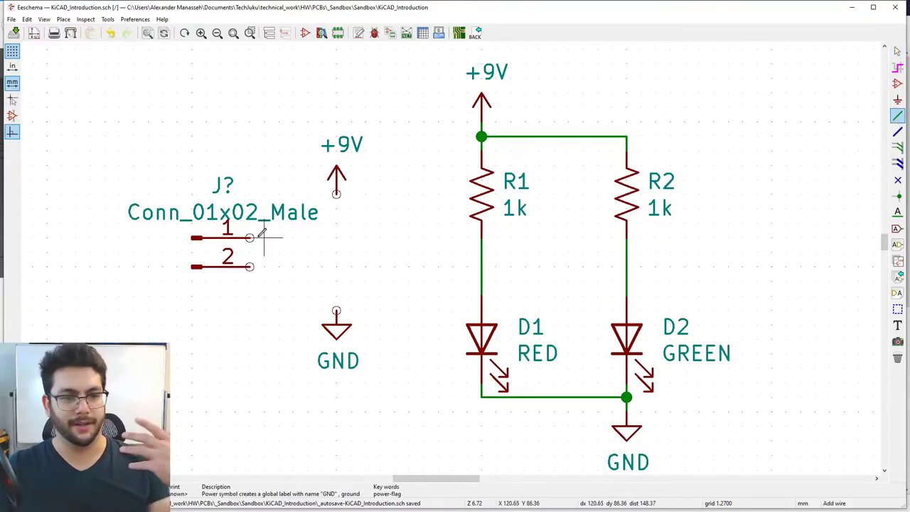
left_click(250, 237)
left_click(336, 192)
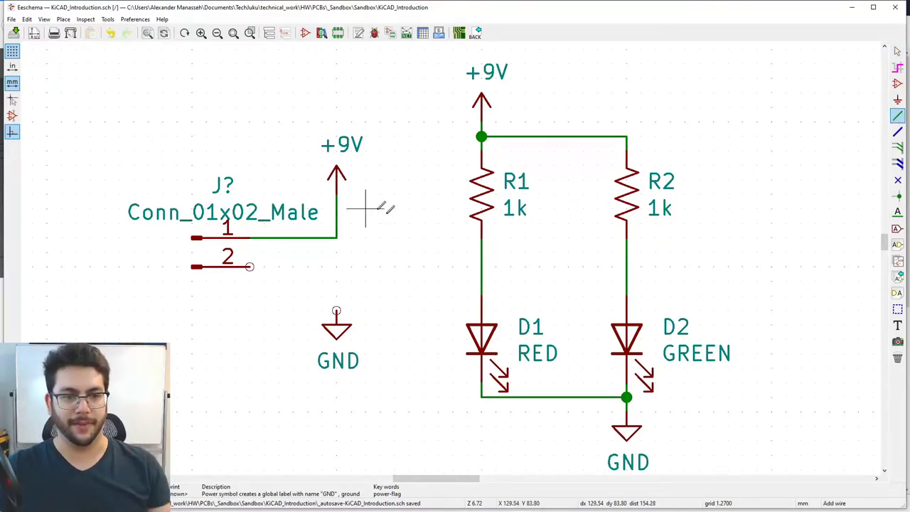
left_click(250, 265)
left_click(337, 310)
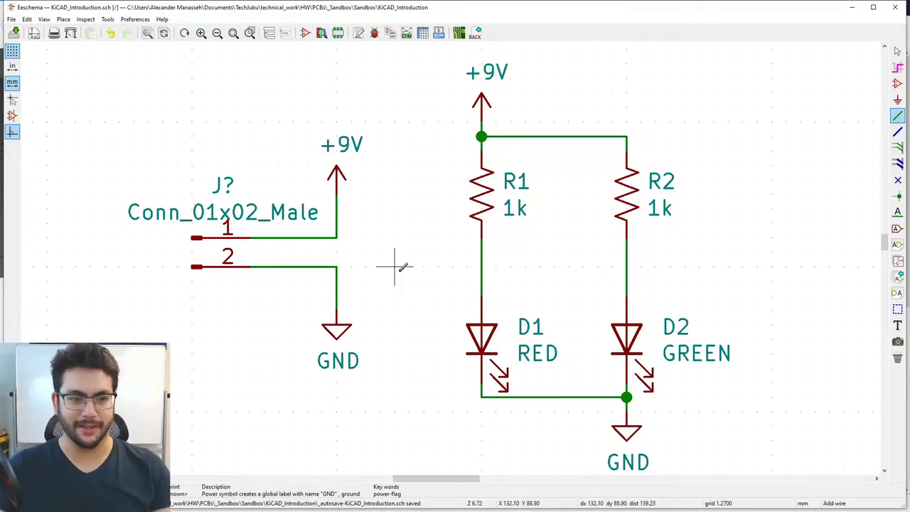
key("Escape")
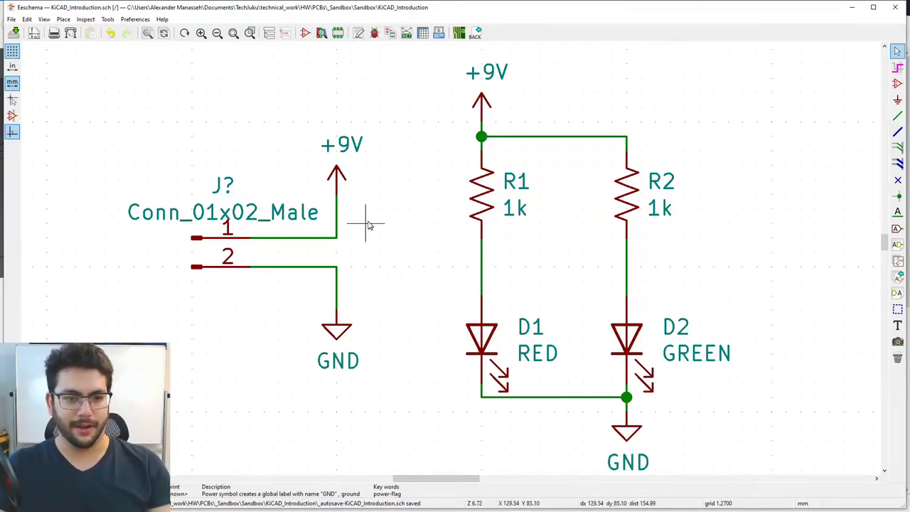
Set the two-pin connector's reference to J1 and its value to +9V
double_click(227, 185)
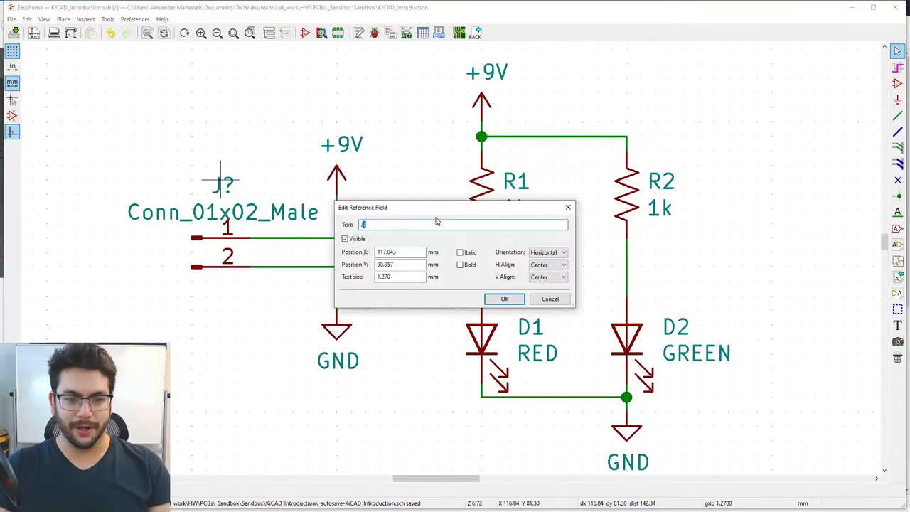
key("Return")
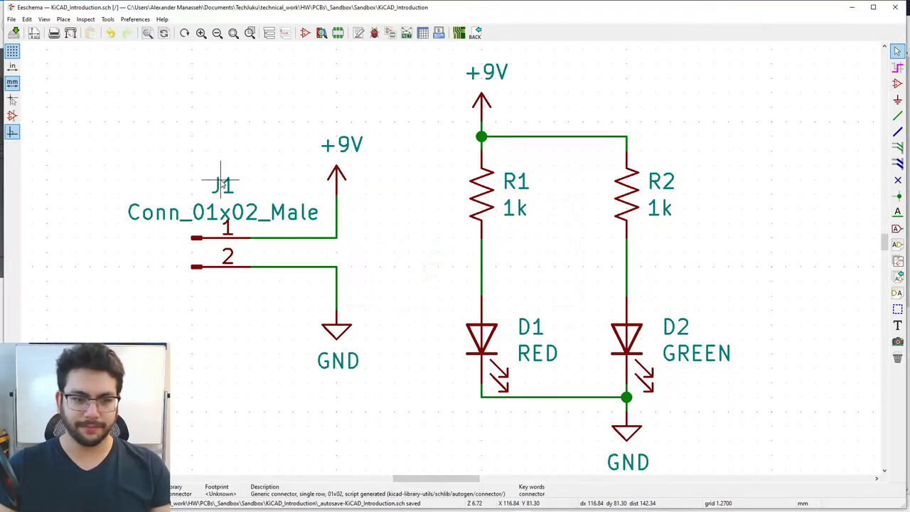
double_click(160, 212)
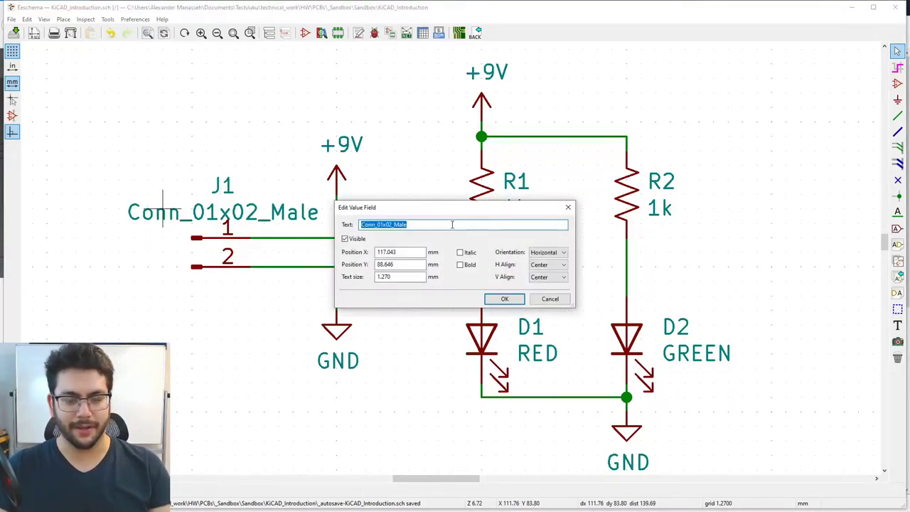
type("P")
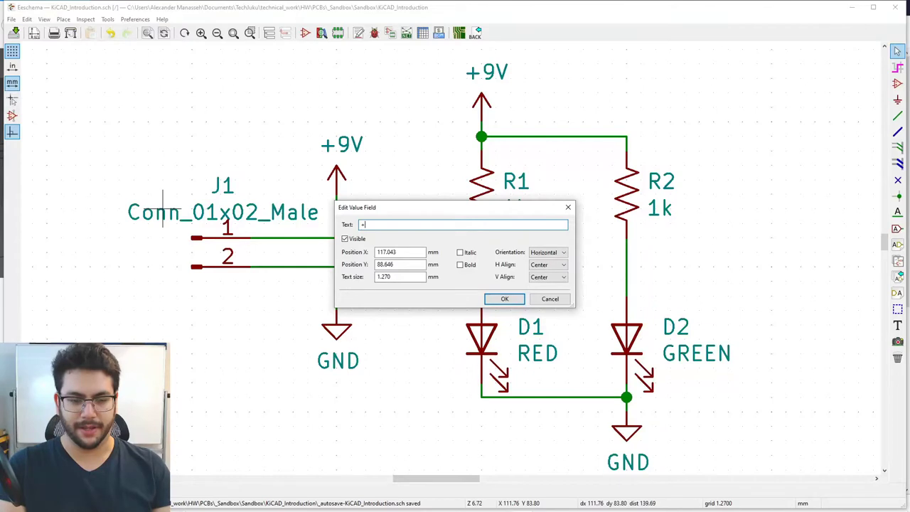
key("Return")
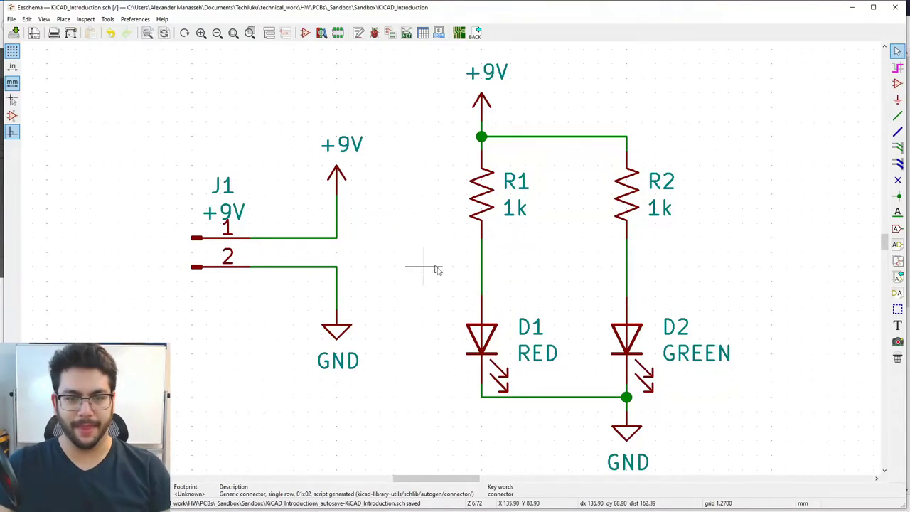
Switch to Firefox and view the open Digi-Key through-hole and chip resistor listings and the Yageo RC0201FR-071KL product page
middle_click_drag(427, 264, 418, 270)
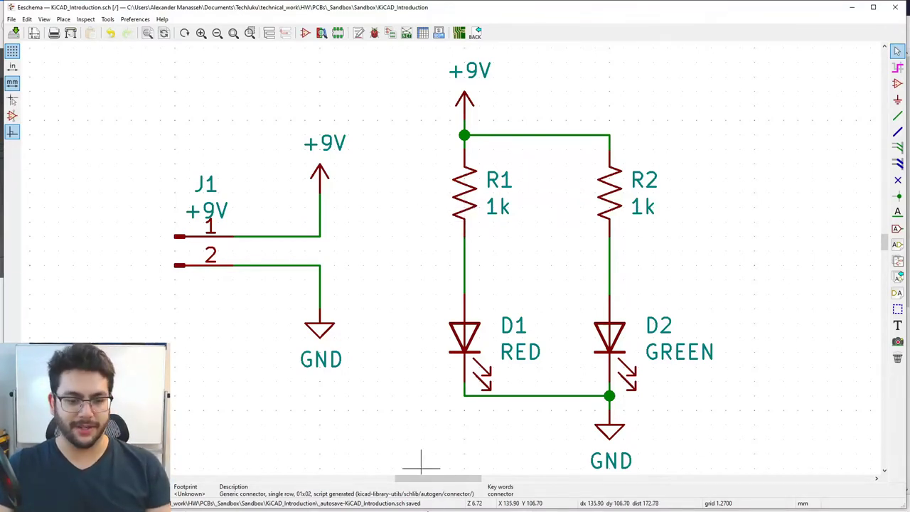
mouse_move(361, 503)
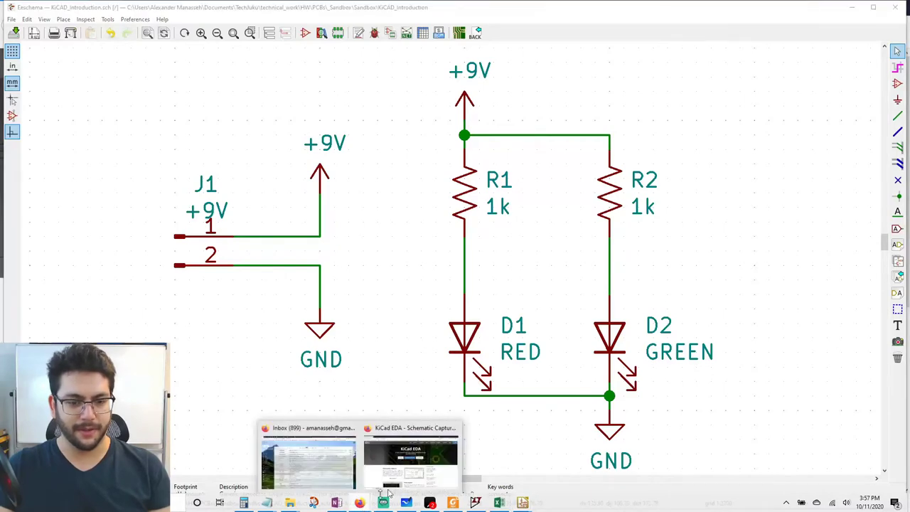
left_click(413, 448)
left_click(132, 9)
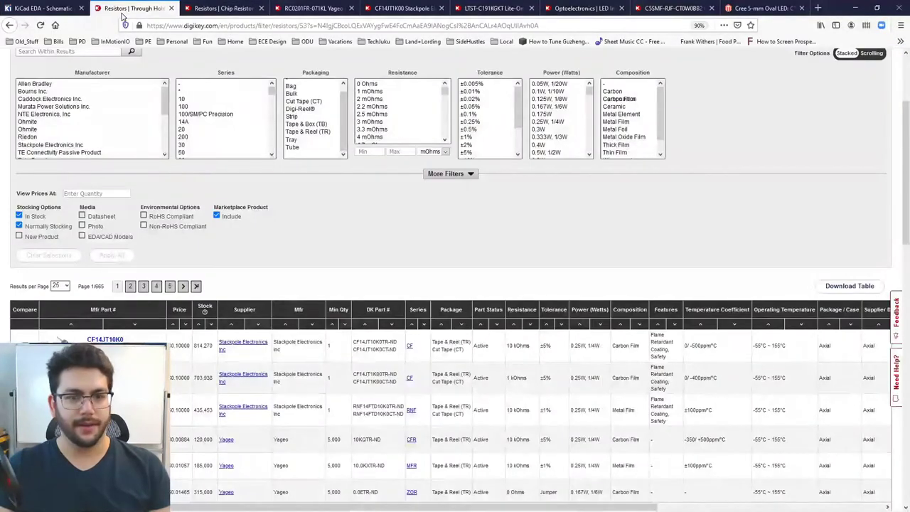
left_click(222, 8)
left_click(313, 8)
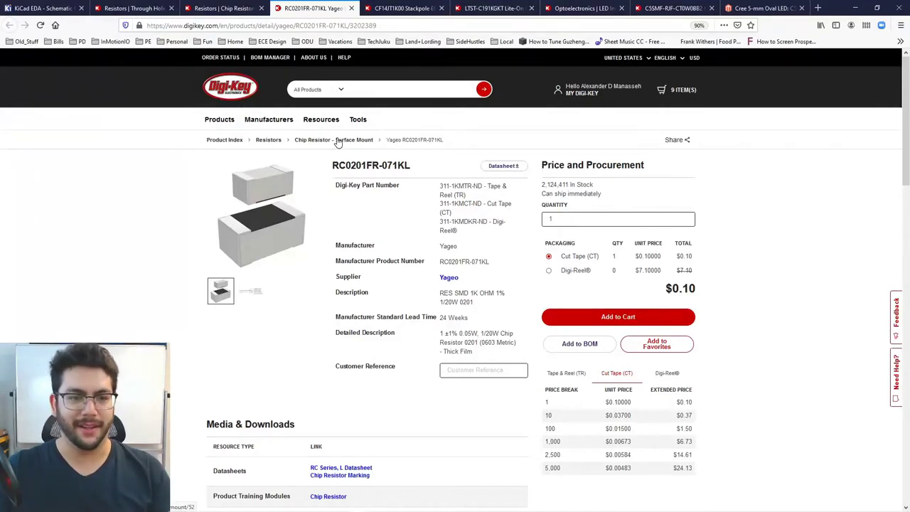
Close the Yageo product page and filter the surface-mount chip resistors to the 0603 (1608 Metric) and 0805 (2012 Metric) packages
key("ctrl+w")
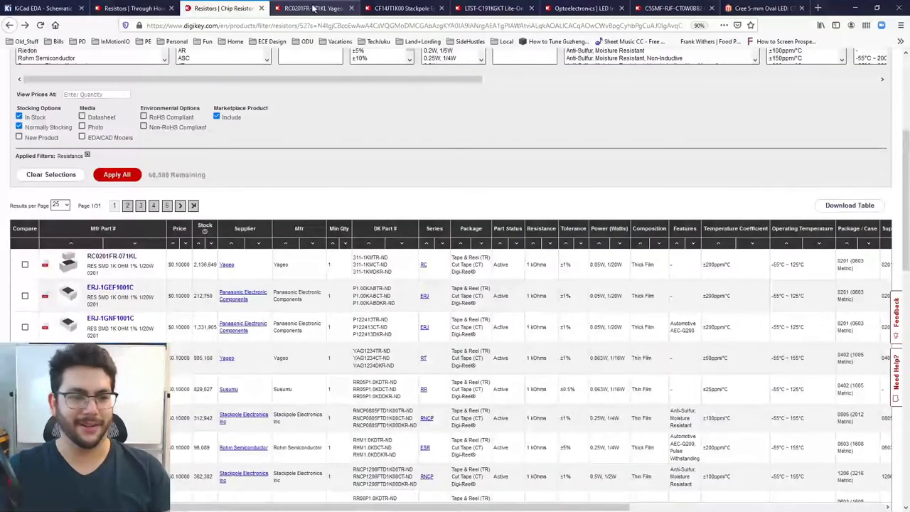
scroll(347, 214, "up", 4)
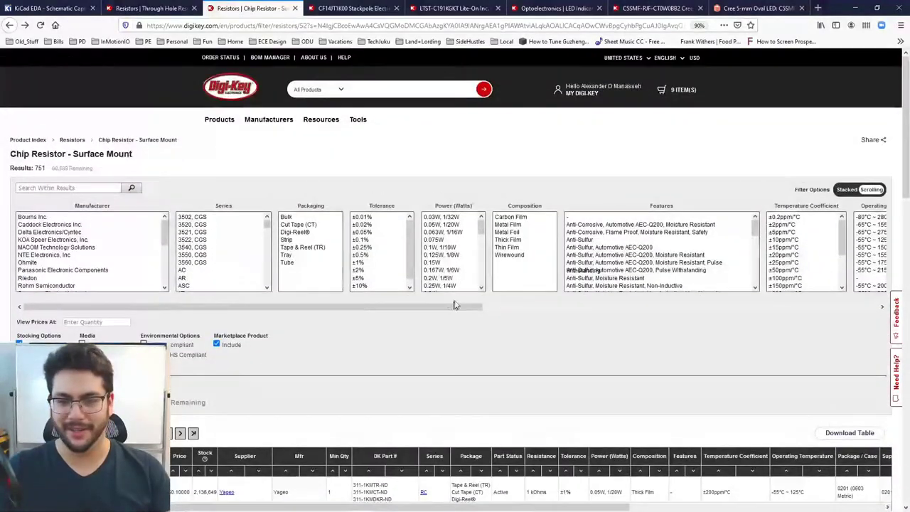
scroll(465, 266, "down", 1)
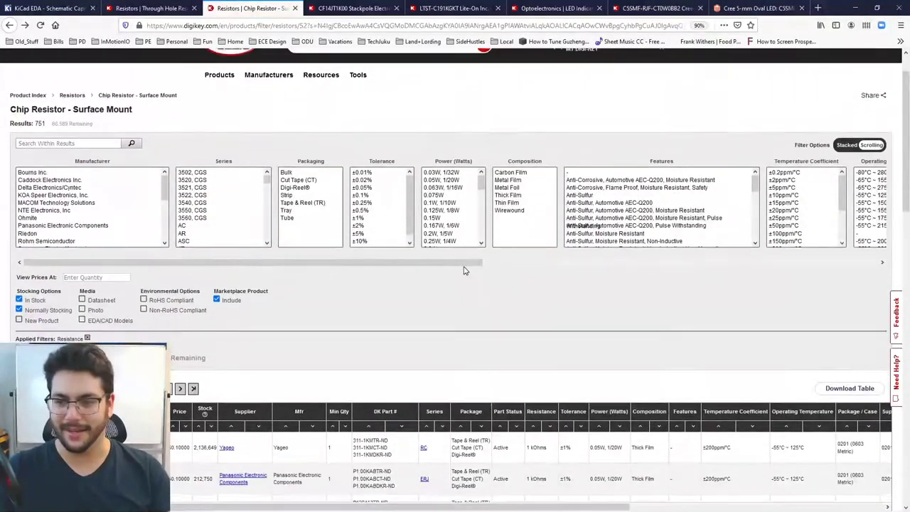
left_click_drag(422, 266, 742, 261)
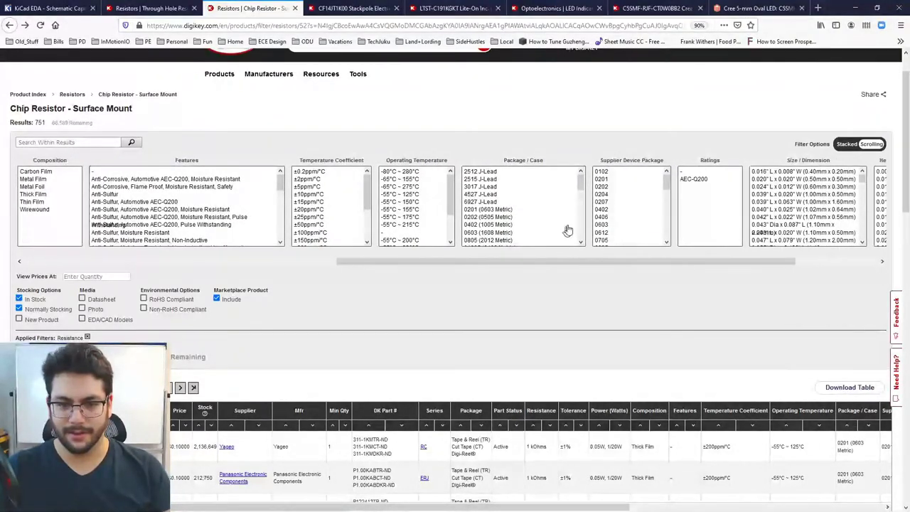
scroll(577, 238, "down", 1)
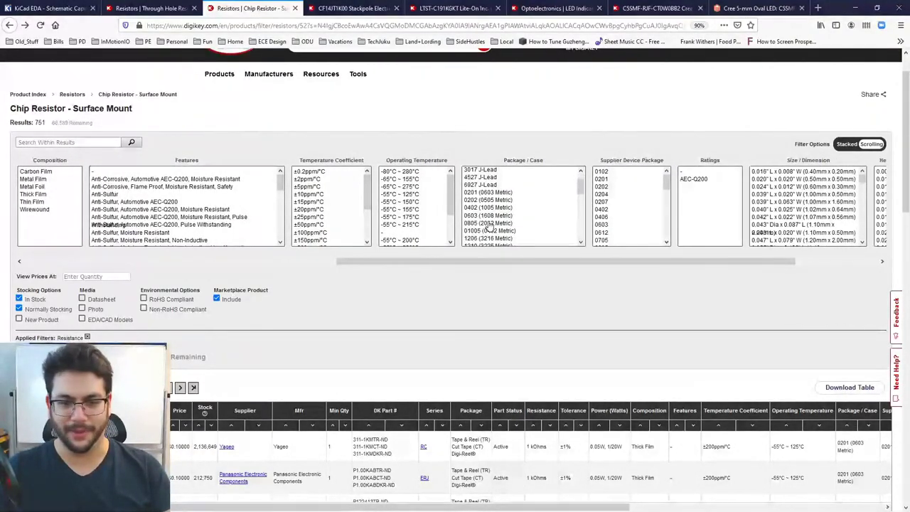
left_click(512, 222)
left_click(488, 215, "ctrl")
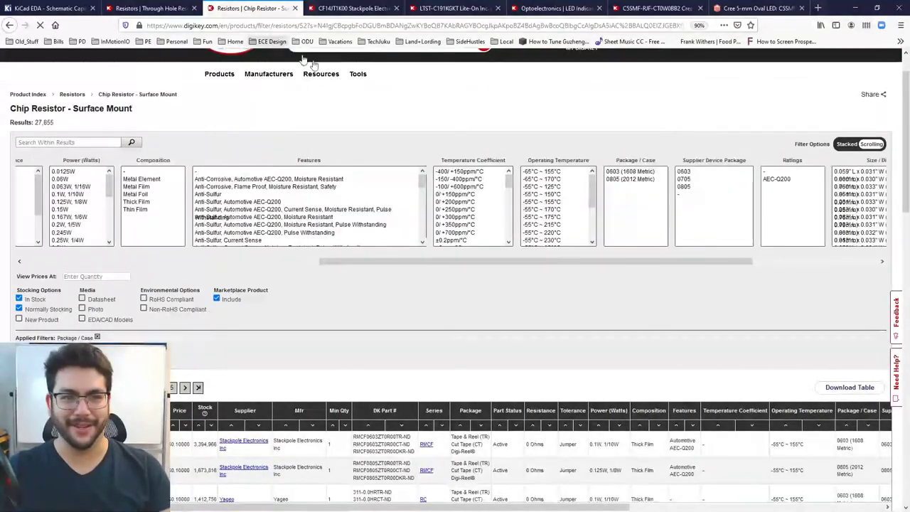
View the CF14JT1K00 resistor and LTST-C191KGKT LED pages, and look over the filters and results in the chip resistor listing
left_click(347, 7)
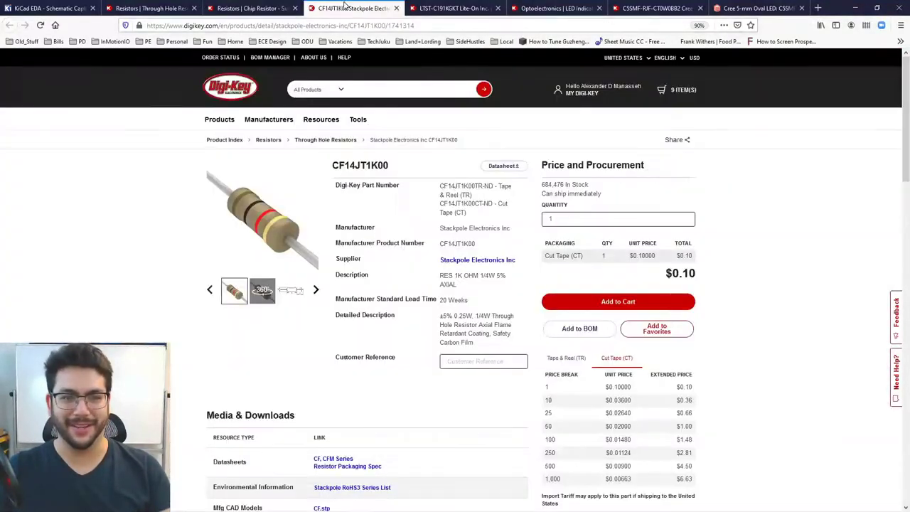
left_click(454, 8)
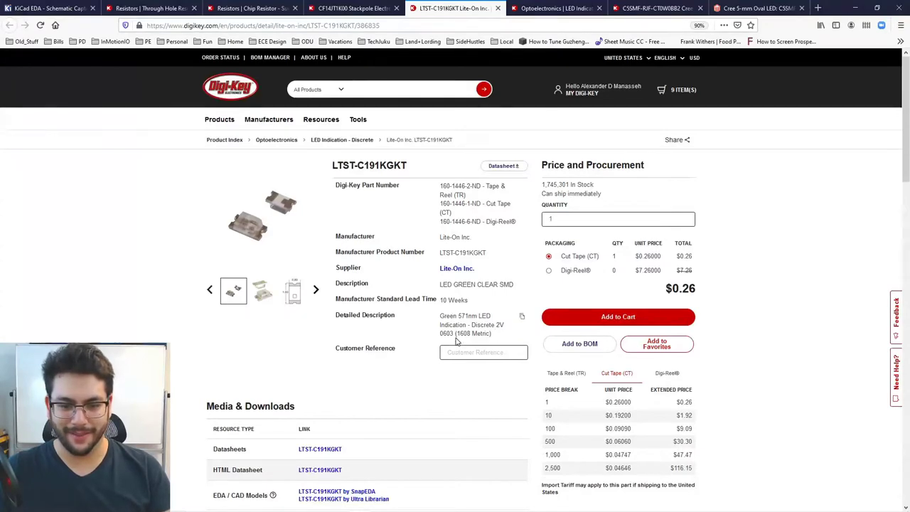
left_click(249, 7)
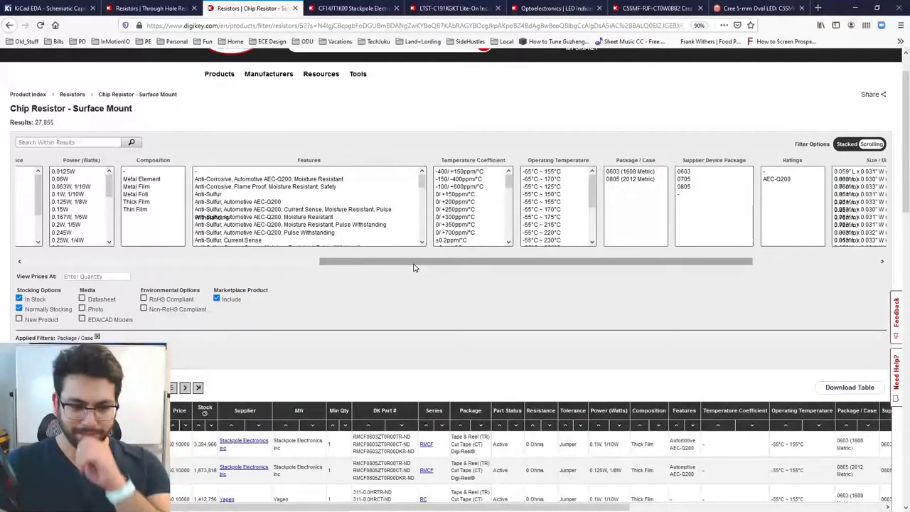
left_click_drag(417, 263, 425, 267)
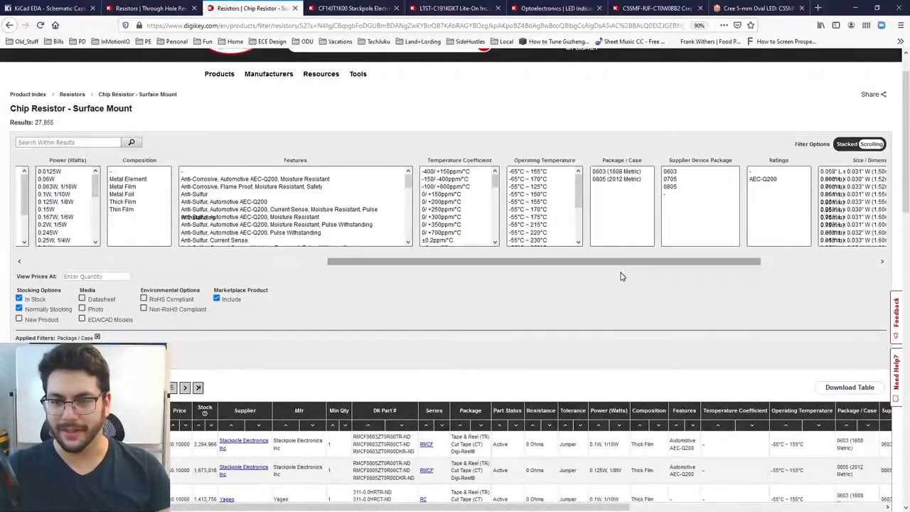
left_click_drag(623, 263, 327, 370)
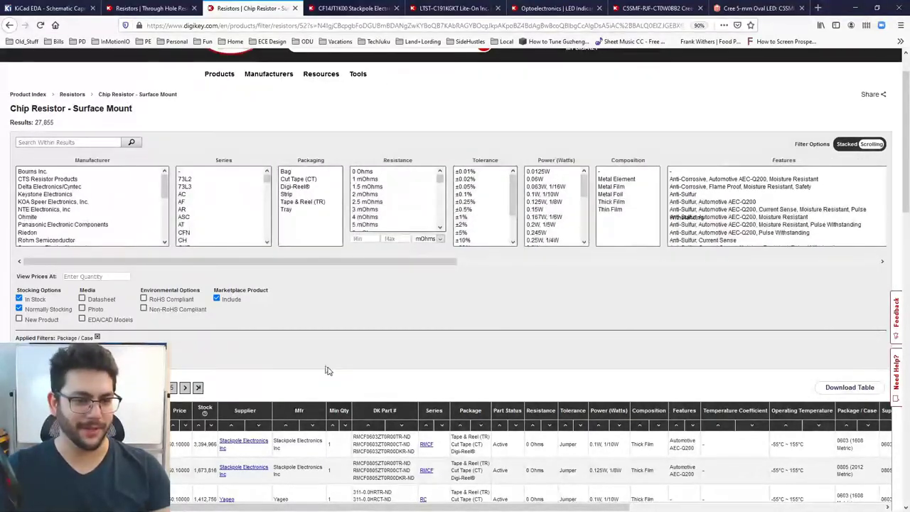
scroll(328, 342, "down", 2)
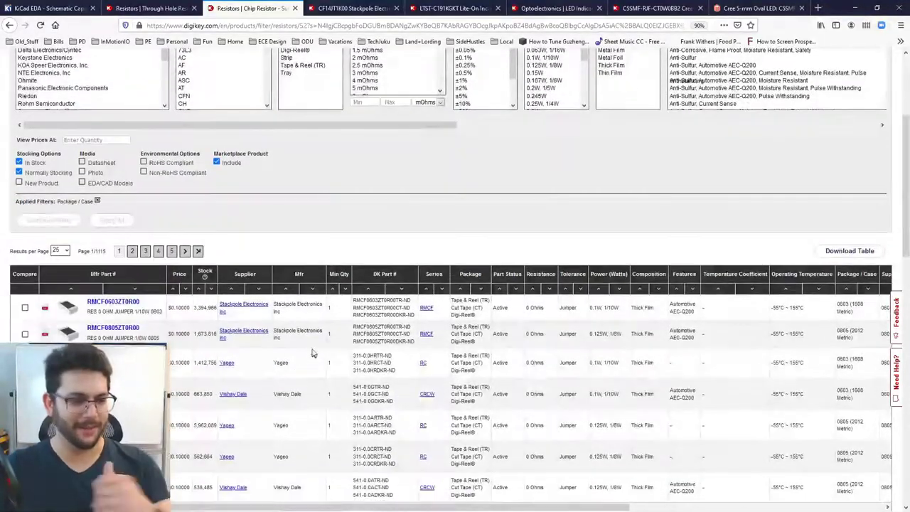
Open the RMCF0603ZT0R00 chip resistor's product page from the listing, compare it with the CF14JT1K00 page, and examine its package description
middle_click(107, 302)
left_click(312, 8)
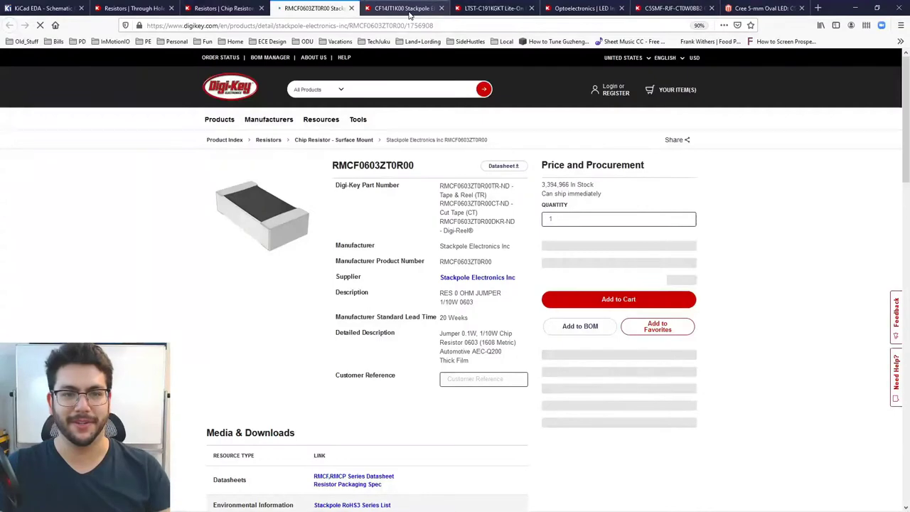
left_click(407, 9)
left_click(313, 8)
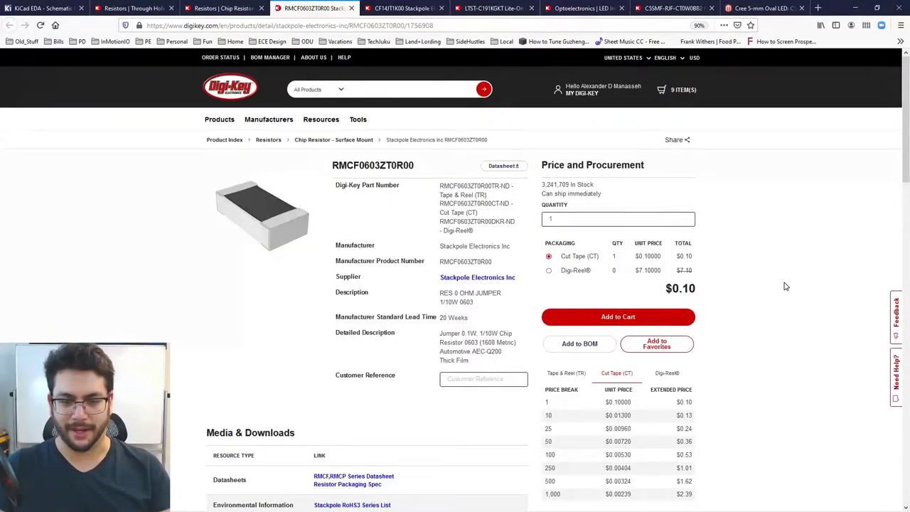
double_click(469, 342)
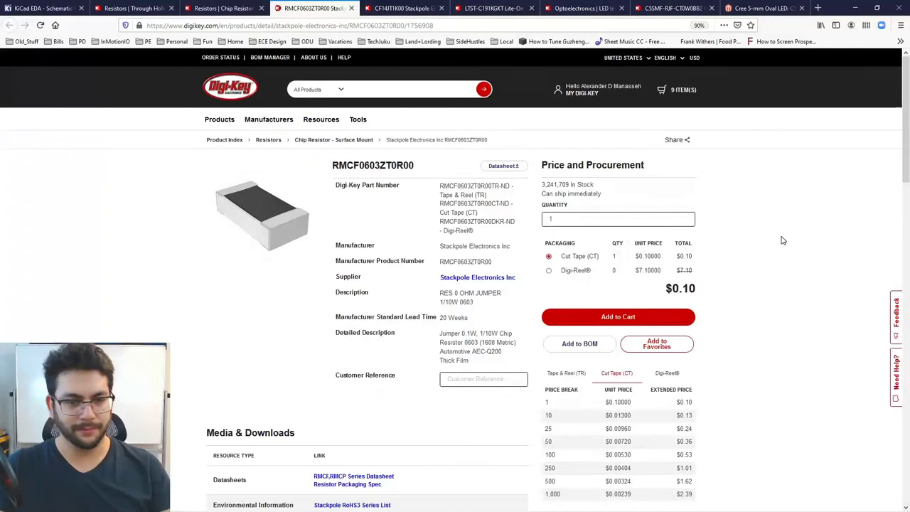
Switch to KiCad's schematic editor and open the footprint library browser for R1's footprint, widening its library list
key("alt+Tab")
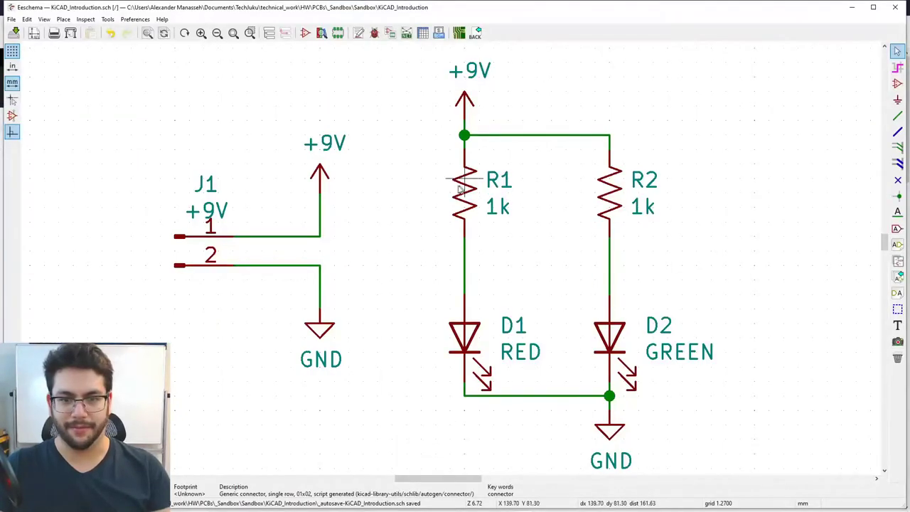
double_click(465, 199)
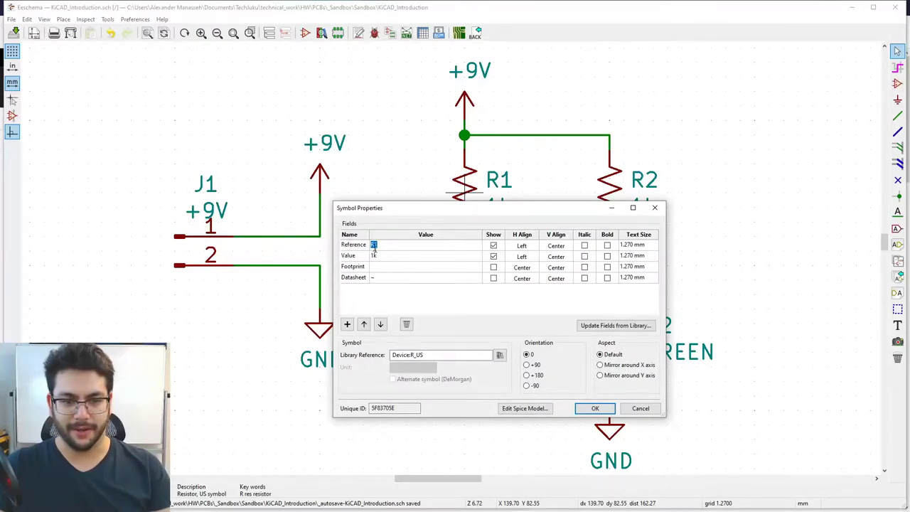
left_click(374, 267)
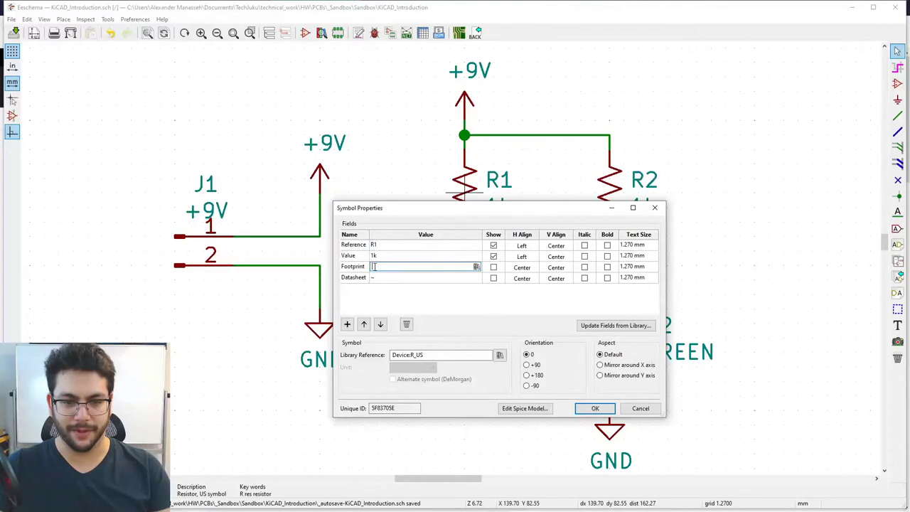
left_click(477, 267)
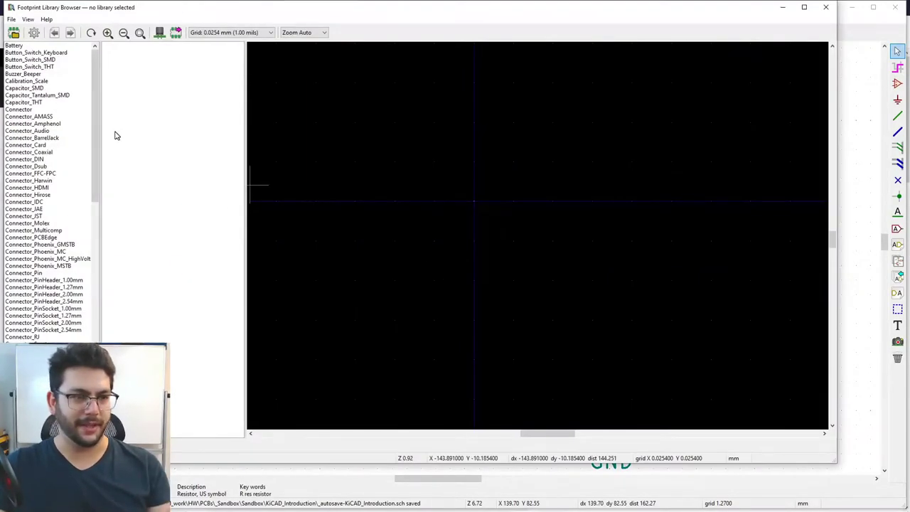
left_click_drag(105, 127, 128, 131)
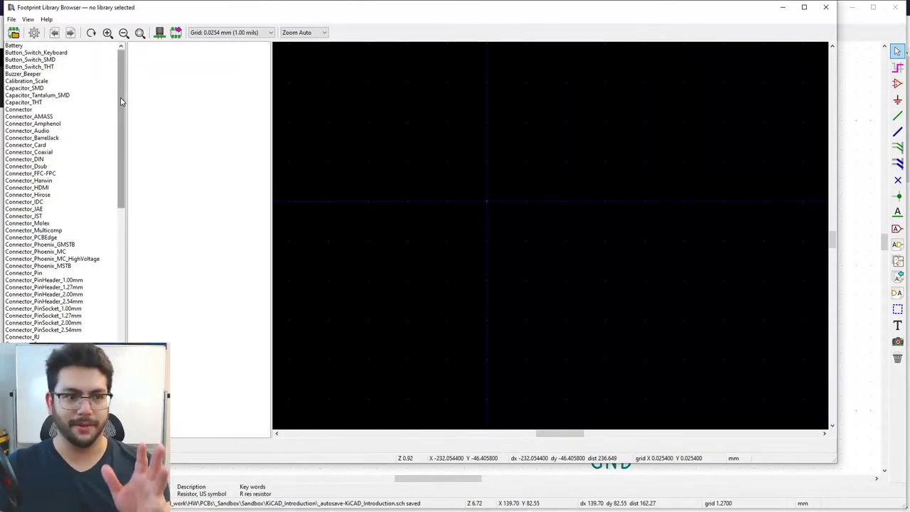
left_click_drag(120, 99, 130, 237)
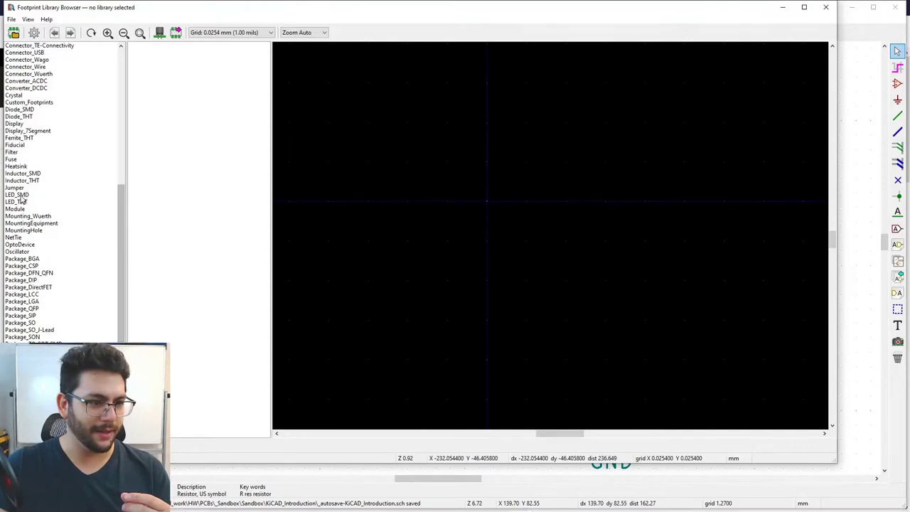
Preview the 0603 footprint variants in the LED_SMD library, ending with LED_0603_1608Metric selected
left_click(19, 195)
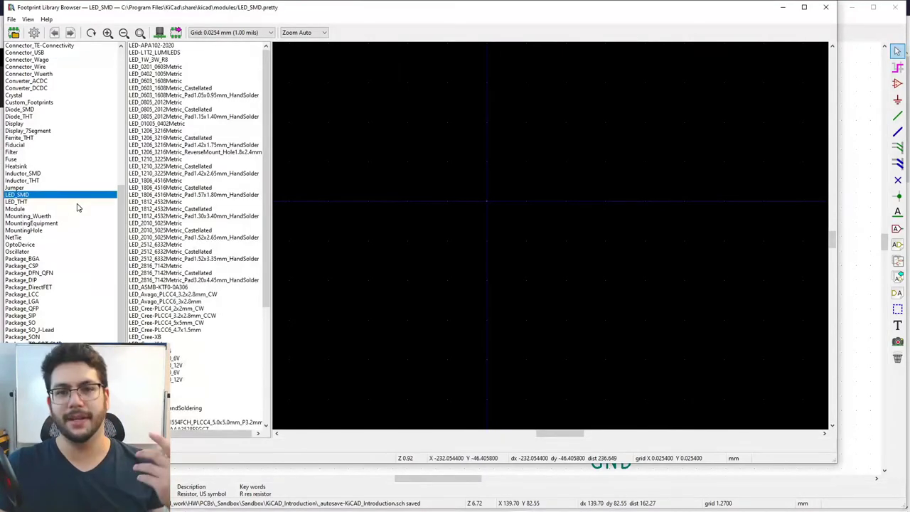
left_click(161, 82)
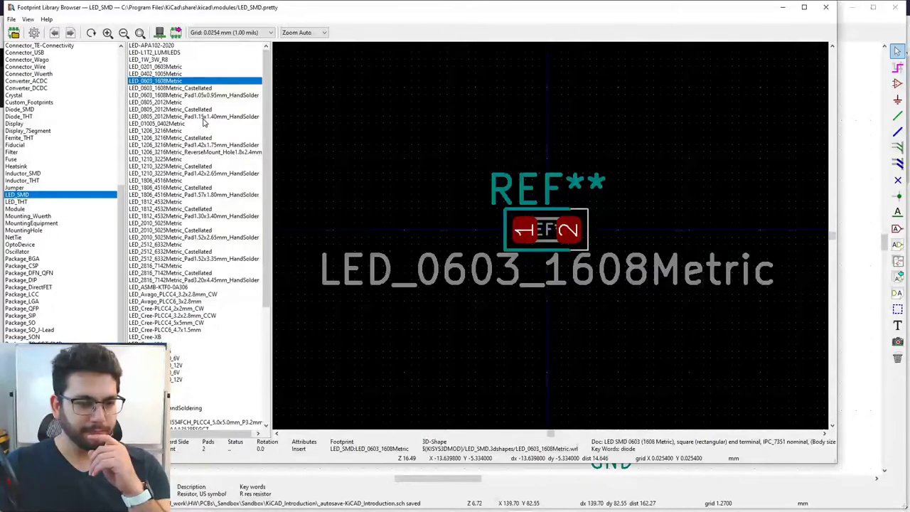
left_click(178, 88)
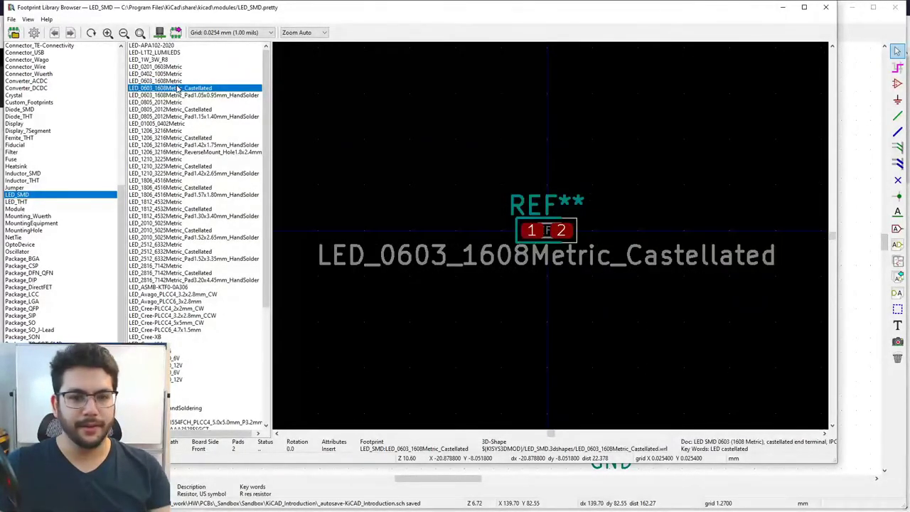
key("Down")
key("Up")
key("Up")
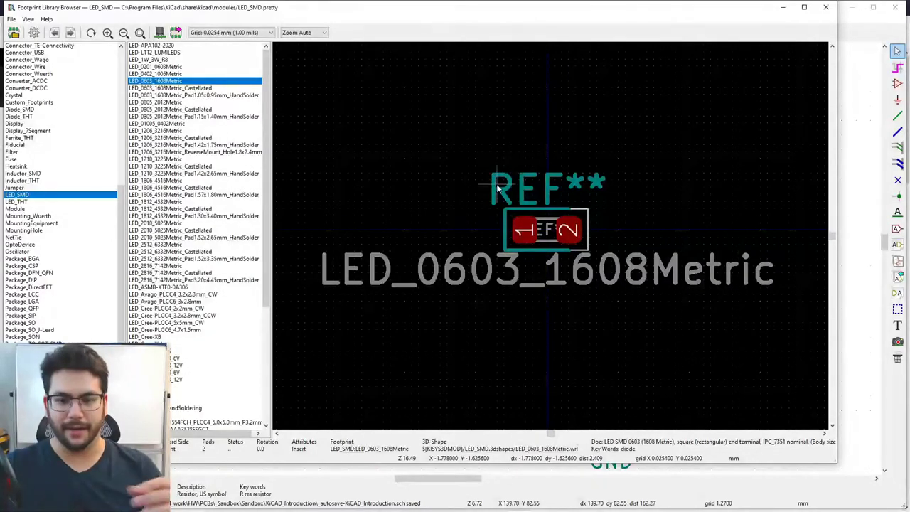
Switch to Firefox and view the enlarged 3D Viewer picture on the KiCad home page
mouse_move(462, 508)
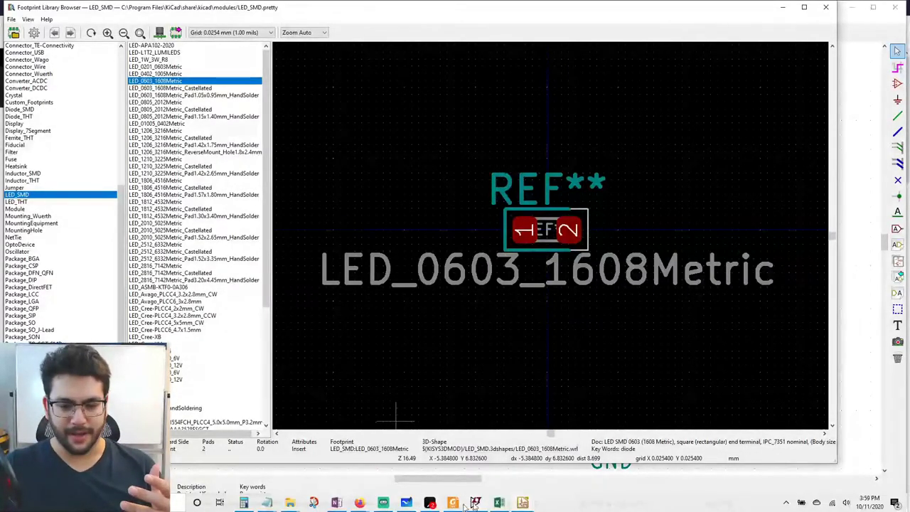
mouse_move(361, 504)
left_click(411, 458)
left_click(37, 8)
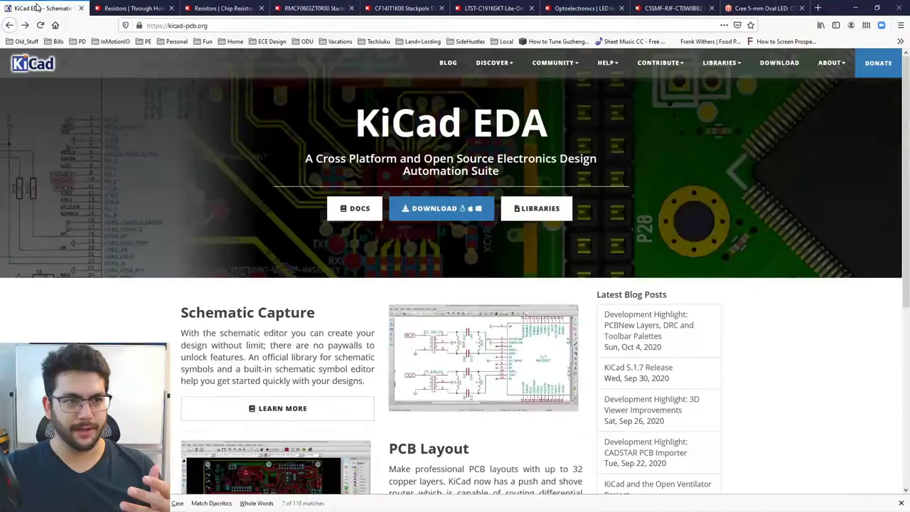
scroll(341, 249, "down", 5)
left_click(462, 332)
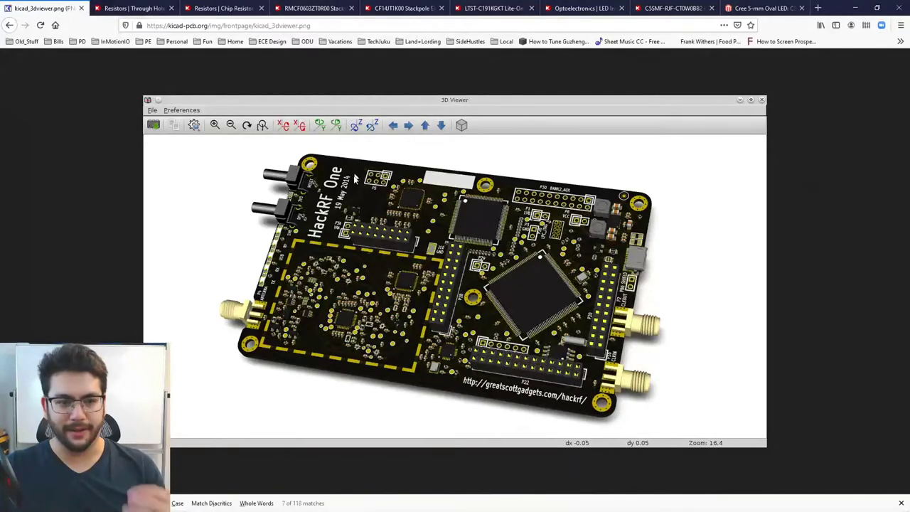
Switch back to KiCad's footprint browser and inspect the LED_0603_1608Metric footprint's 3D model from a tilted angle
key("alt+Tab")
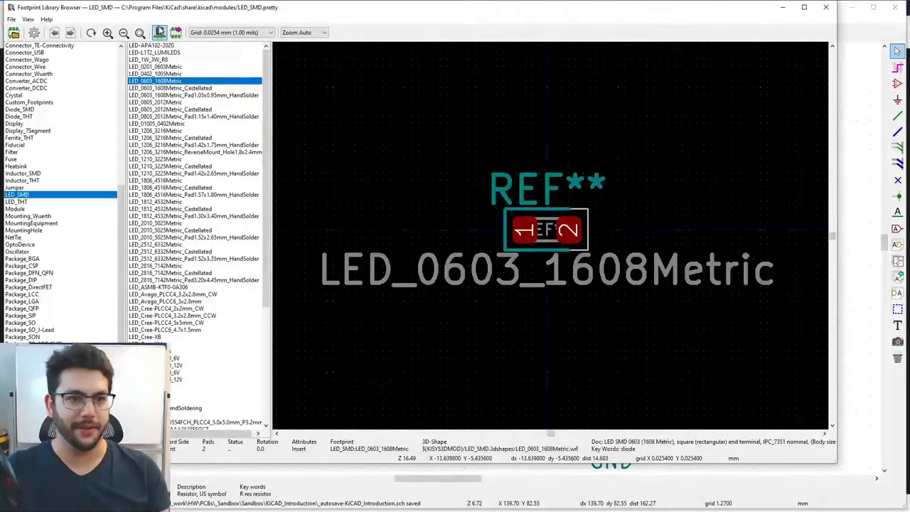
key("alt+3")
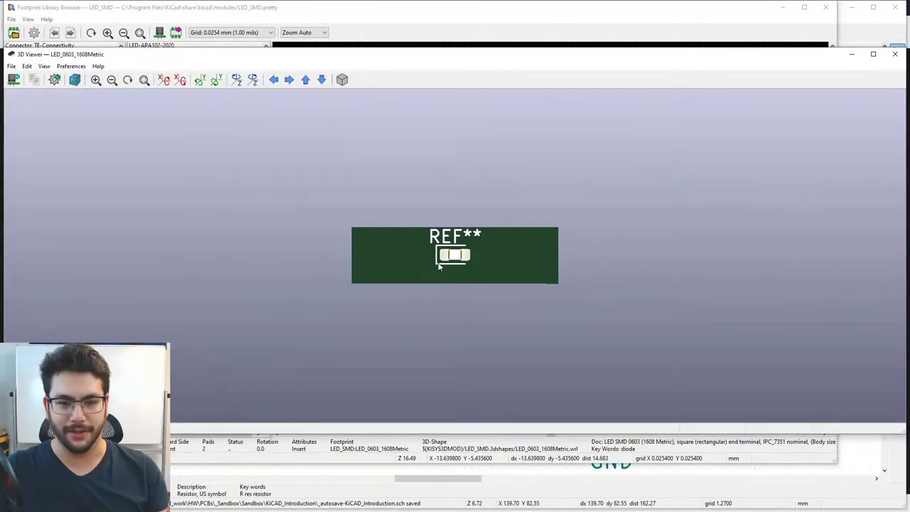
left_click_drag(429, 201, 384, 234)
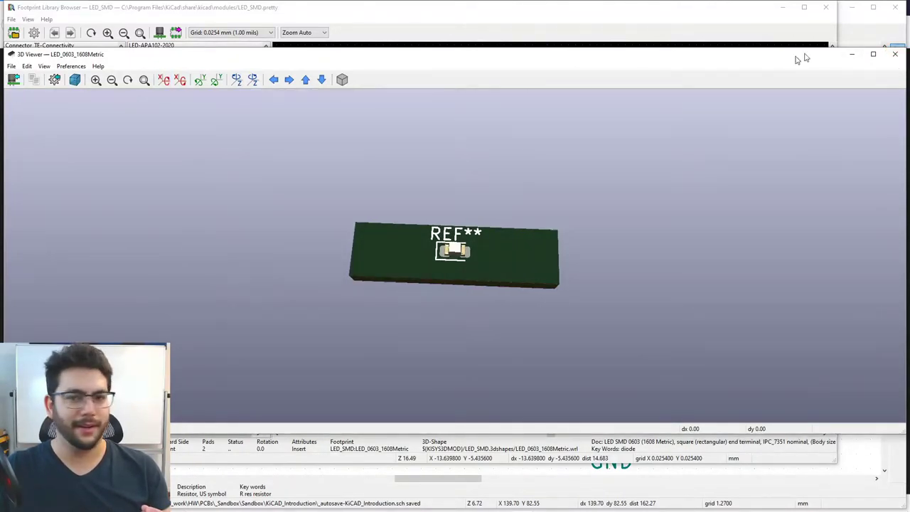
left_click(896, 54)
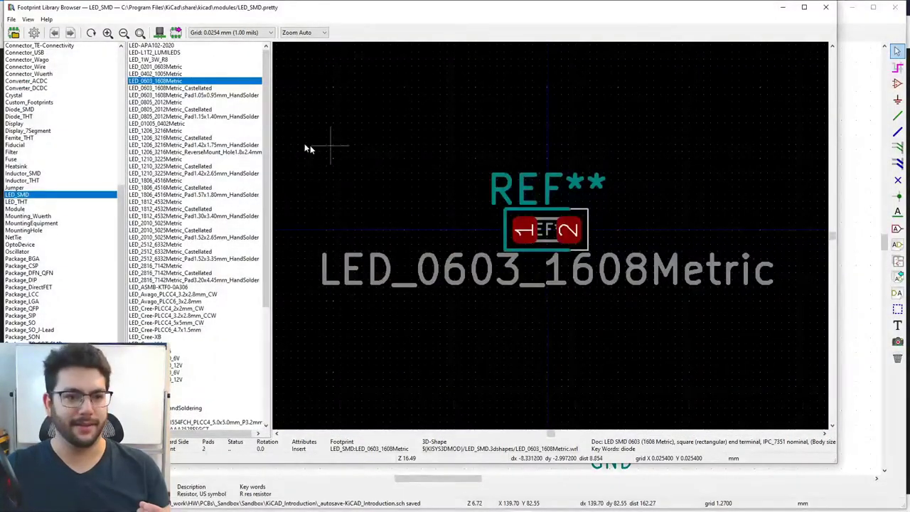
Choose LED_SMD:LED_0603_1608Metric as R1's footprint
double_click(156, 82)
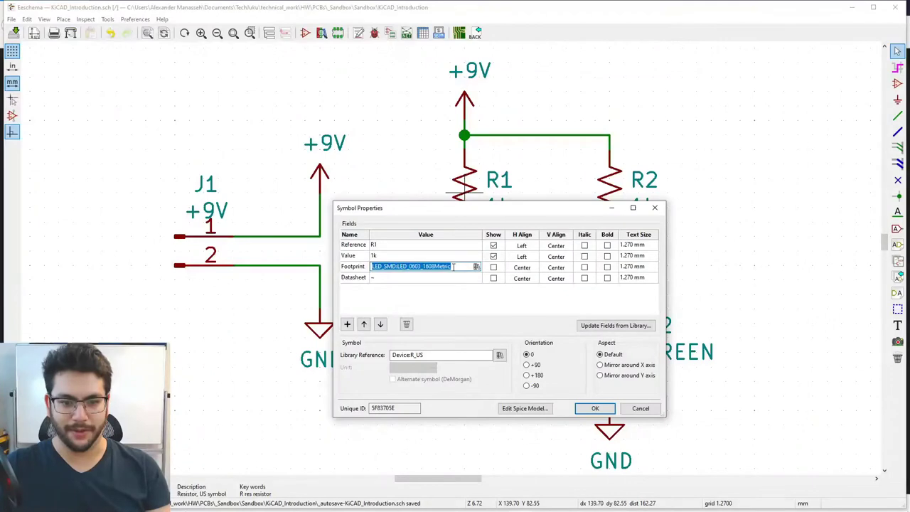
left_click(461, 271)
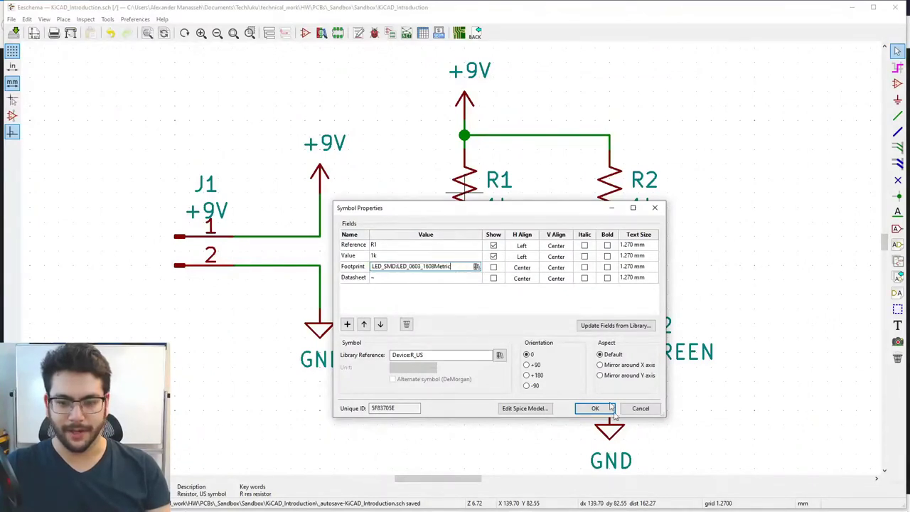
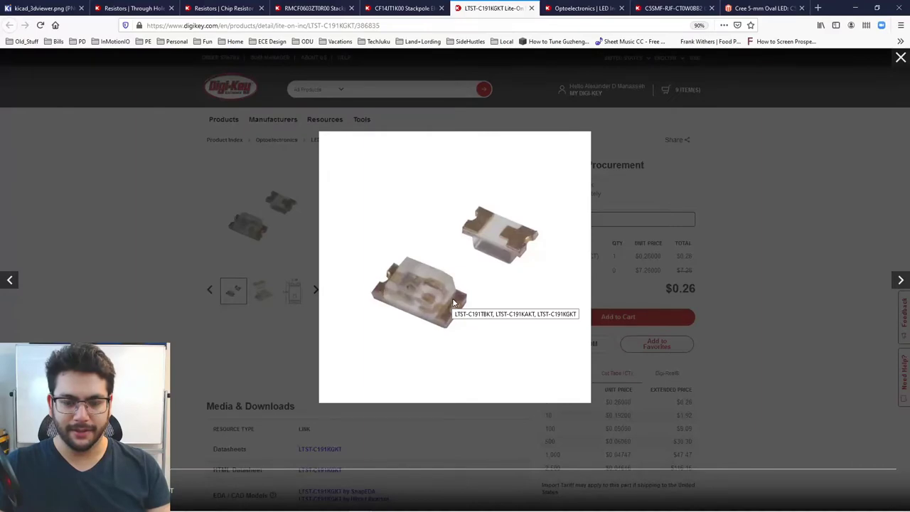
Switch back to KiCad's schematic editor, copy the LED_SMD:LED_0603_1608Metric footprint from R1's properties and clear it there
key("alt+Tab")
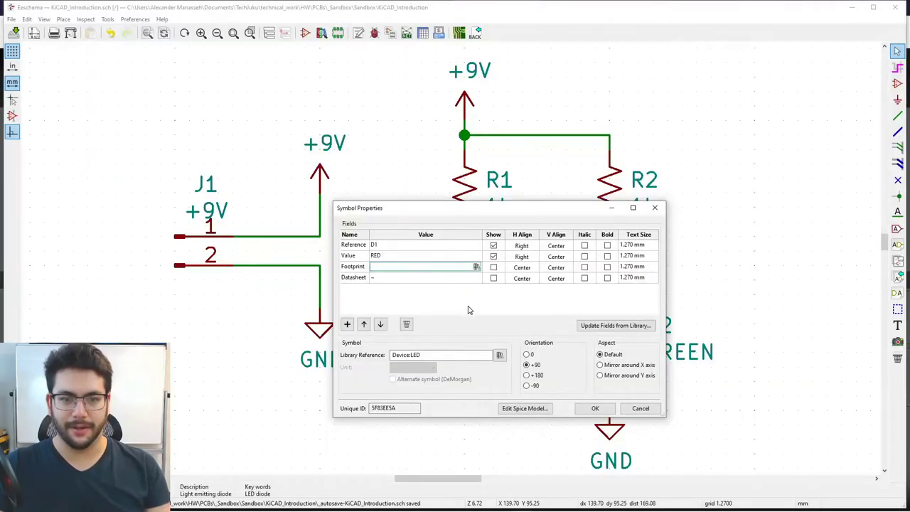
left_click(655, 207)
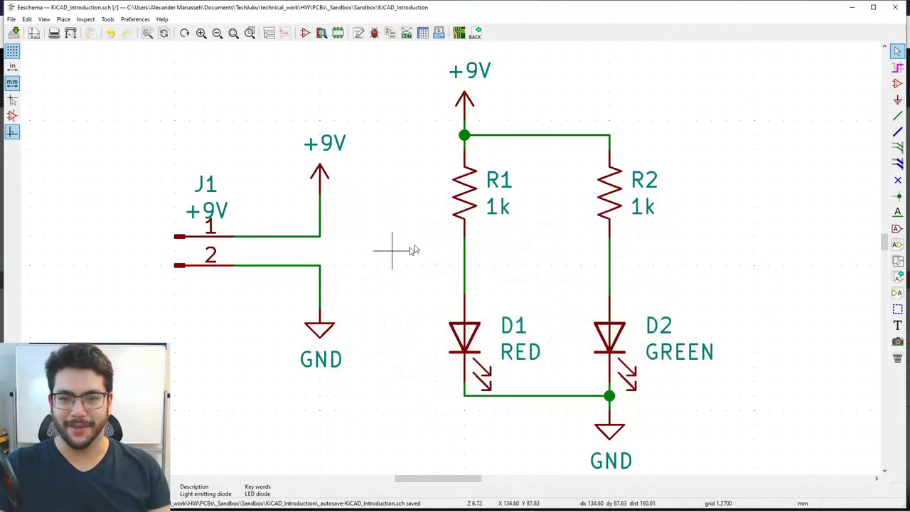
double_click(465, 194)
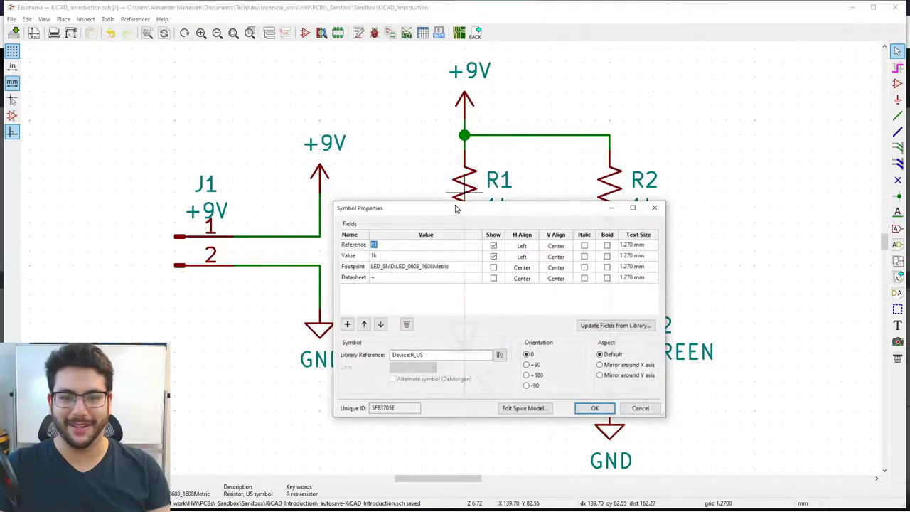
left_click(455, 269)
key("ctrl+c")
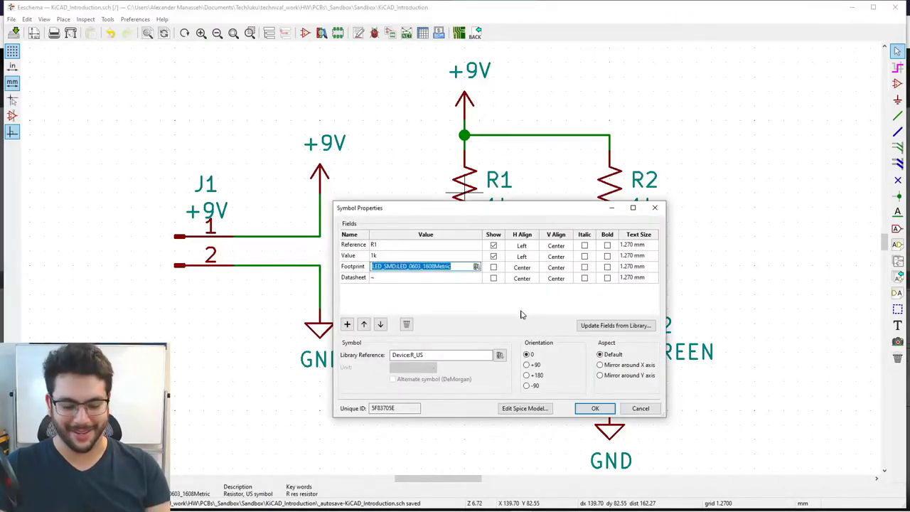
key("Delete")
left_click(595, 408)
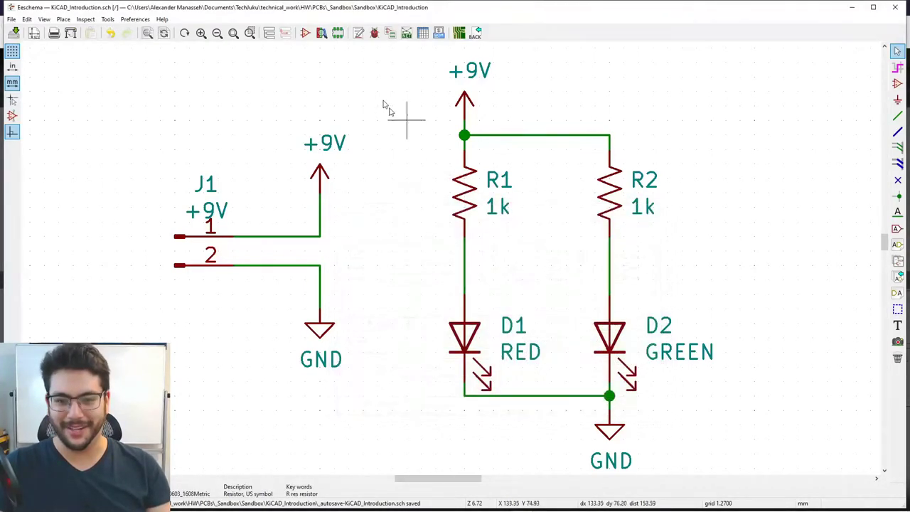
Paste LED_SMD:LED_0603_1608Metric as the footprint of the red LED D1
double_click(470, 341)
left_click(378, 268)
key("ctrl+v")
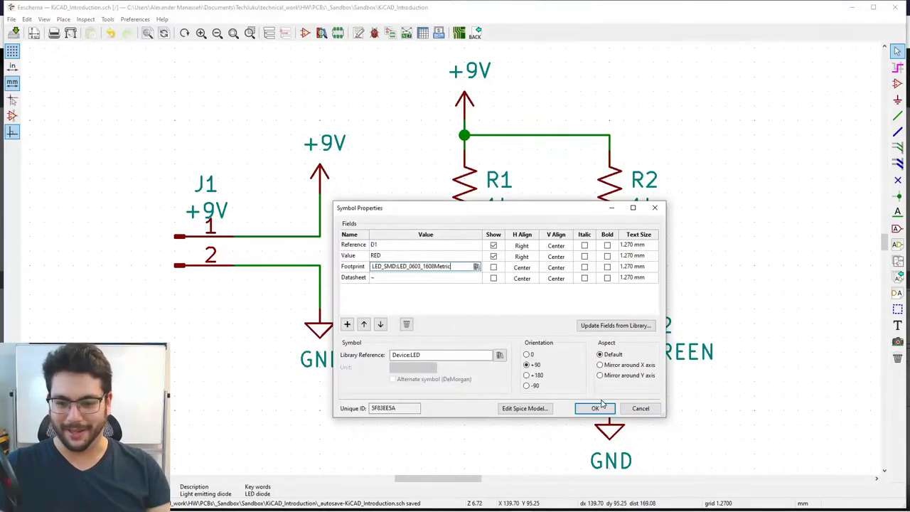
left_click(601, 408)
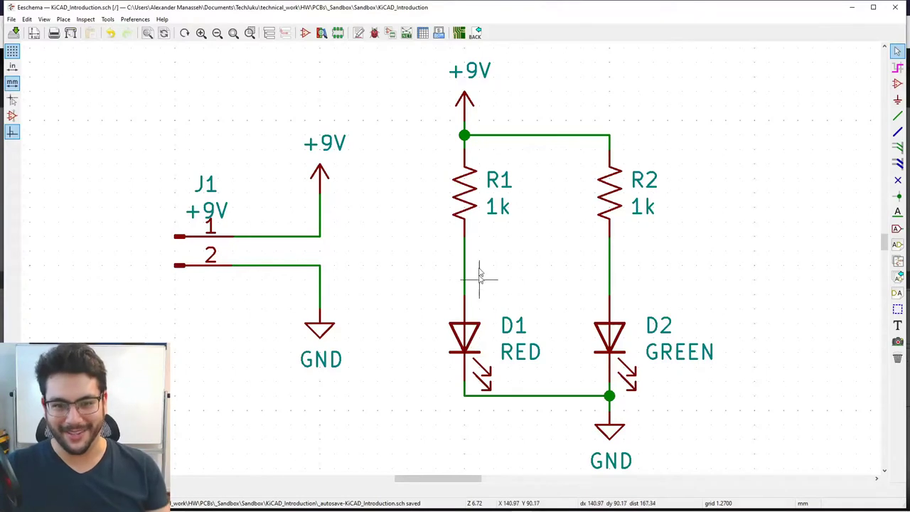
Pick R_0603_1608Metric from the Resistor_SMD footprint library for resistor R1
double_click(466, 198)
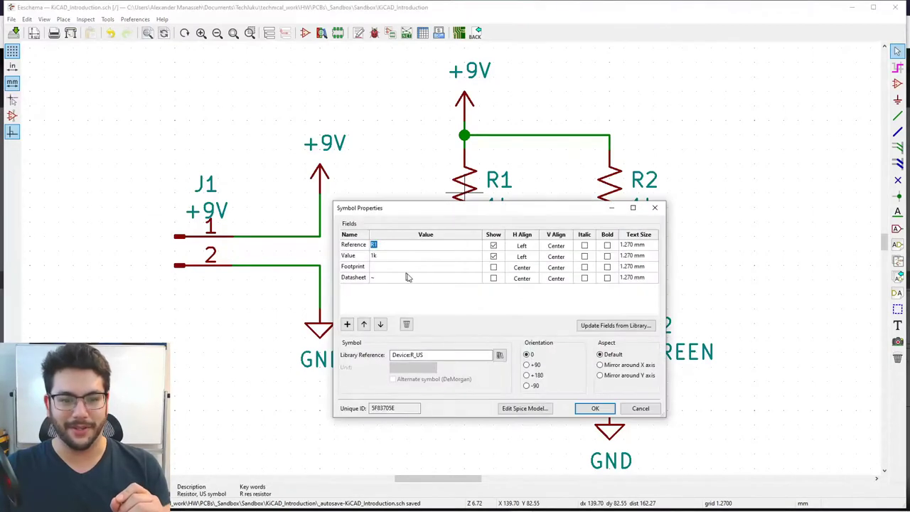
left_click(430, 270)
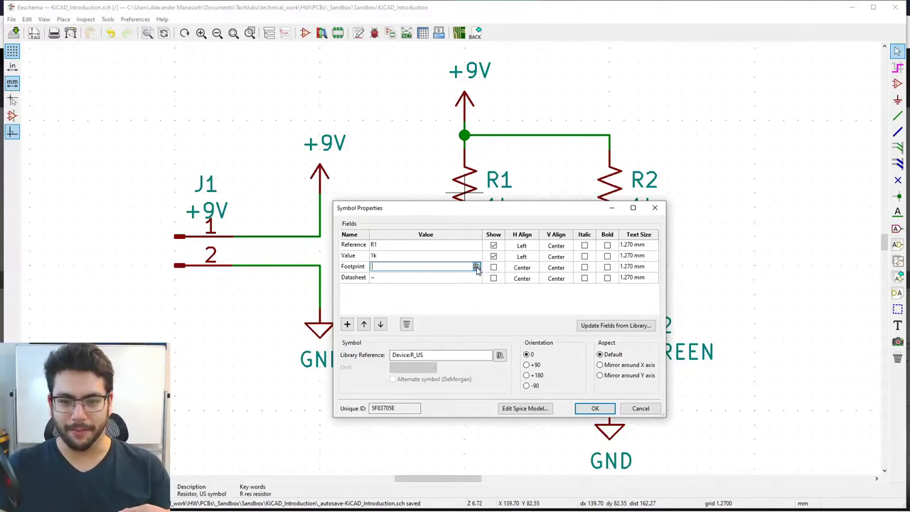
left_click(477, 267)
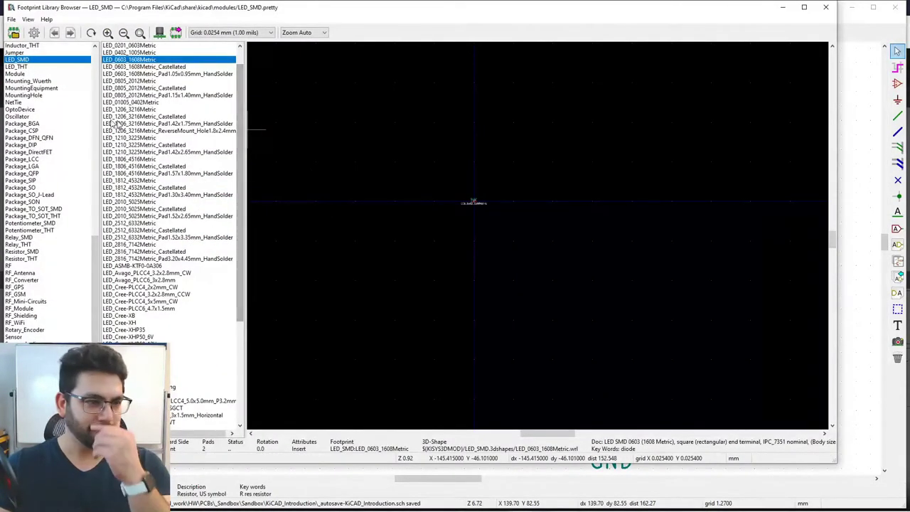
scroll(99, 264, "down", 2)
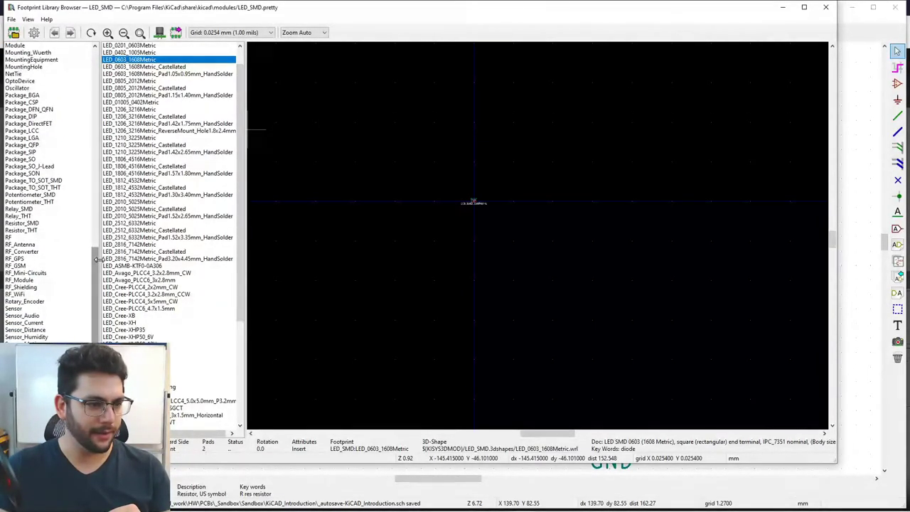
left_click(28, 224)
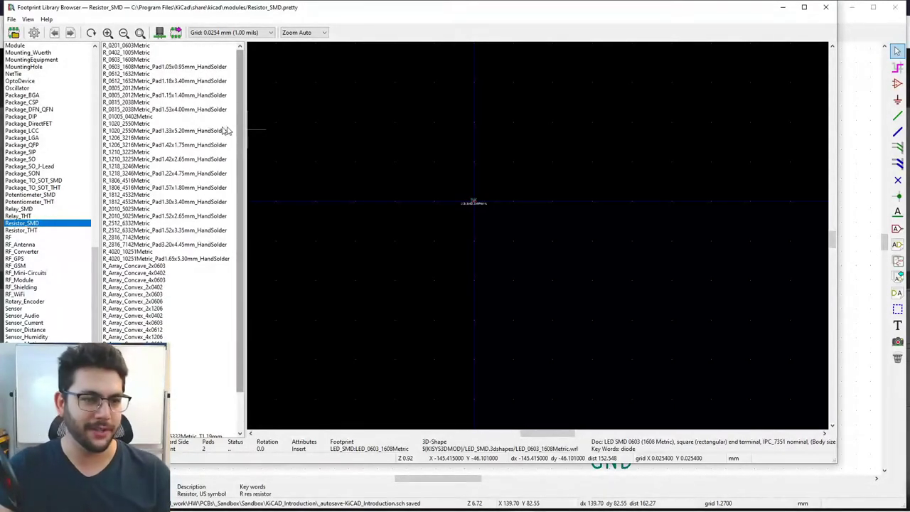
left_click(131, 60)
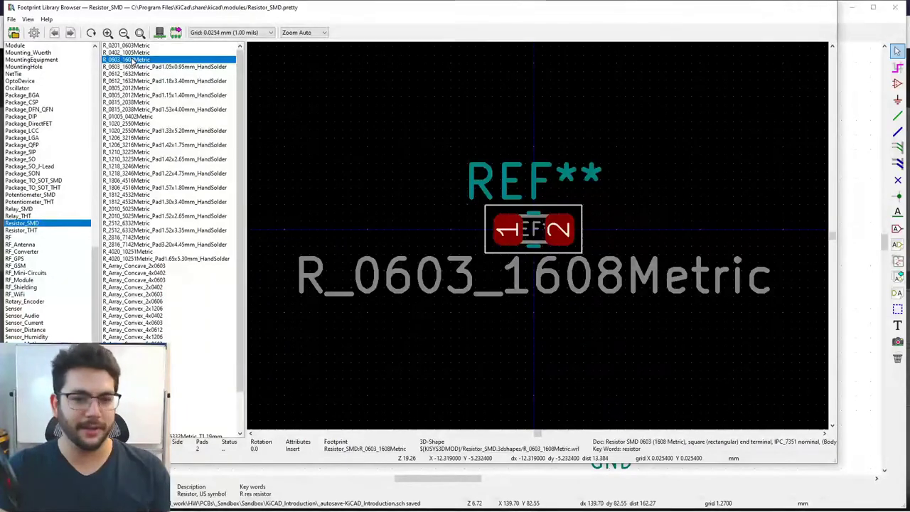
double_click(132, 60)
Reopen R1's footprint browser and inspect the R_0603_1608Metric footprint's 3D model up close from tilted and rotated angles
left_click(477, 267)
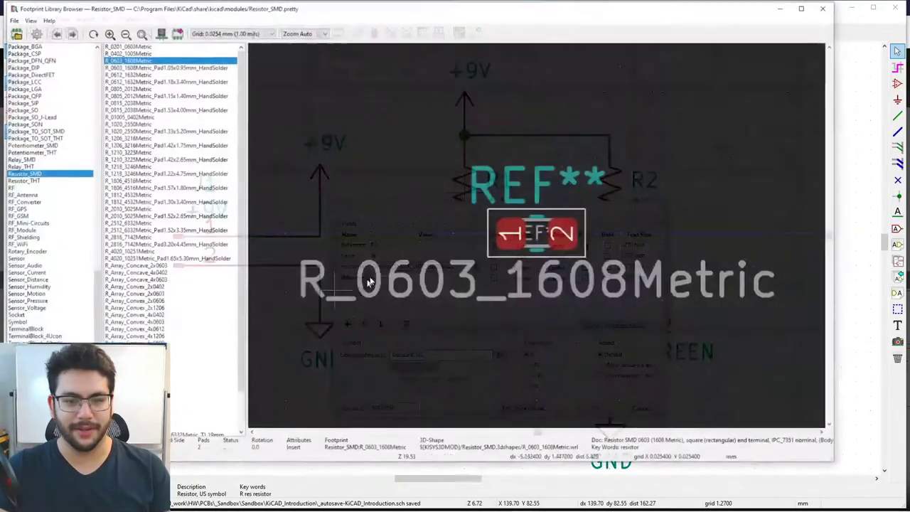
left_click(160, 32)
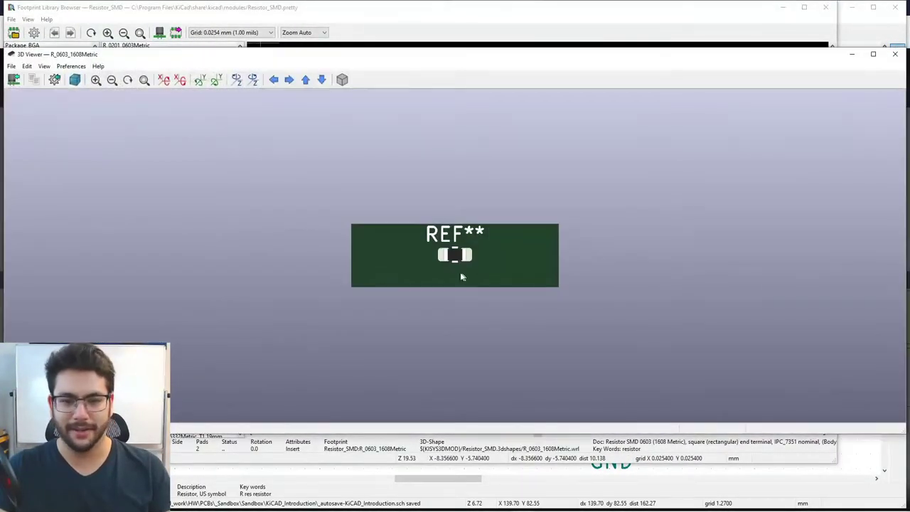
scroll(461, 256, "up", 5)
scroll(459, 257, "down", 5)
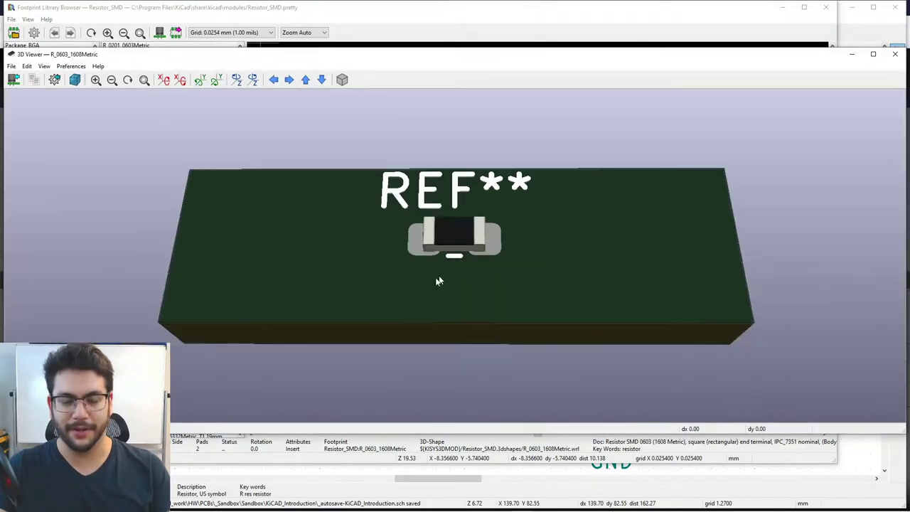
scroll(426, 238, "down", 1)
middle_click_drag(459, 235, 407, 233)
scroll(391, 241, "down", 3)
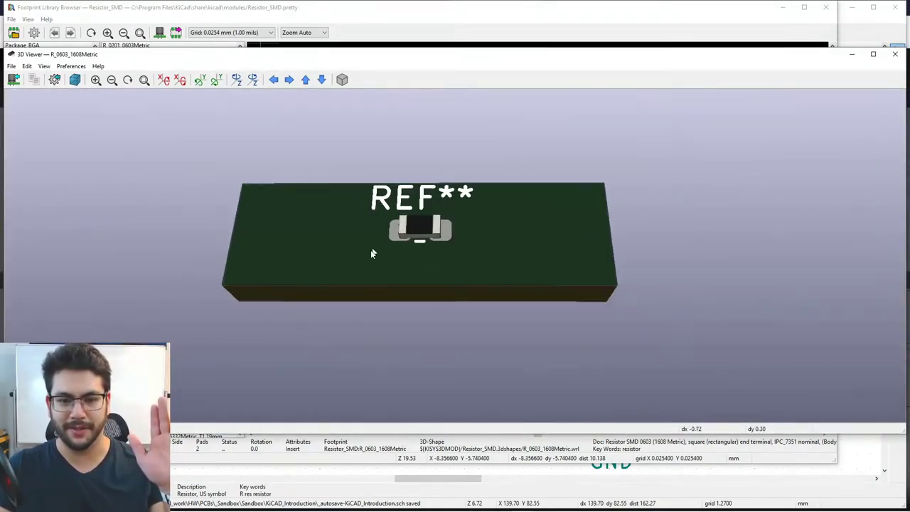
scroll(320, 245, "up", 3)
scroll(284, 243, "down", 3)
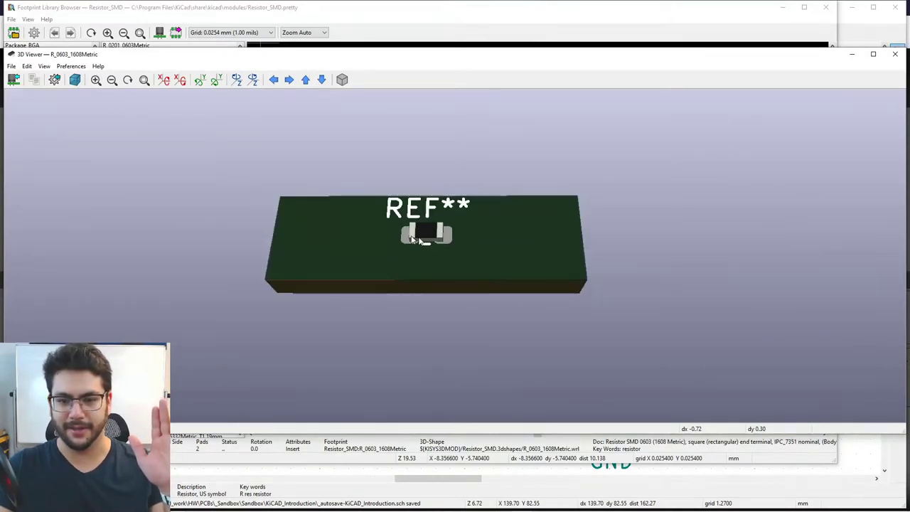
scroll(509, 219, "up", 10)
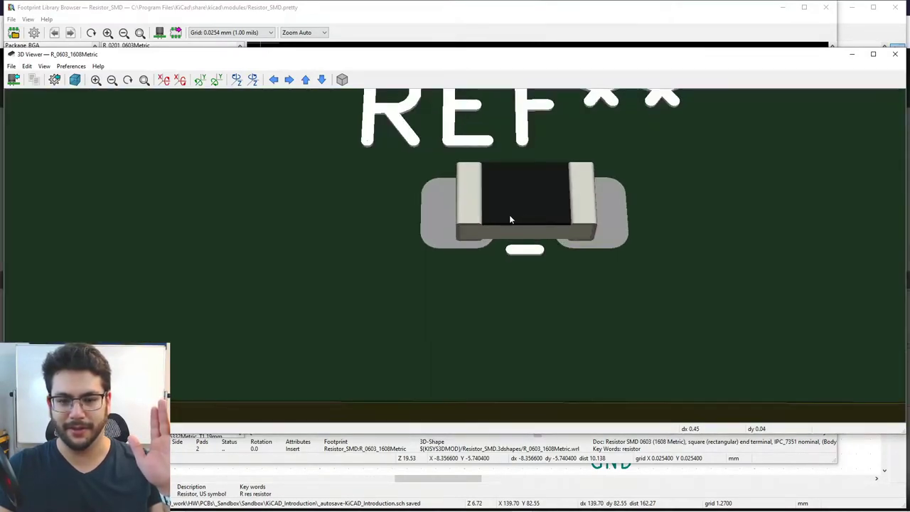
middle_click_drag(509, 220, 421, 264)
right_click(425, 259)
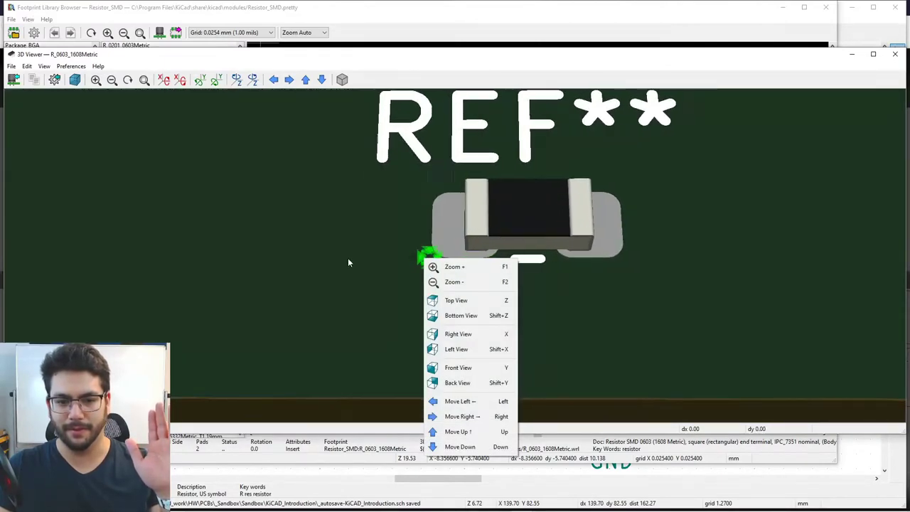
left_click_drag(475, 243, 443, 265)
left_click_drag(487, 247, 142, 256)
left_click_drag(2, 242, 454, 267)
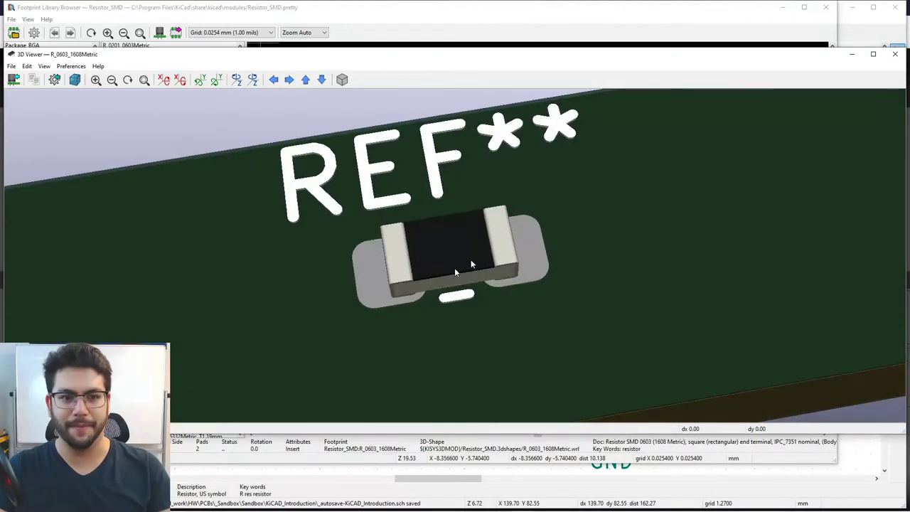
key("alt+F4")
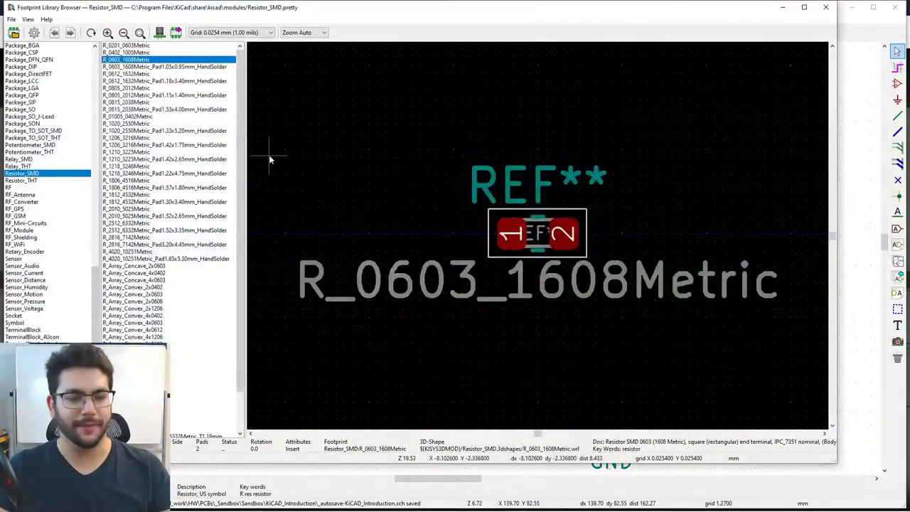
Choose Resistor_SMD:R_0603_1608Metric again as R1's footprint and apply the symbol properties
double_click(133, 59)
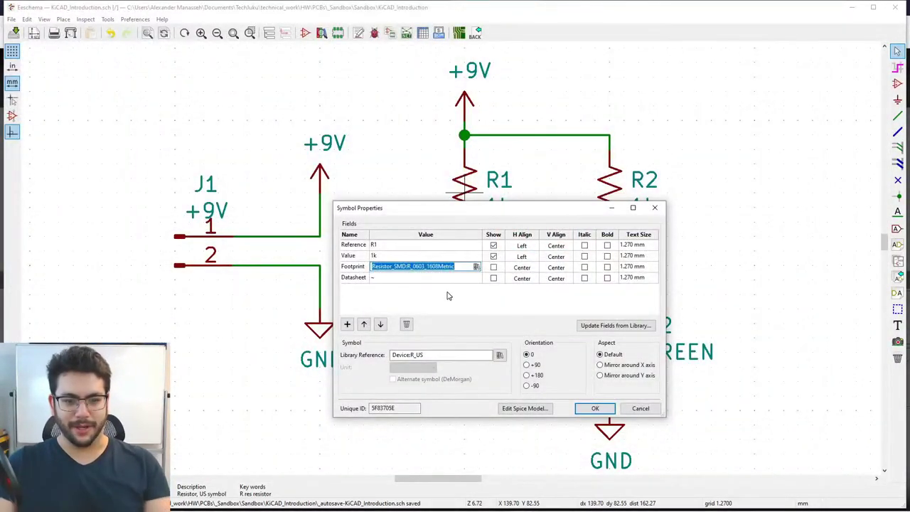
left_click(439, 266)
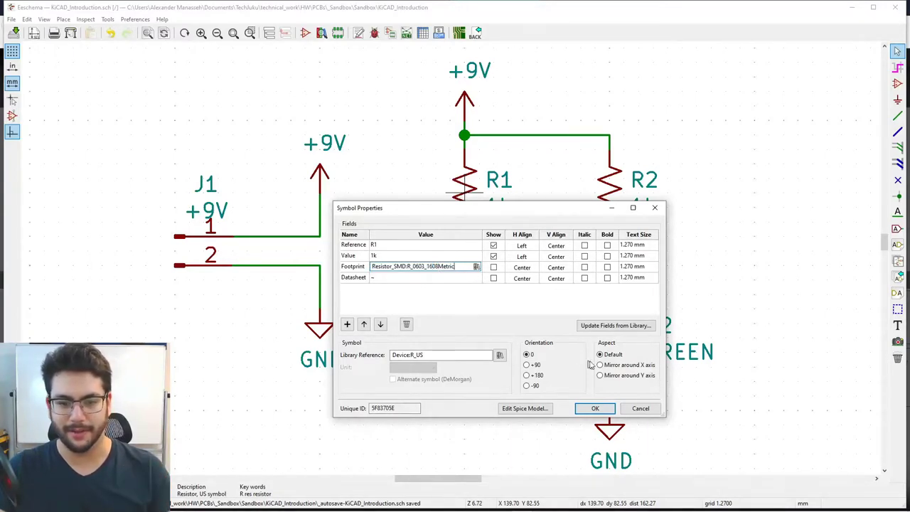
left_click(596, 408)
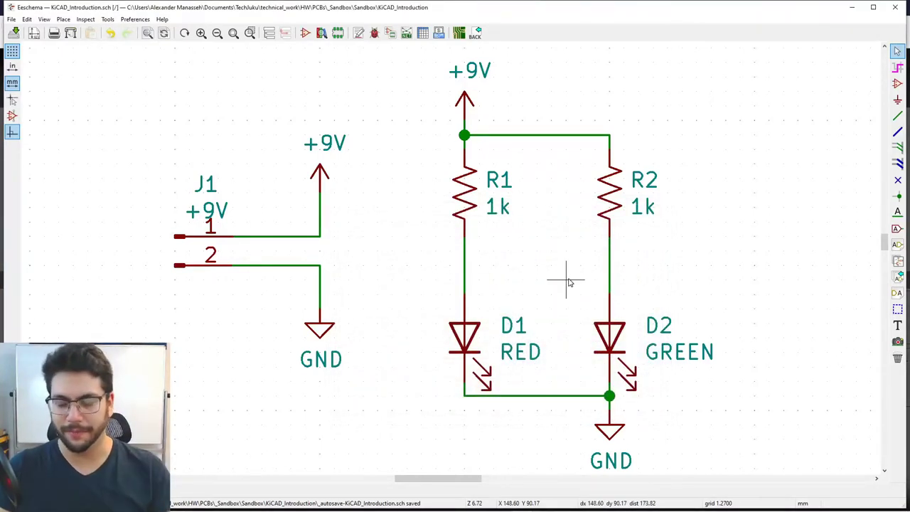
mouse_move(561, 270)
left_mouse_down()
mouse_move(538, 275)
mouse_move(559, 280)
left_mouse_up()
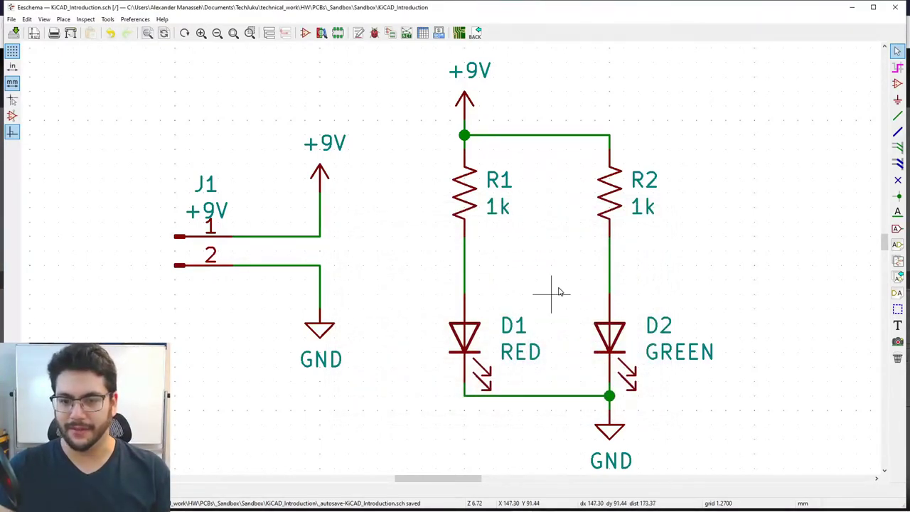
Open resistor R2's symbol properties and bring up the footprint library browser for its Footprint field
middle_click_drag(583, 274, 518, 263)
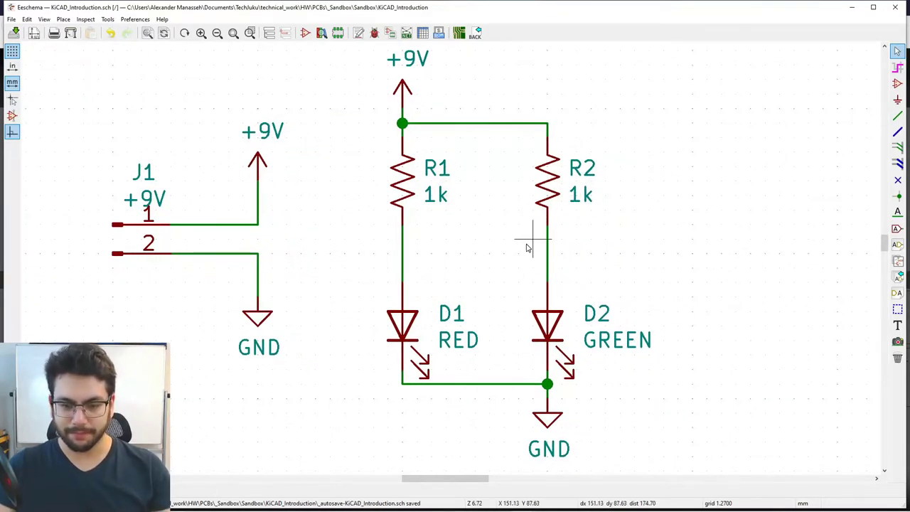
double_click(551, 183)
left_click(409, 267)
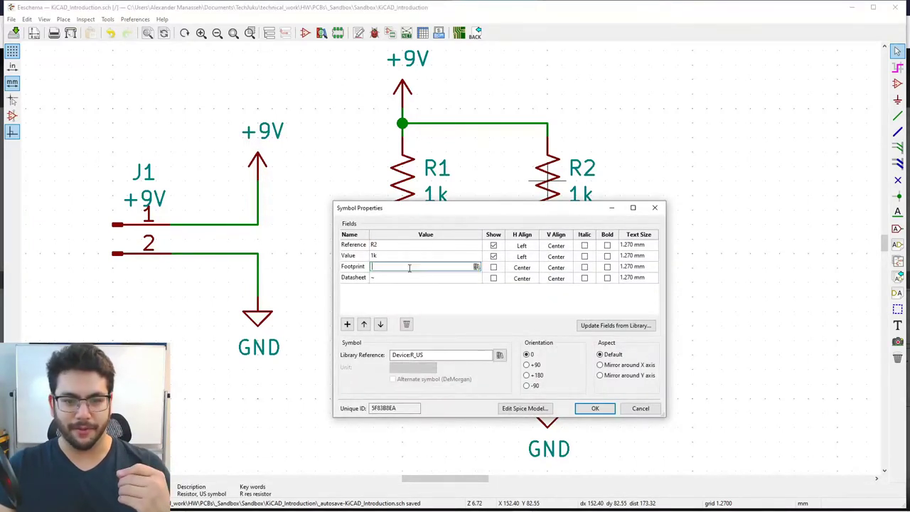
left_click(476, 268)
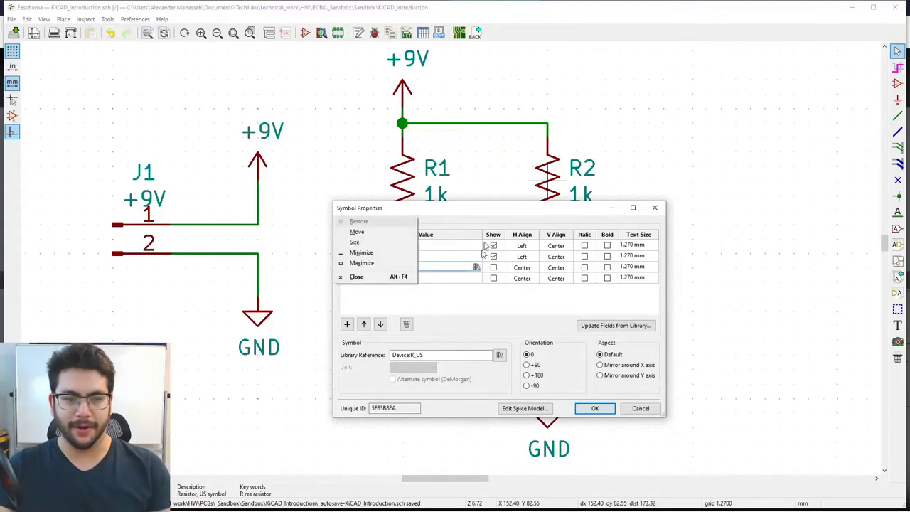
Switch to the web browser and examine the package and size attributes of the CF14JT1K00 through-hole resistor on Digi-Key
key("alt+Tab")
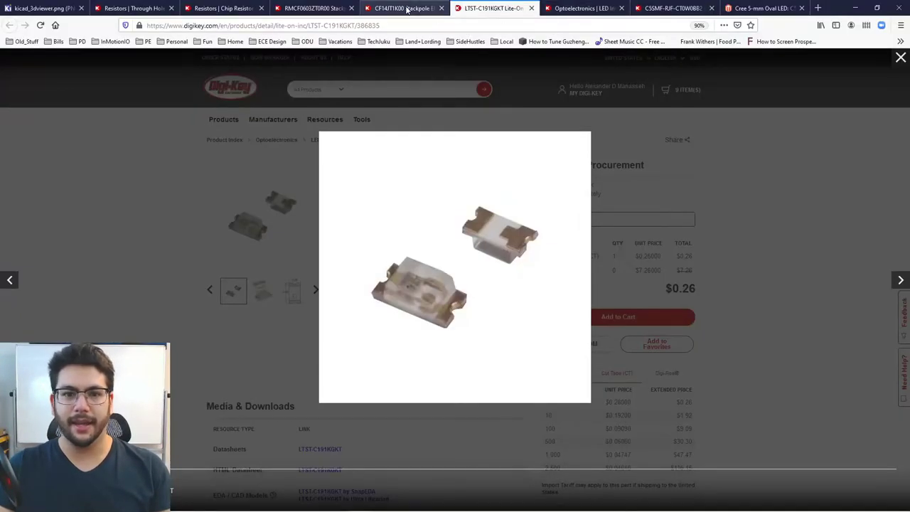
left_click(401, 8)
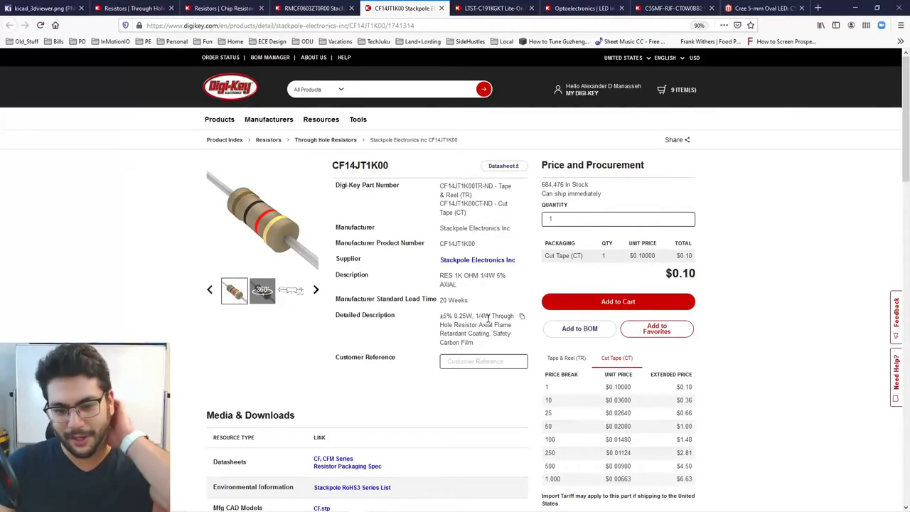
left_click(459, 333)
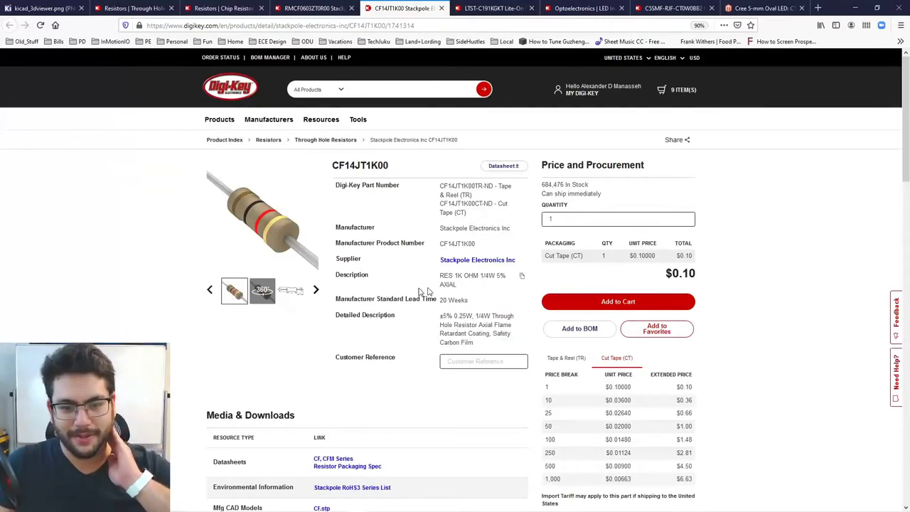
scroll(427, 299, "down", 6)
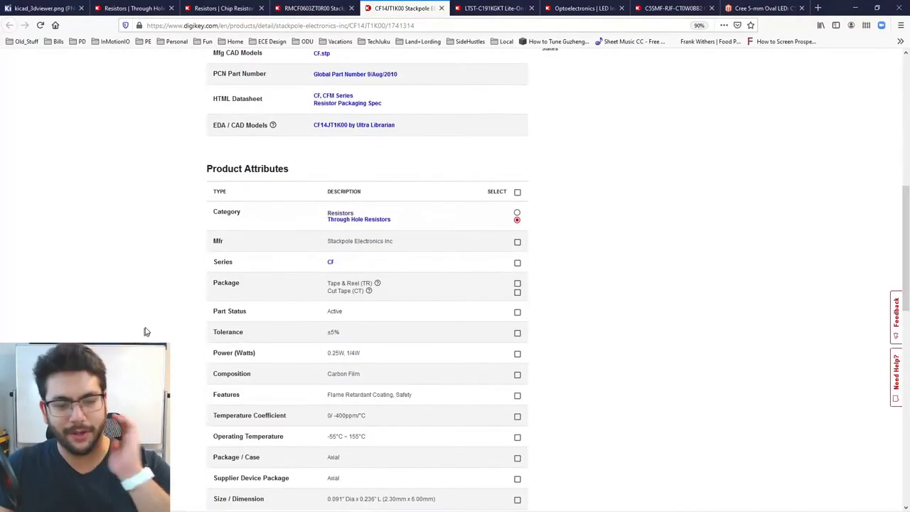
scroll(145, 332, "down", 3)
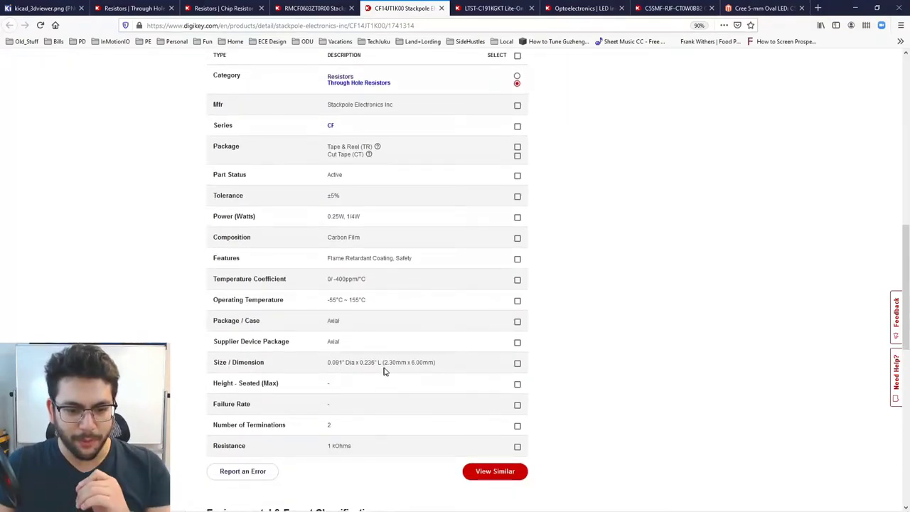
left_click_drag(384, 364, 431, 365)
left_click(428, 370)
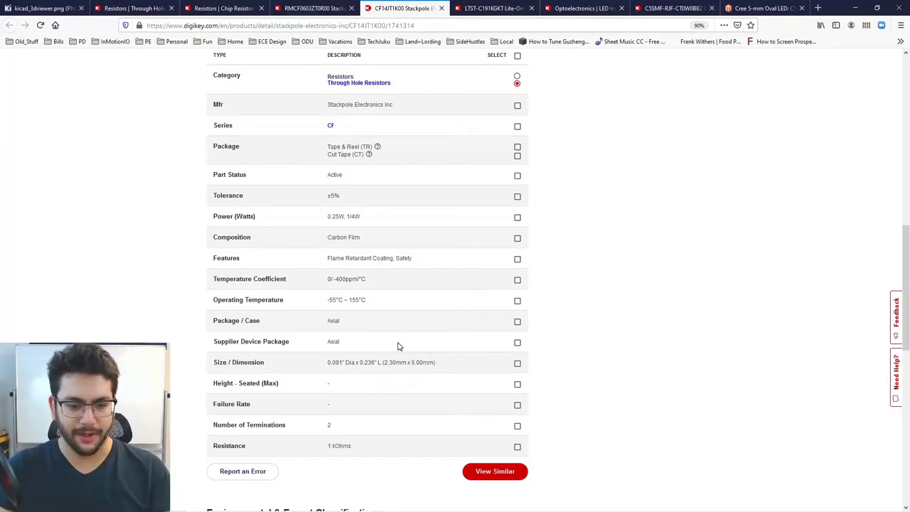
scroll(399, 346, "up", 10)
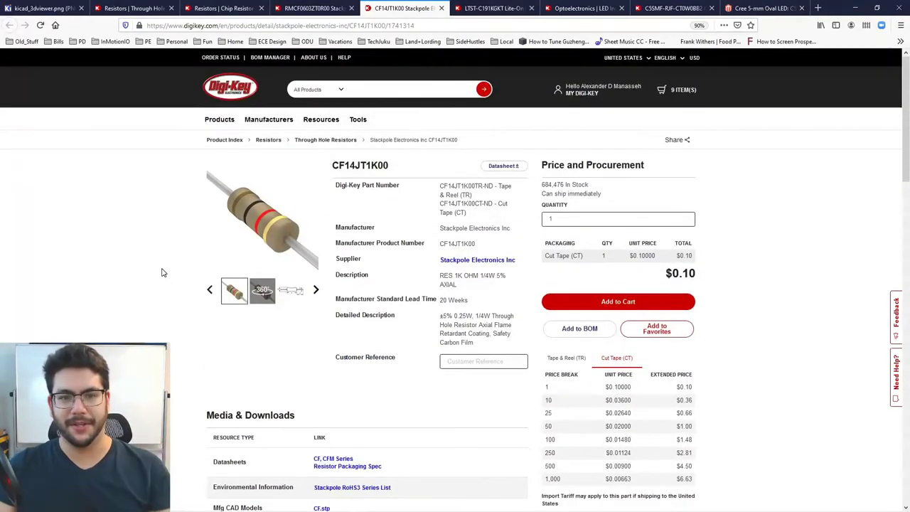
key("alt+Tab")
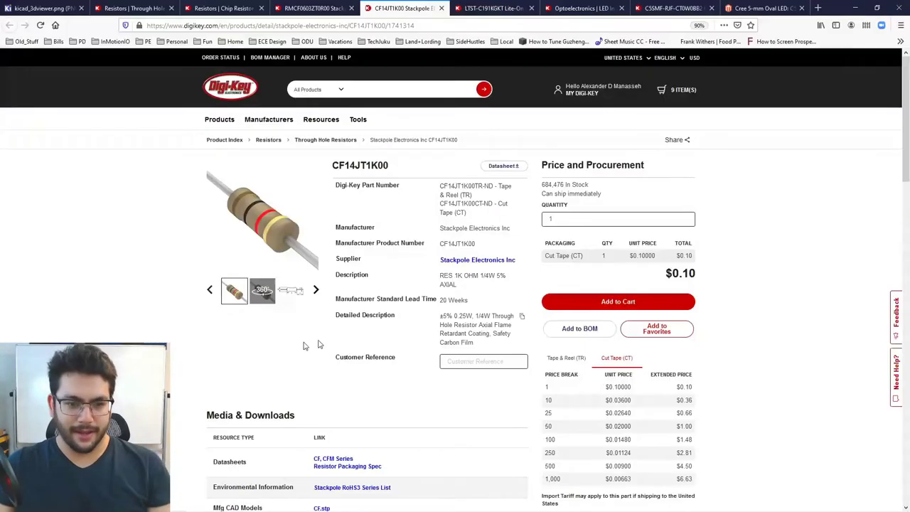
scroll(214, 364, "down", 10)
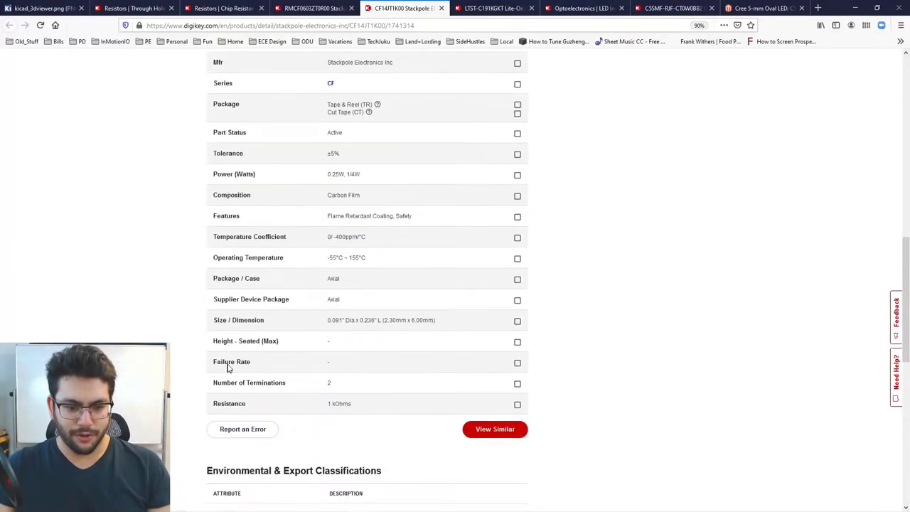
left_click(422, 320)
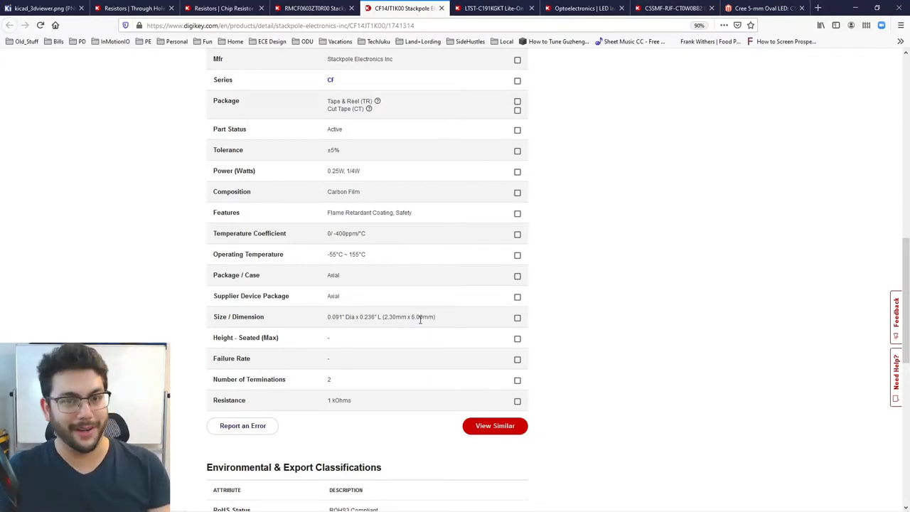
Return to the Footprint Library Browser, choose the Resistor_THT library and preview the Axial_DIN0207 L6.3mm D2.5mm footprints with different pitches
key("alt+Tab")
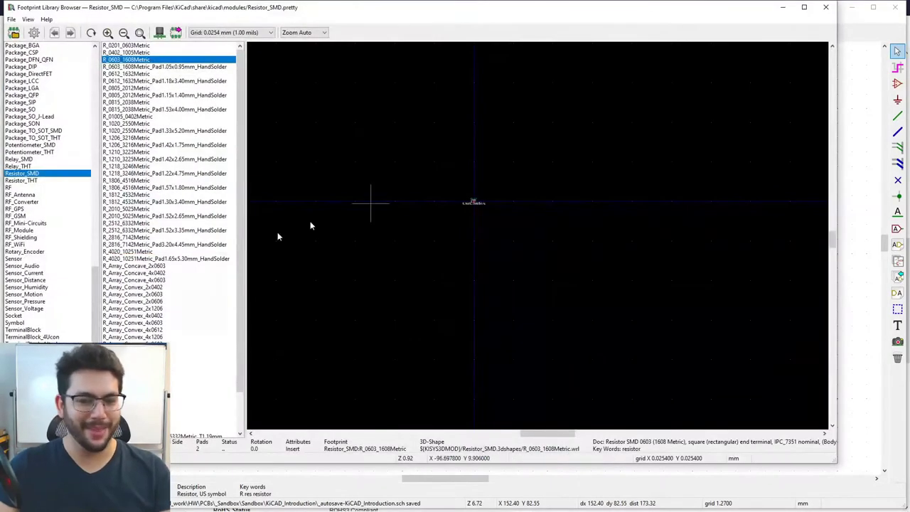
left_click(37, 182)
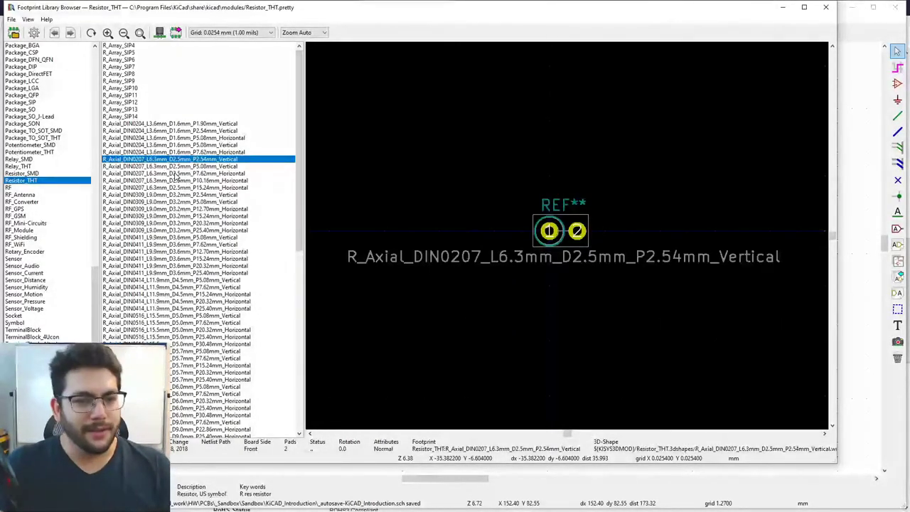
key("Down")
key("Down")
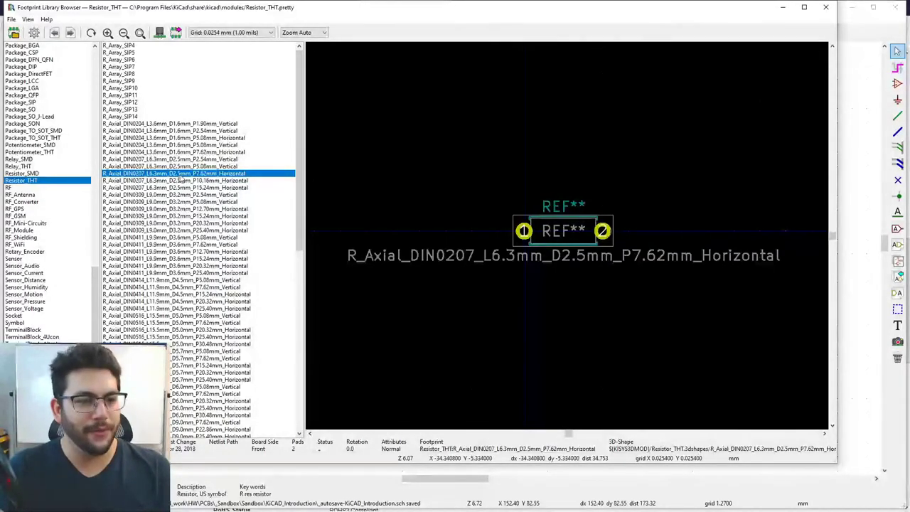
key("Up")
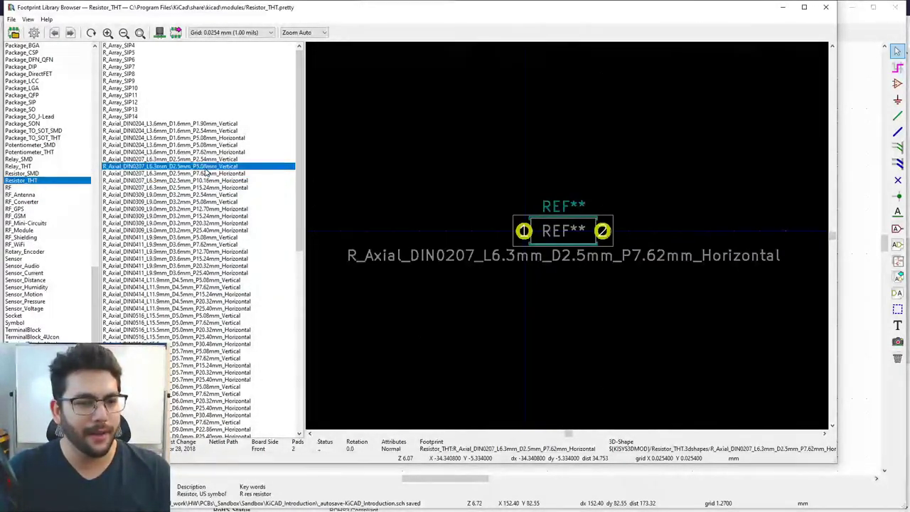
key("Down")
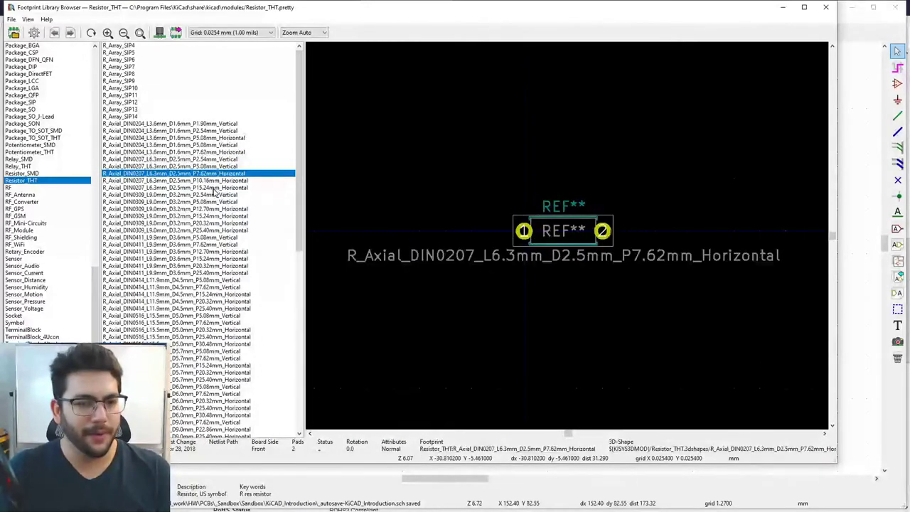
key("Down")
key("Down")
key("Down")
key("Up")
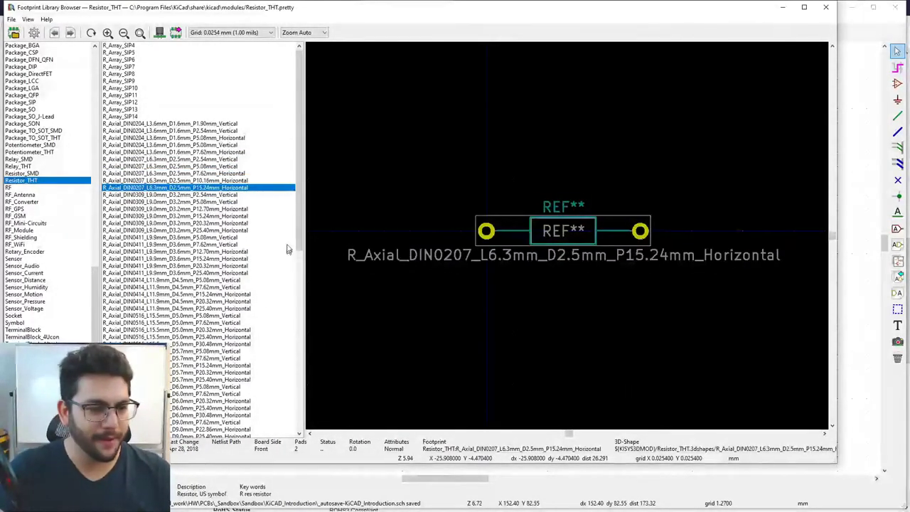
Compare the large Axial_DIN0922 L20.0mm D9.0mm resistor footprints with the small Axial_DIN0204 L3.6mm D1.6mm ones
left_click_drag(299, 220, 306, 331)
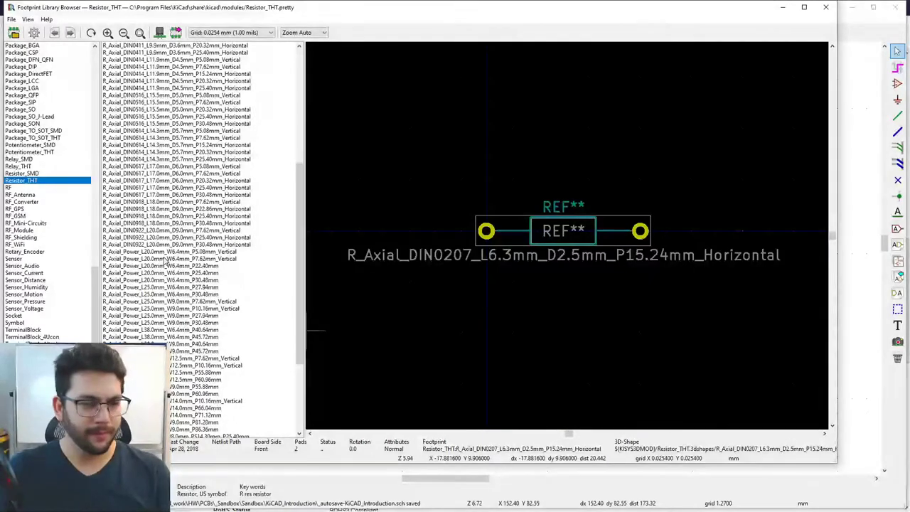
left_click(213, 244)
left_click(203, 230)
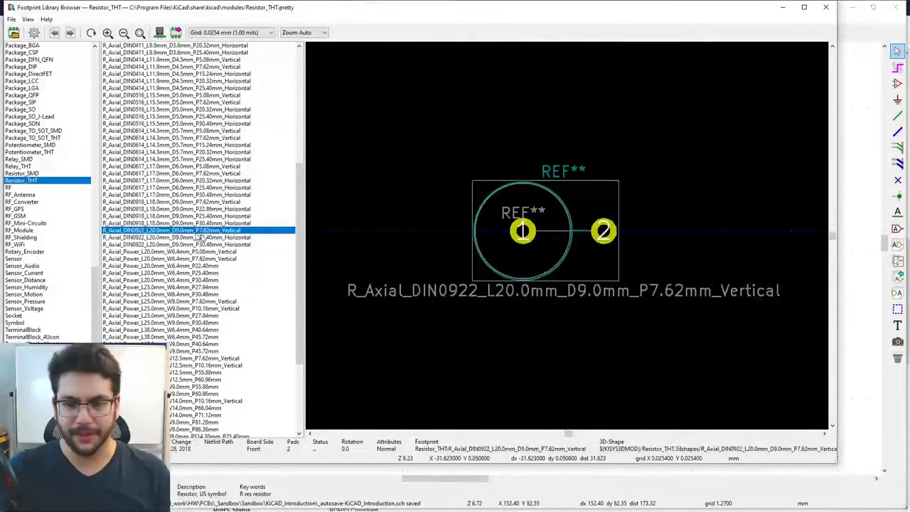
left_click_drag(294, 237, 307, 114)
left_click(158, 125)
key("Down")
key("Down")
key("Down")
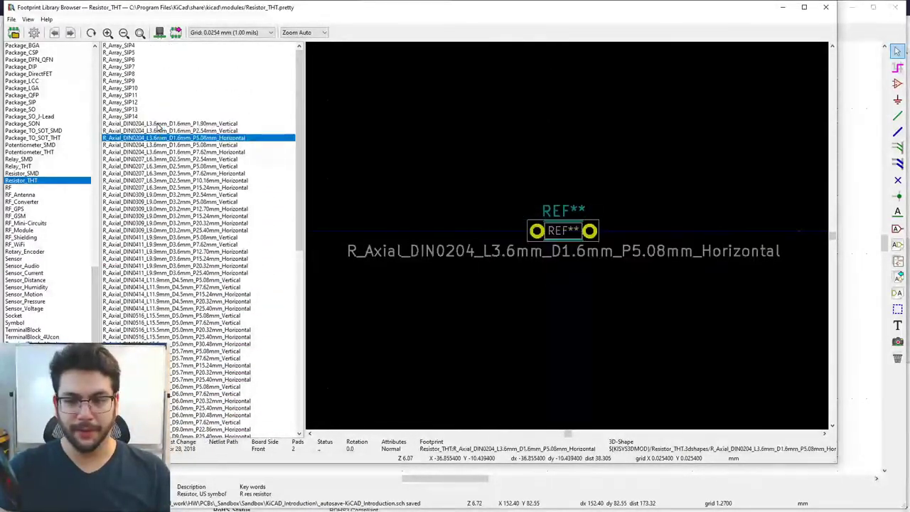
key("Up")
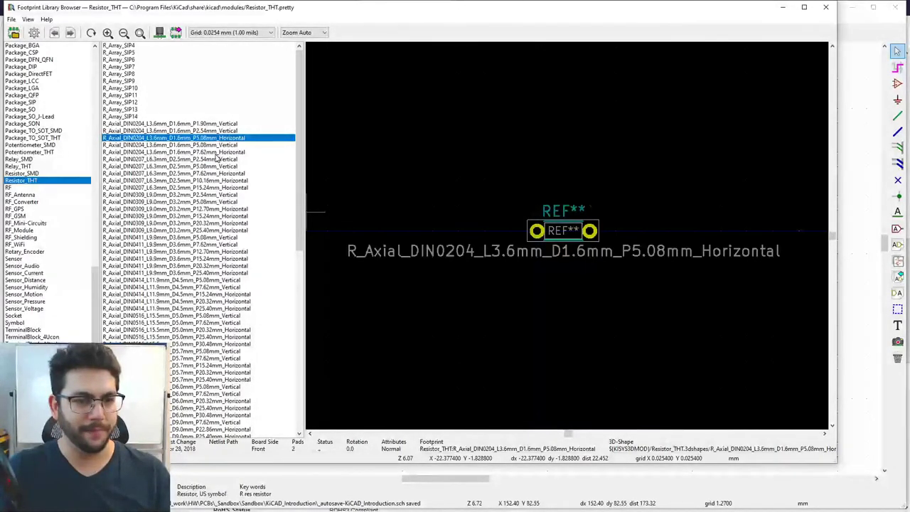
Recheck the resistor's Size / Dimension entry on the Digi-Key page and return to the Footprint Library Browser
key("alt+Tab")
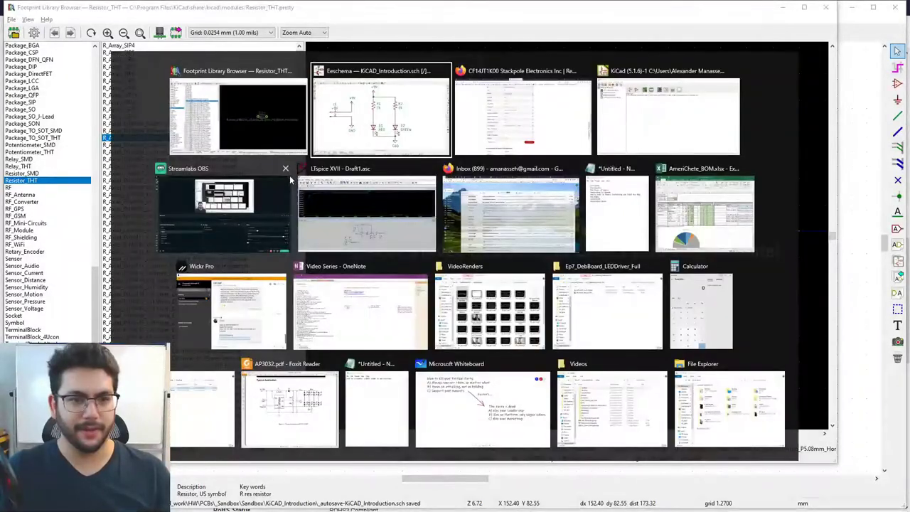
key("alt+Tab")
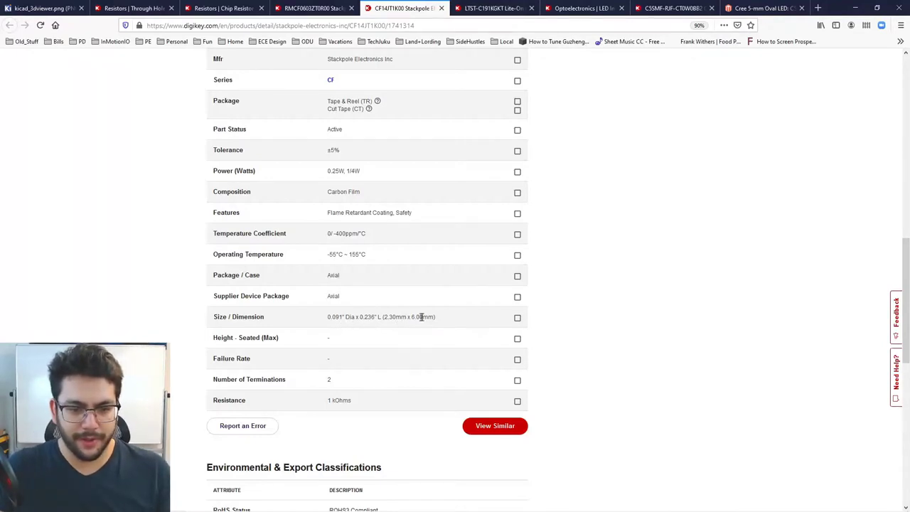
key("alt+Tab")
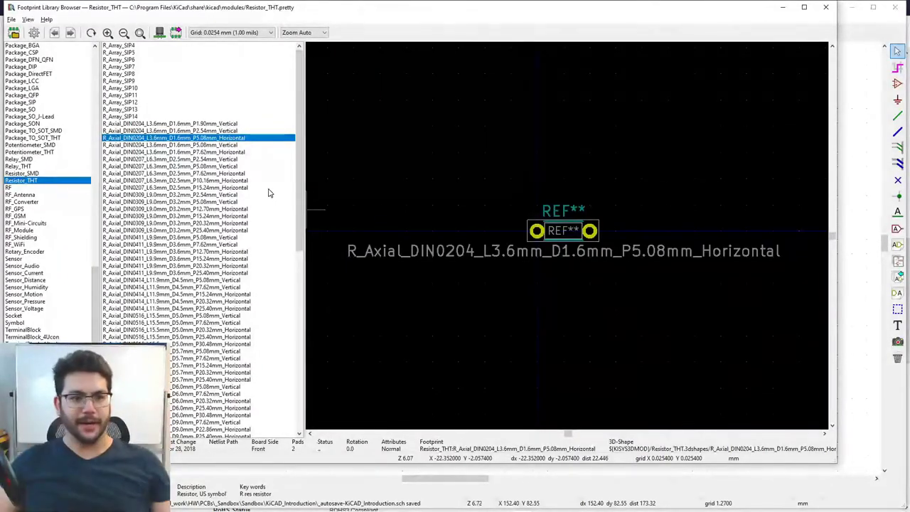
Select the R_Axial_DIN0204_L3.6mm_D1.6mm_P7.62mm_Horizontal footprint and inspect its pads and leads up close
left_click(198, 152)
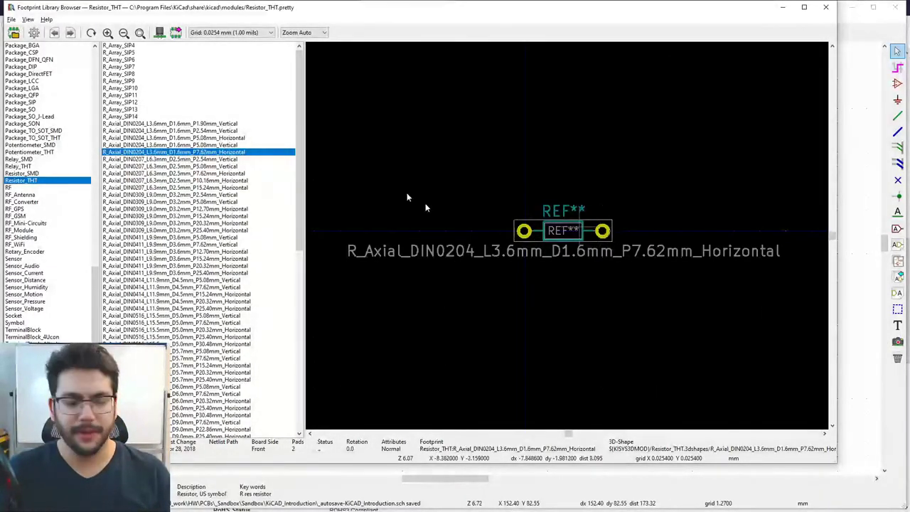
scroll(596, 228, "up", 3)
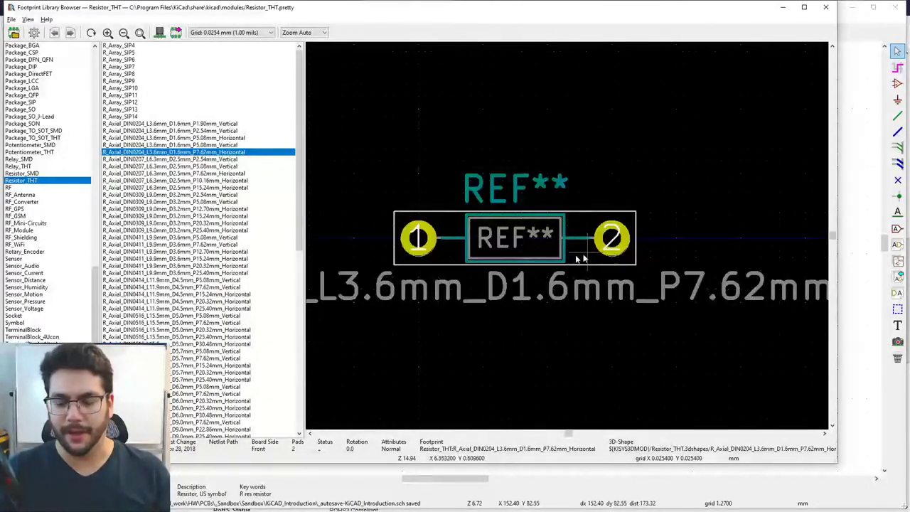
scroll(512, 234, "left", 2, "ctrl")
scroll(576, 232, "up", 3)
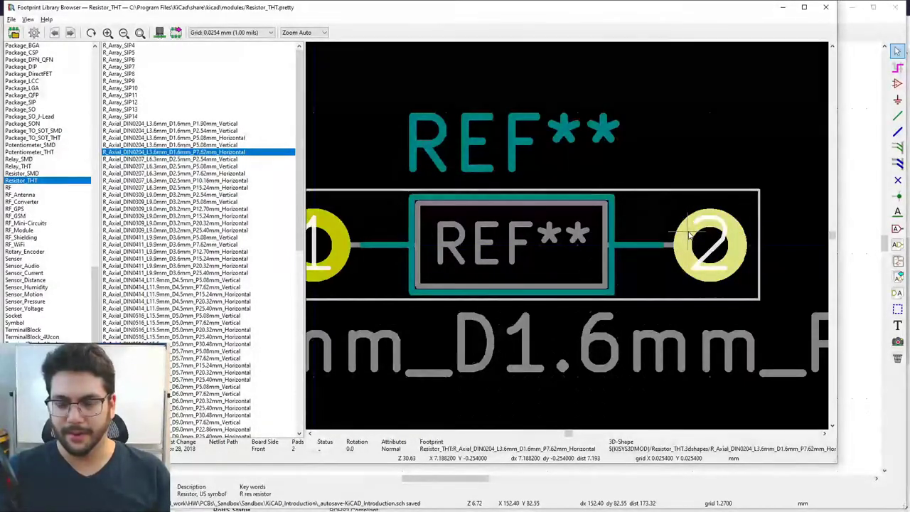
right_click(688, 235)
left_click(686, 235)
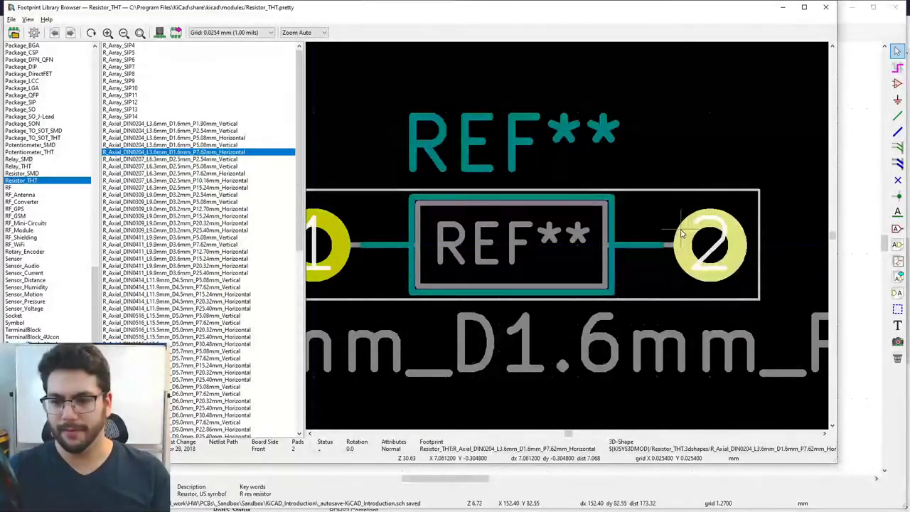
right_click(693, 240)
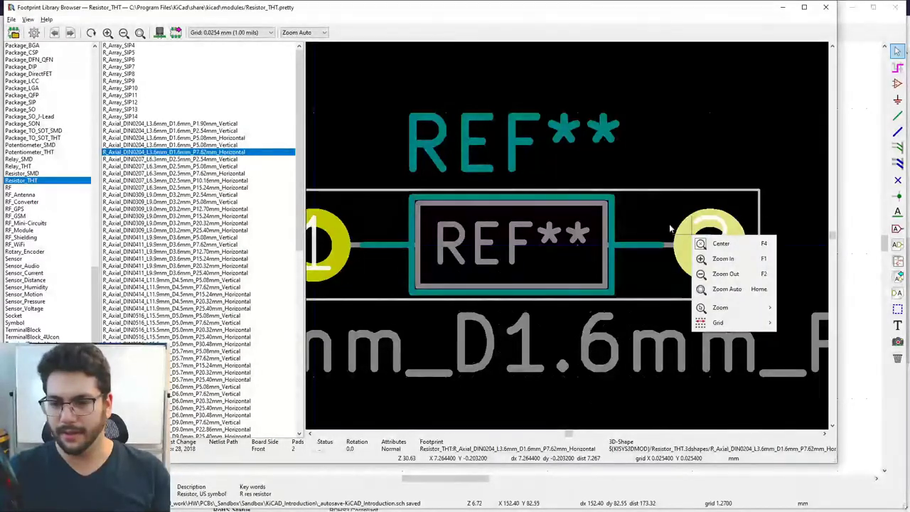
left_click(669, 222)
middle_click_drag(664, 220, 732, 224)
scroll(711, 226, "up", 1)
scroll(703, 226, "down", 2)
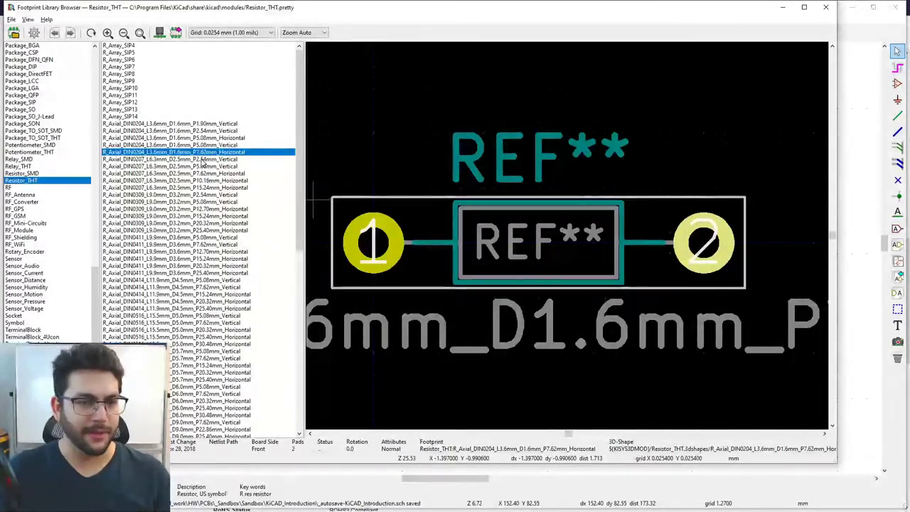
Preview R_Axial_DIN0207_L6.3mm_D2.5mm_P2.54mm_Vertical, then reselect R_Axial_DIN0204_L3.6mm_D1.6mm_P7.62mm_Horizontal and examine its body outline
left_click(185, 159)
left_click(153, 153)
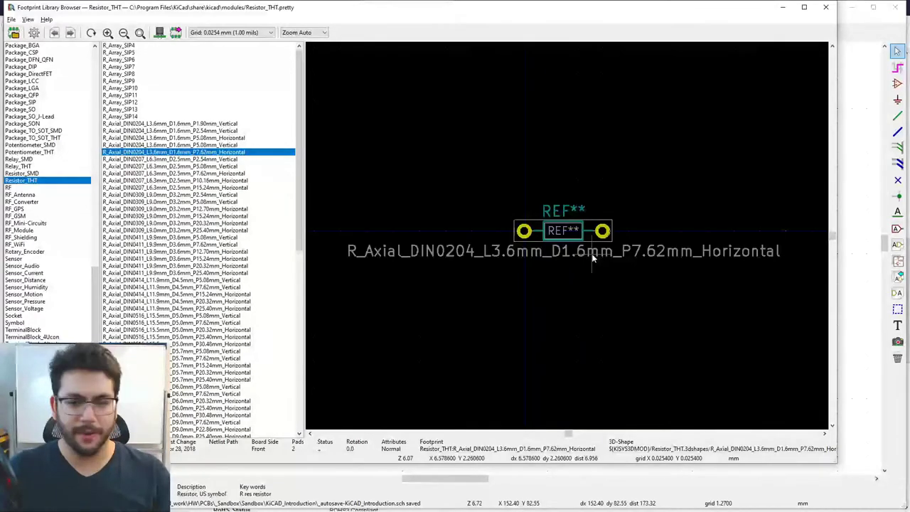
scroll(574, 229, "up", 5)
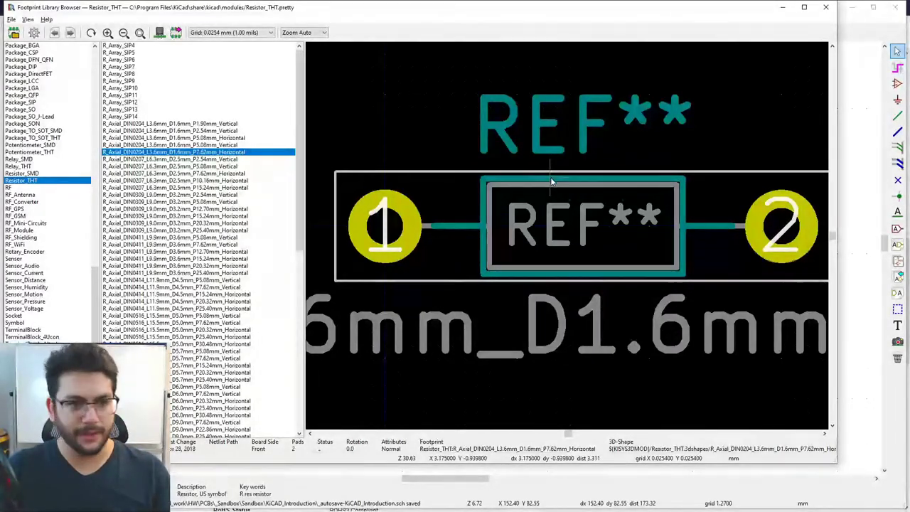
scroll(569, 249, "down", 1)
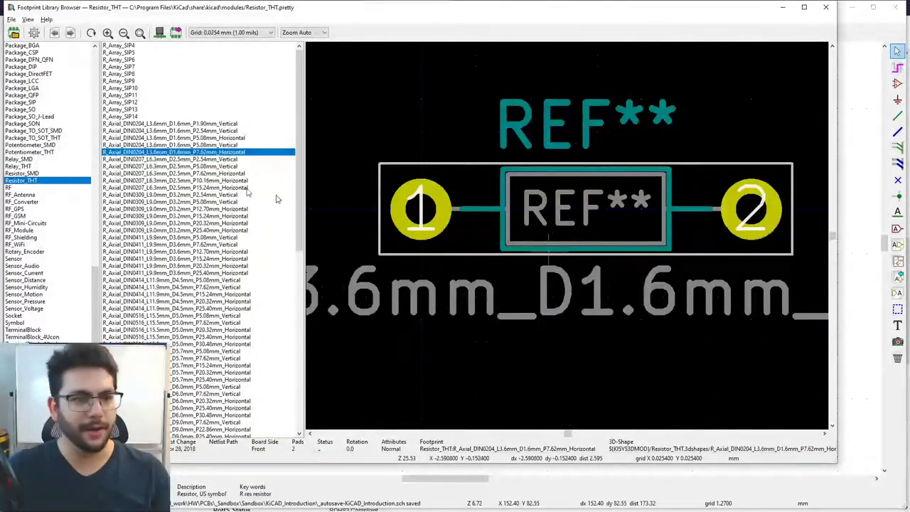
Select the R_Axial_DIN0207_L6.3mm_D2.5mm_P7.62mm_Horizontal footprint and compare it with the resistor's Size / Dimension entry on the Digi-Key page
left_click(181, 160)
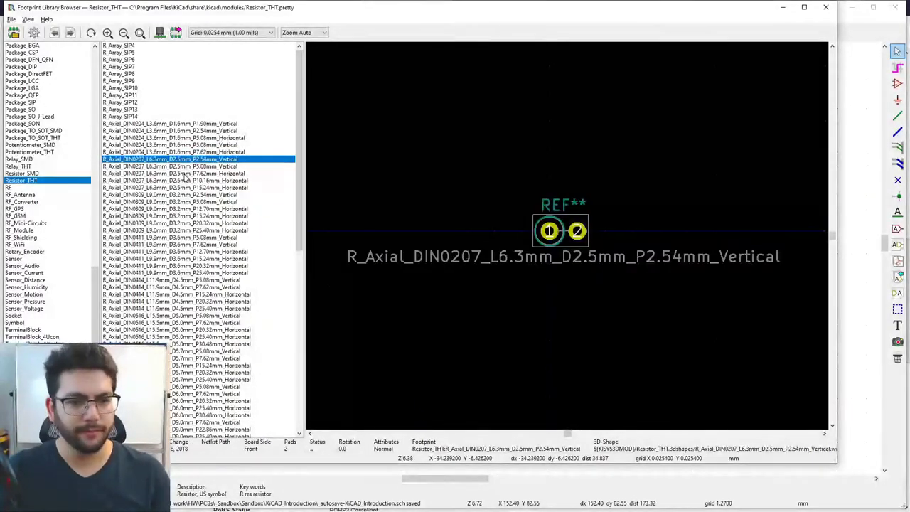
left_click(184, 174)
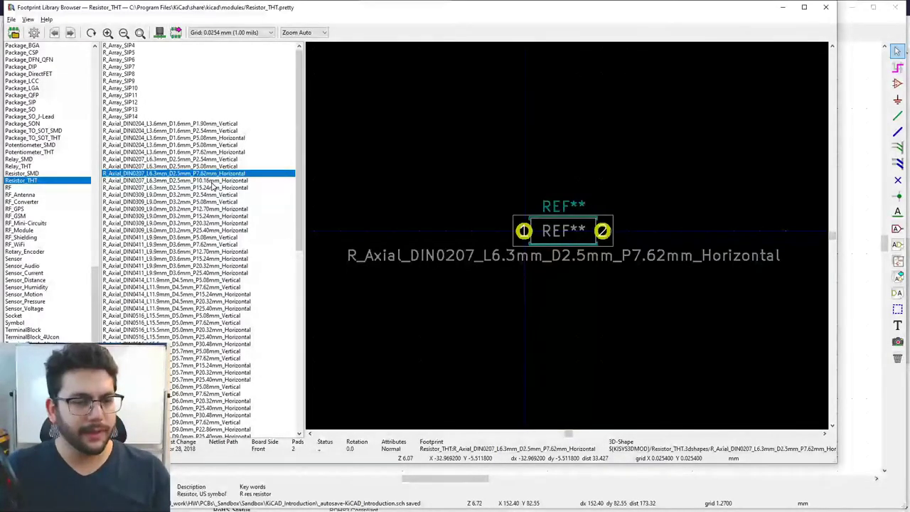
key("alt+Tab")
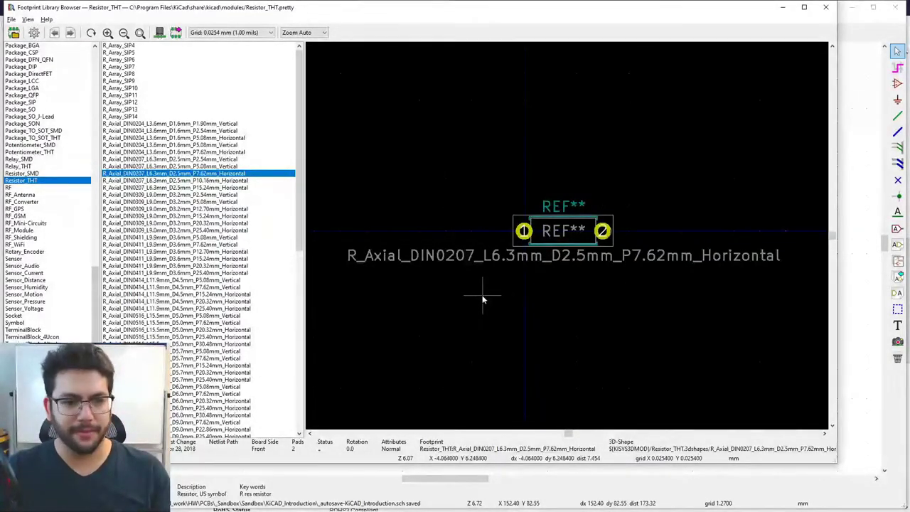
key("alt+Tab")
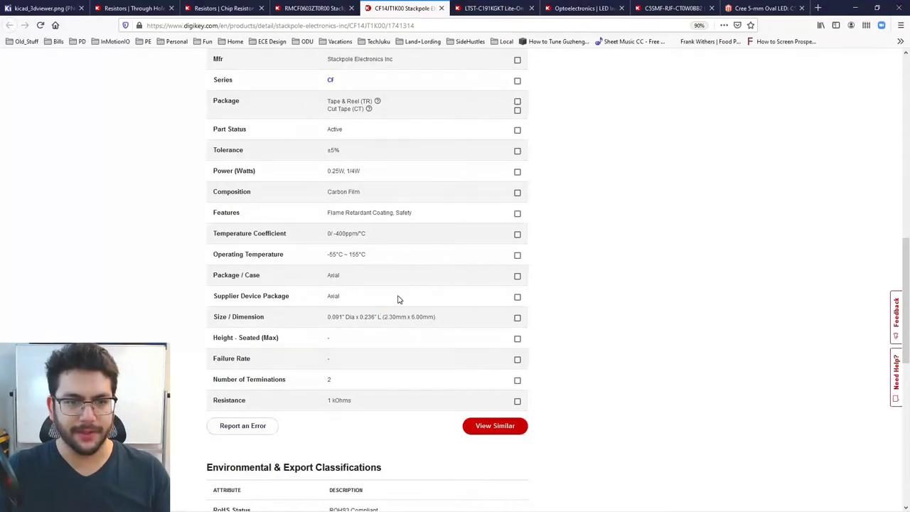
scroll(398, 299, "up", 3)
key("alt+Tab")
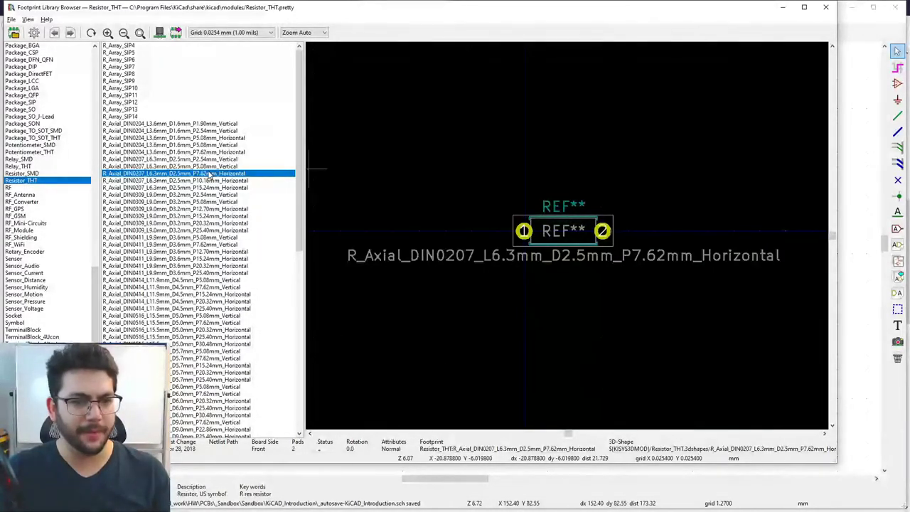
Inspect the selected DIN0207 7.62 mm horizontal resistor footprint in the 3D Viewer from an angled view, then close the viewer
left_click(159, 32)
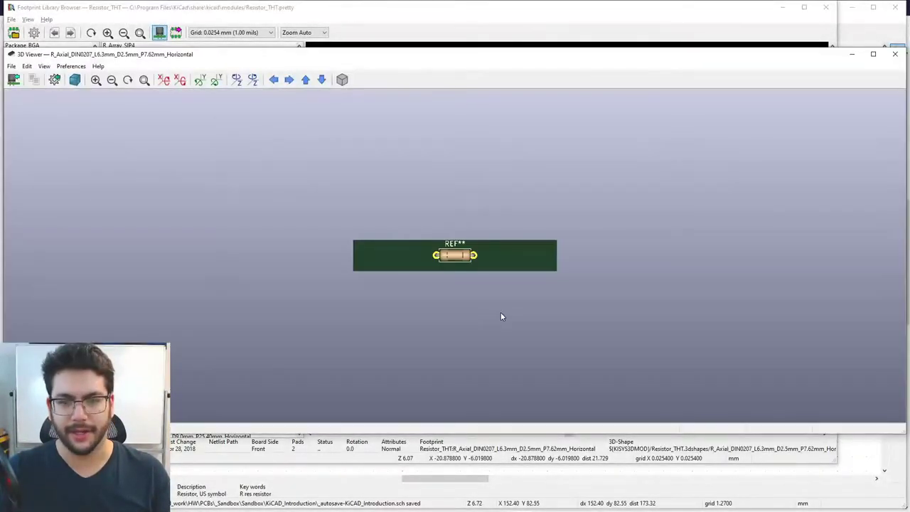
left_click_drag(441, 294, 452, 207)
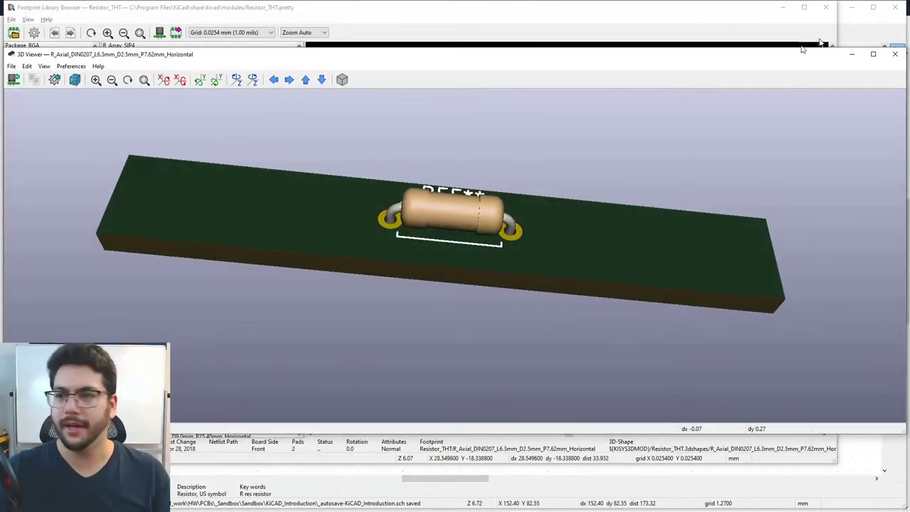
left_click(896, 55)
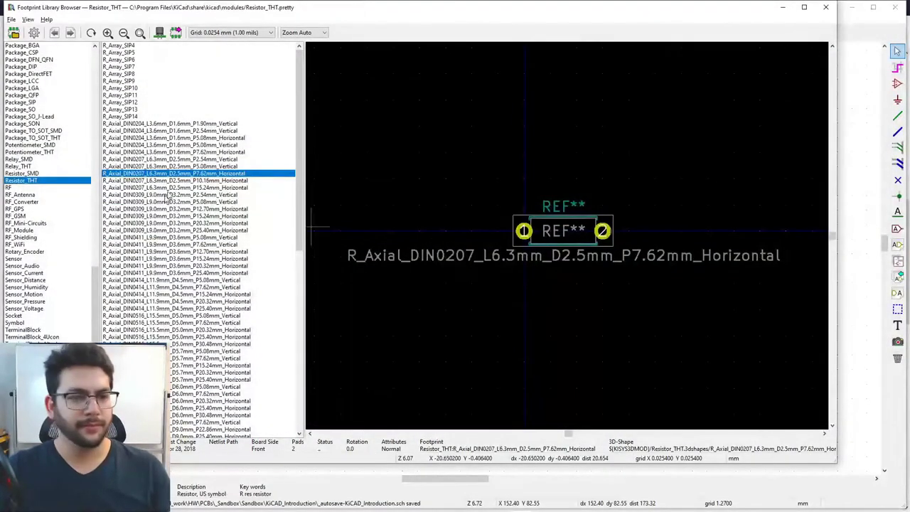
Assign the R_Axial_DIN0207_L6.3mm_D2.5mm_P7.62mm_Horizontal footprint to R2 and accept its symbol properties
double_click(242, 174)
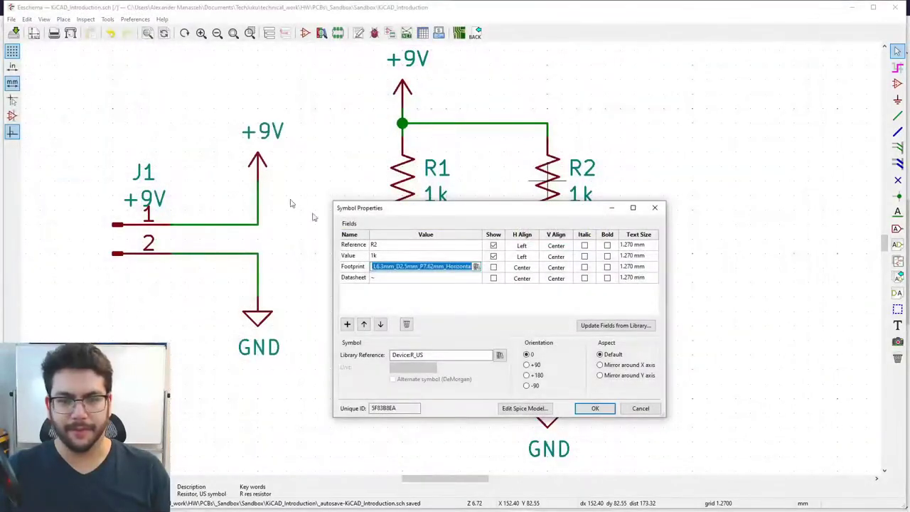
left_click(595, 409)
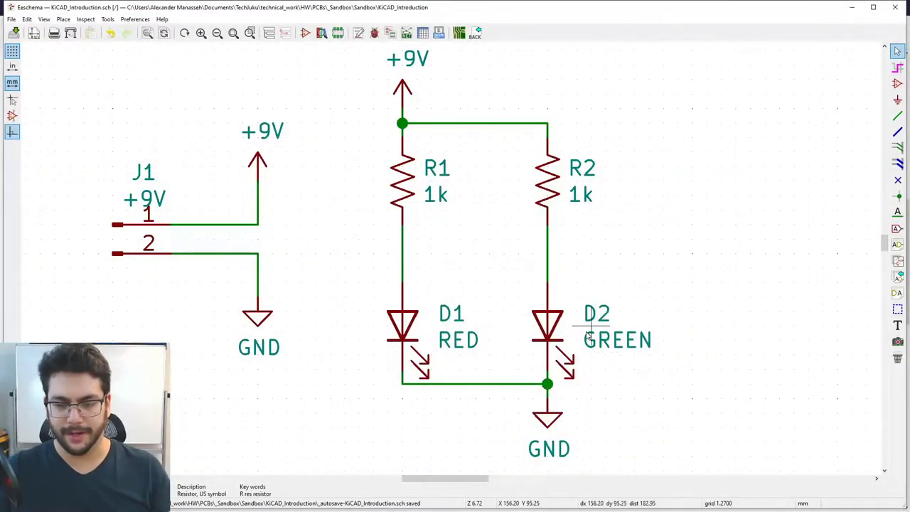
Switch to the browser, review the C5SMF-RJF-CT0W0BB2 LED product page and its Cree datasheet's mechanical dimensions, and return to the schematic
key("alt+Tab")
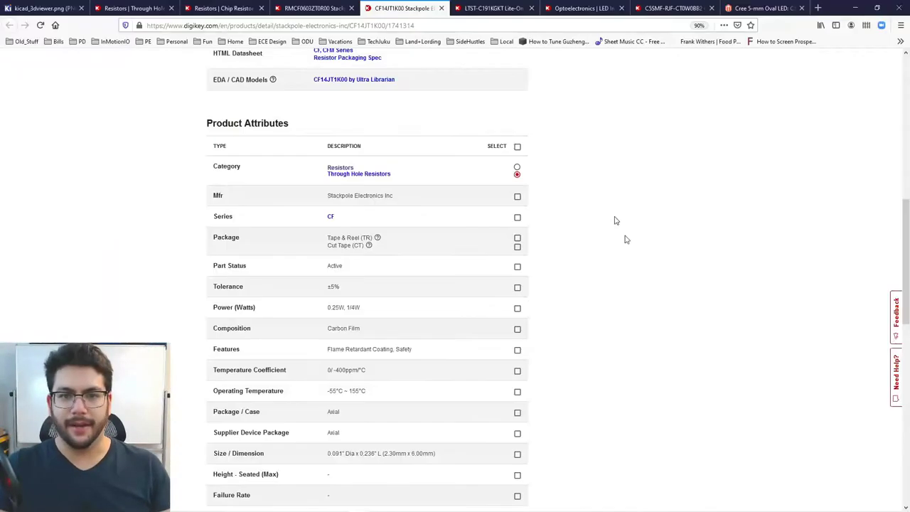
left_click(516, 9)
left_click(580, 7)
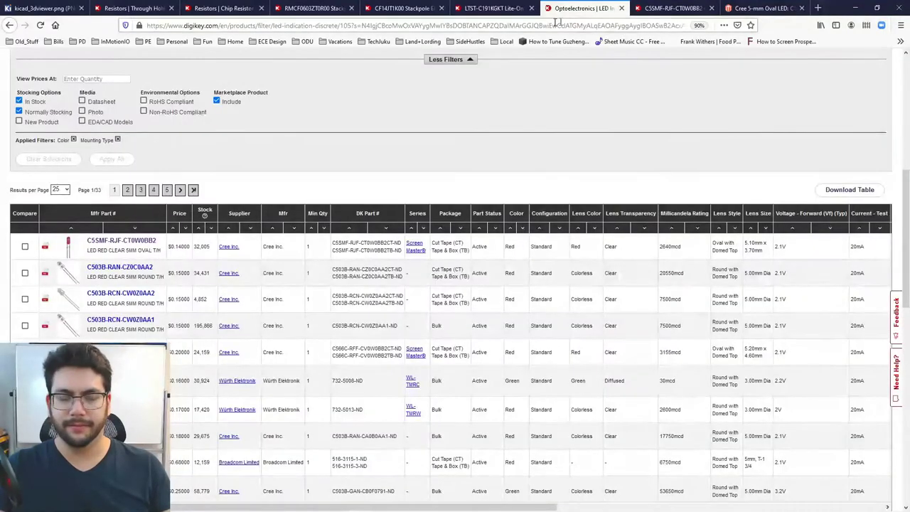
scroll(473, 225, "up", 3)
key("ctrl+Tab")
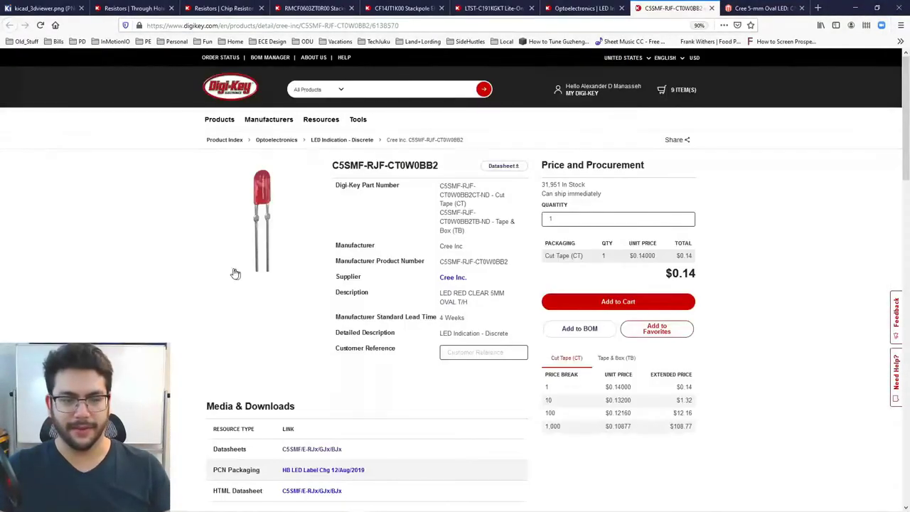
scroll(731, 294, "down", 2)
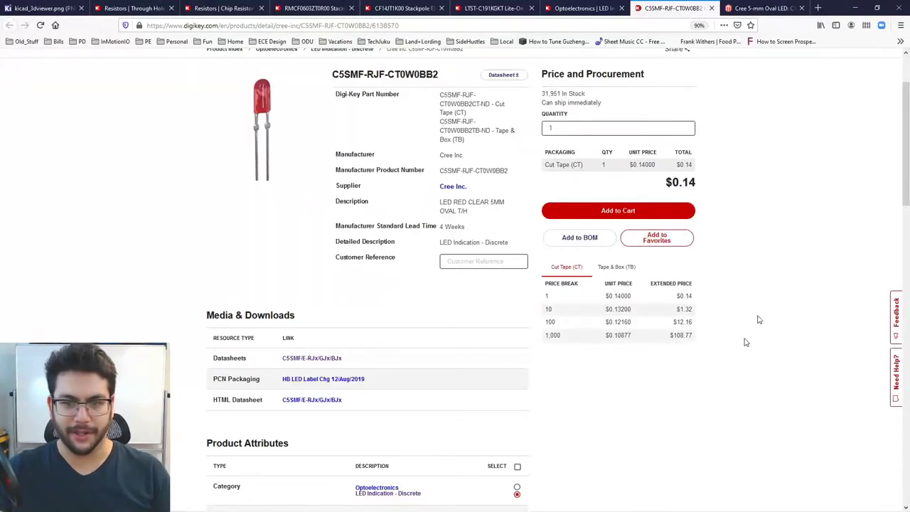
left_click(764, 7)
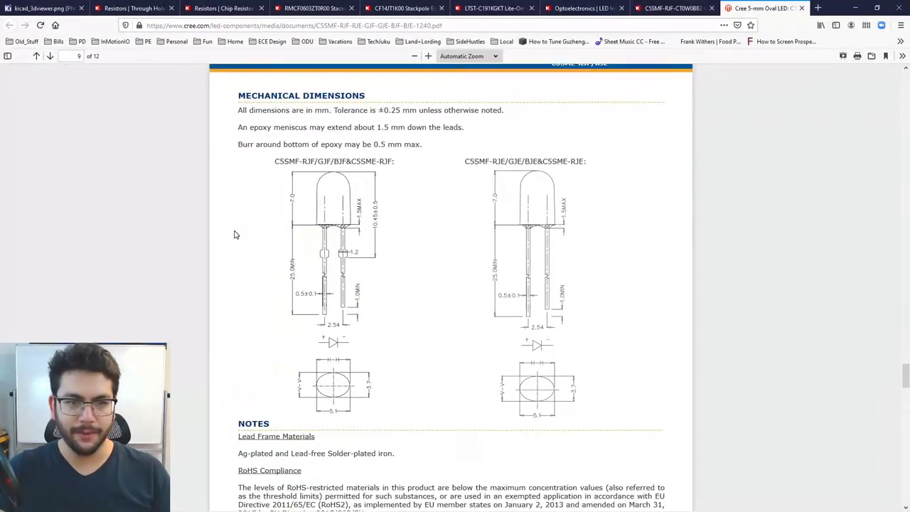
scroll(236, 236, "down", 1)
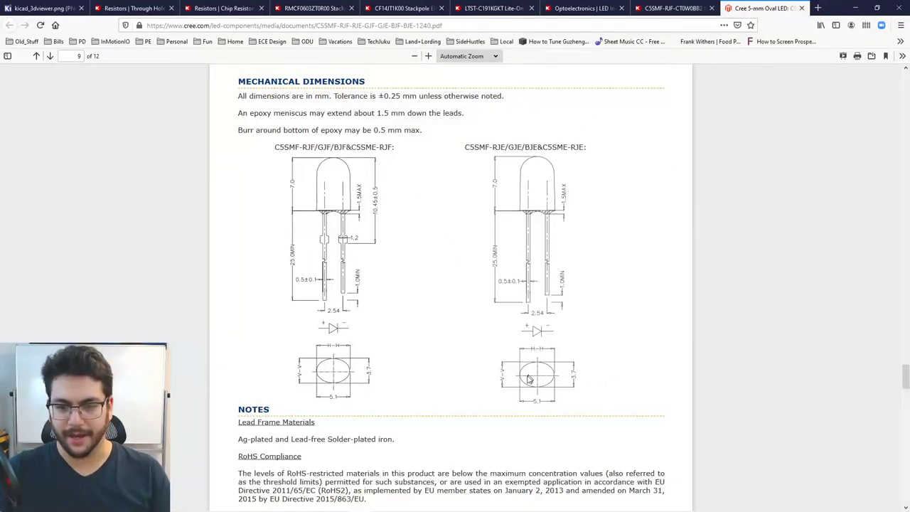
key("alt+Tab")
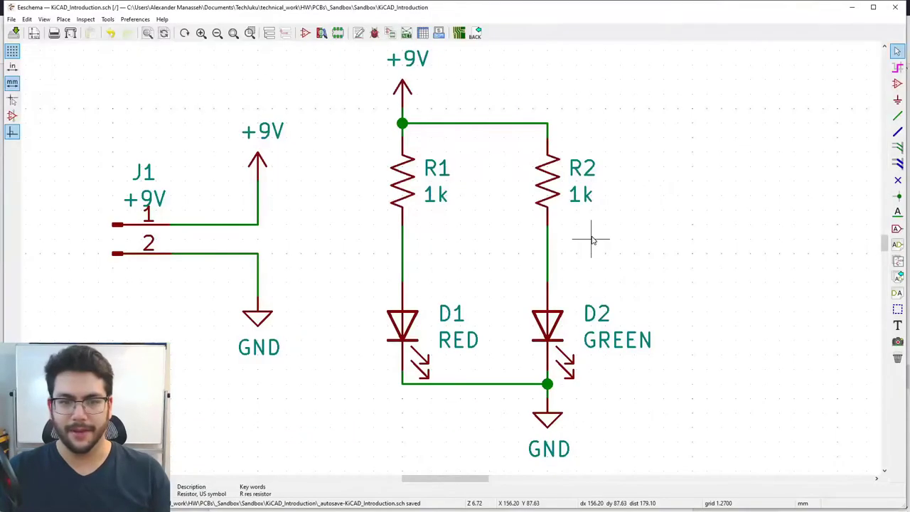
double_click(552, 328)
key("Escape")
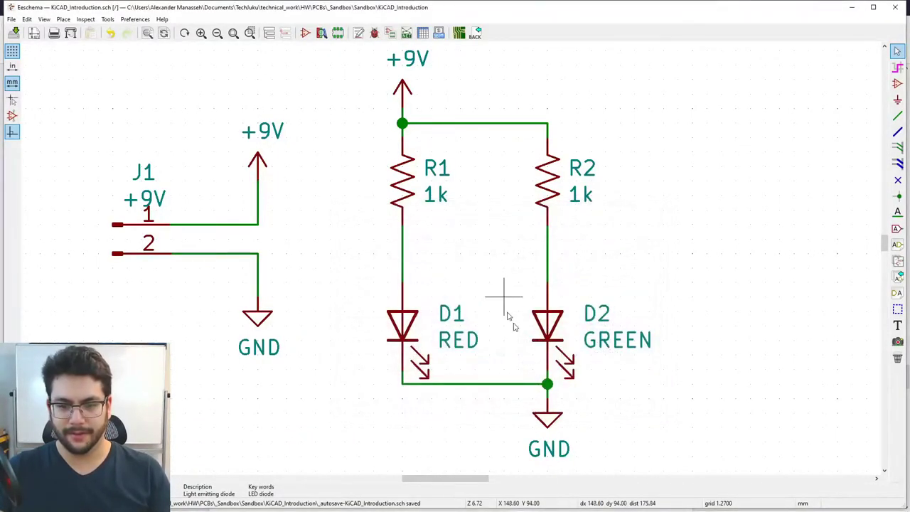
left_click(552, 340)
left_click(546, 317)
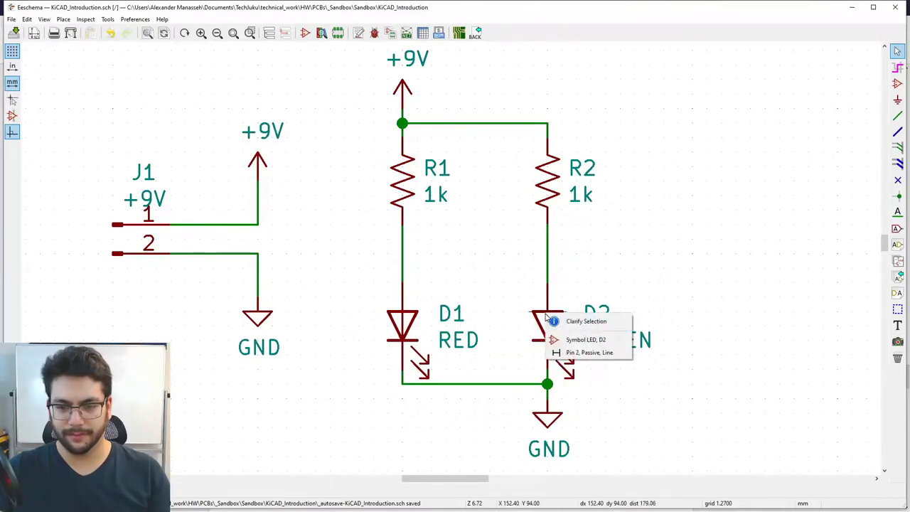
key("Escape")
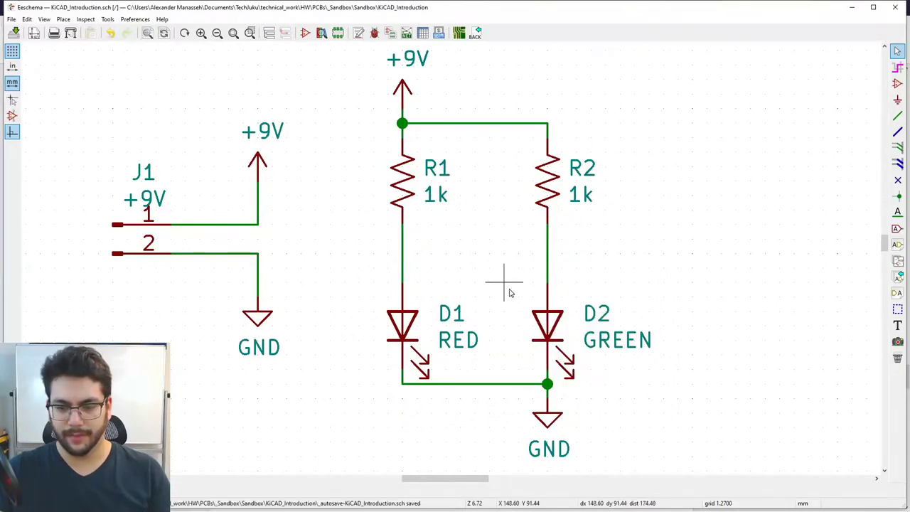
Open the symbol properties of the green LED D2 and open the Footprint Library Browser for its empty footprint field
left_click(551, 315)
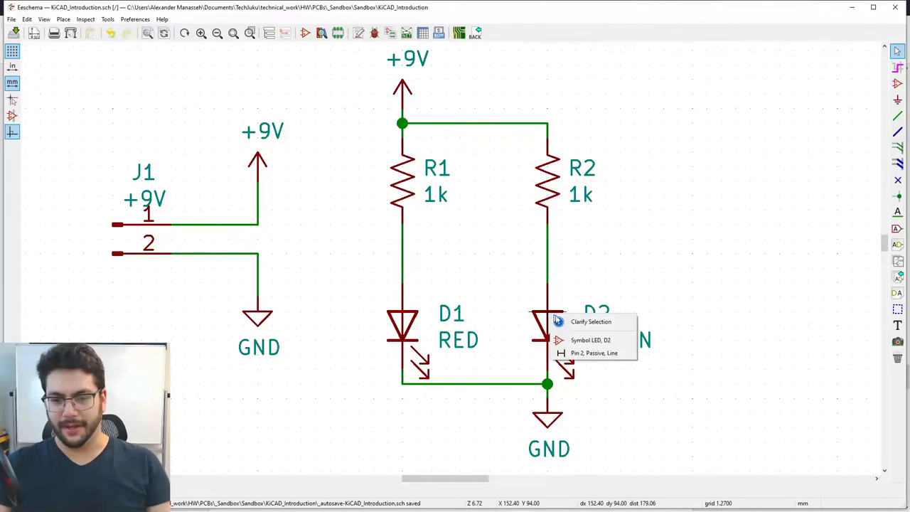
left_click(615, 344)
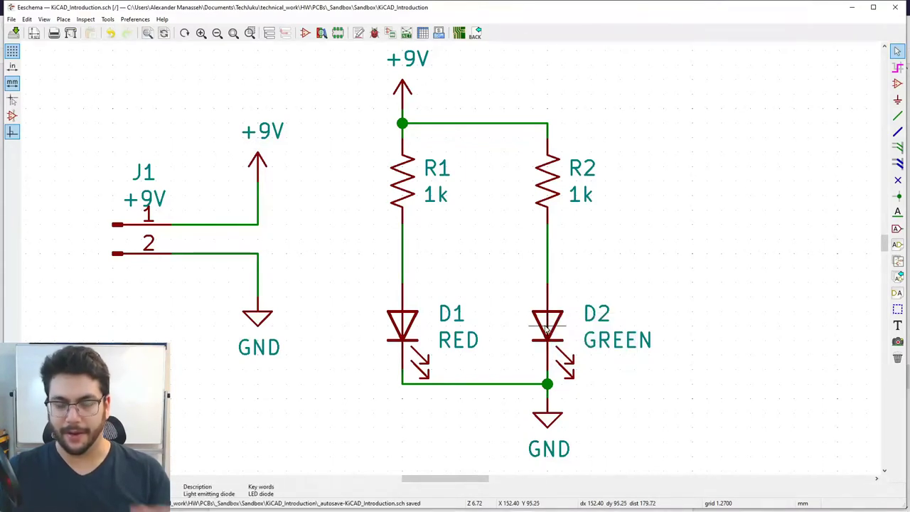
right_click(547, 329)
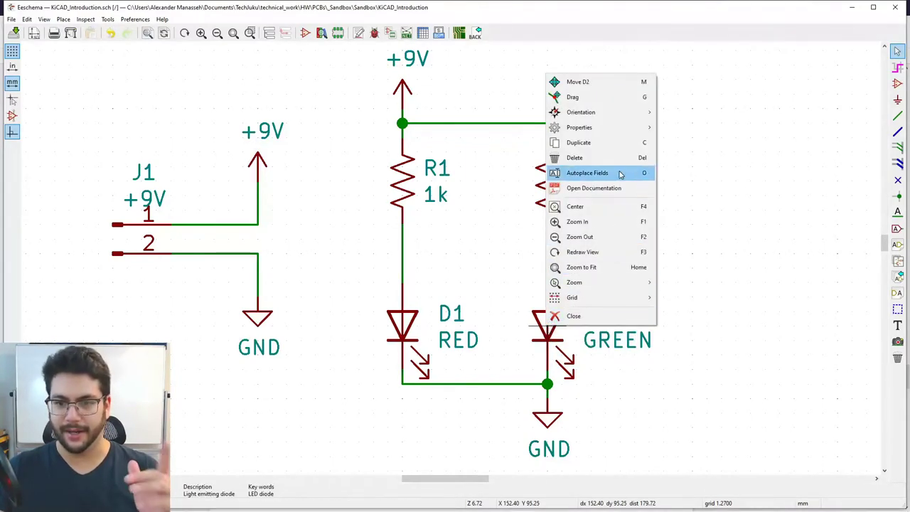
mouse_move(620, 128)
left_click(704, 128)
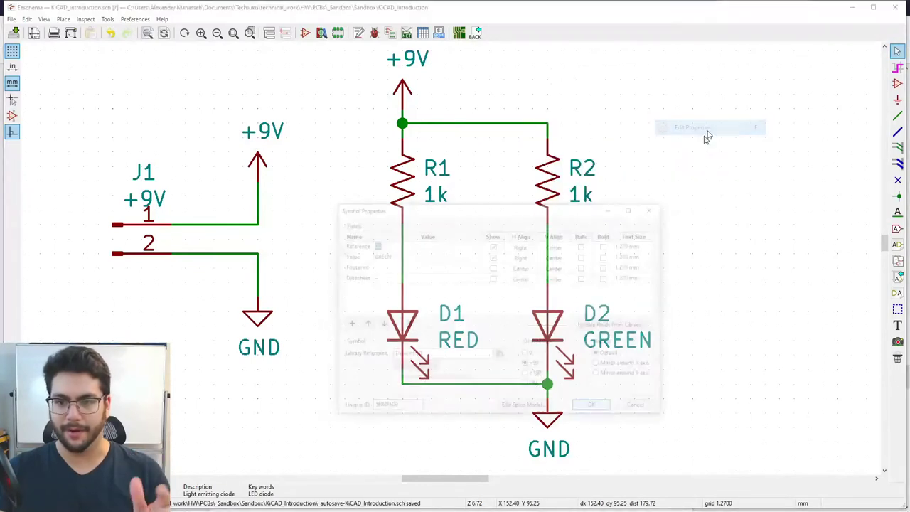
left_click(466, 266)
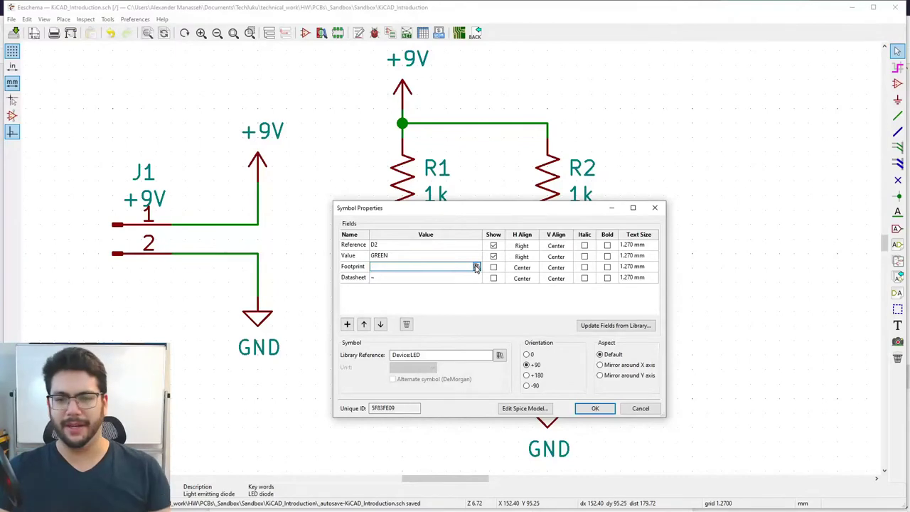
left_click(476, 266)
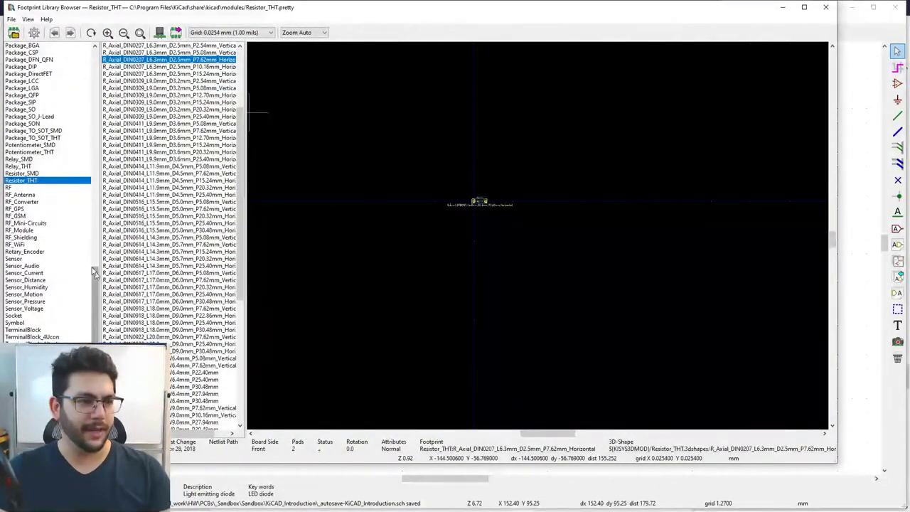
Open the LED_THT footprint library and recheck the LED's lead spacing and body size in the Cree datasheet drawing
scroll(98, 293, "up", 10)
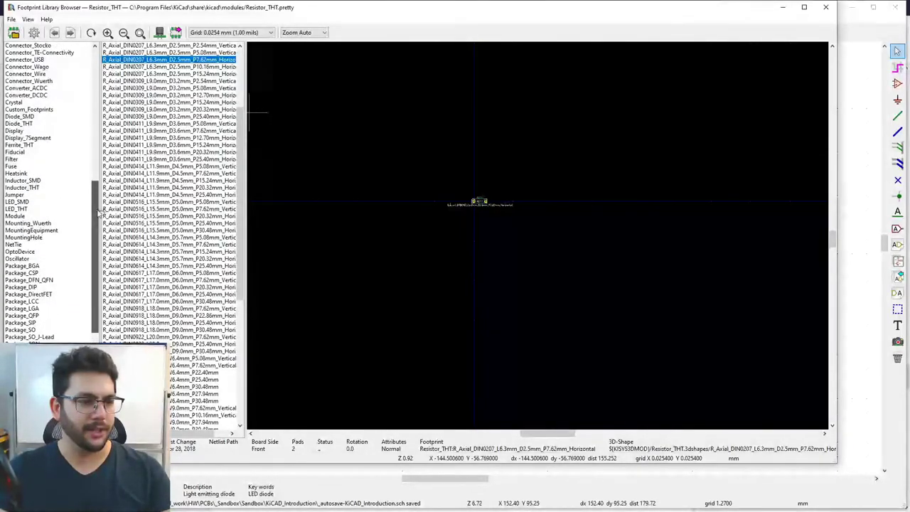
left_click(28, 208)
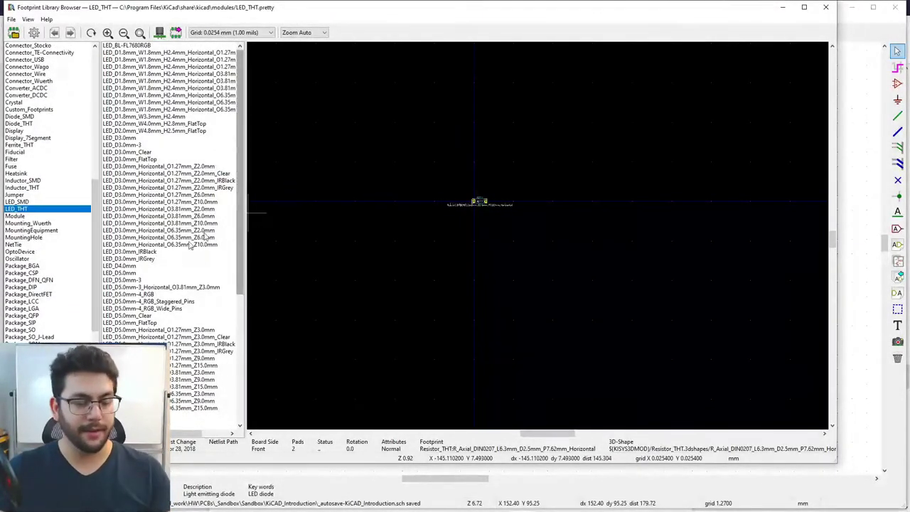
key("alt+Tab")
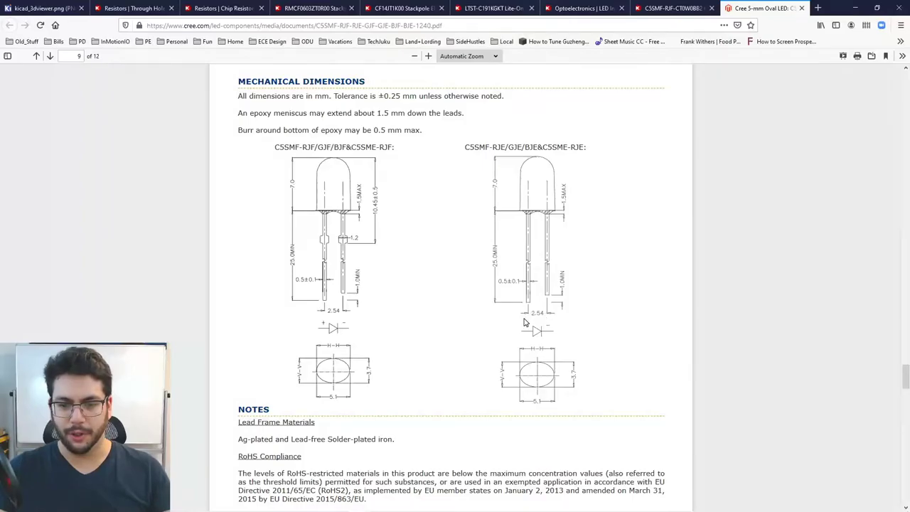
key("alt+Tab")
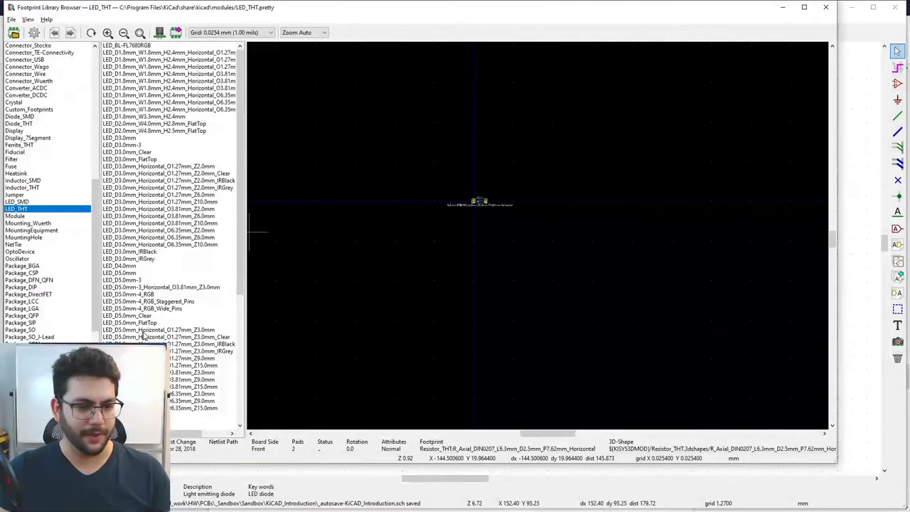
Preview the LED_D5.0mm footprint and the LED_D5.0mm_Horizontal_O1.27mm_Z3.0mm footprint to compare upright and lying LED layouts
scroll(242, 285, "down", 1)
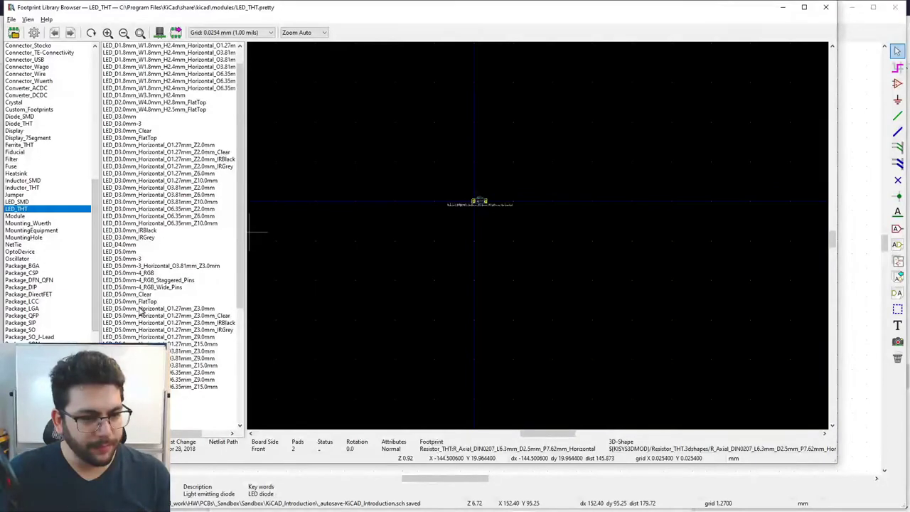
left_click(128, 252)
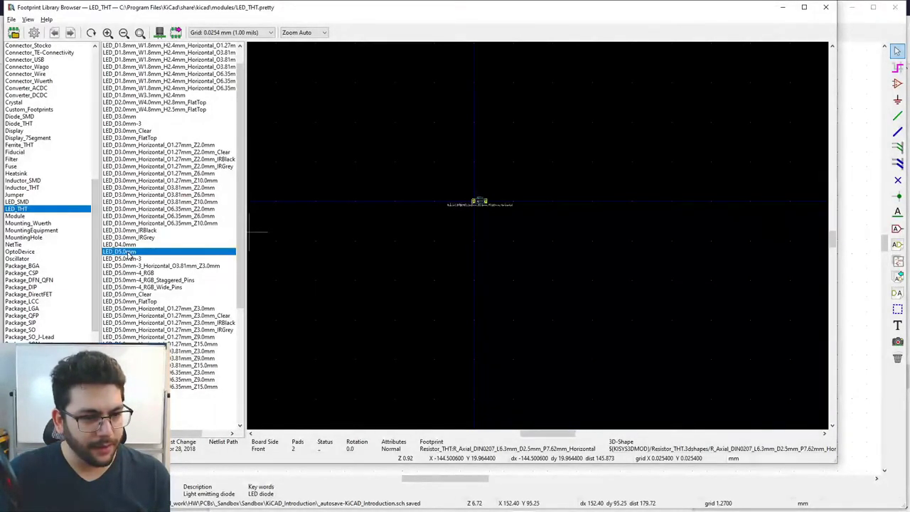
left_click(129, 261)
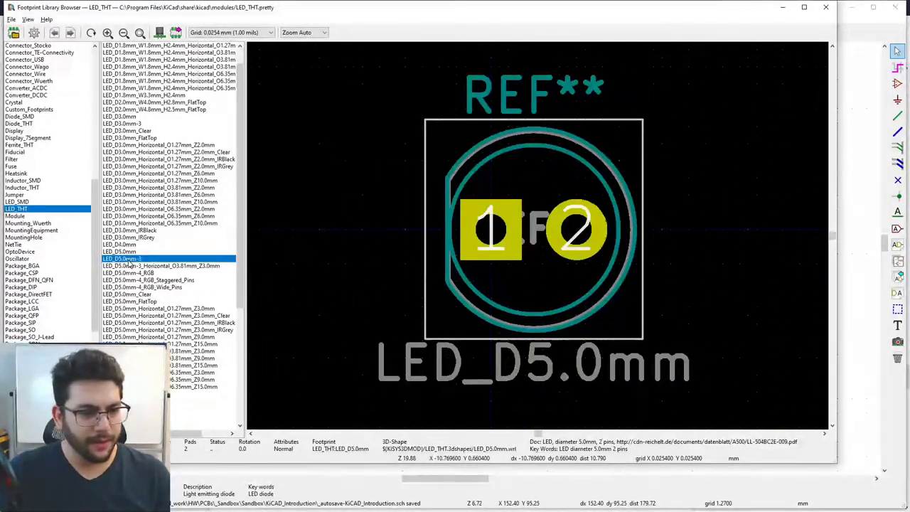
key("Up")
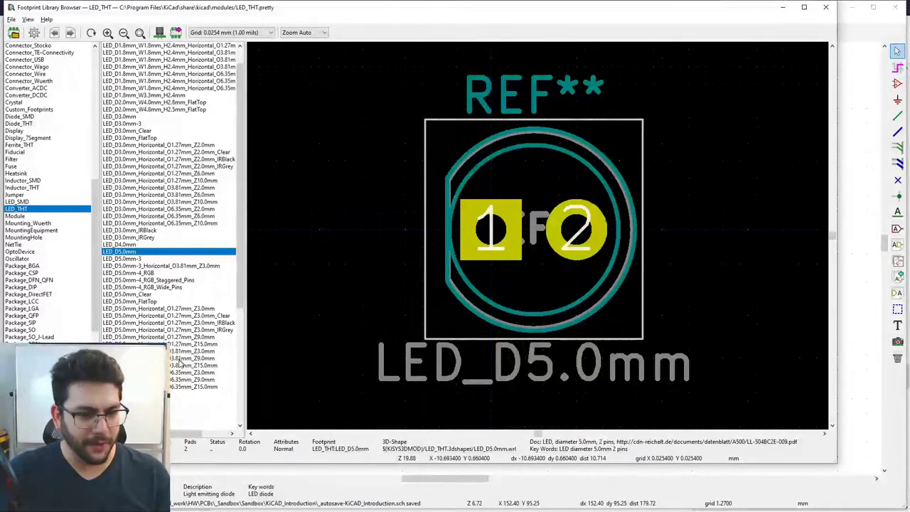
left_click(178, 309)
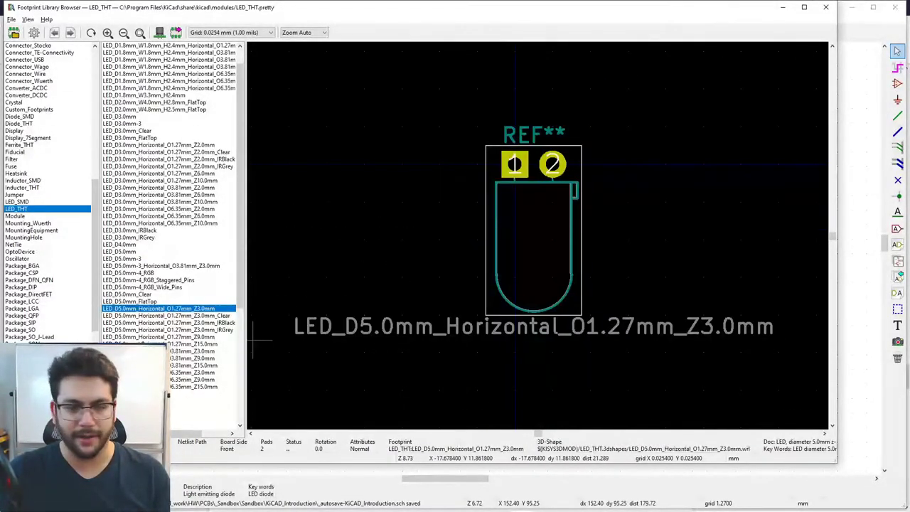
Assign the LED_D5.0mm footprint from the LED_THT library to LED D2 and accept its symbol properties
left_click(165, 316)
left_click(160, 301)
left_click(155, 287)
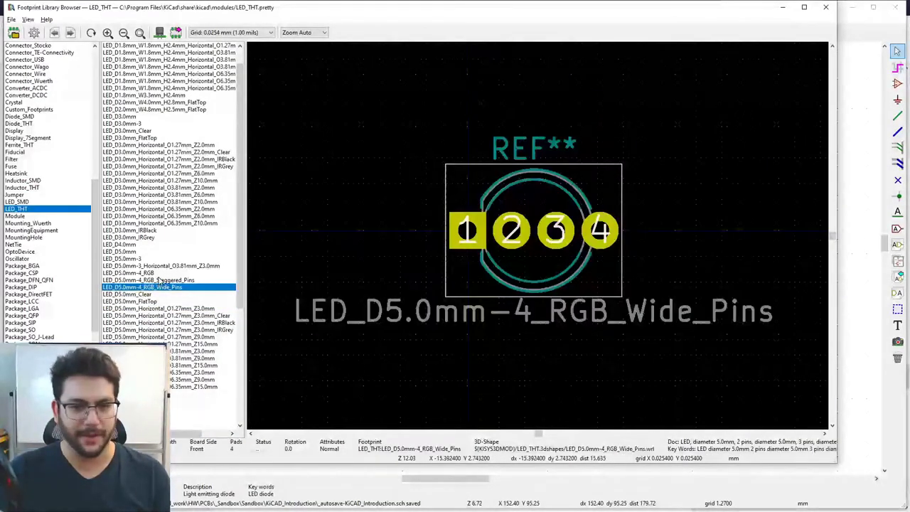
left_click(128, 252)
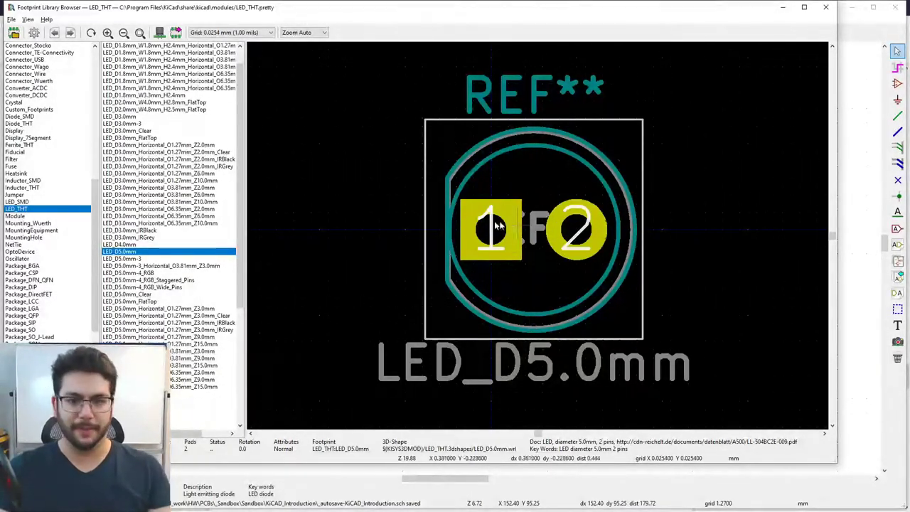
double_click(135, 253)
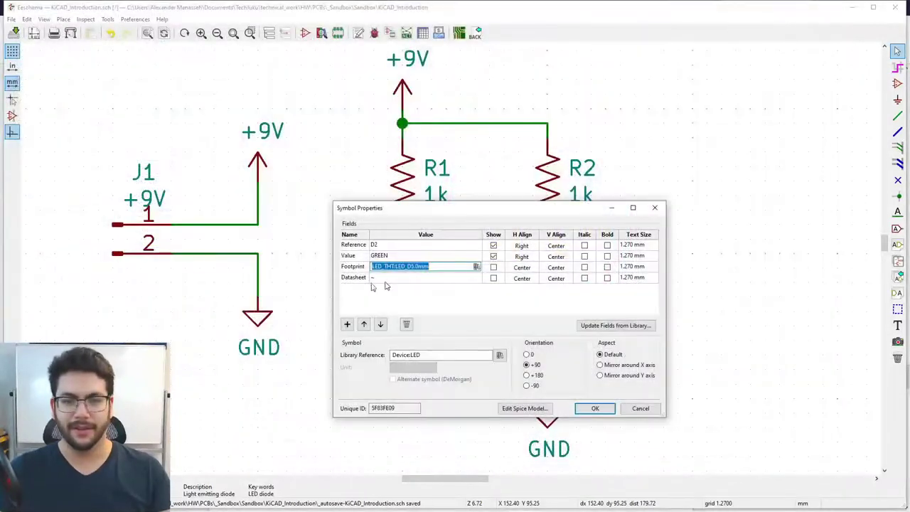
left_click(595, 409)
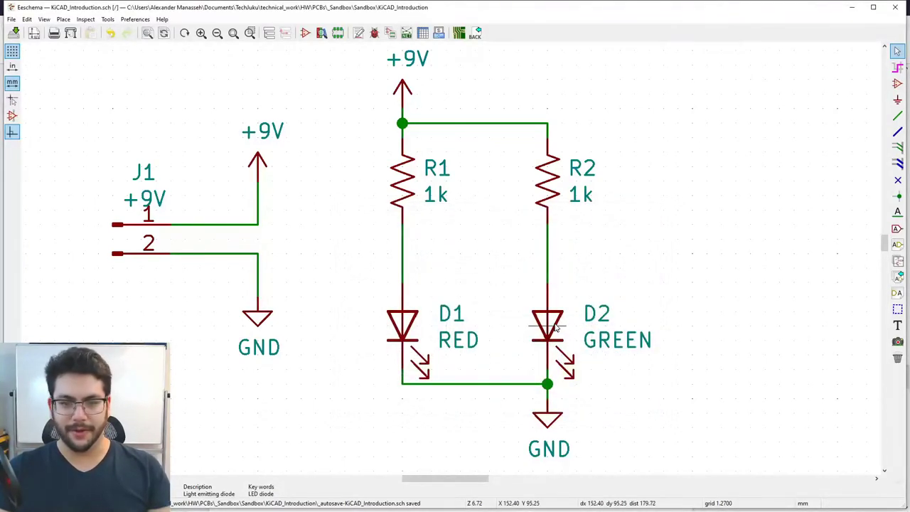
Check the LED's color on the C5SMF-RJF-CT0W0BB2 product page in the browser and set D2's value to RED in the schematic
key("alt+Tab")
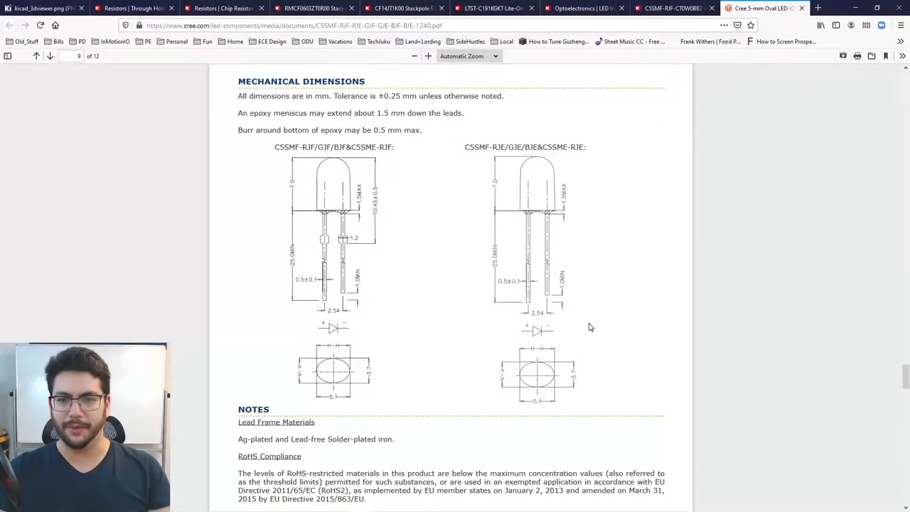
left_click(662, 7)
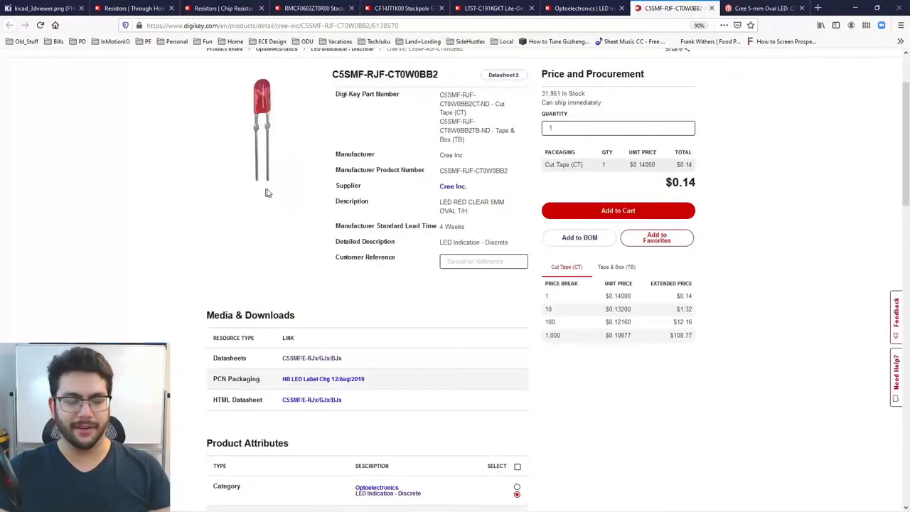
key("alt+Tab")
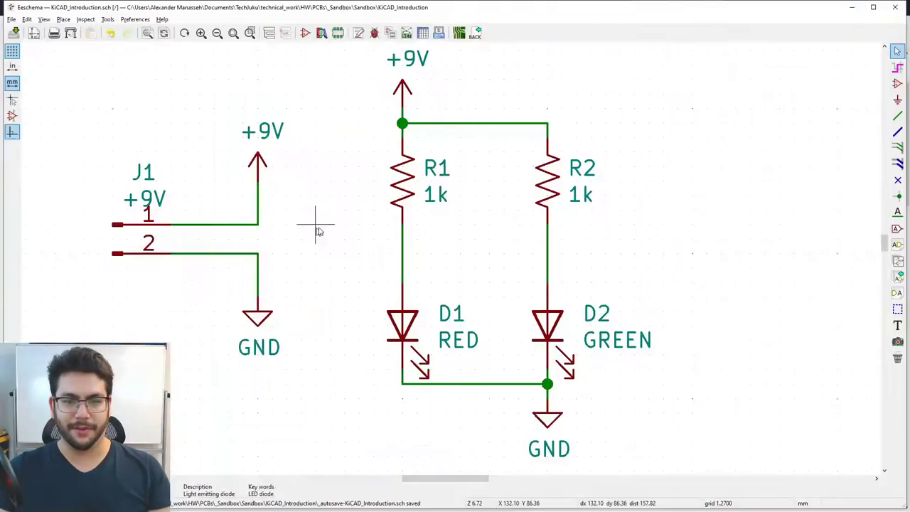
double_click(618, 341)
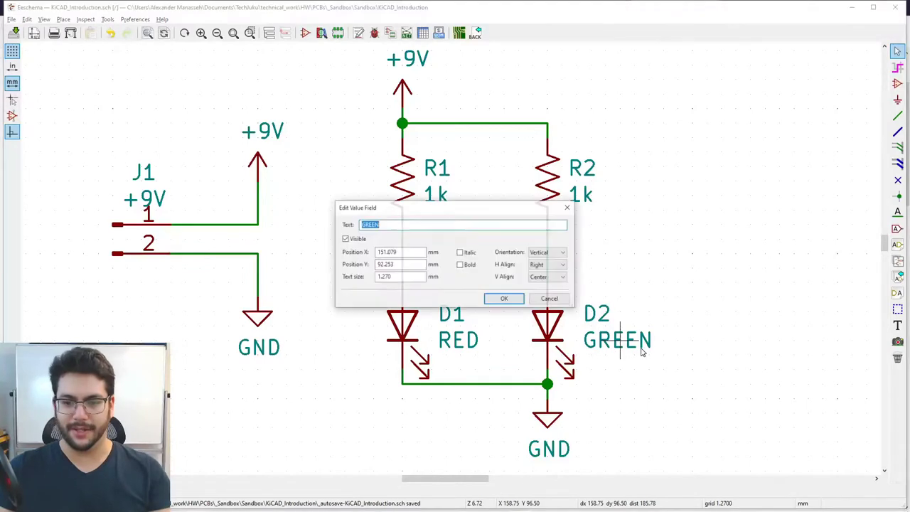
type("RED")
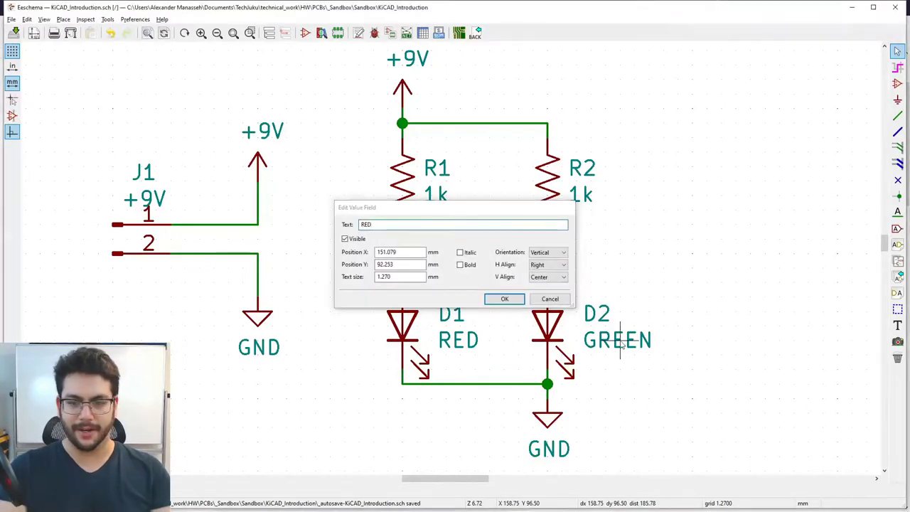
key("Return")
Set LED D1's value to GREEN and save the schematic
double_click(460, 343)
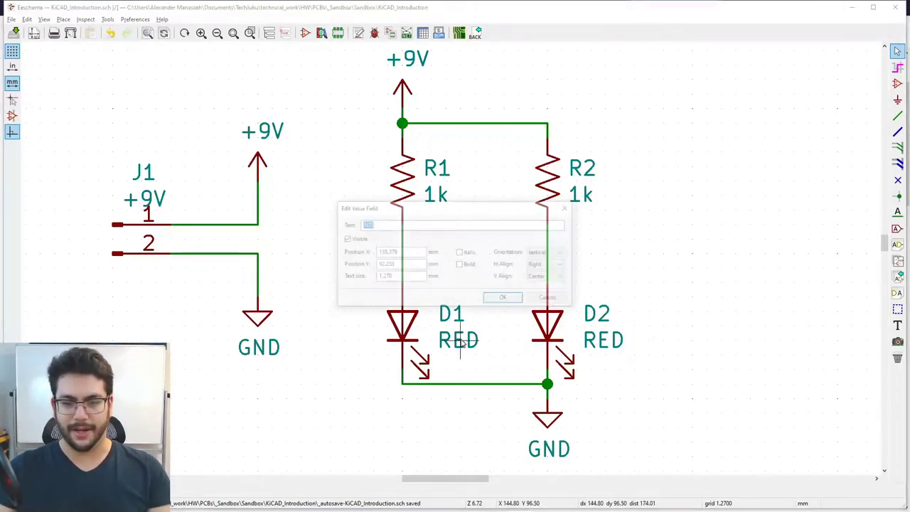
type("GR")
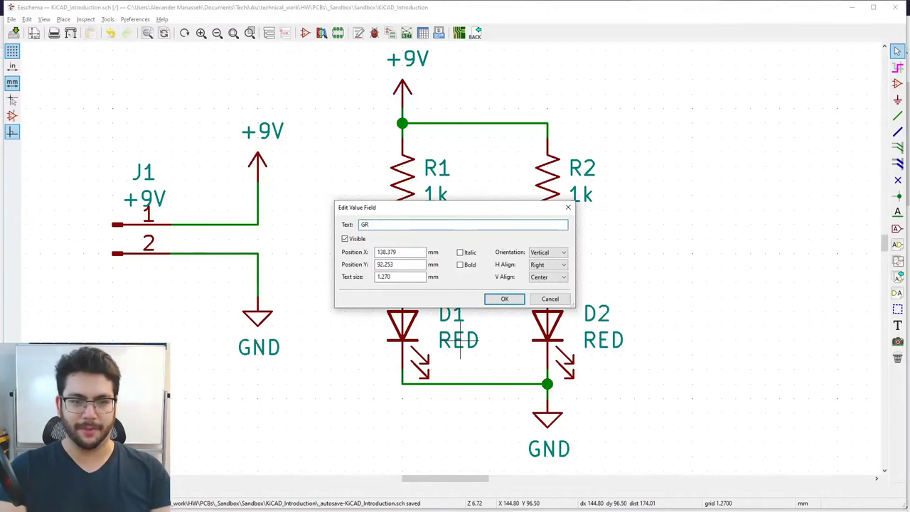
type("EEN")
key("Return")
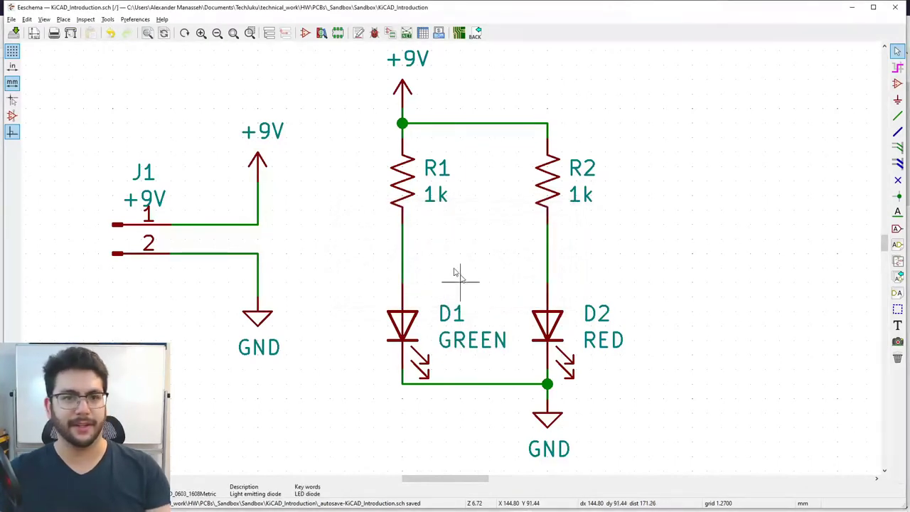
key("ctrl+s")
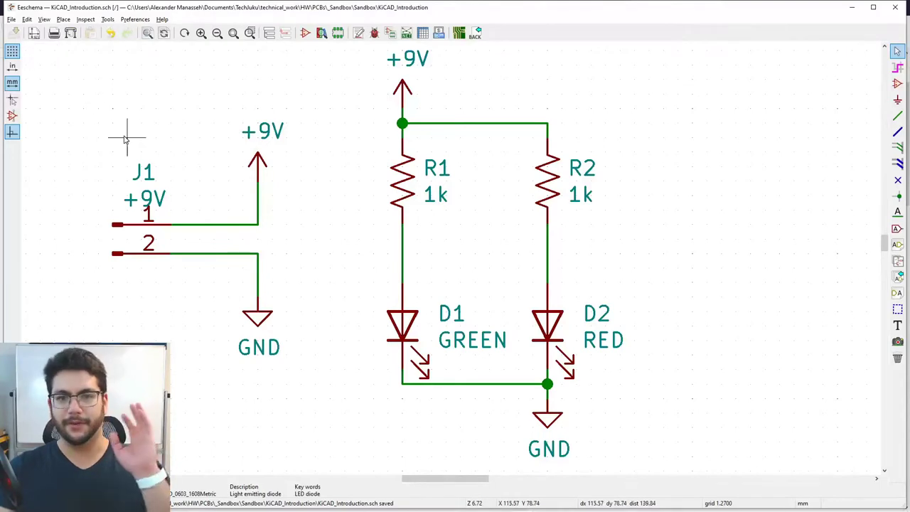
Try the value 1.0k on resistor R1 and restore it to 1k
double_click(434, 195)
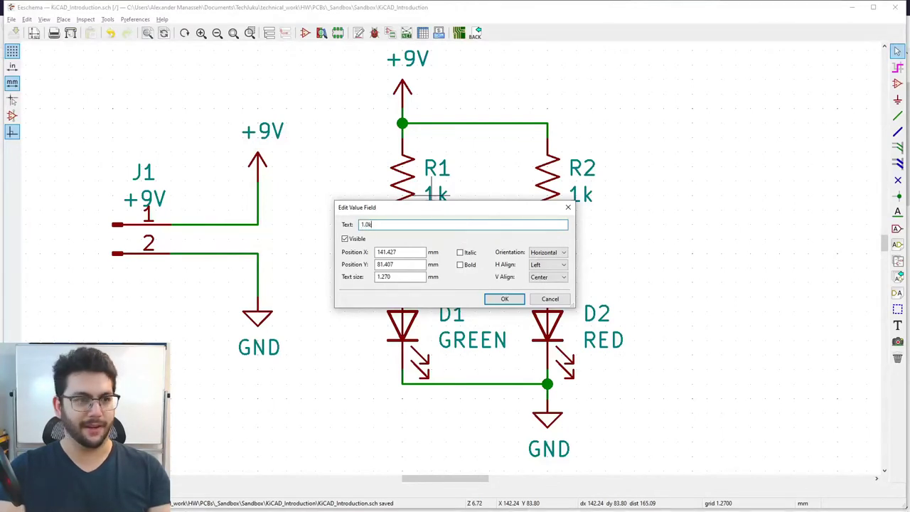
key("Return")
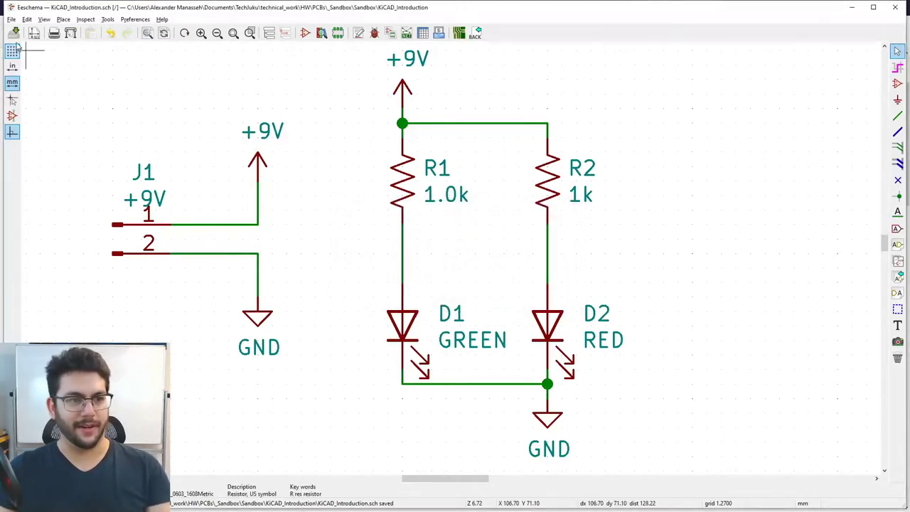
double_click(450, 202)
type("1k")
key("Return")
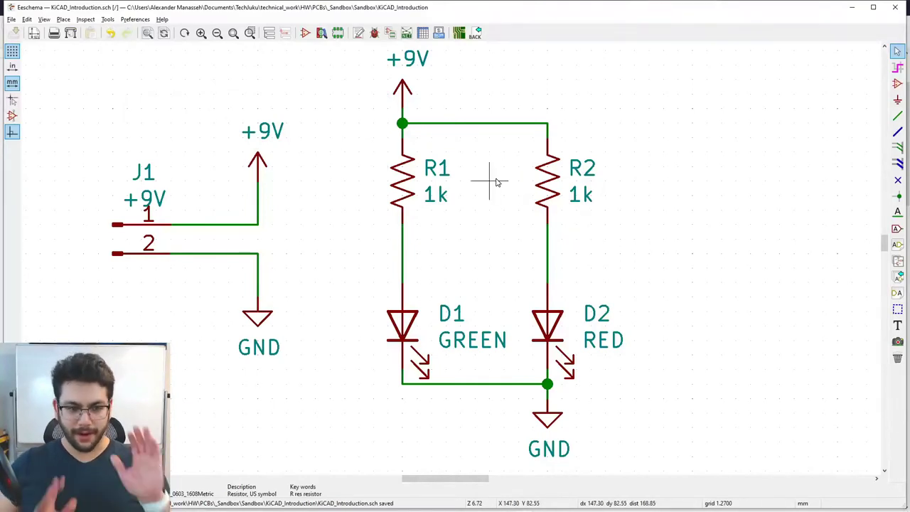
Open the symbol properties of connector J1 and open the Footprint Library Browser for its empty footprint field
left_click(124, 231)
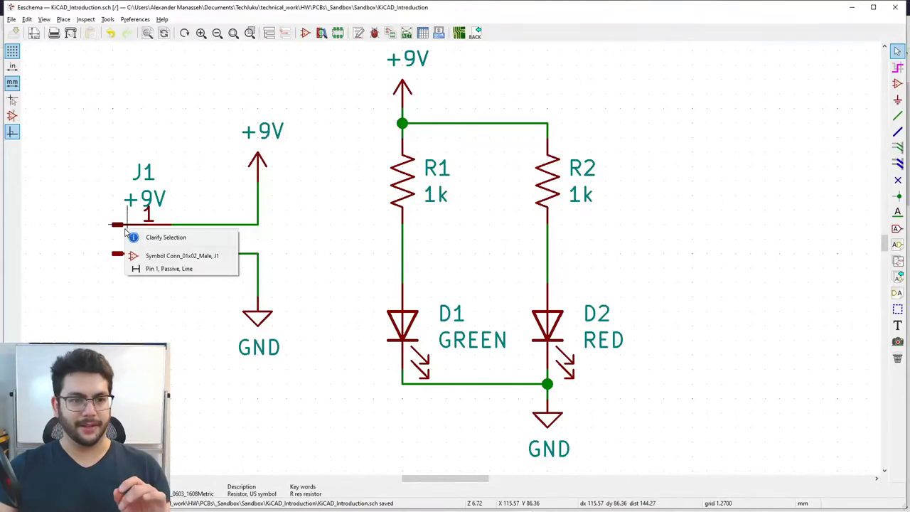
left_click(159, 257)
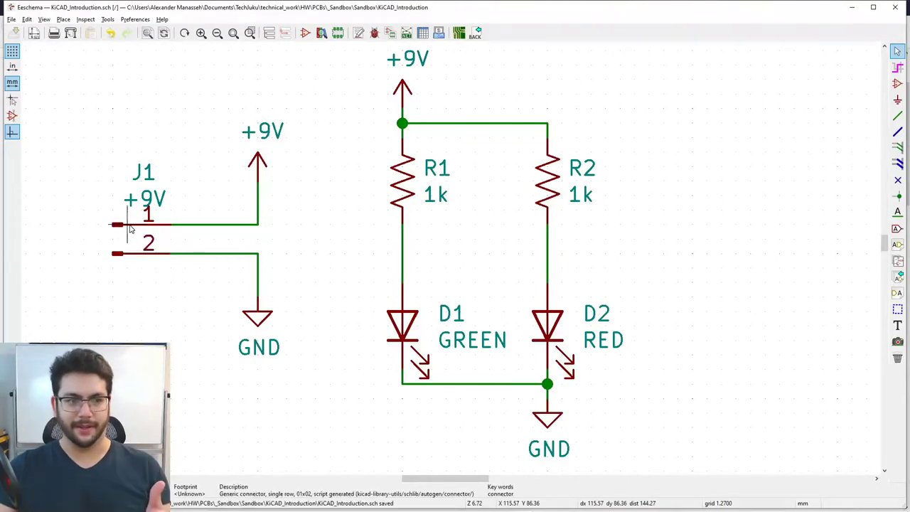
right_click(130, 229)
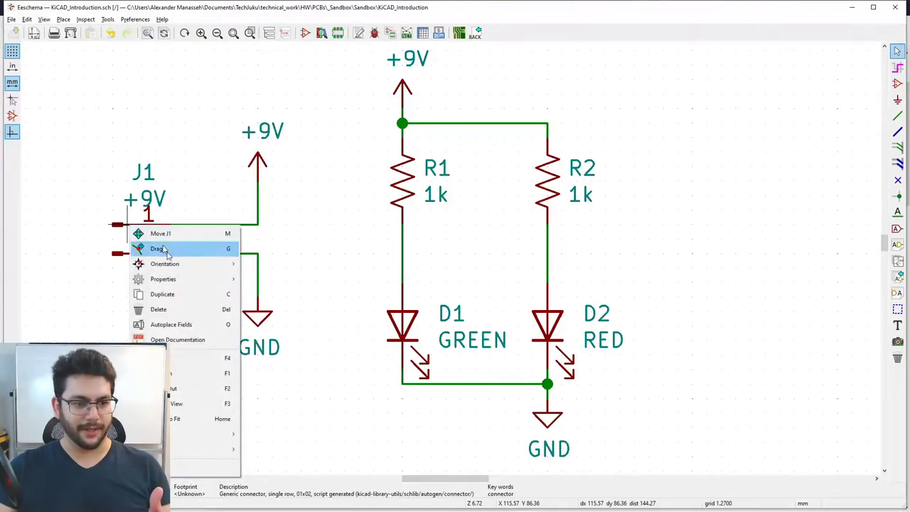
mouse_move(177, 280)
left_click(270, 279)
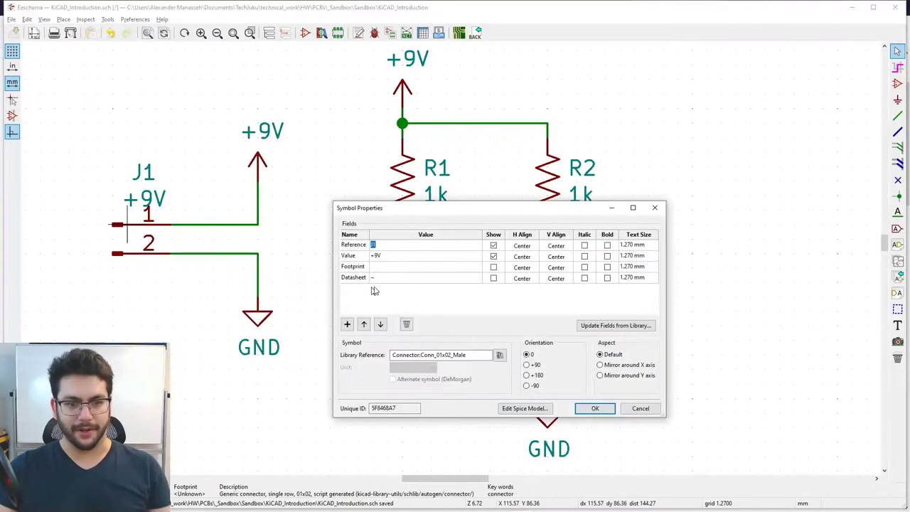
left_click(440, 268)
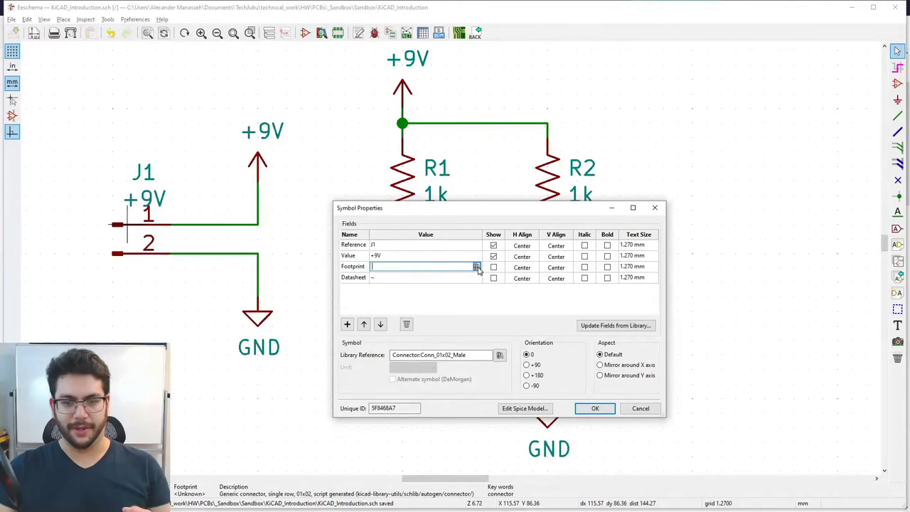
left_click(476, 268)
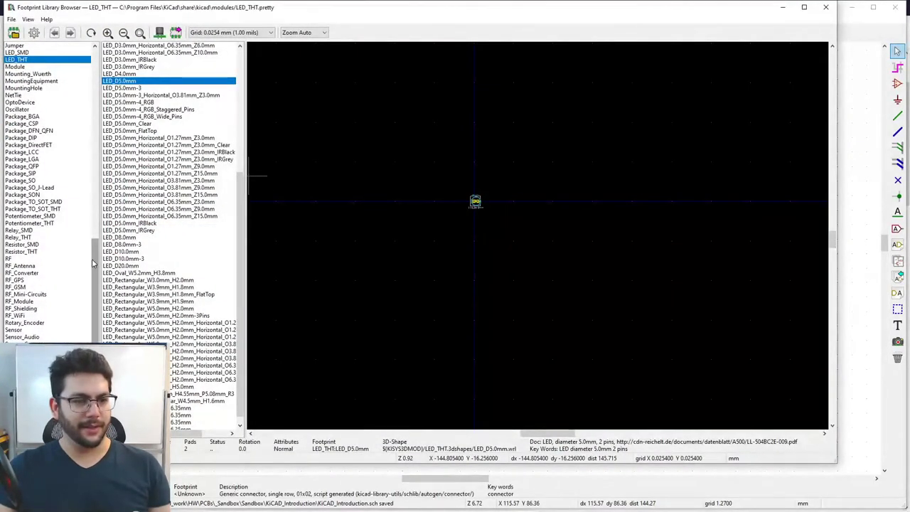
Browse the connector footprint libraries, including Connector_PCBEdge, Connector_Pin and Connector_PinHeader_1.00mm
scroll(92, 263, "up", 15)
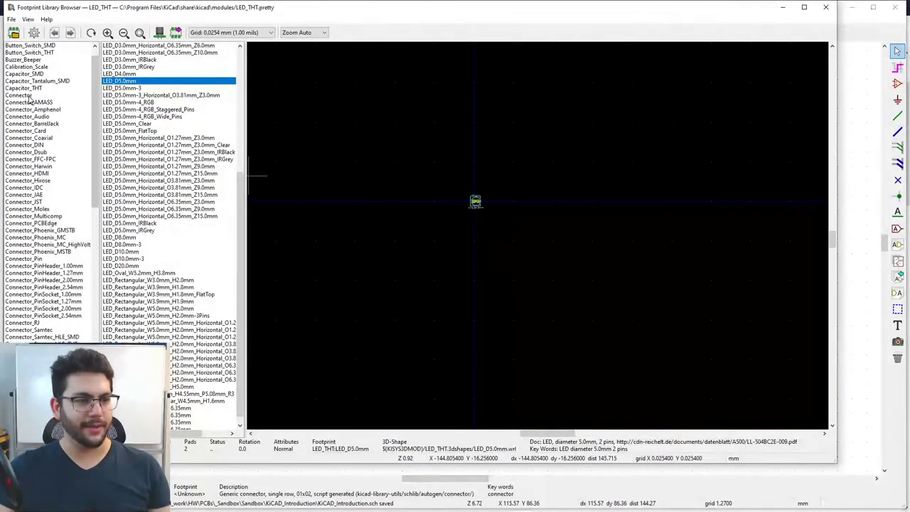
left_click_drag(31, 104, 34, 188)
left_click(34, 224)
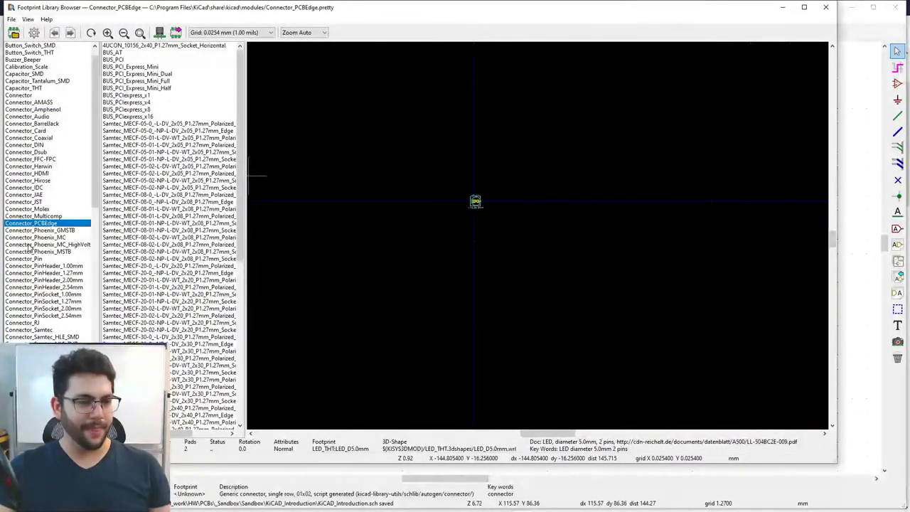
left_click(32, 259)
left_click(34, 268)
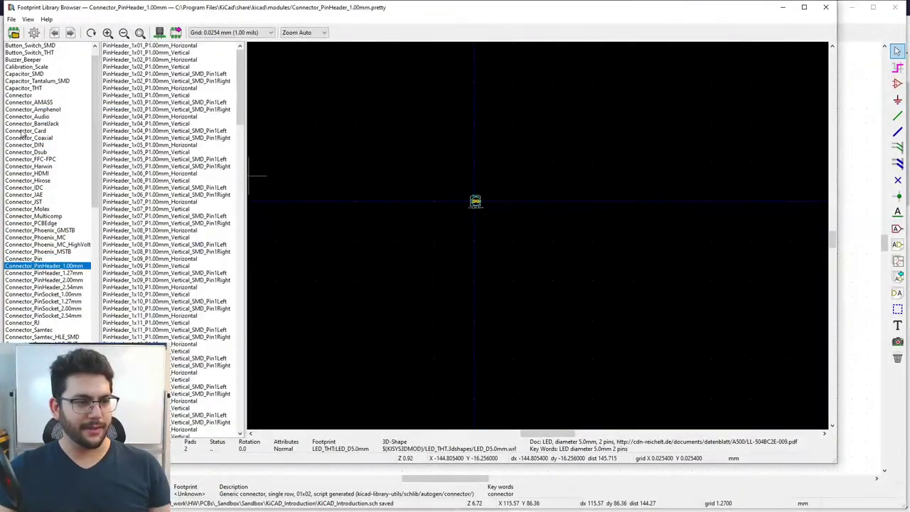
Preview footprints in the general Connector library, including Connector_SFP_and_Cage and the Tag-Connect TC2070-IDC-FP footprint
left_click(27, 95)
left_click(124, 54)
left_click(135, 81)
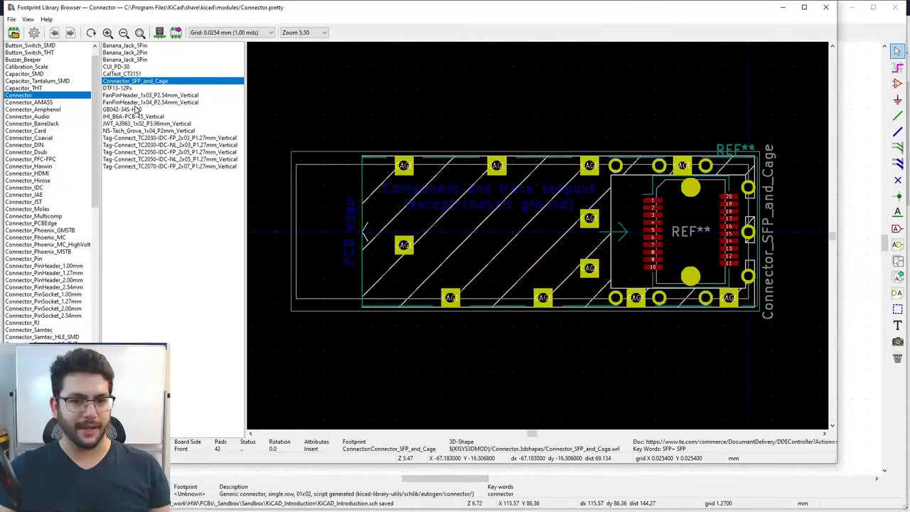
left_click(142, 123)
left_click(146, 137)
left_click(145, 151)
left_click(146, 167)
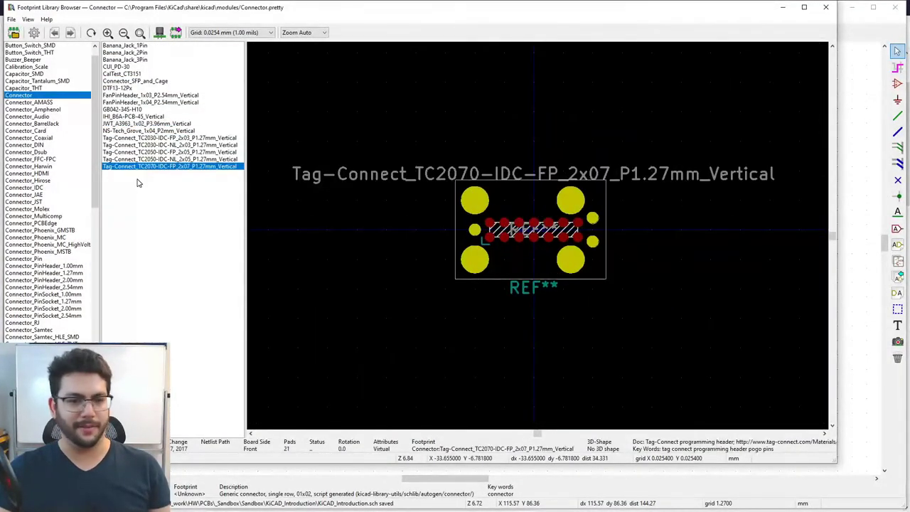
Open the Connector_PinHeader_2.54mm library, preview its first footprints and select PinHeader_1x02_P2.54mm_Vertical
left_click(39, 259)
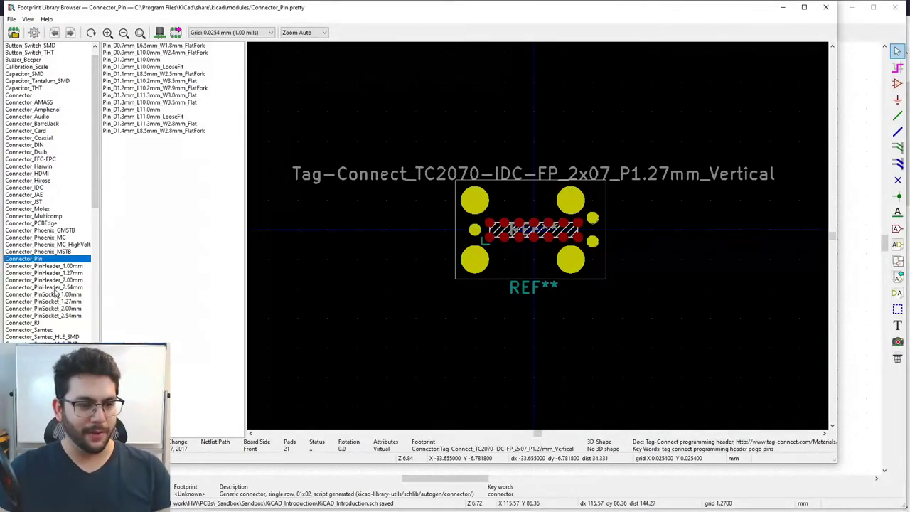
left_click(48, 287)
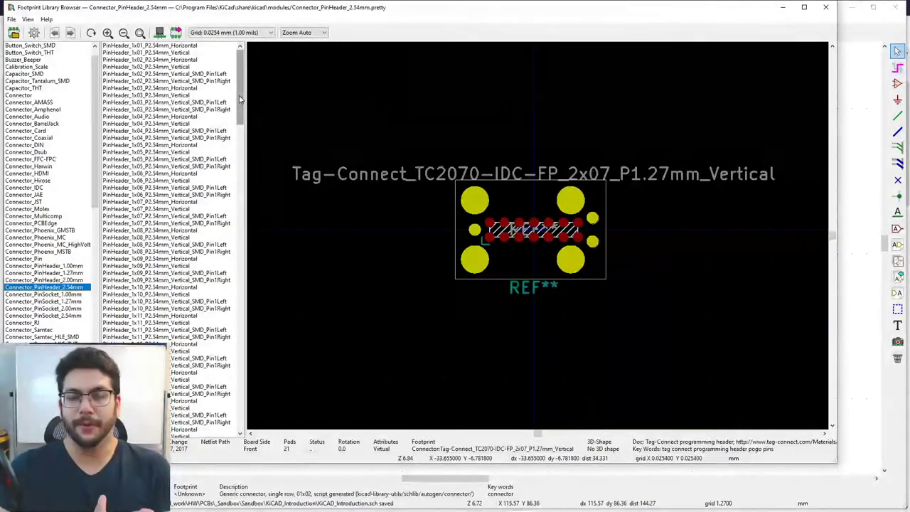
left_click(168, 47)
key("Down")
key("Down")
key("Down")
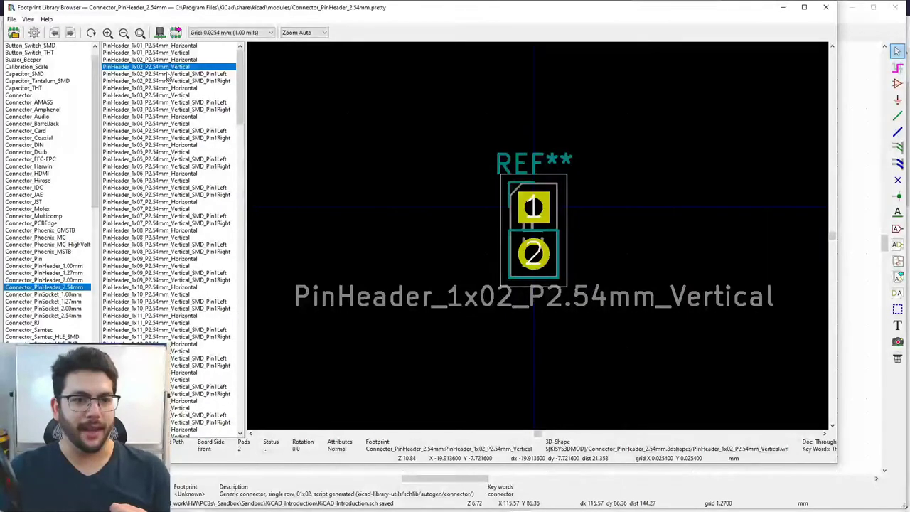
left_click(168, 74)
left_click(168, 66)
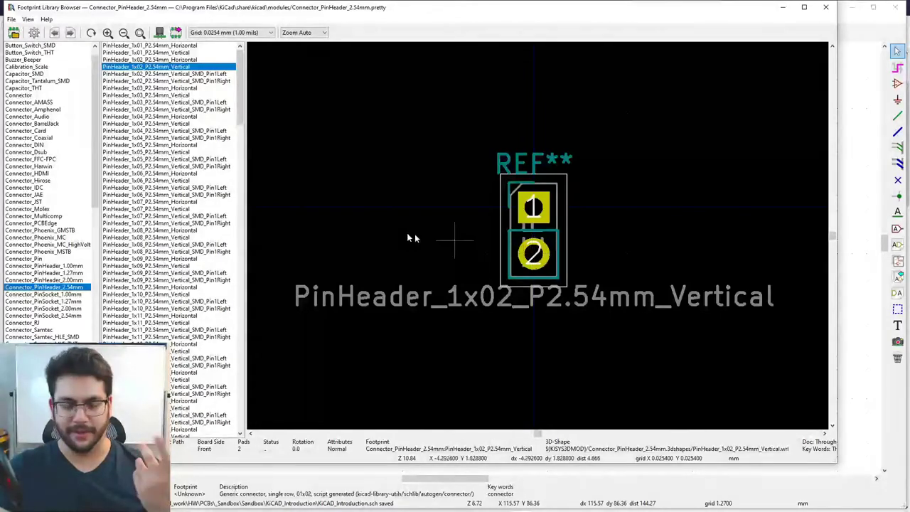
Assign the PinHeader_1x02_P2.54mm_Vertical footprint to connector J1 and accept its symbol properties
double_click(189, 67)
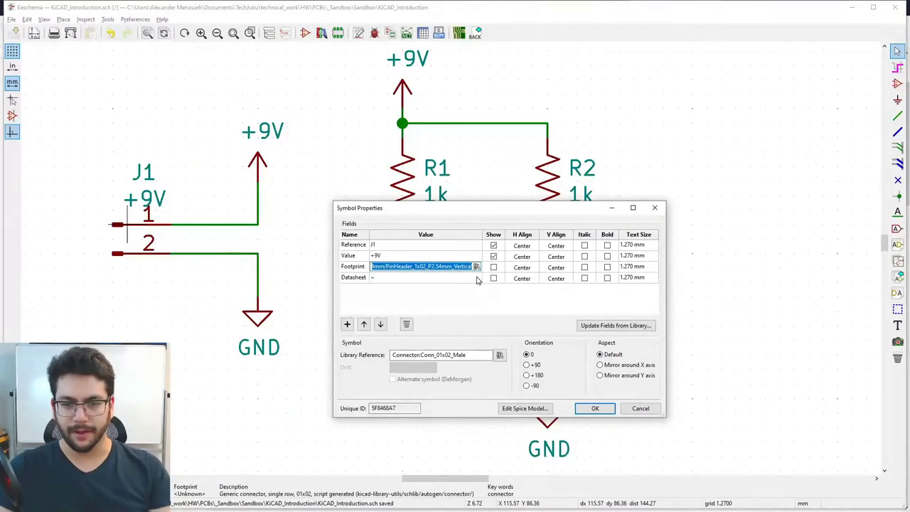
left_click(455, 269)
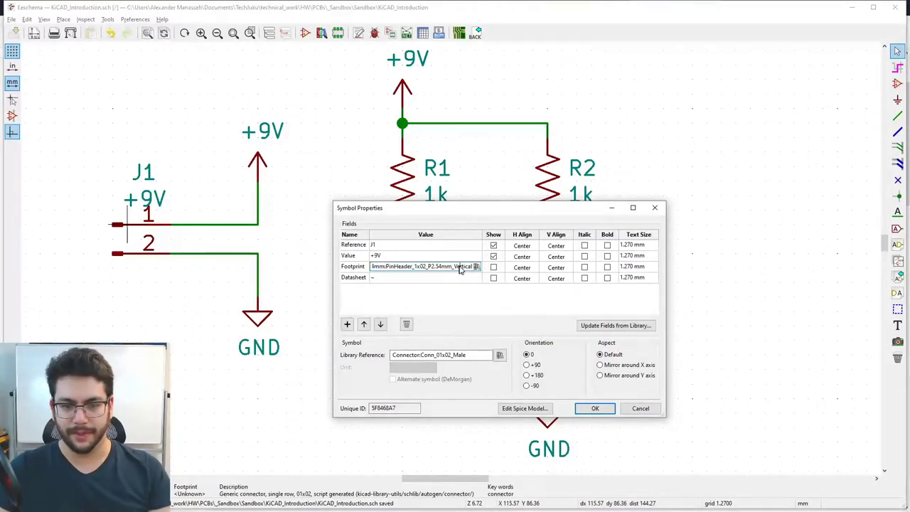
left_click(593, 408)
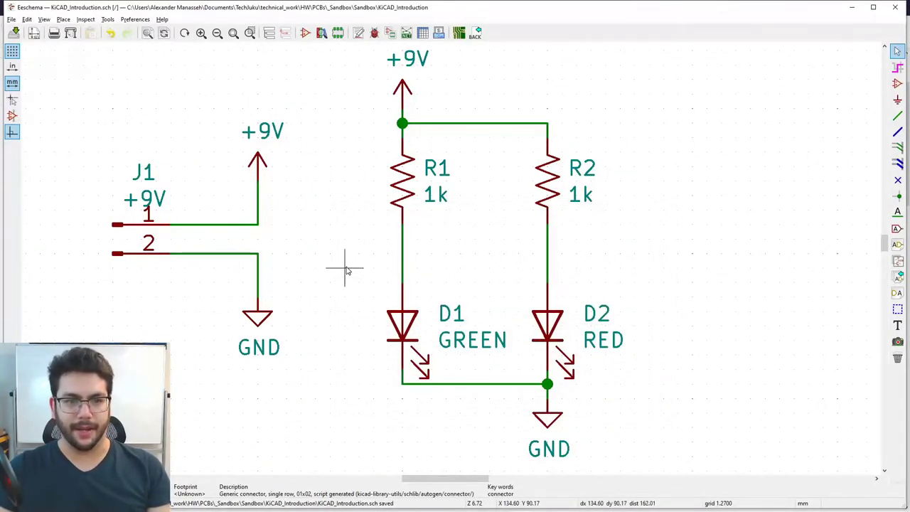
left_click(260, 162)
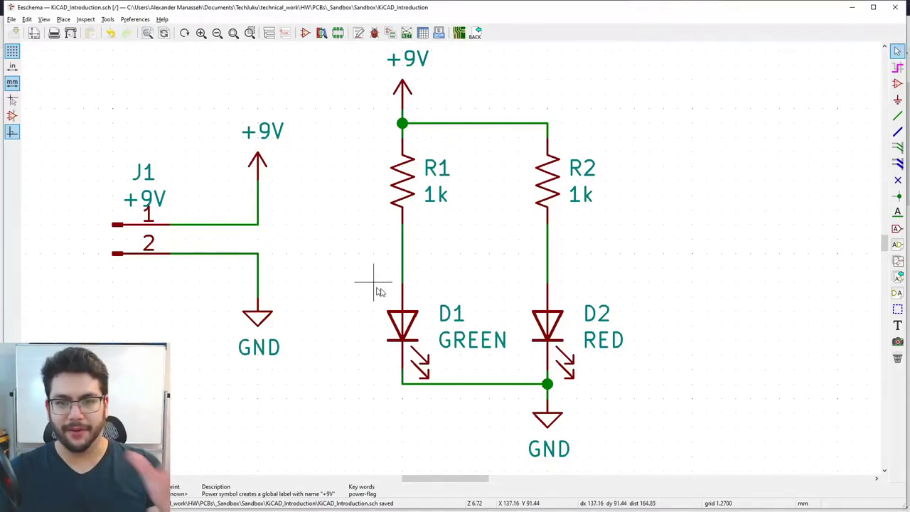
Check resistor R2's symbol properties and generate the default-format Pcbnew netlist as KiCAD_Introduction.net
double_click(548, 181)
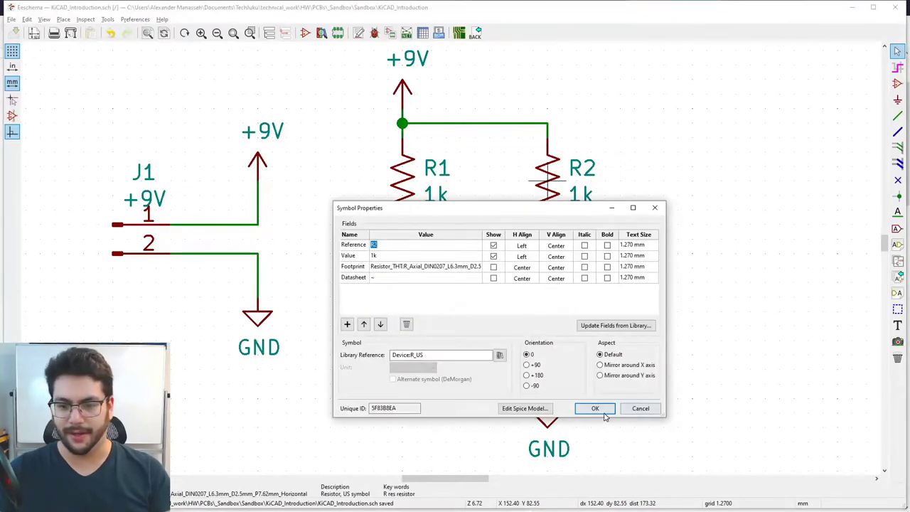
left_click(601, 411)
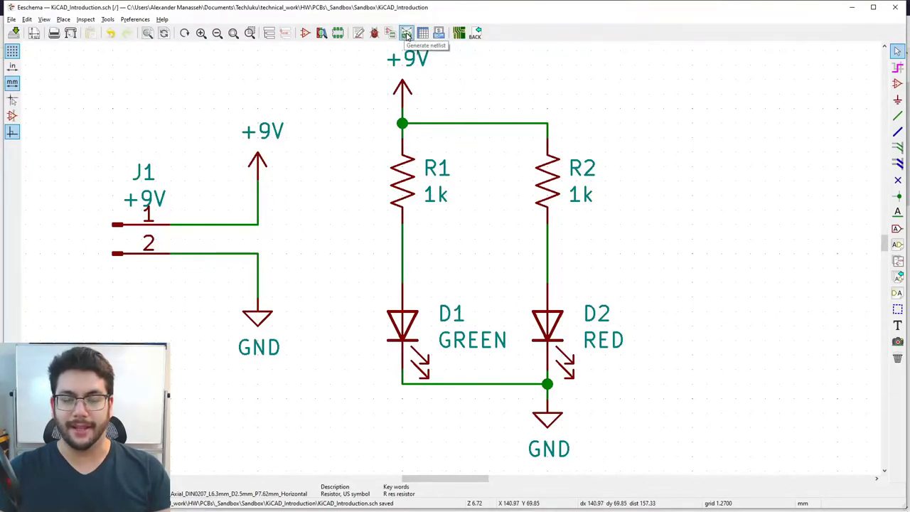
left_click(407, 34)
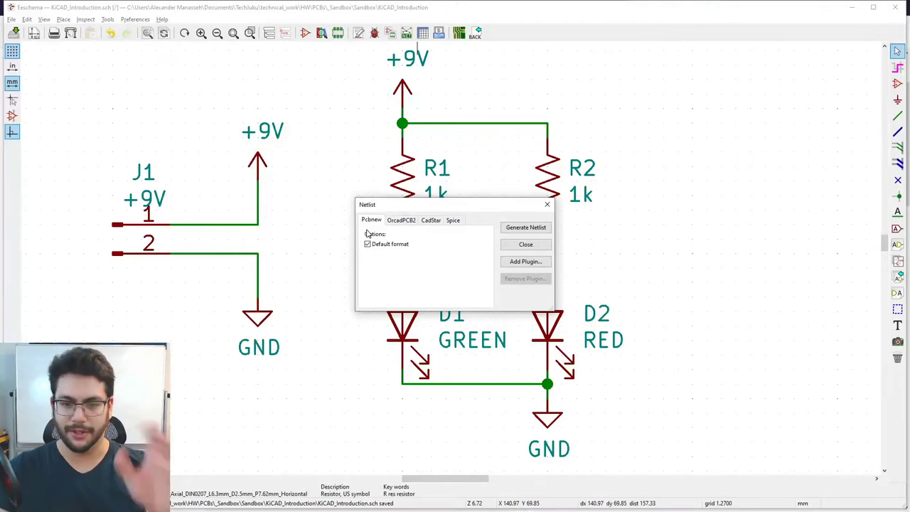
left_click(527, 227)
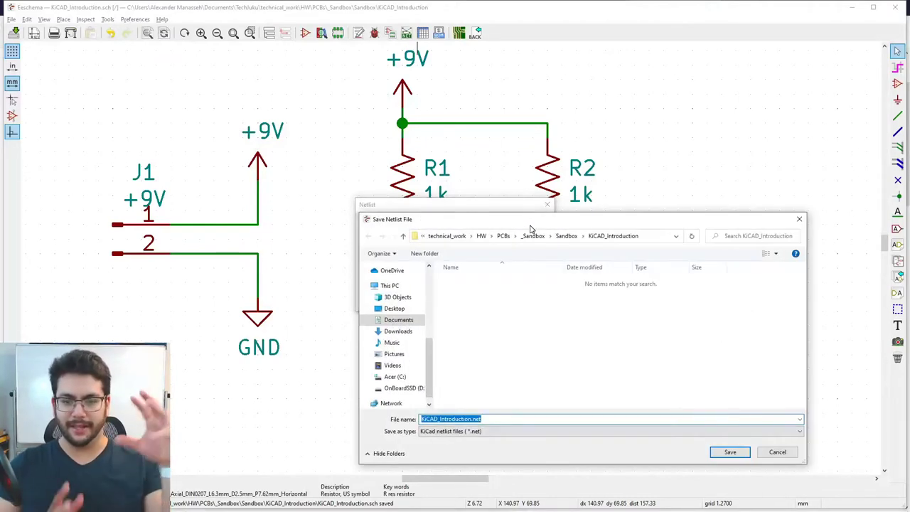
left_click(730, 452)
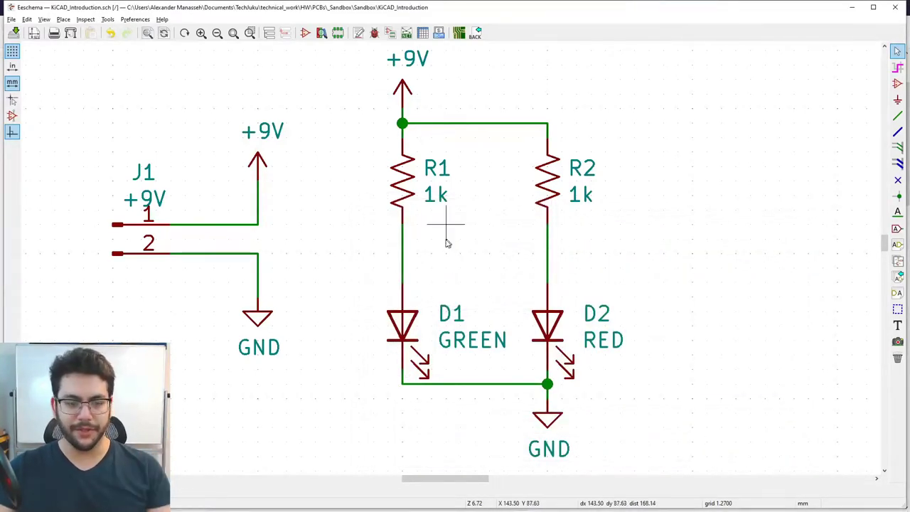
Switch to Pcbnew and update the PCB from the schematic, reviewing the listed footprint changes for D1, D2, J1, R1 and R2 before applying them
left_click(459, 34)
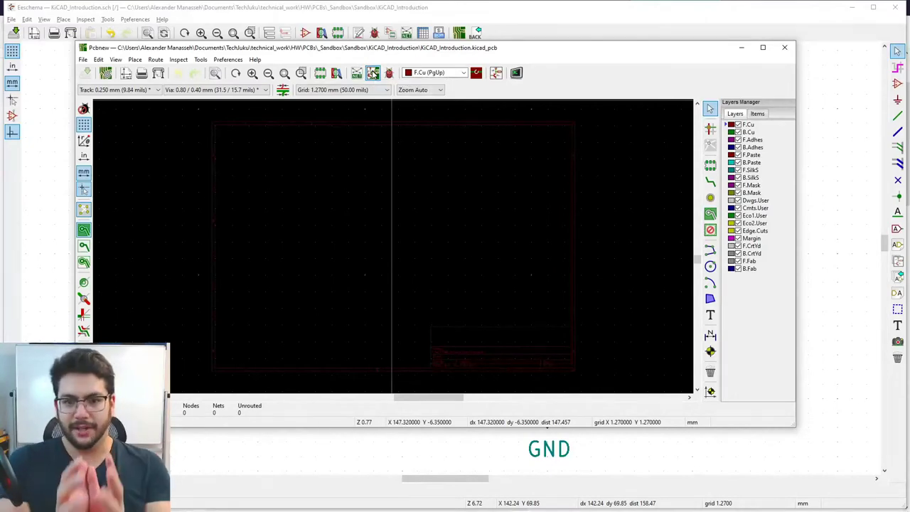
left_click(372, 74)
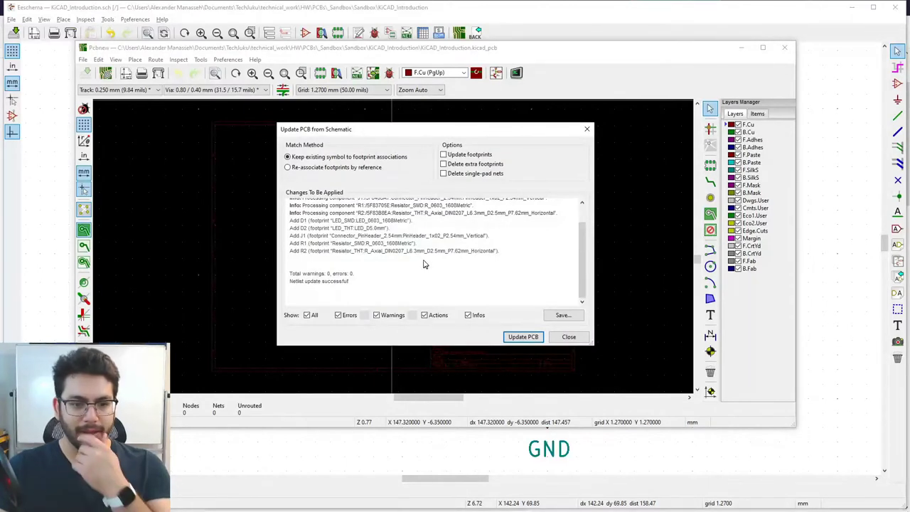
scroll(392, 253, "up", 1)
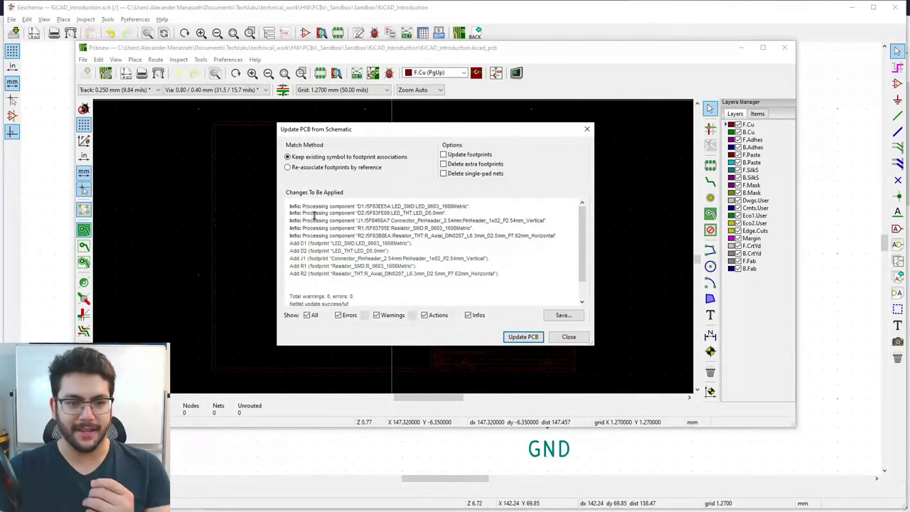
scroll(337, 229, "down", 1)
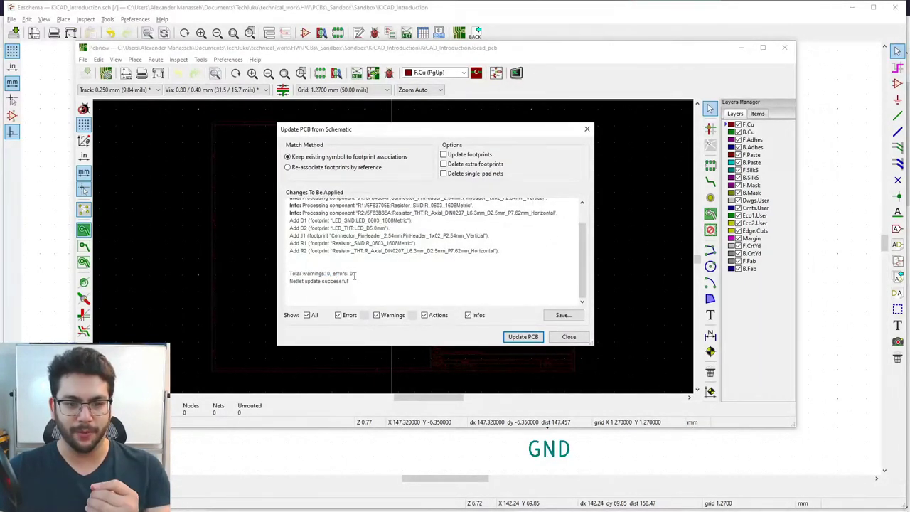
scroll(328, 234, "up", 1)
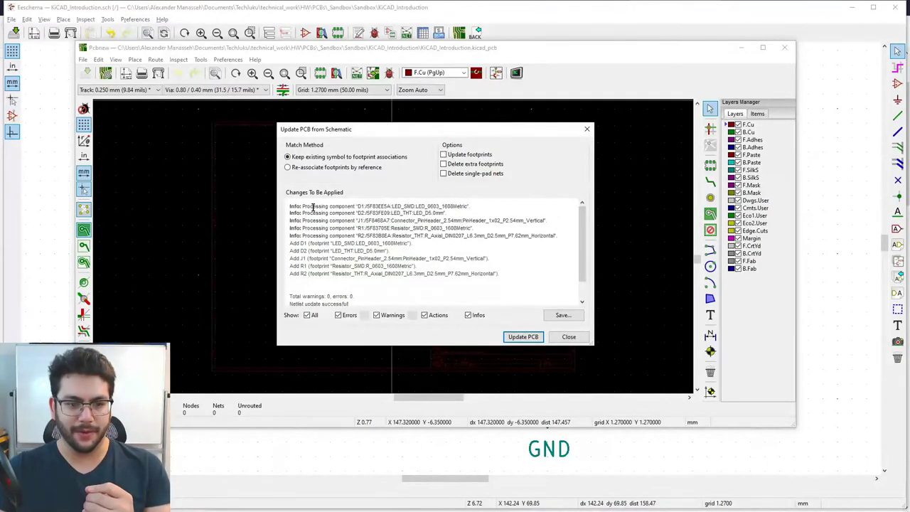
left_click(302, 254)
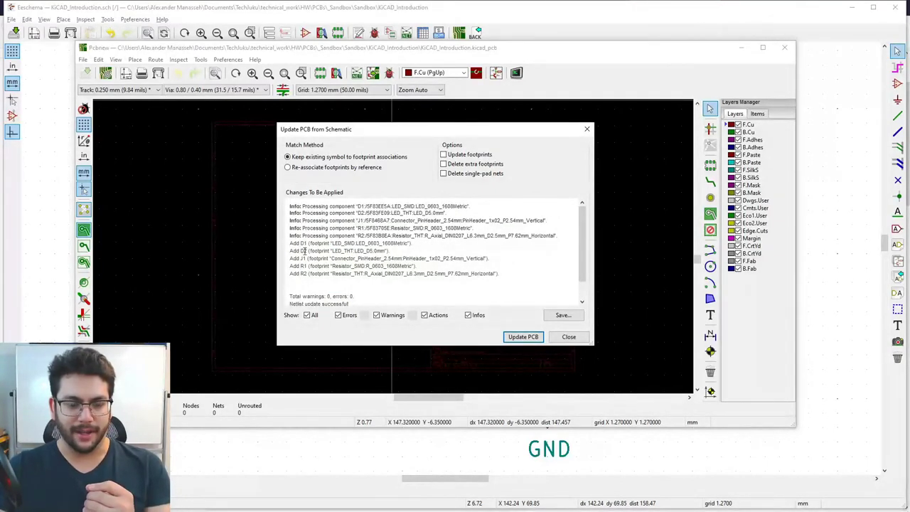
left_click_drag(304, 251, 386, 260)
left_click(405, 274)
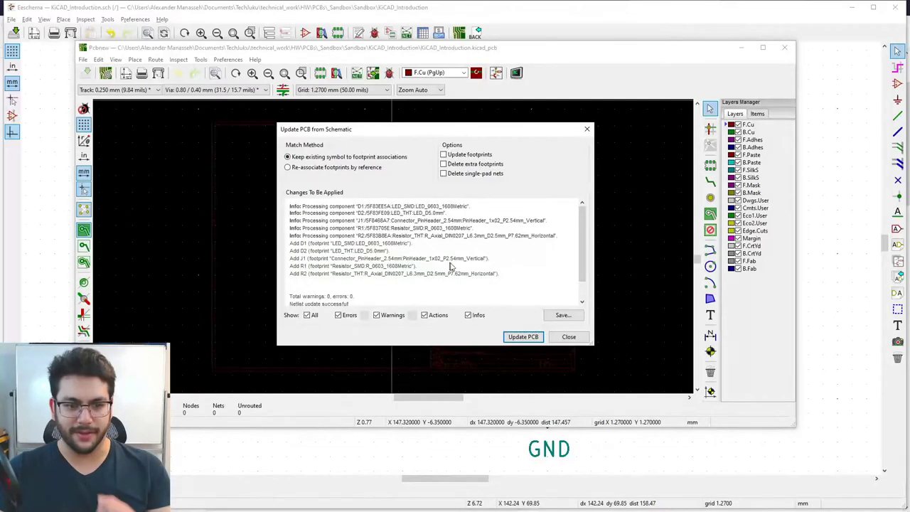
left_click(523, 336)
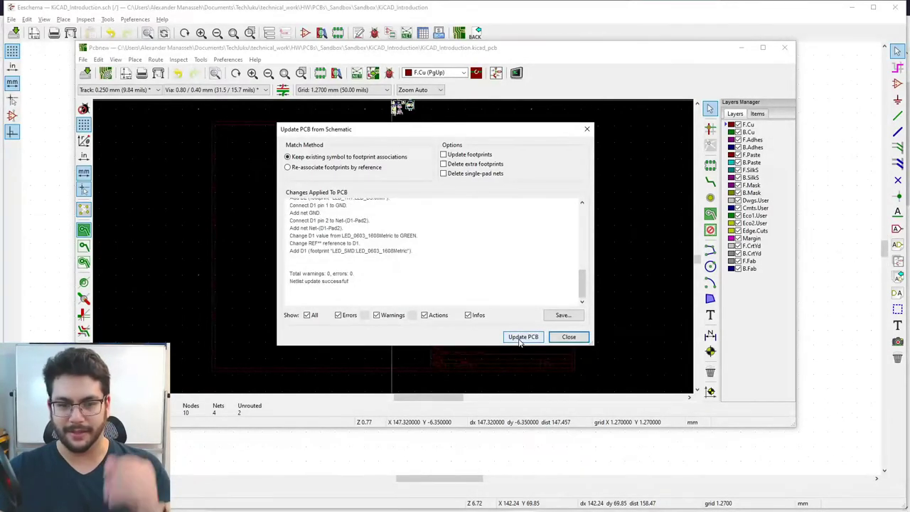
left_click(569, 337)
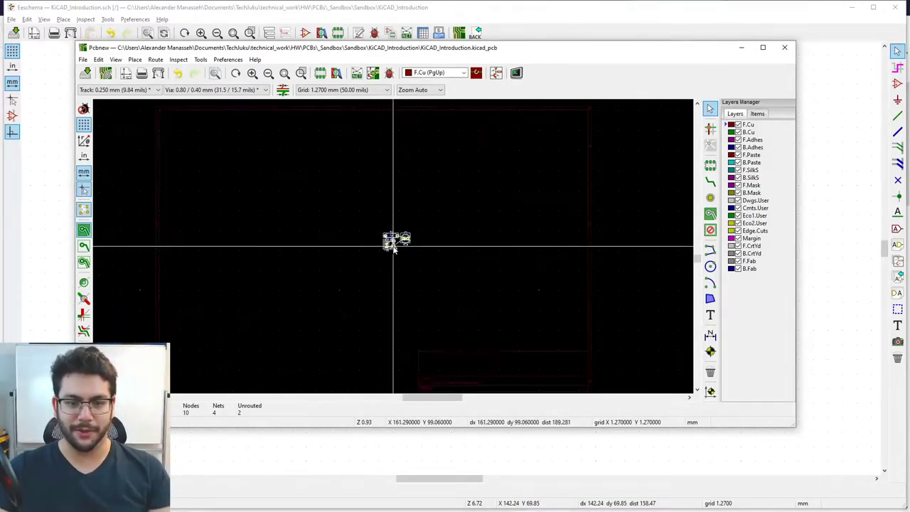
Place the imported group of footprints near the middle of the board sheet and deselect it
scroll(410, 239, "up", 6)
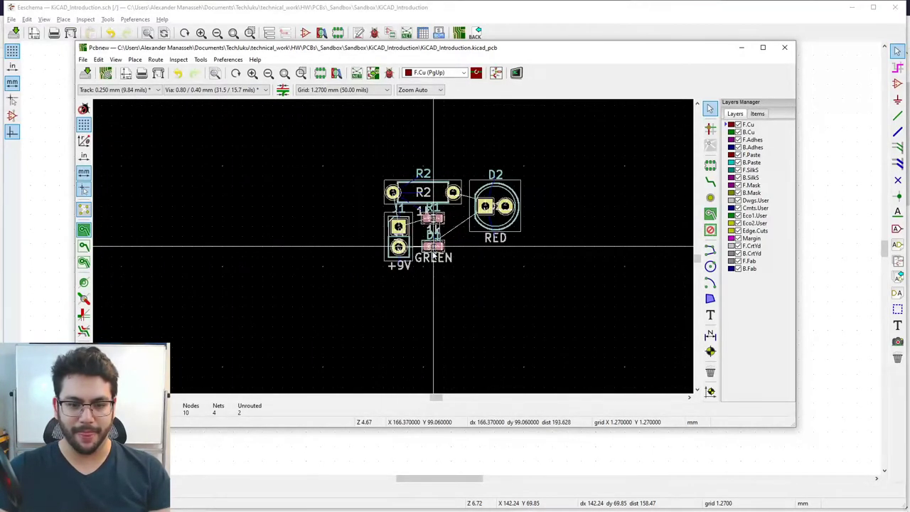
left_click(414, 247)
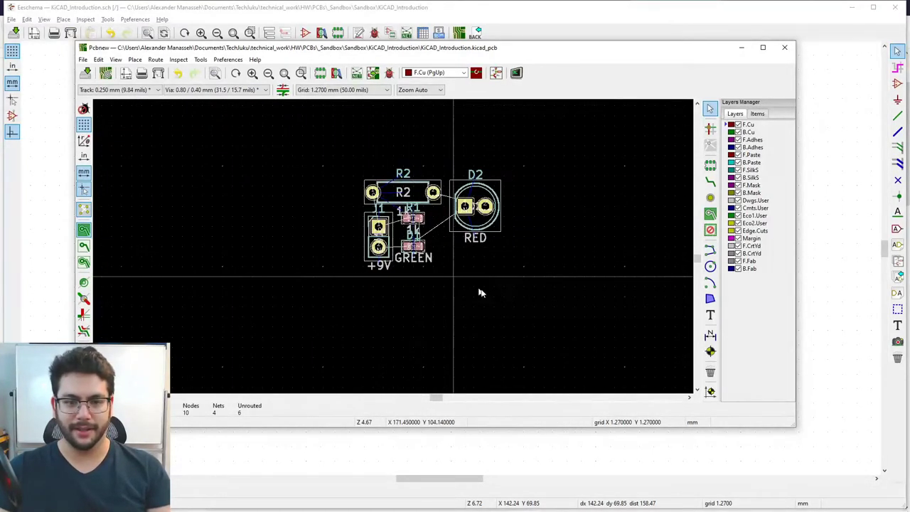
left_click(534, 288)
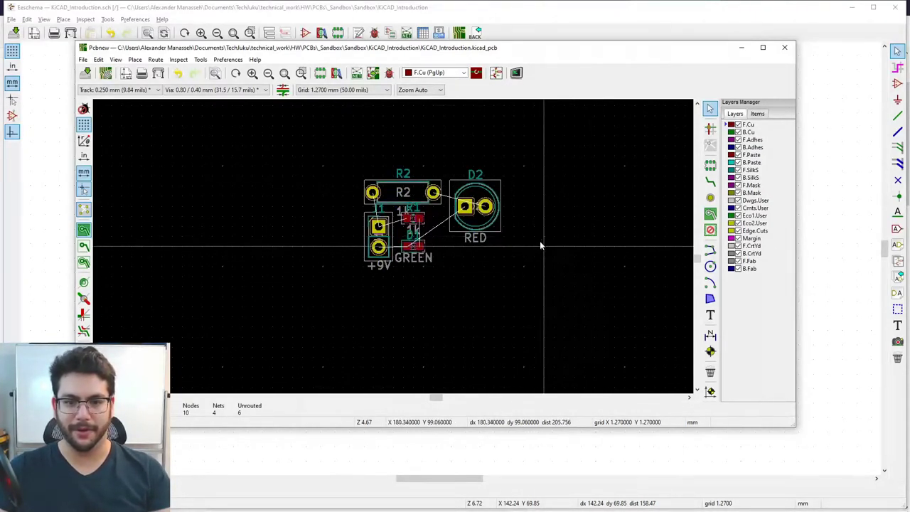
Move LED D2 to the lower right of D1, rotating it through a full turn back to its horizontal orientation
right_click(470, 211)
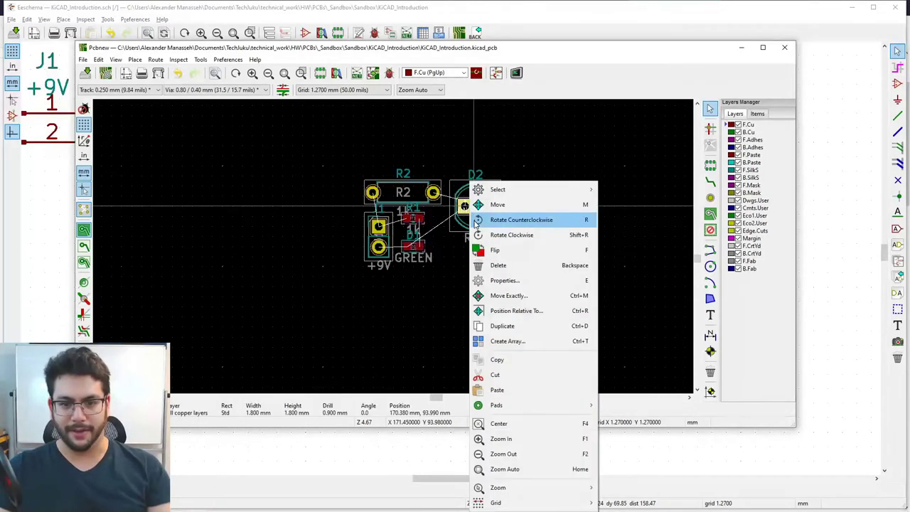
left_click(528, 205)
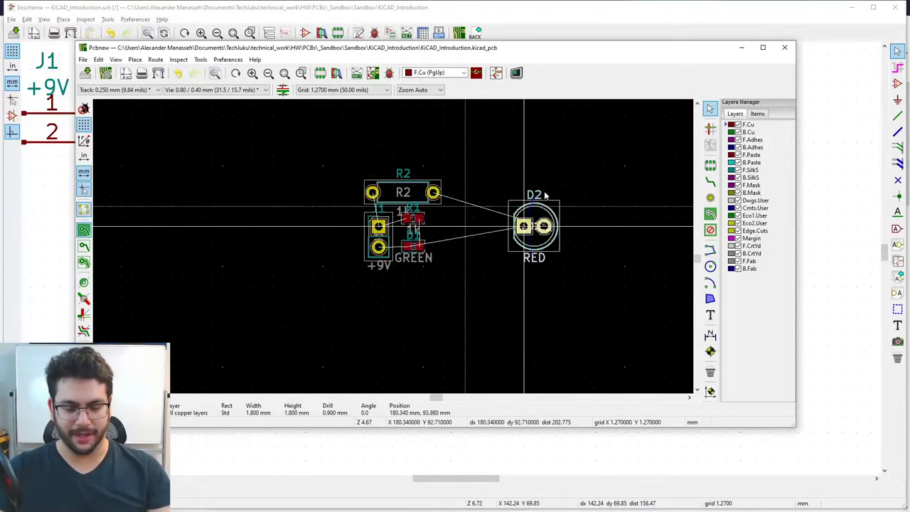
key("r")
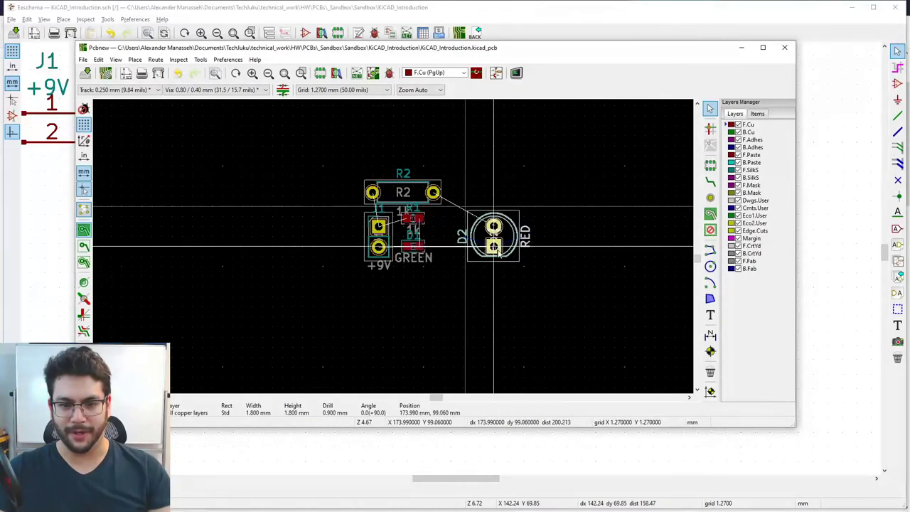
key("r")
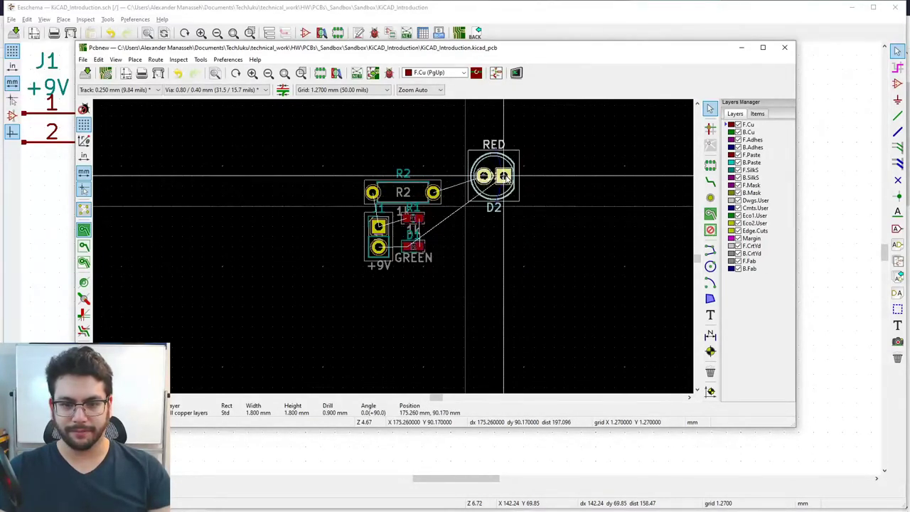
key("r")
key("r")
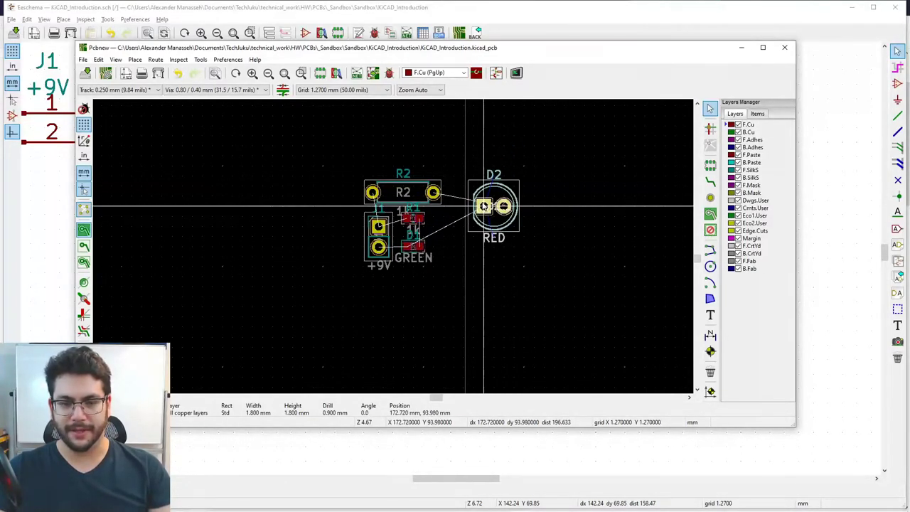
left_click(463, 266)
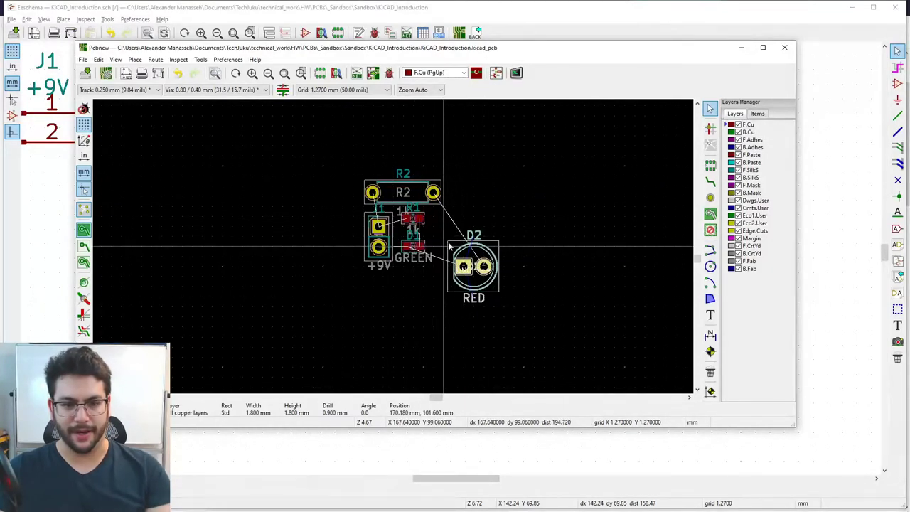
left_click_drag(467, 261, 476, 262)
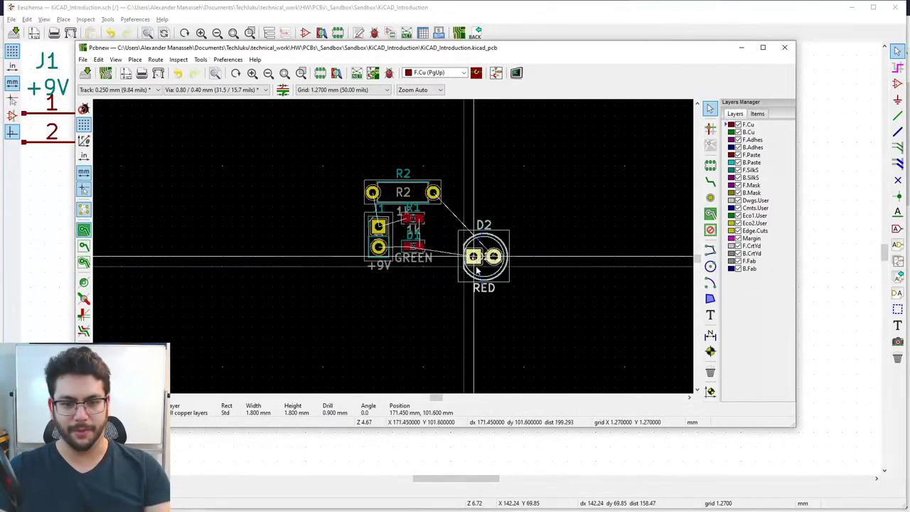
left_click(518, 197)
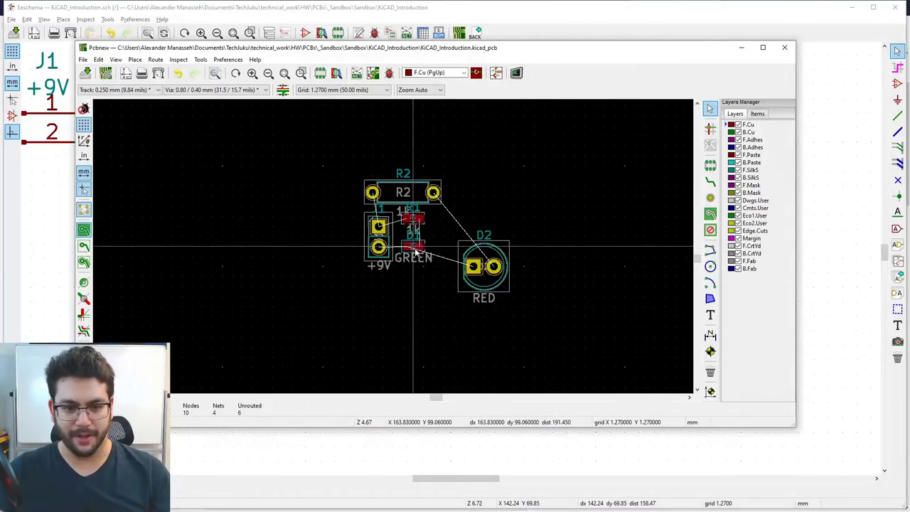
Move LED D1 below R1 and just left of D2, rotated by 180 degrees
scroll(419, 250, "up", 3)
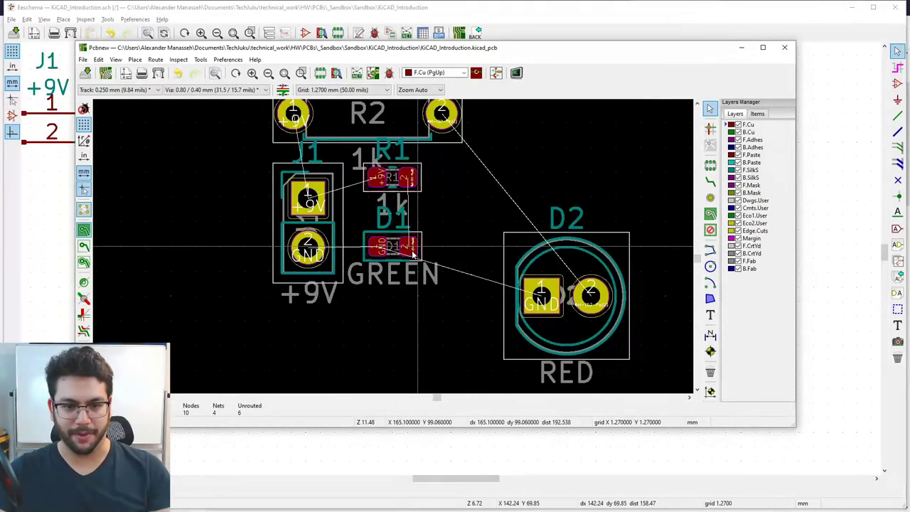
left_click_drag(413, 254, 401, 282)
scroll(421, 277, "down", 4)
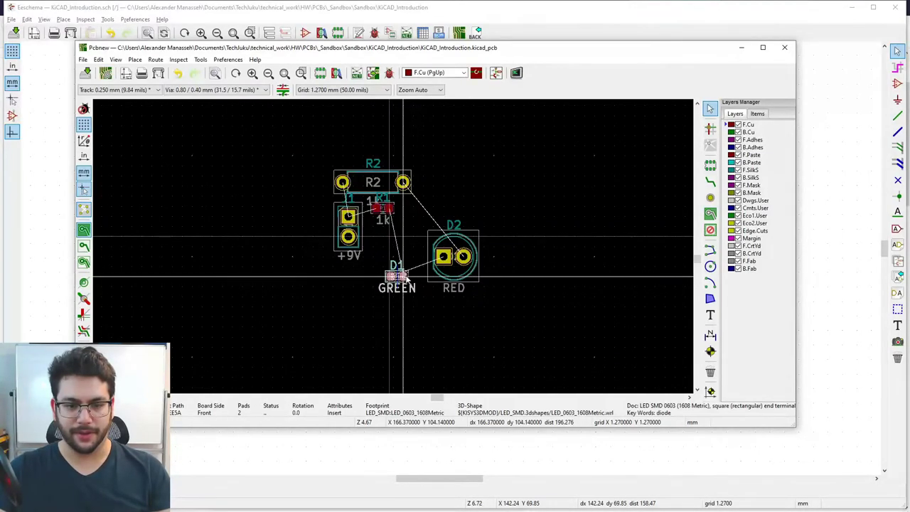
left_click_drag(400, 277, 384, 282)
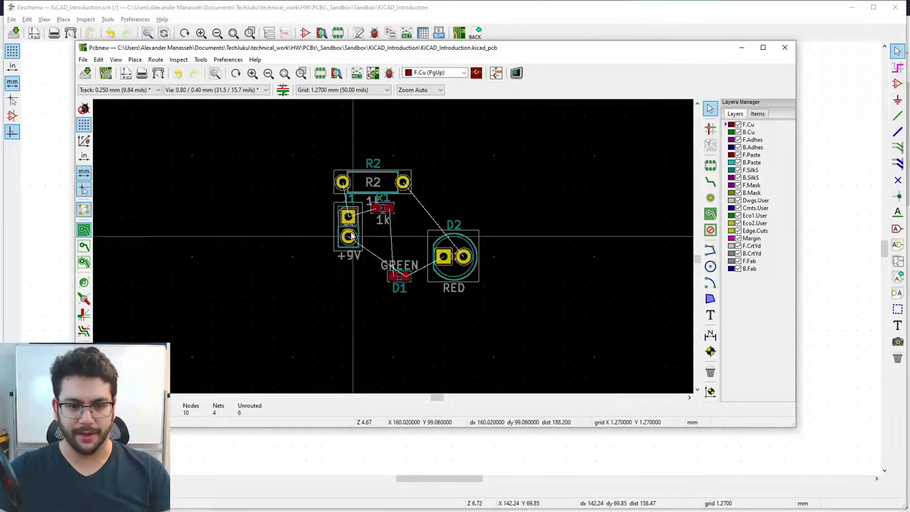
Move connector J1 left, away from R1 and R2, rotating it through a full turn back to its vertical orientation
left_click_drag(344, 238, 291, 228)
key("r")
key("r")
key("r")
key("r")
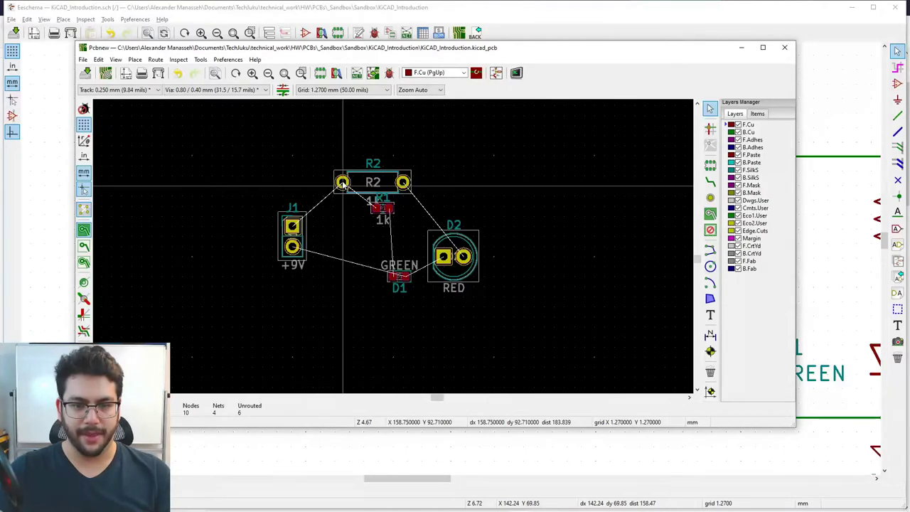
Move resistor R2 to the right of D2 and rotate it to stand vertically, with its +9V pad at the upper end
left_click_drag(342, 184, 493, 196)
key("r")
key("r")
key("r")
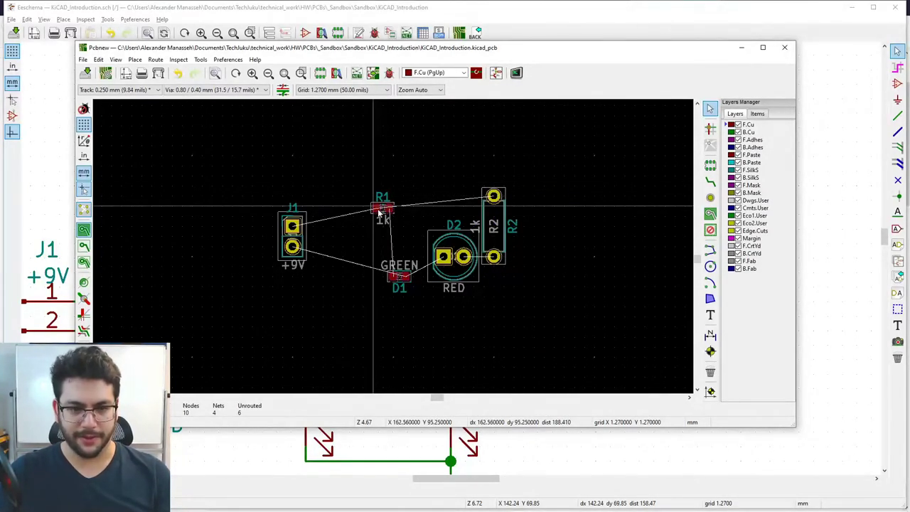
Rotate resistor R1 to 270 degrees and place it vertically just above D1
left_click_drag(385, 209, 400, 227)
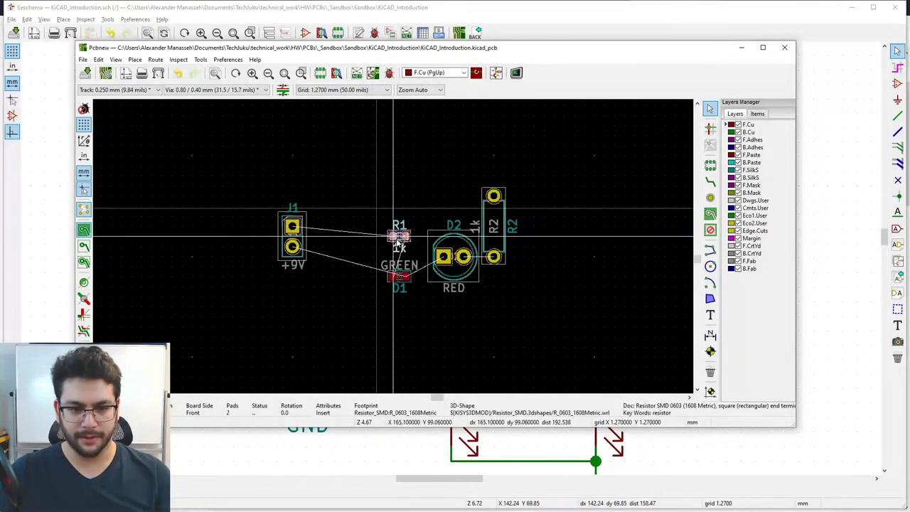
key("r")
left_click_drag(398, 234, 364, 201)
key("r")
key("r")
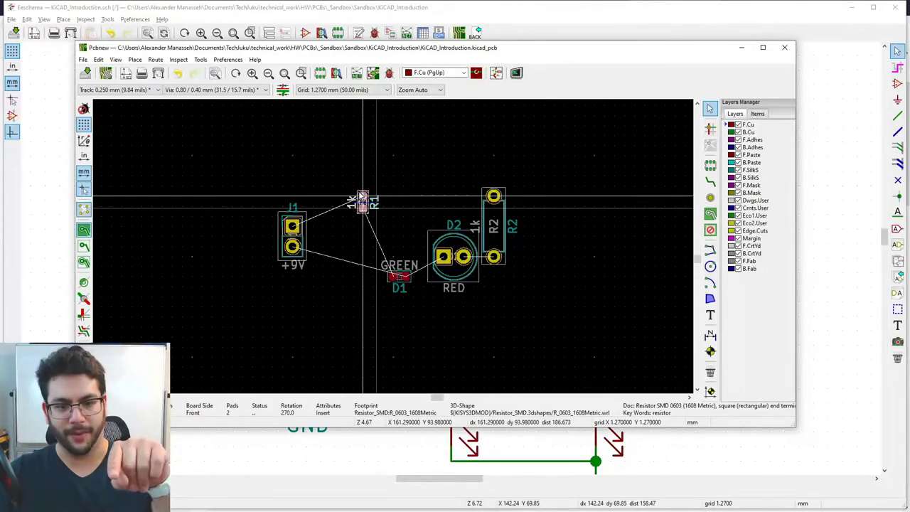
left_click_drag(362, 197, 393, 229)
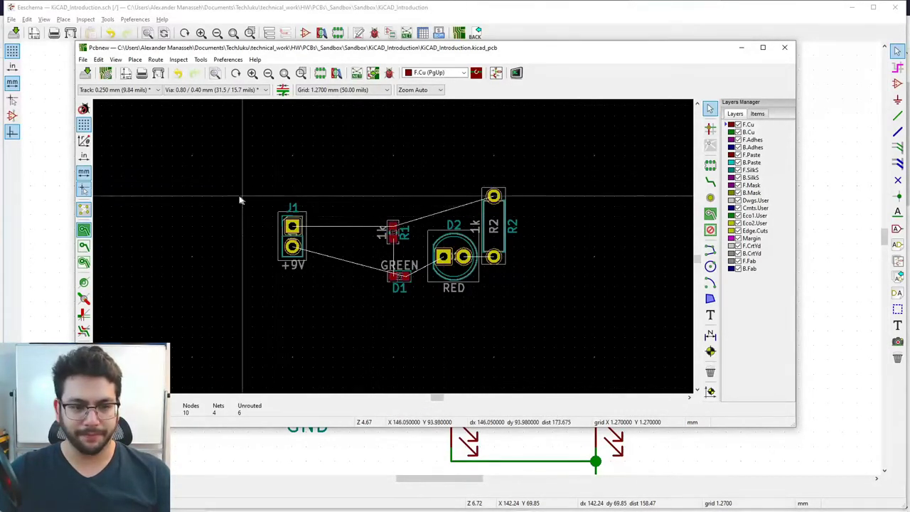
Select connector J1 and move it closer to R1 and D1
left_click_drag(239, 200, 352, 306)
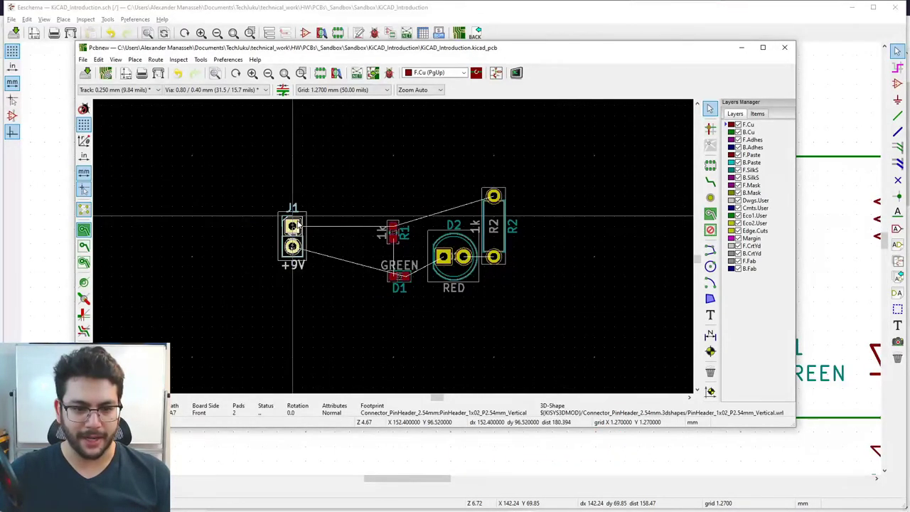
left_click_drag(296, 224, 347, 233)
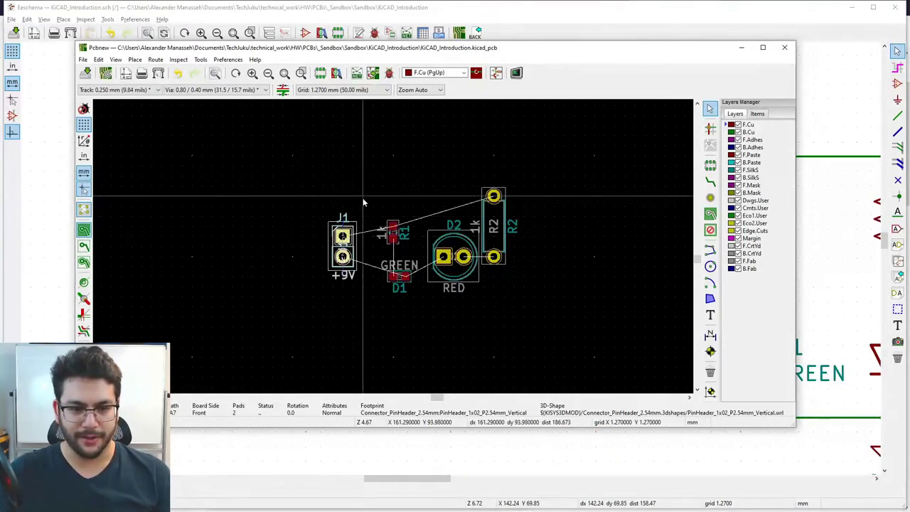
Move connector J1 up so its +9V pad lines up horizontally with R1's +9V pad
left_click(363, 205)
left_click_drag(301, 187, 369, 304)
mouse_move(342, 236)
left_mouse_down()
mouse_move(392, 190)
mouse_move(313, 236)
mouse_move(347, 237)
mouse_move(335, 246)
mouse_move(347, 232)
left_mouse_up()
left_click(380, 185)
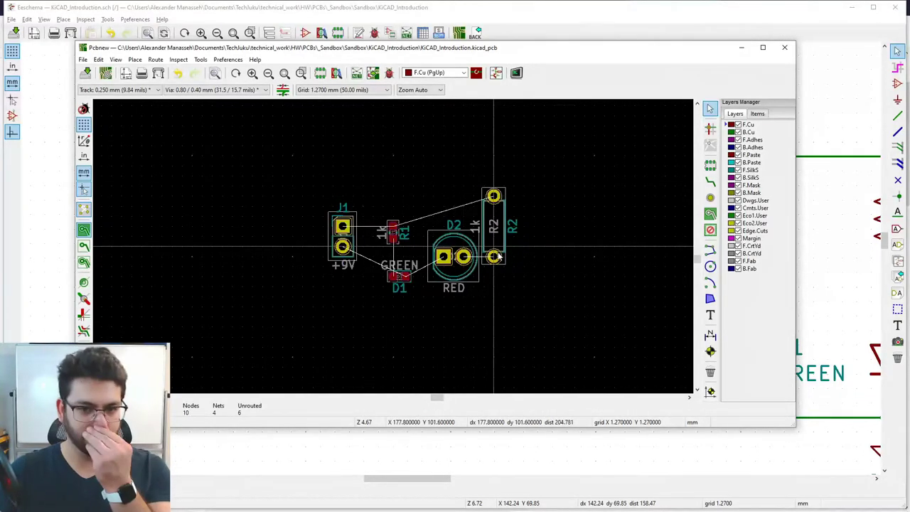
Move resistor R2 above D2 and rotate it to lie horizontally, with its +9V pad toward R1
left_click(503, 260)
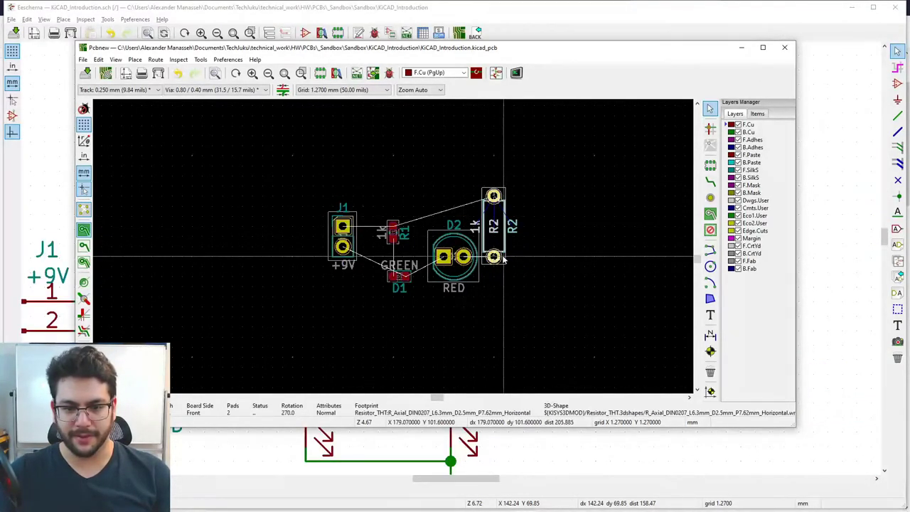
left_click_drag(502, 260, 493, 206)
key("r")
key("r")
key("r")
key("r")
key("r")
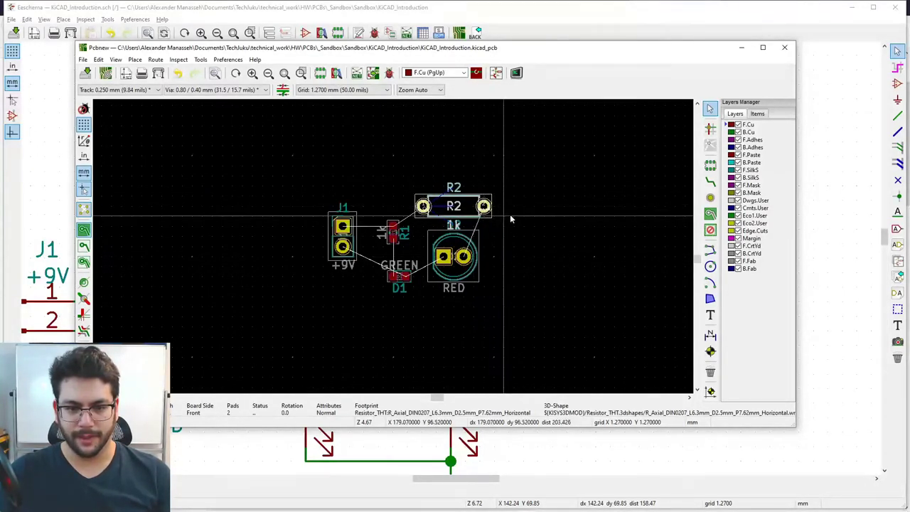
left_click(511, 216)
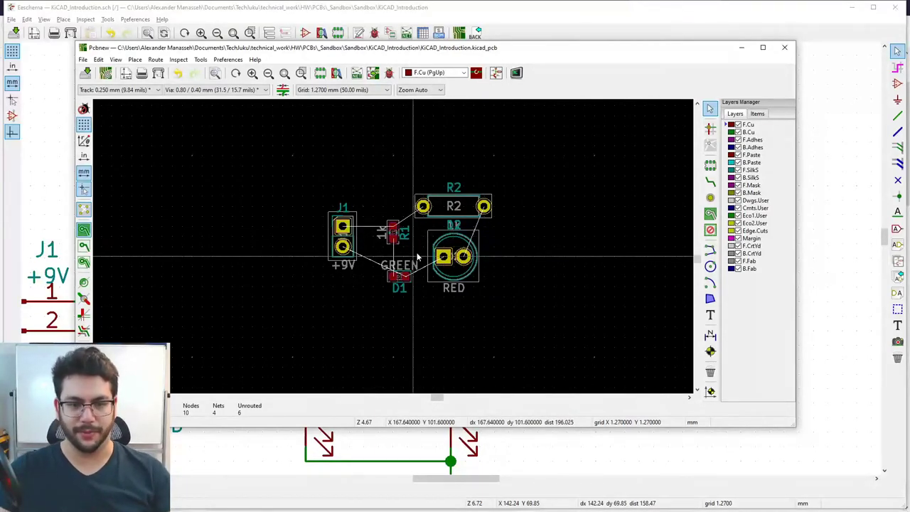
Rotate R1's reference text to read horizontally and move it to the right of the resistor
scroll(413, 249, "up", 5)
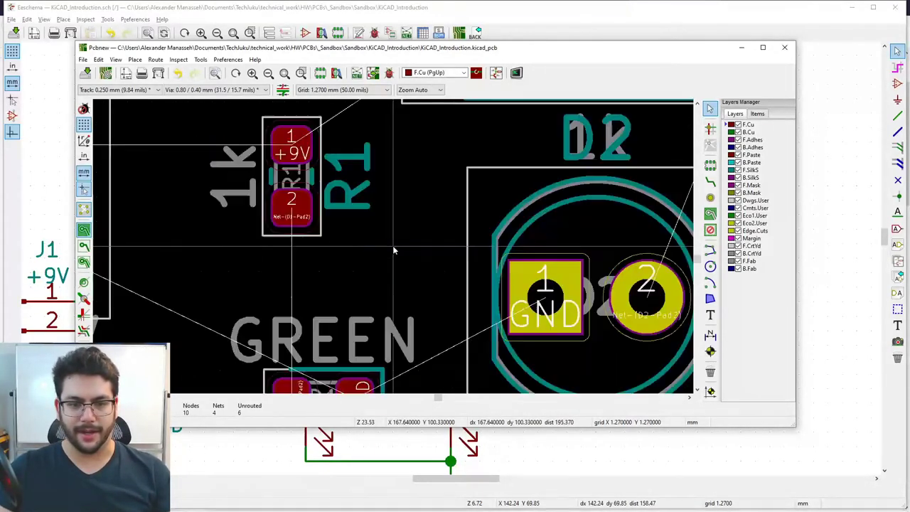
scroll(393, 245, "down", 2)
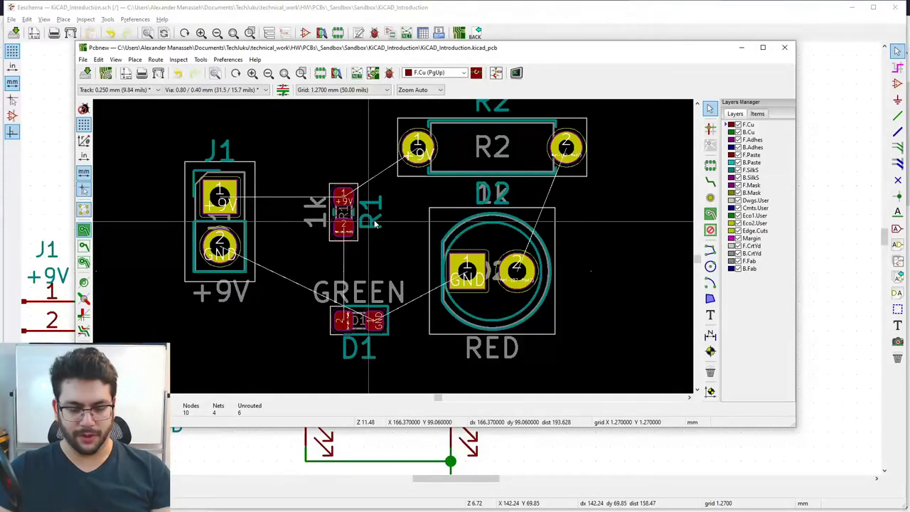
left_click(372, 215)
key("m")
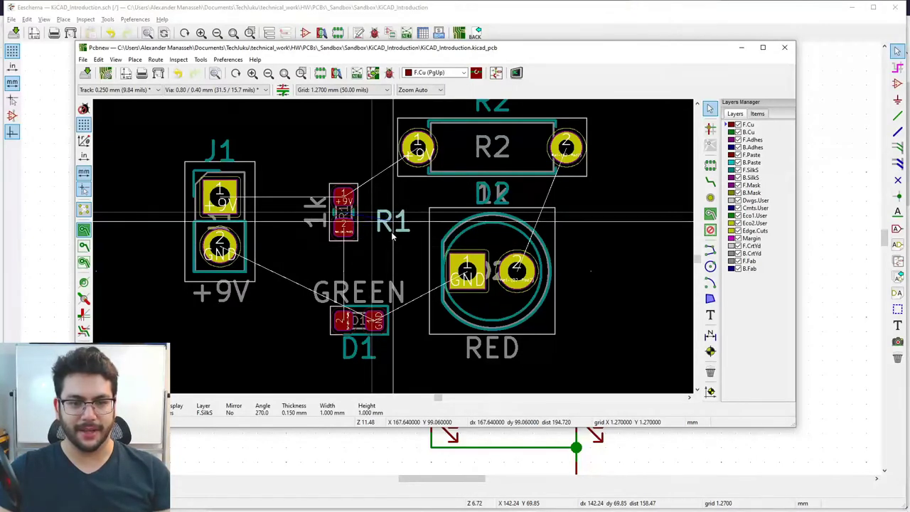
left_click(392, 237)
Set the grid to 0.2540 mm (10.00 mils) and move R1's reference text closer to the resistor
left_click(386, 91)
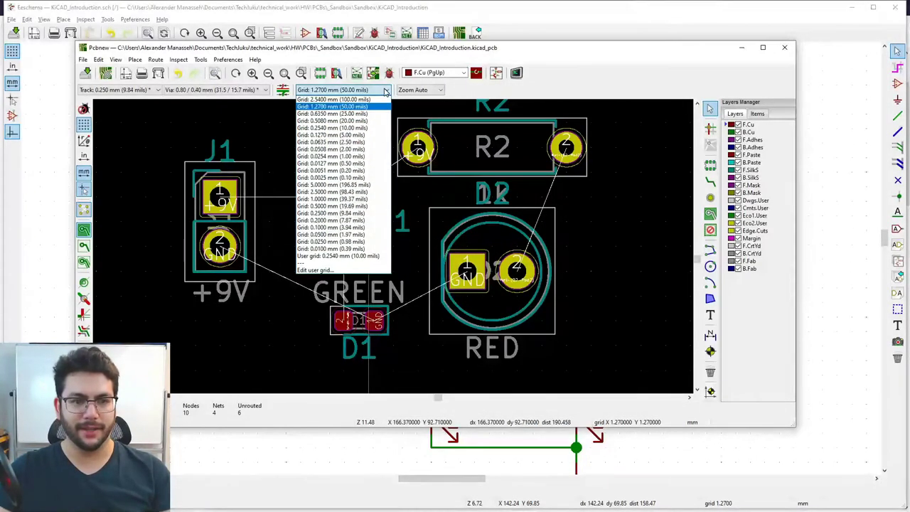
left_click(369, 128)
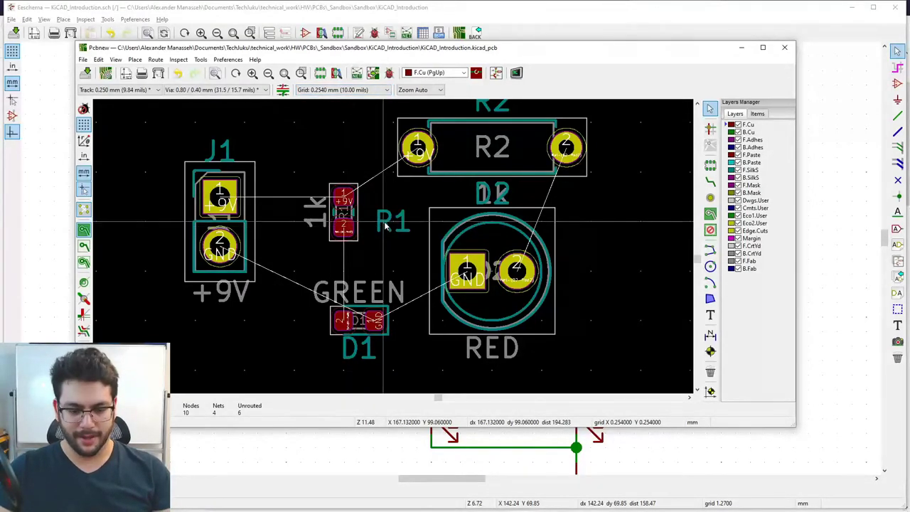
left_click_drag(393, 225, 380, 238)
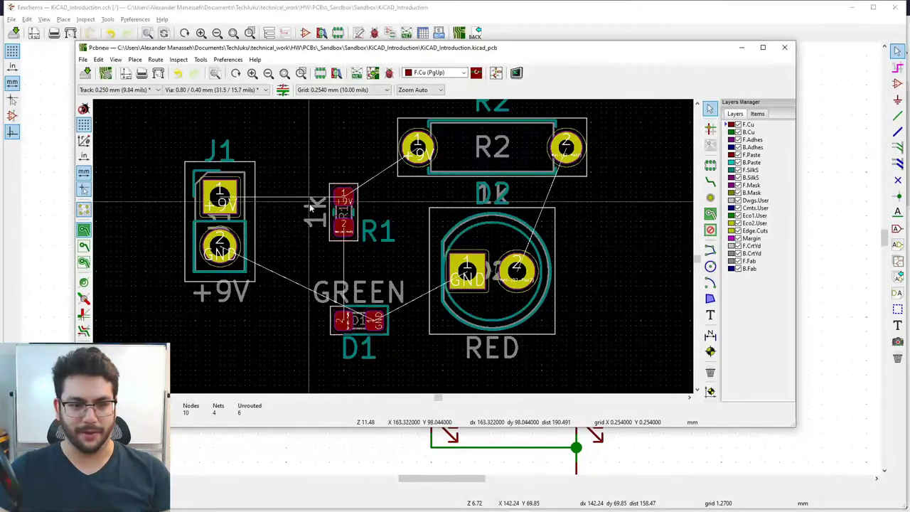
Rotate R1's 1k value text to horizontal and stack it below the R1 reference, beside the resistor's two pads
left_click_drag(315, 205, 376, 197)
key("r")
left_click(377, 227)
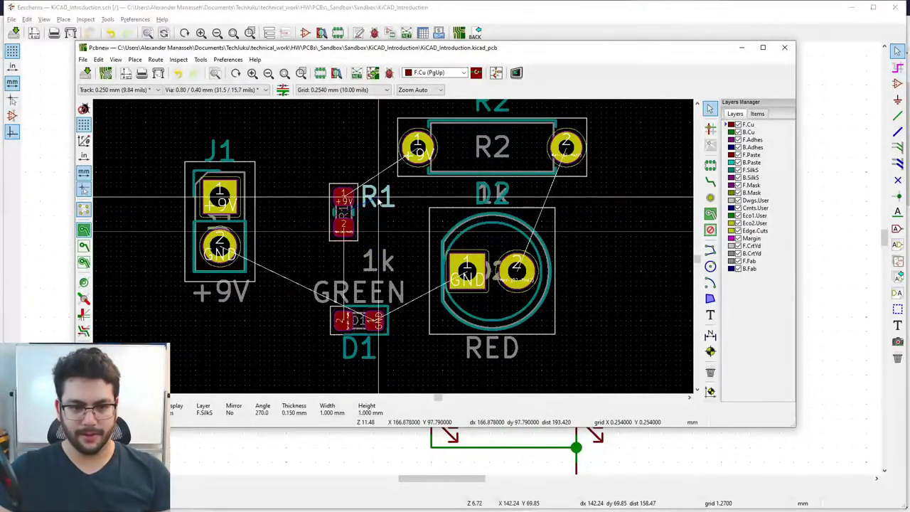
left_click(375, 257)
left_click_drag(375, 258, 379, 227)
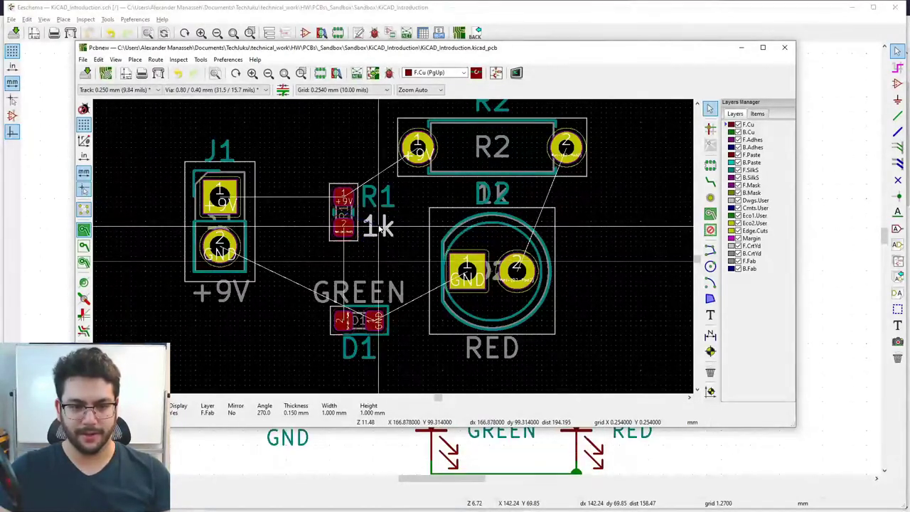
Place R2's 1k value text above its pad 2 and its reference text above pad 1
left_click(476, 202)
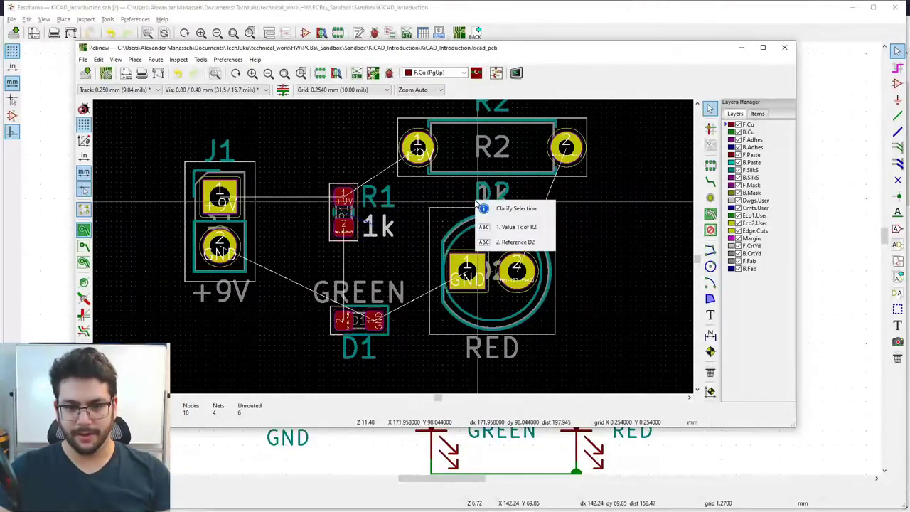
left_click(526, 227)
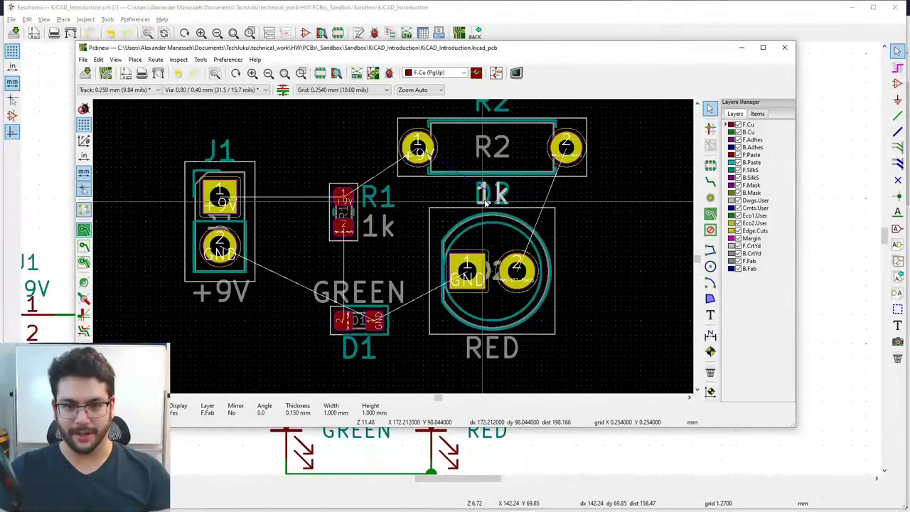
left_click_drag(485, 203, 548, 158)
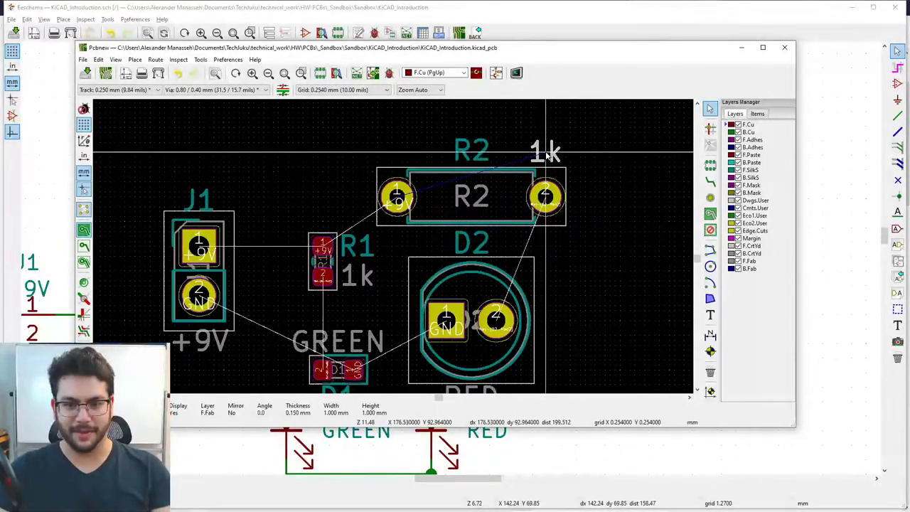
left_click(519, 151)
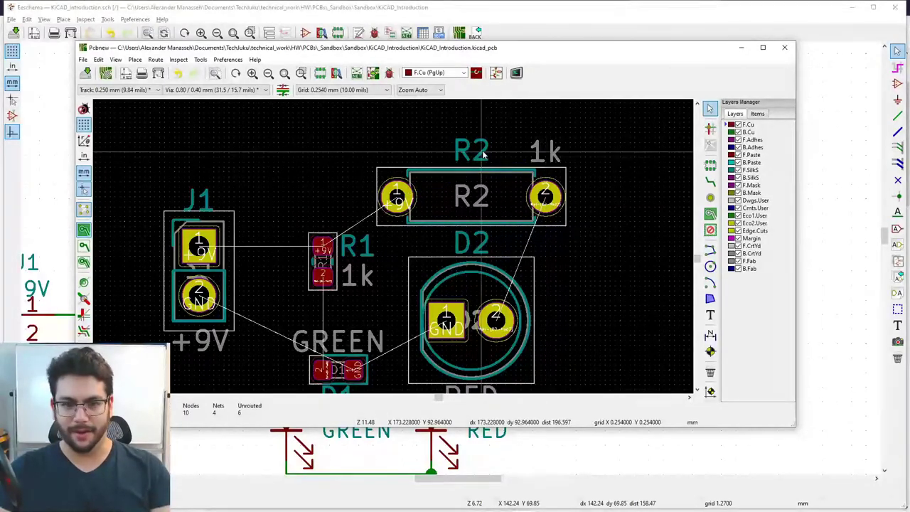
left_click_drag(472, 158, 392, 155)
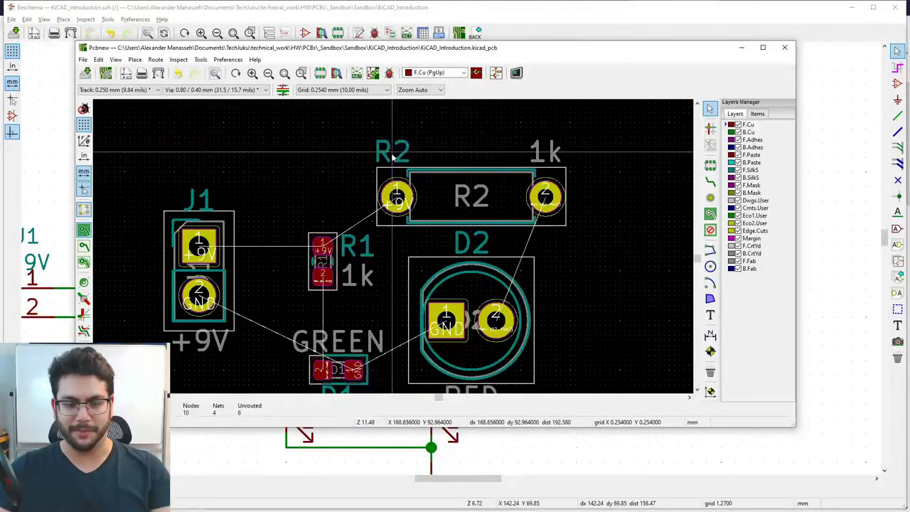
Move D2's reference text to the upper left of its outline and its RED value text to the upper right
scroll(466, 210, "down", 2)
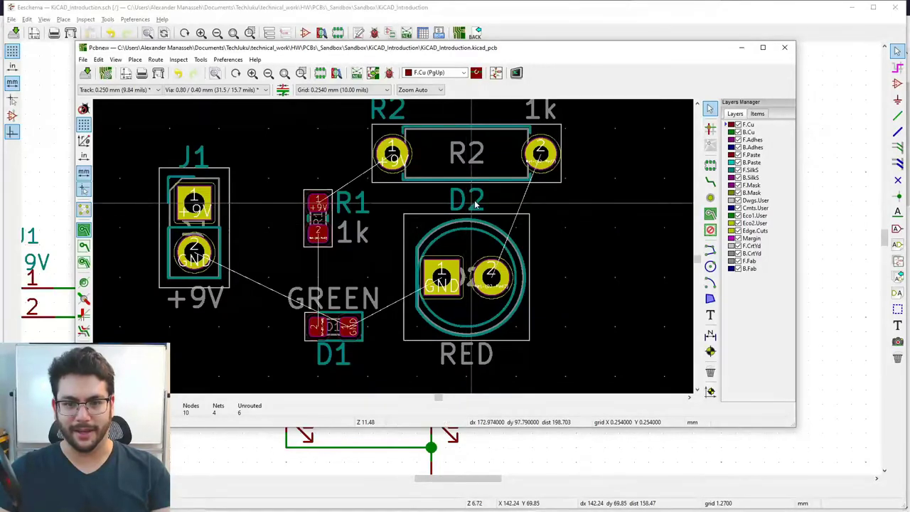
scroll(489, 192, "down", 1)
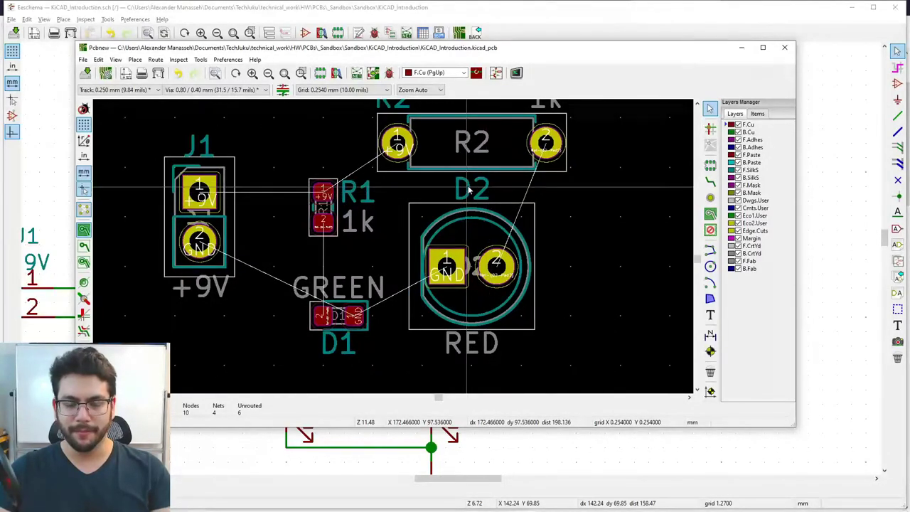
left_click_drag(469, 190, 423, 190)
left_click(464, 347)
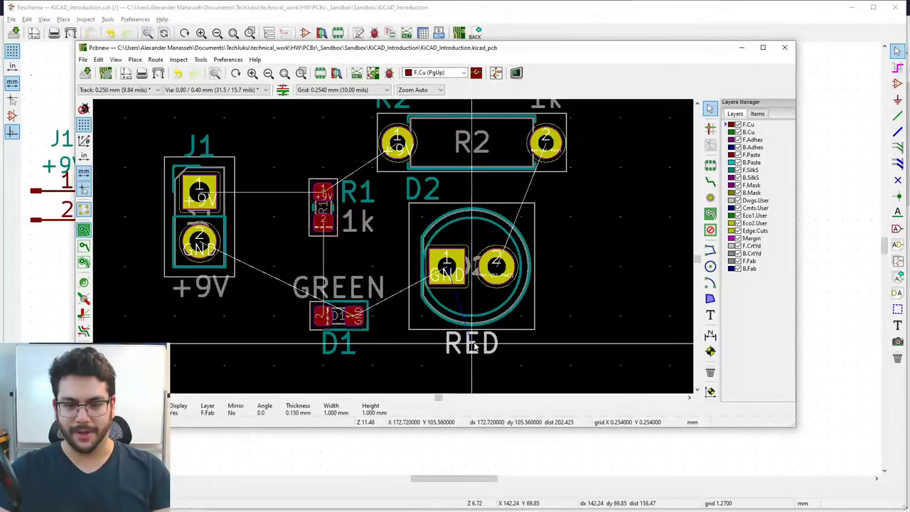
key("m")
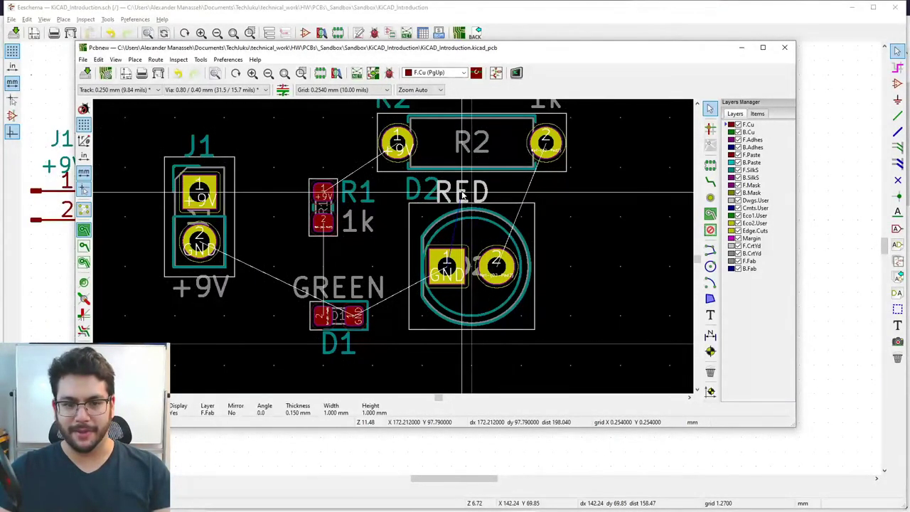
left_click(511, 192)
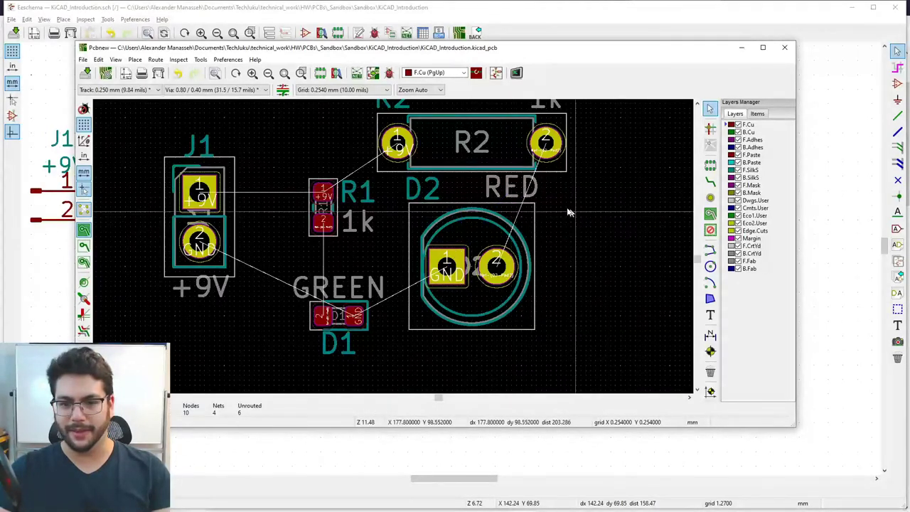
Change the layer of D2's RED value text to F.SilkS
left_click(509, 192)
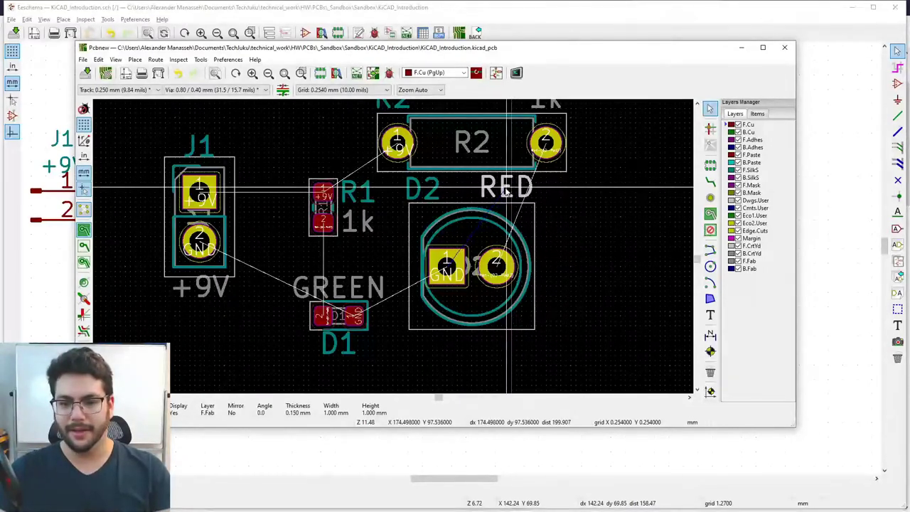
middle_click_drag(511, 189, 508, 221)
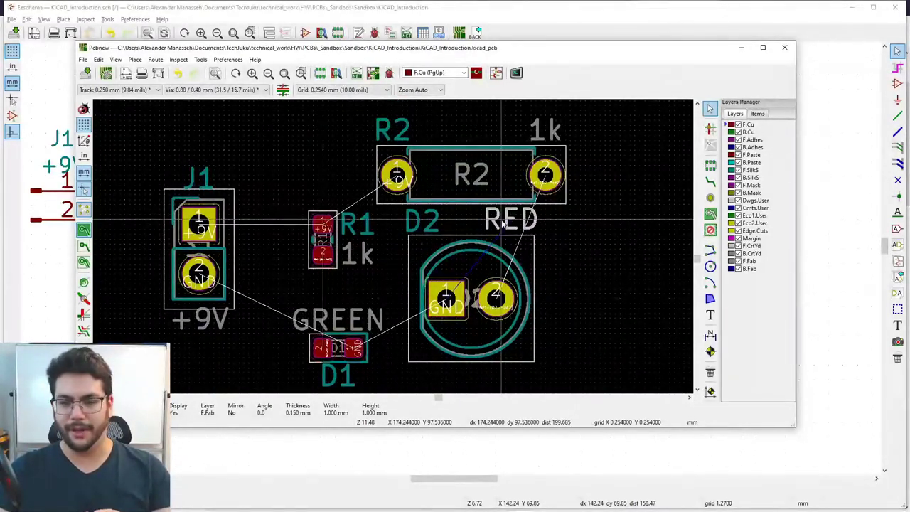
scroll(456, 282, "down", 1)
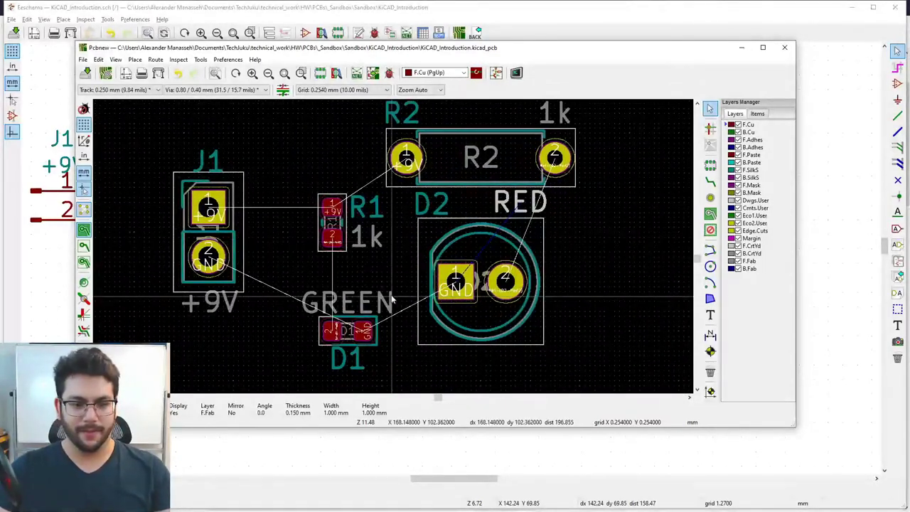
middle_click_drag(339, 298, 361, 297)
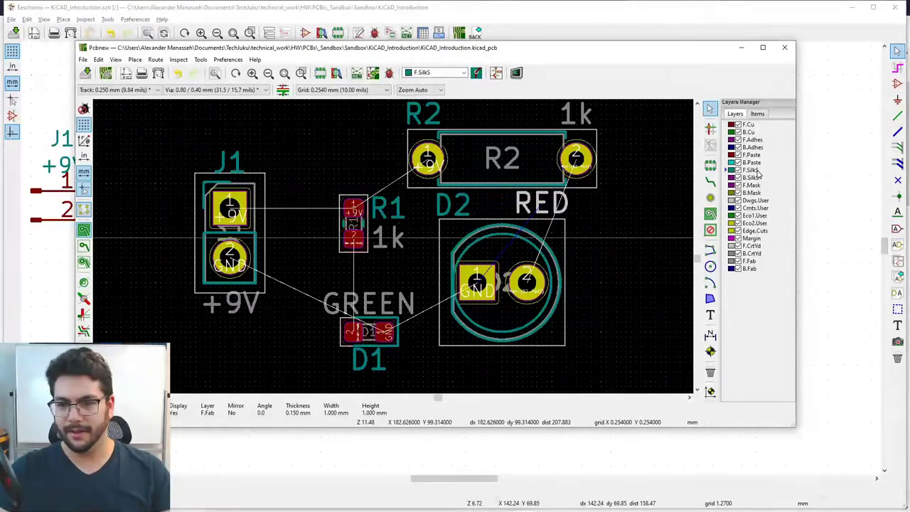
right_click(542, 208)
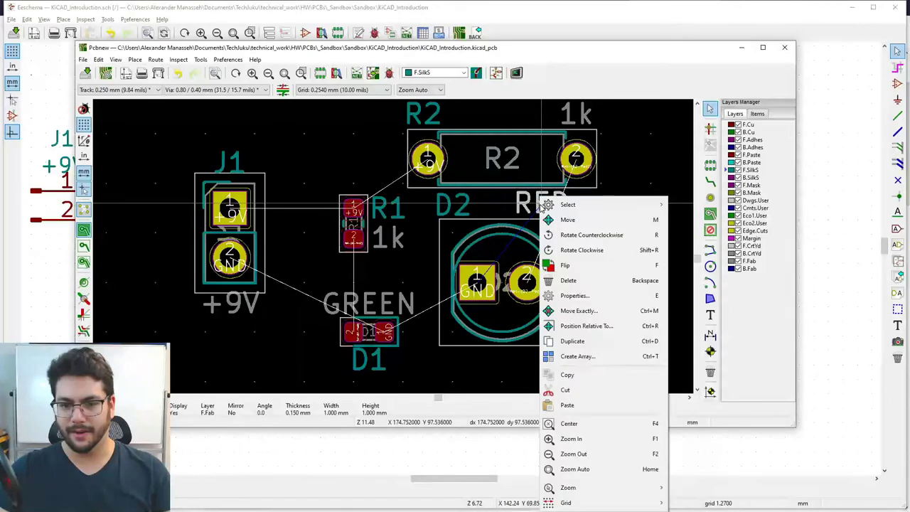
left_click(575, 297)
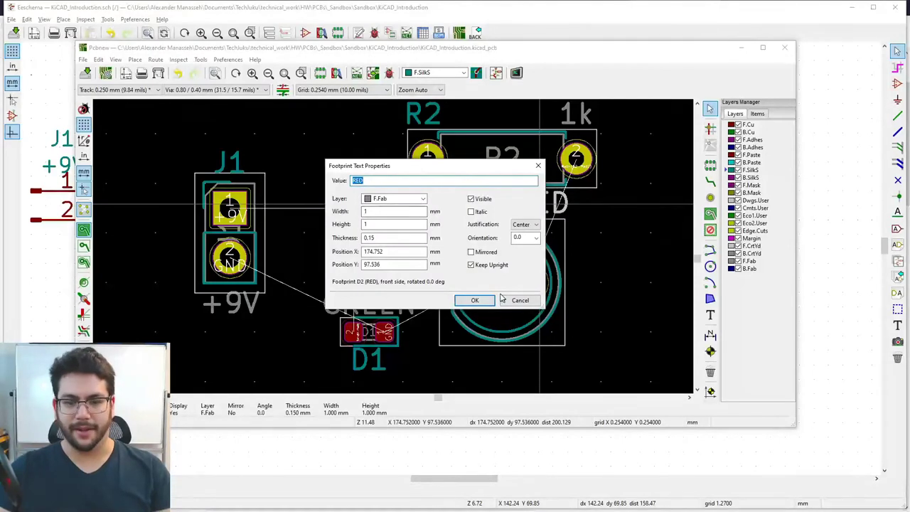
left_click(423, 199)
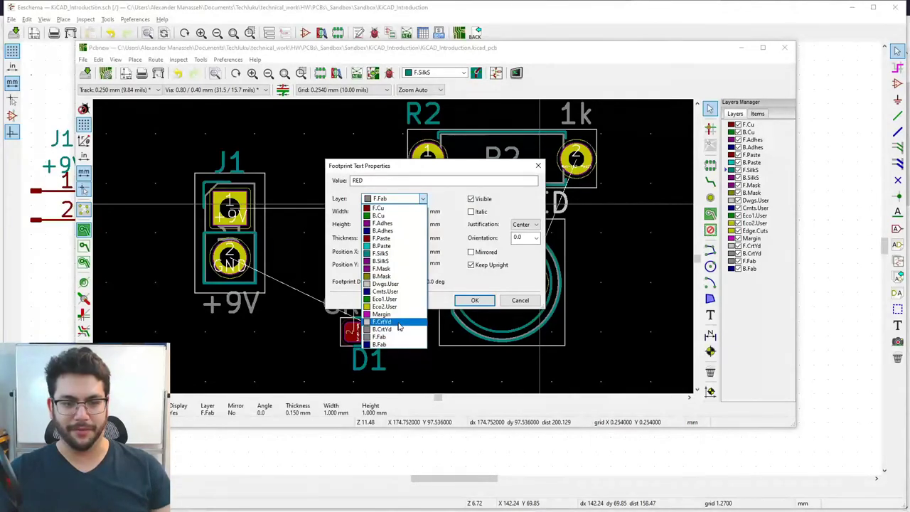
left_click(408, 254)
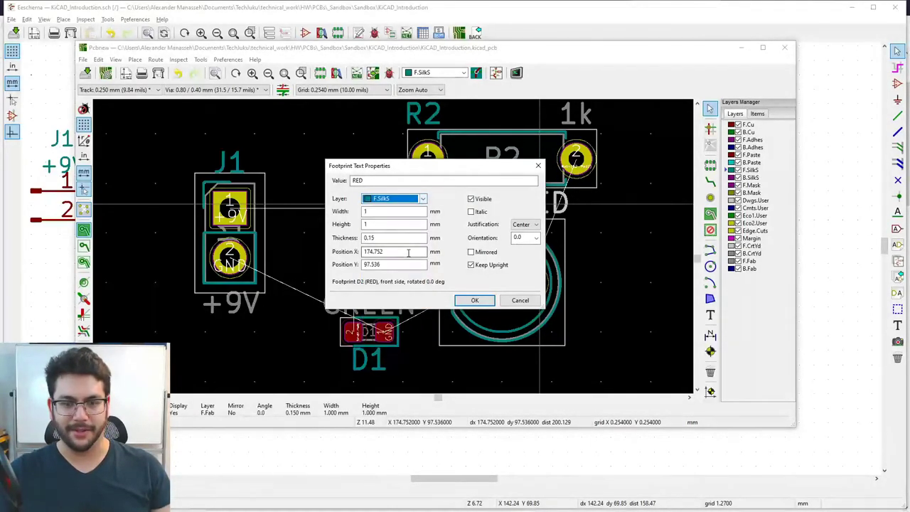
left_click(475, 300)
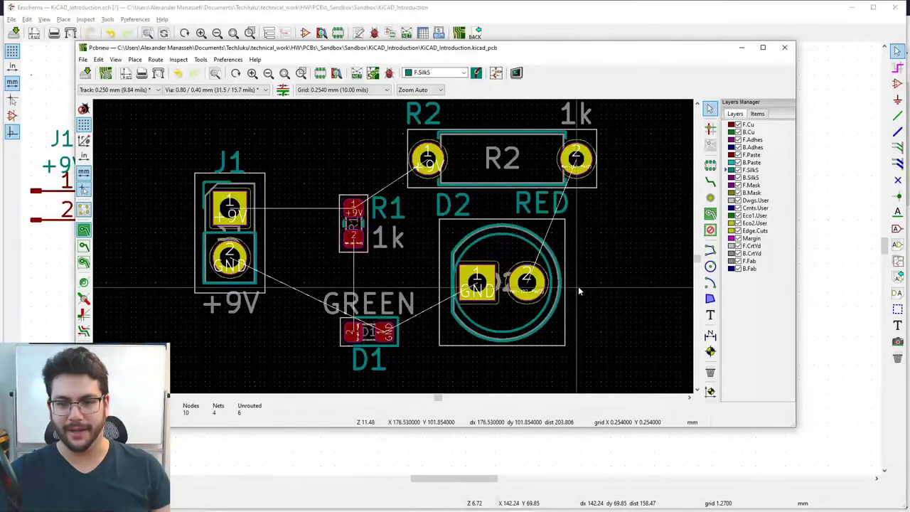
Change the layer of R2's 1k value text to F.SilkS
scroll(610, 226, "down", 1)
double_click(552, 146)
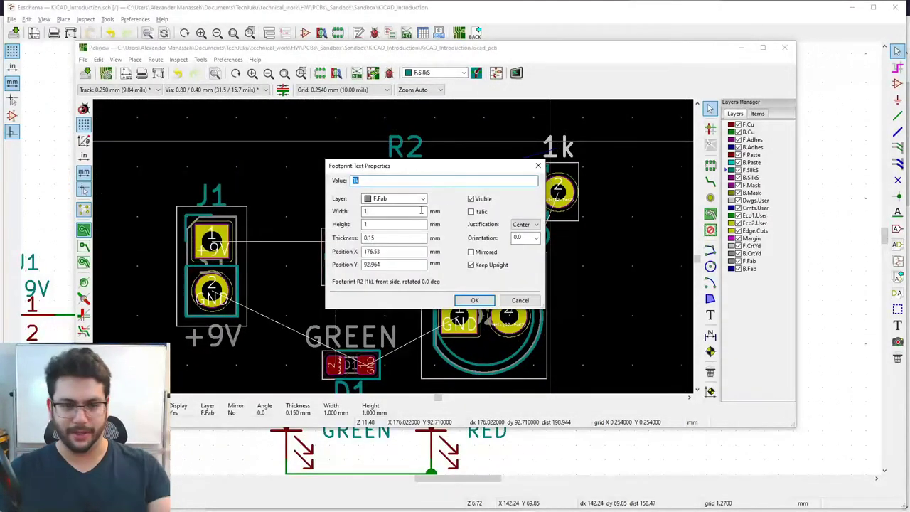
left_click(422, 199)
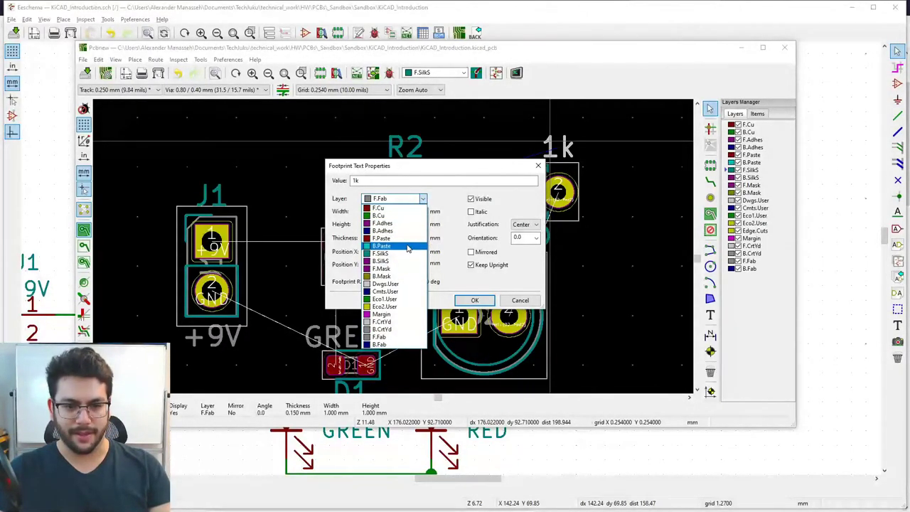
left_click(407, 255)
left_click(475, 300)
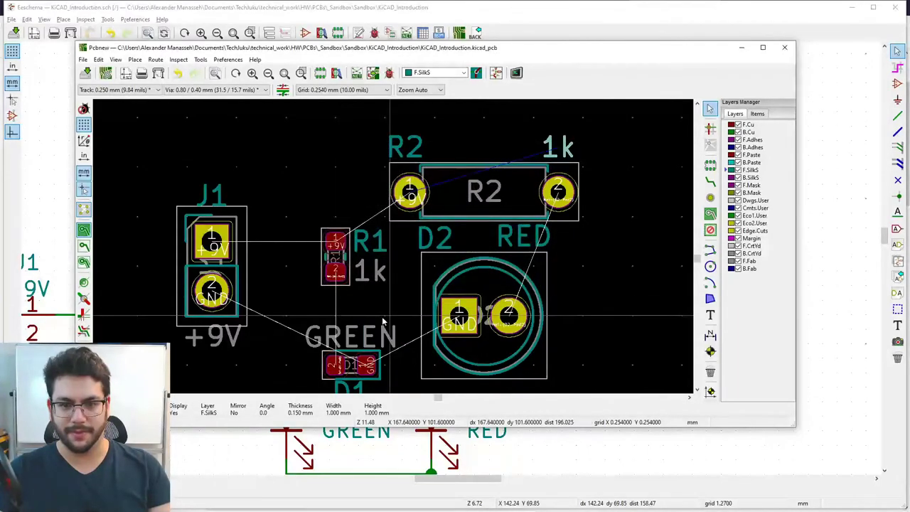
Change the layer of R1's 1k value text to F.SilkS
double_click(381, 277)
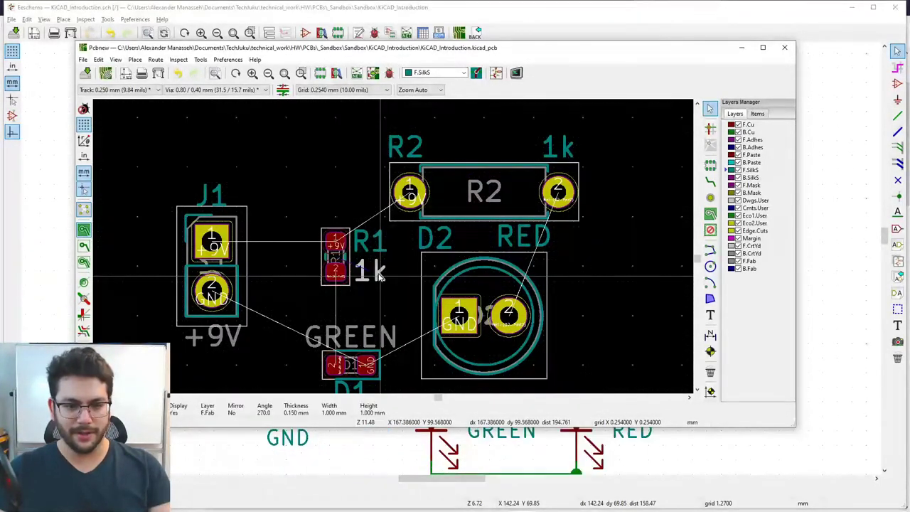
left_click(424, 200)
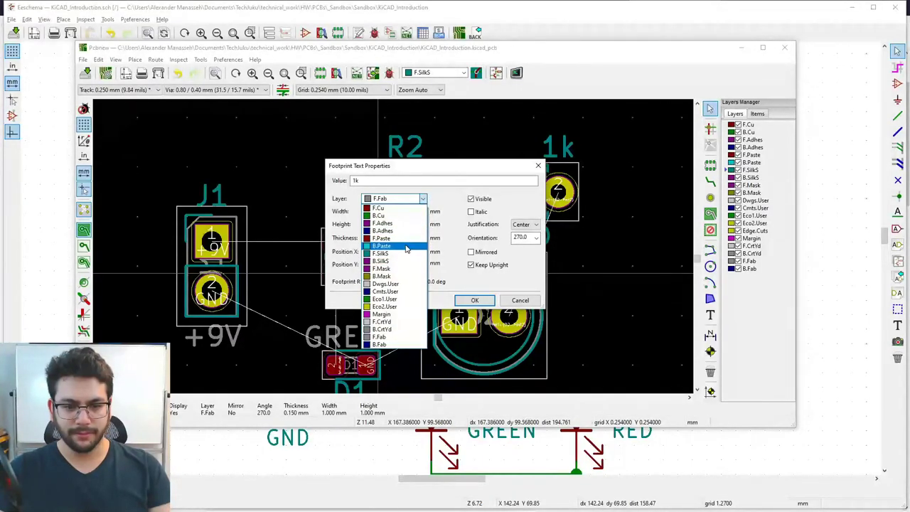
left_click(403, 254)
left_click(475, 300)
scroll(405, 264, "up", 3)
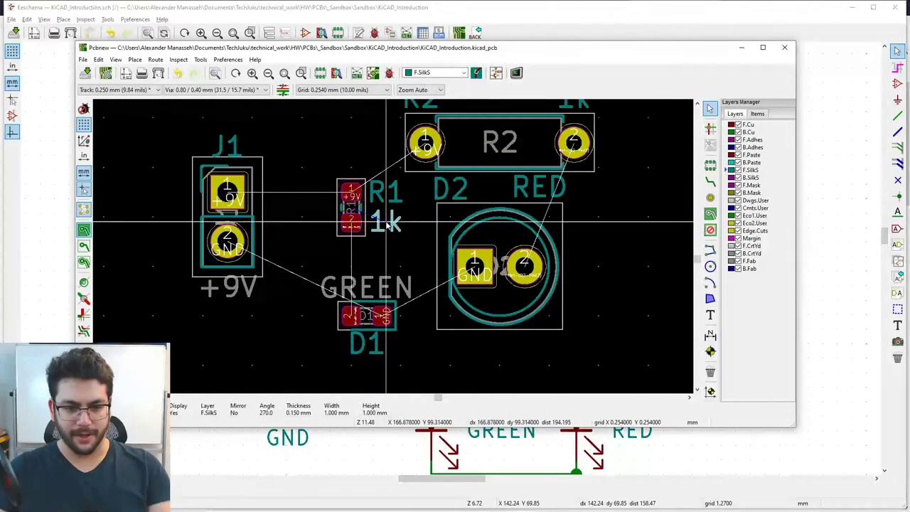
Move D1's GREEN value text below its outline and its reference text directly above pad 2
left_click(384, 257)
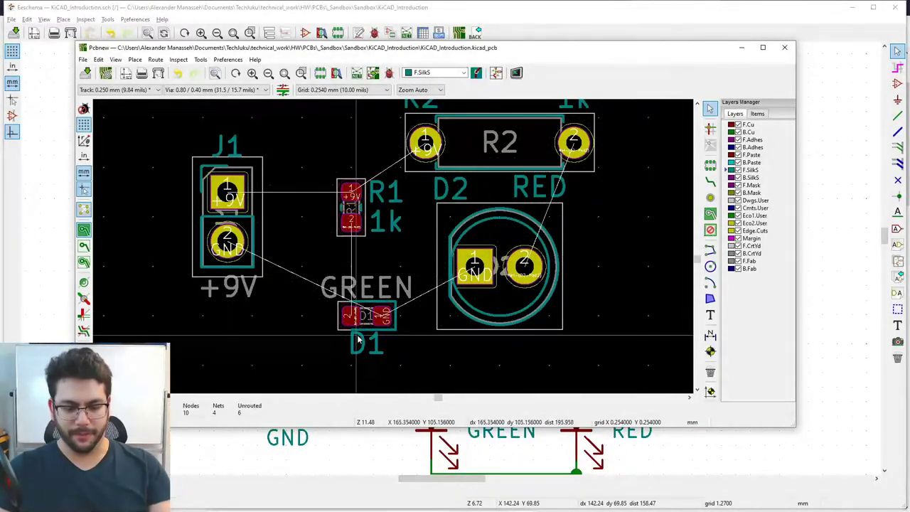
mouse_move(355, 349)
left_mouse_down()
mouse_move(338, 265)
mouse_move(367, 302)
mouse_move(368, 349)
left_mouse_up()
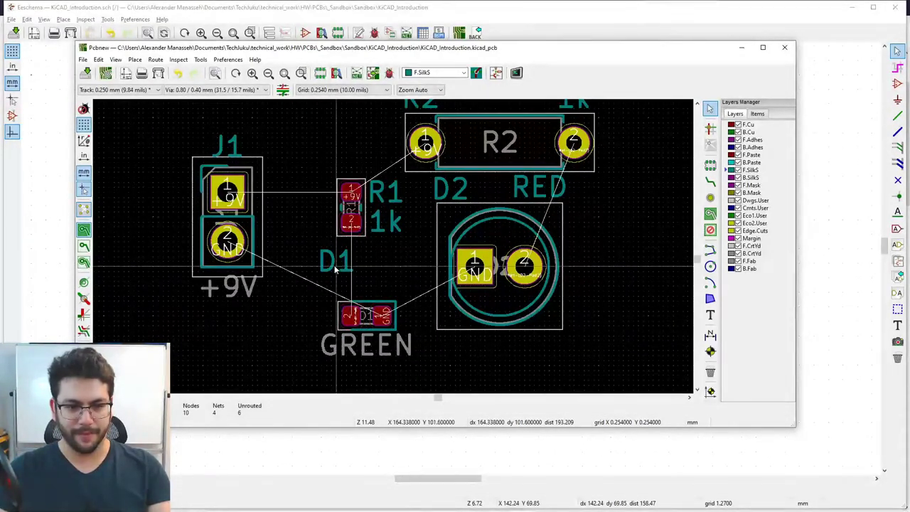
left_click_drag(335, 265, 351, 284)
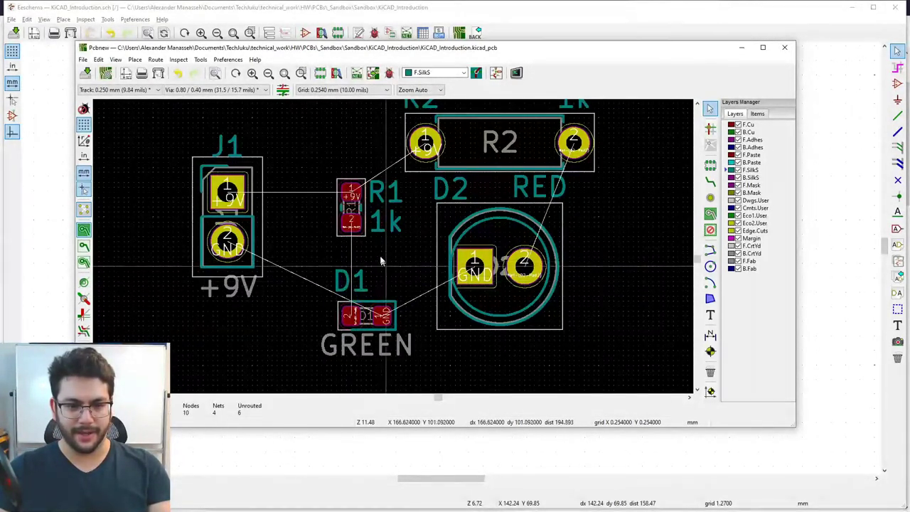
Change the layer of J1's +9V value text to F.SilkS
double_click(249, 289)
left_click(423, 199)
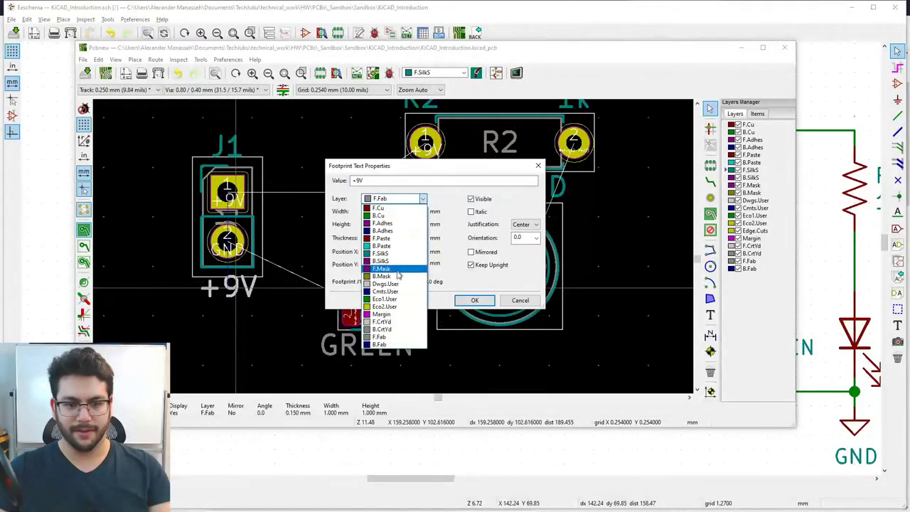
left_click(398, 255)
key("Return")
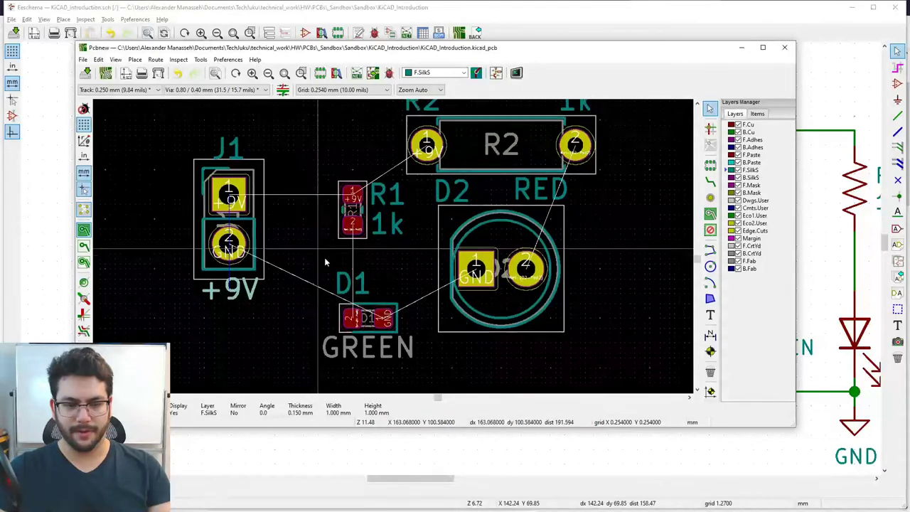
Route the +9V net on F.Cu from J1 pad 1 to R1 pad 1 and on to R2 pad 1
middle_click_drag(325, 258, 342, 276)
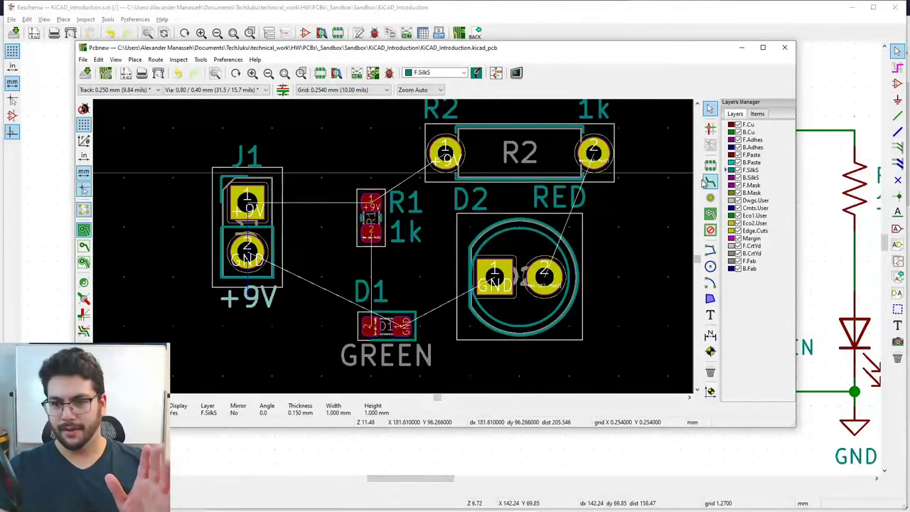
middle_click_drag(561, 224, 554, 241)
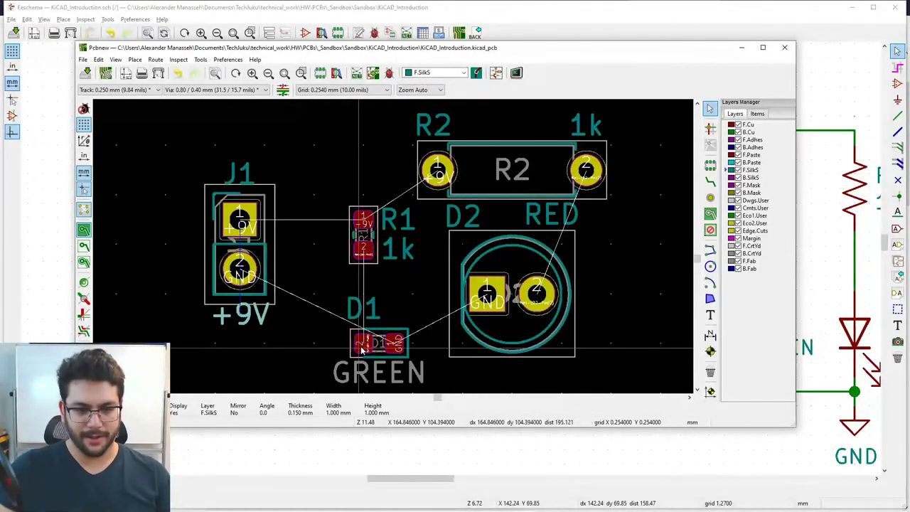
middle_click_drag(438, 332, 440, 310)
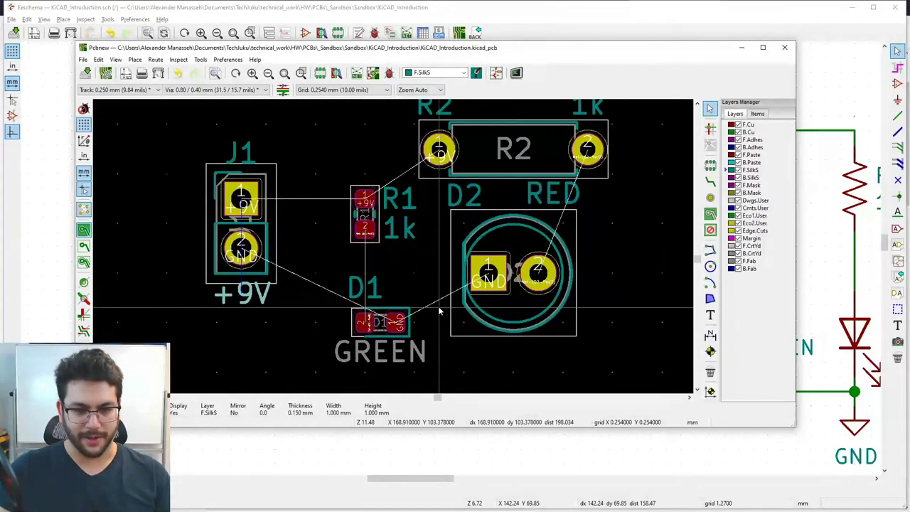
left_click(711, 182)
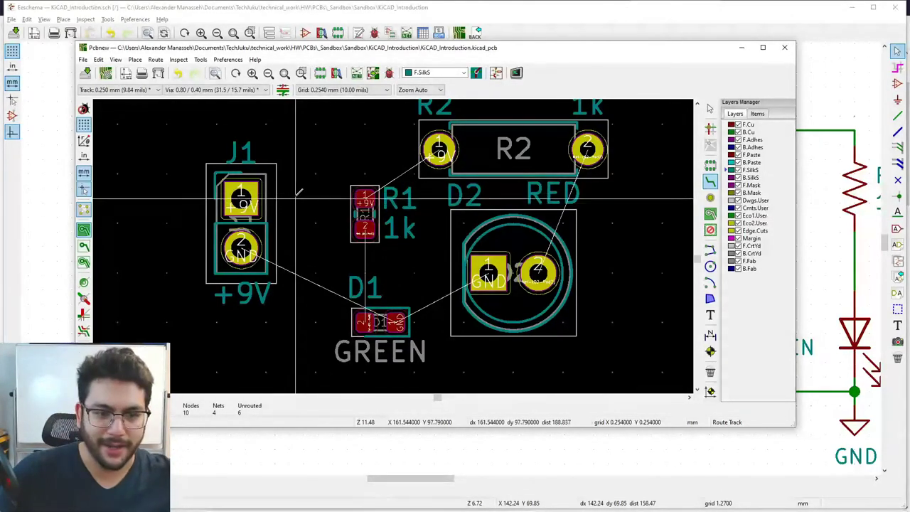
left_click(241, 198)
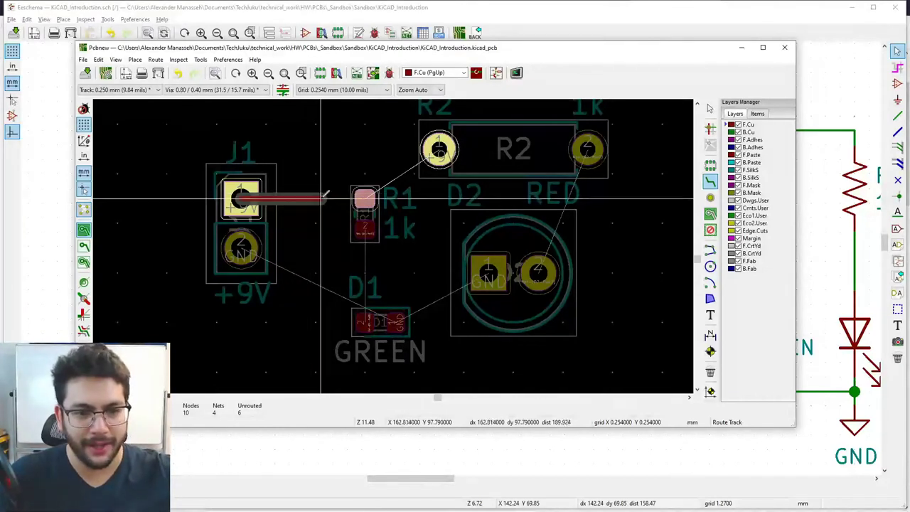
left_click(365, 198)
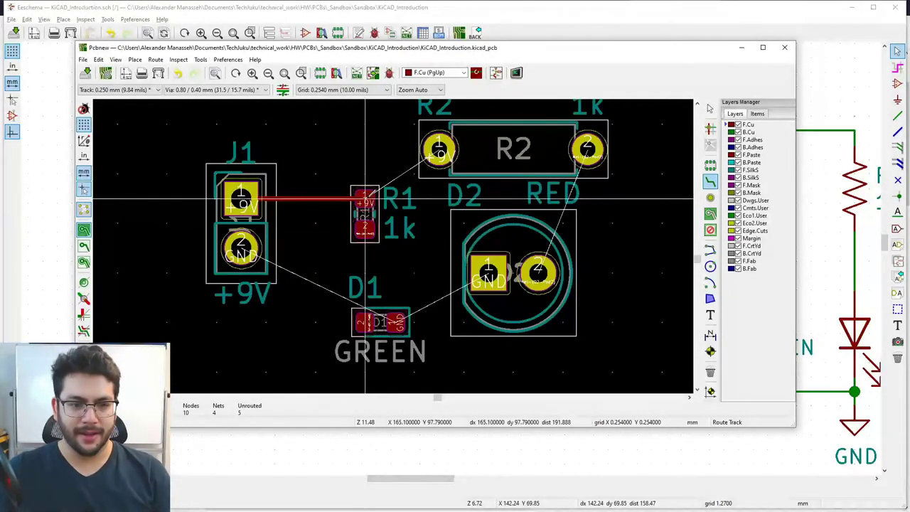
left_click(366, 198)
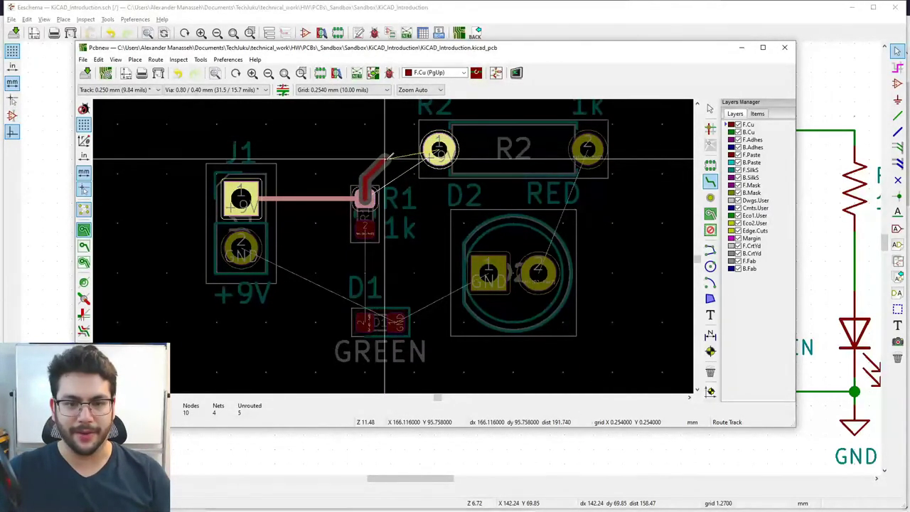
left_click(439, 149)
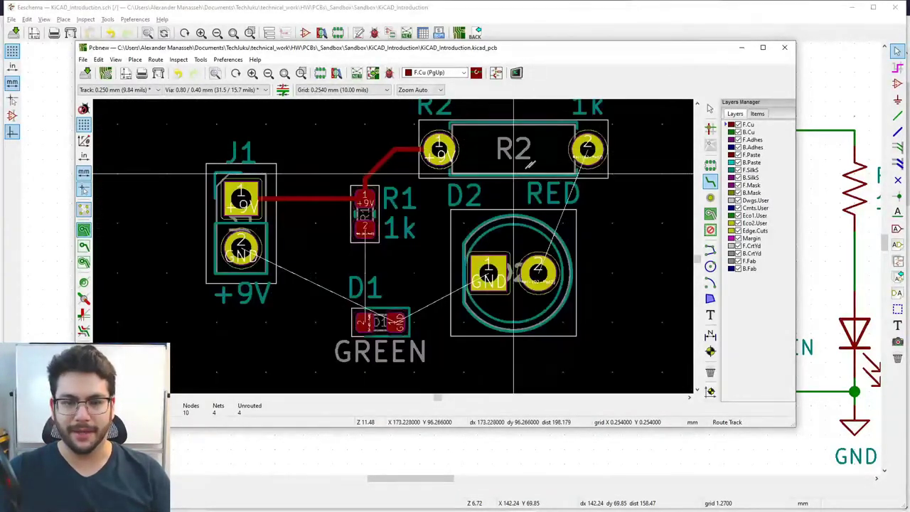
Route a winding F.Cu track from R2 pad 2 around the right side of D2 to D2 pad 2
left_click(588, 149)
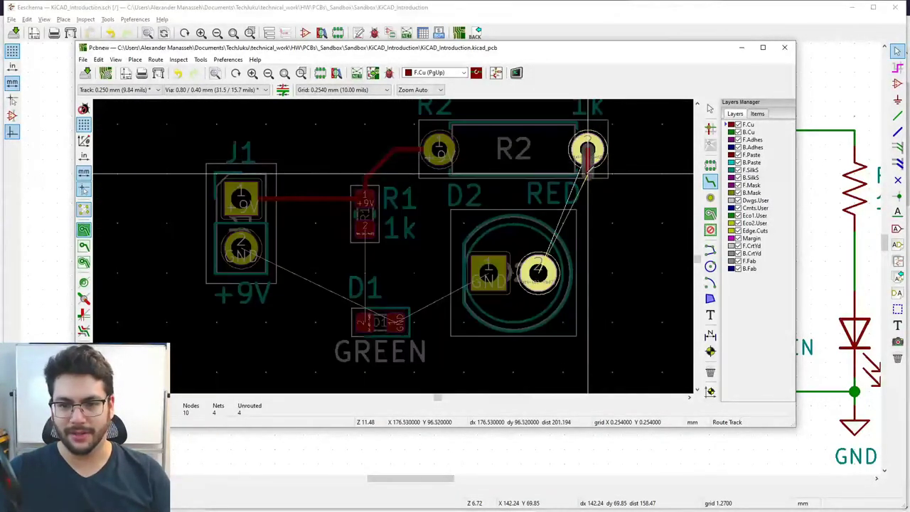
left_click(619, 236)
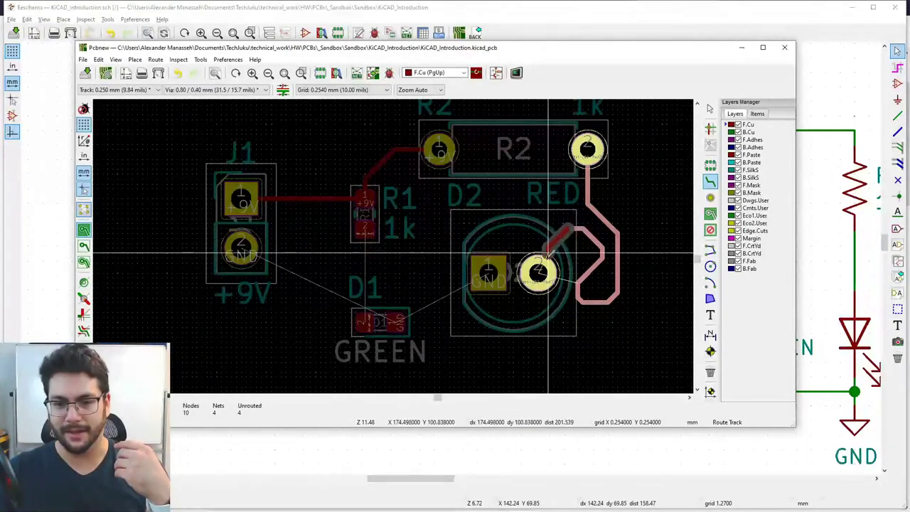
left_click(558, 238)
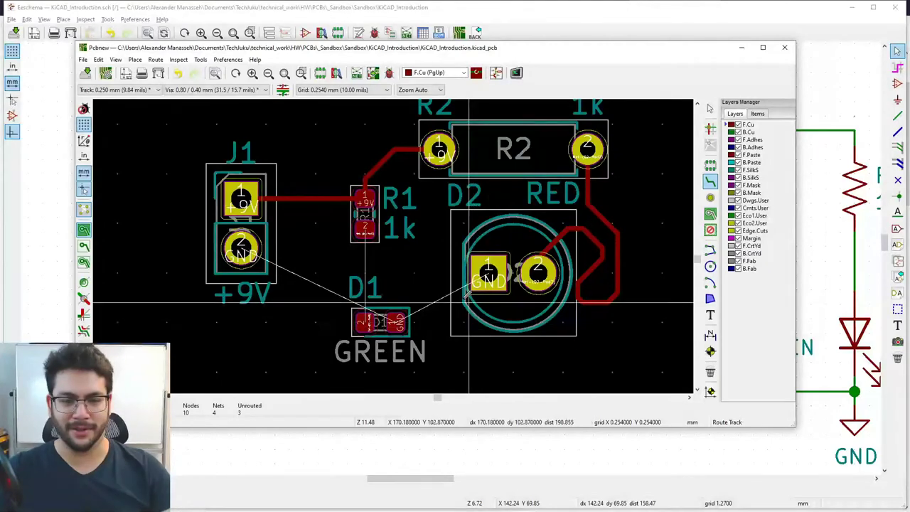
Route the GND net on F.Cu from D2 pad 1 to D1 pad 1, and below D1 to J1 pad 2
left_click(488, 273)
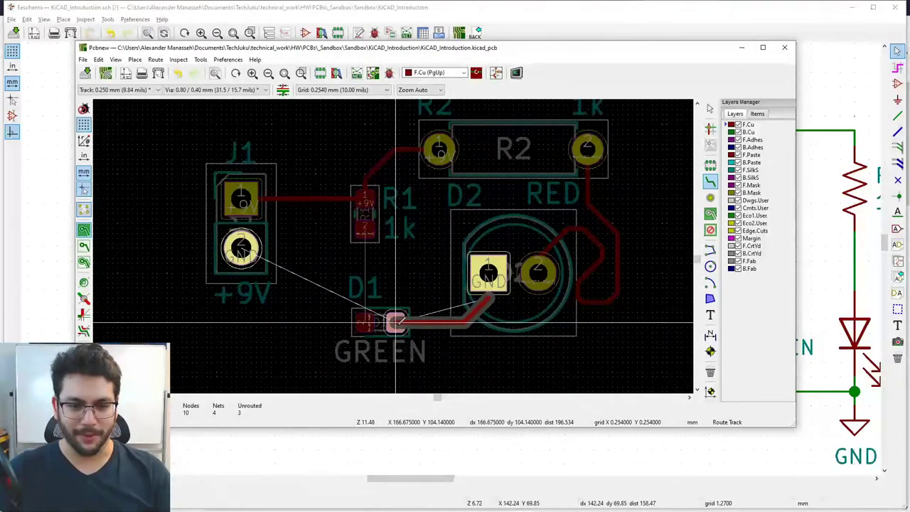
left_click(396, 323)
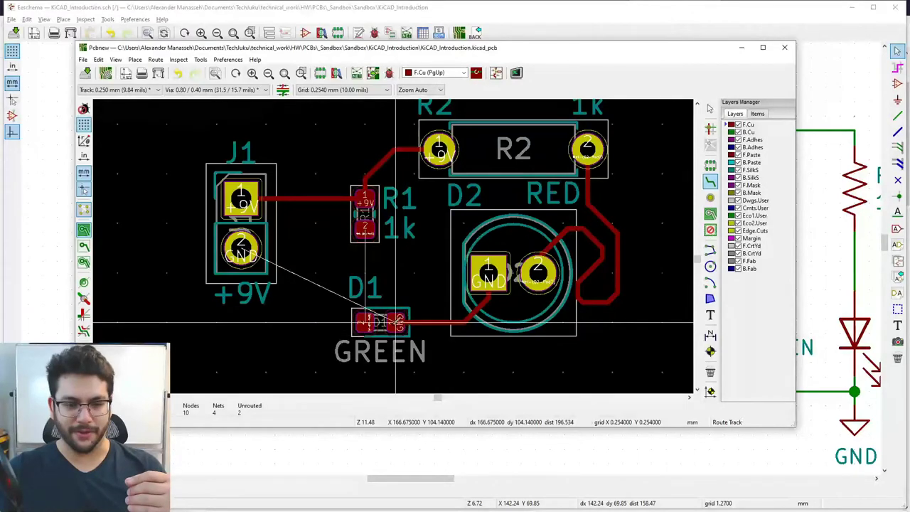
left_click(395, 324)
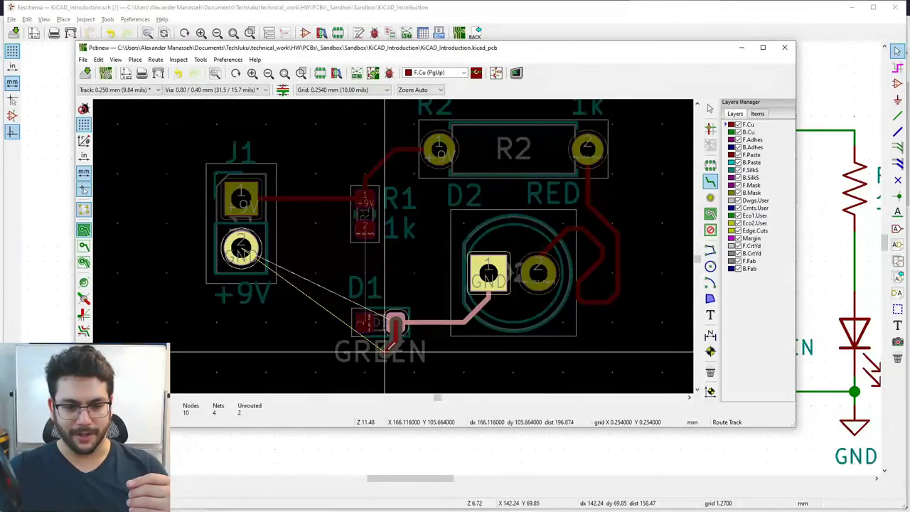
left_click(385, 351)
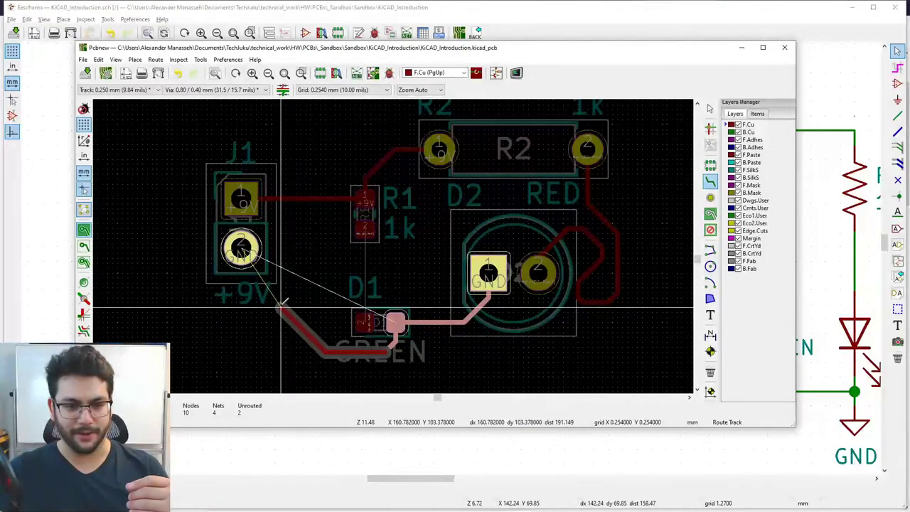
left_click(241, 248)
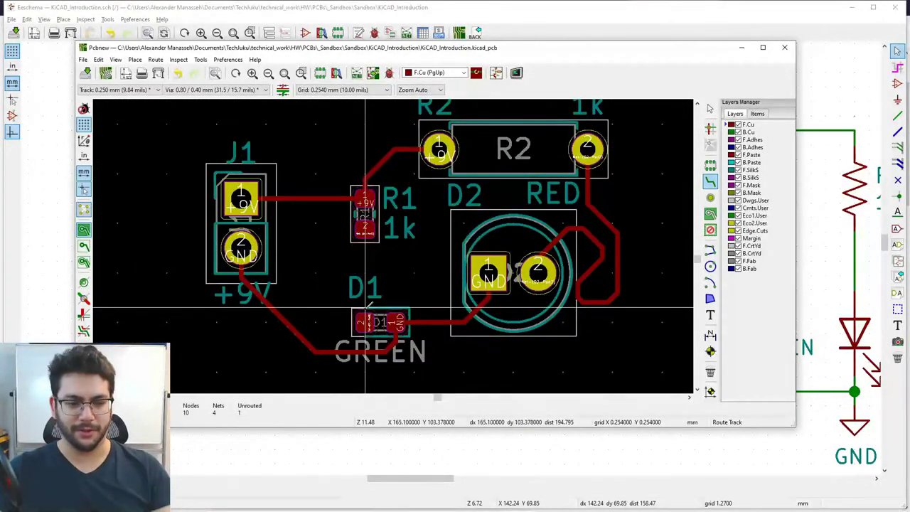
left_click(365, 260)
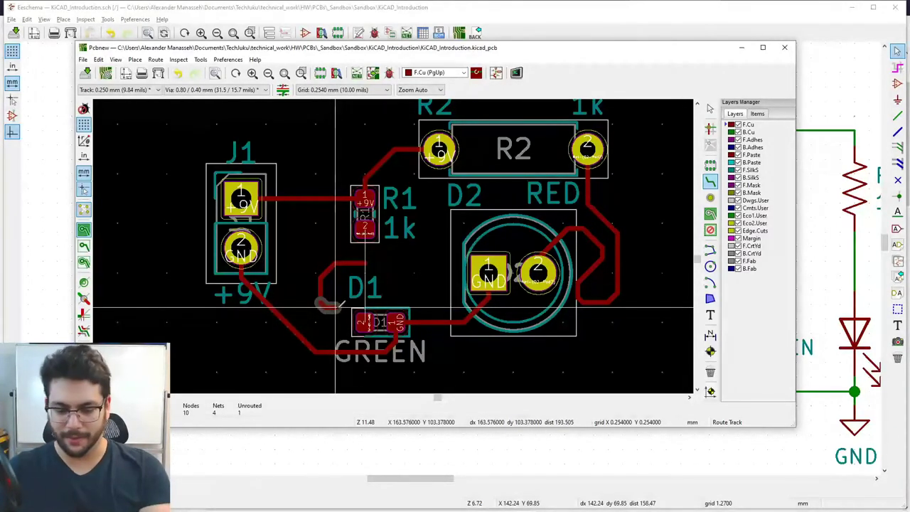
right_click(320, 297)
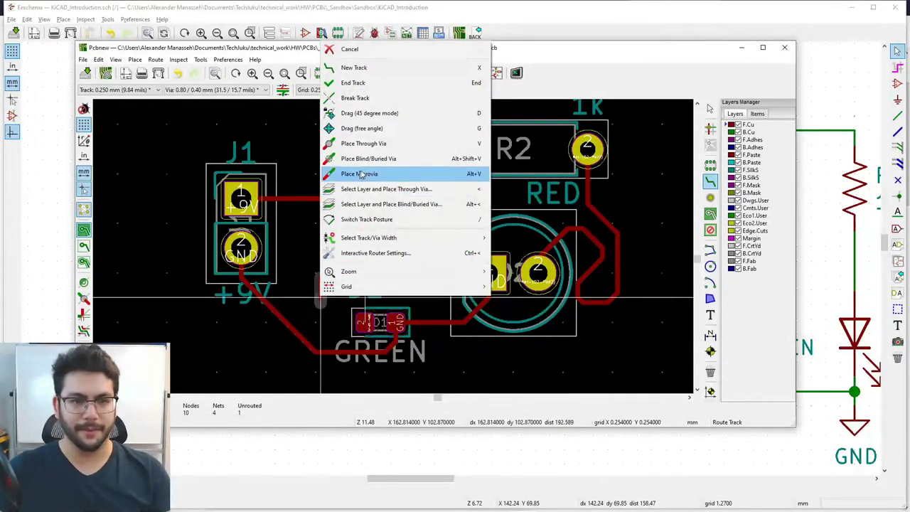
left_click(349, 49)
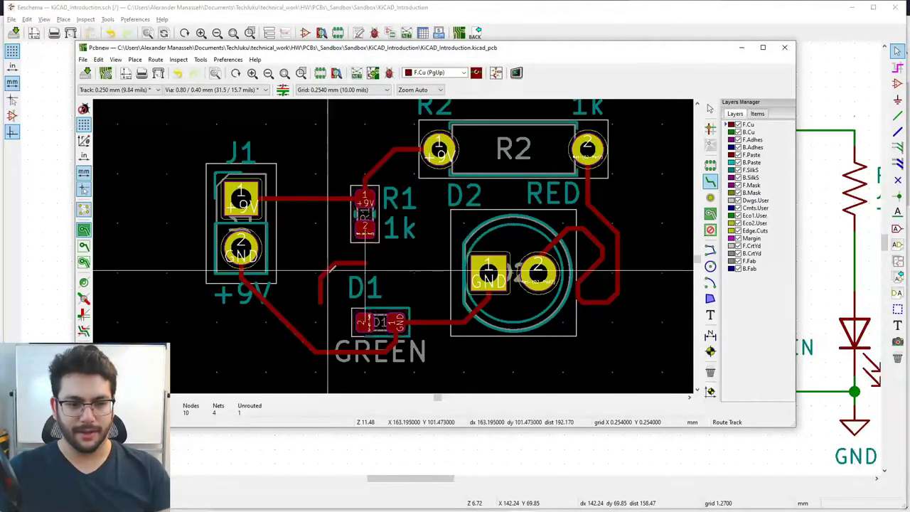
key("Escape")
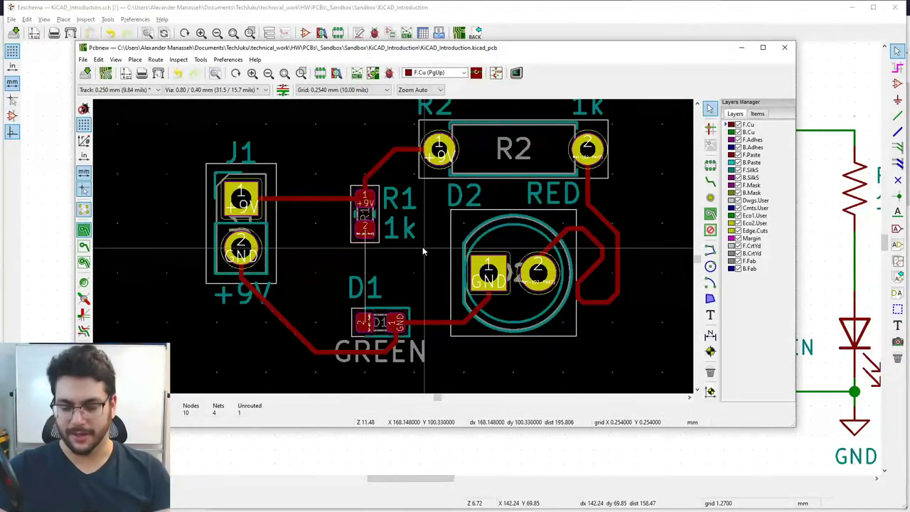
Route a straight F.Cu track from R1 pad 2 down to D1 pad 2 and leave the routing tool
left_click(710, 183)
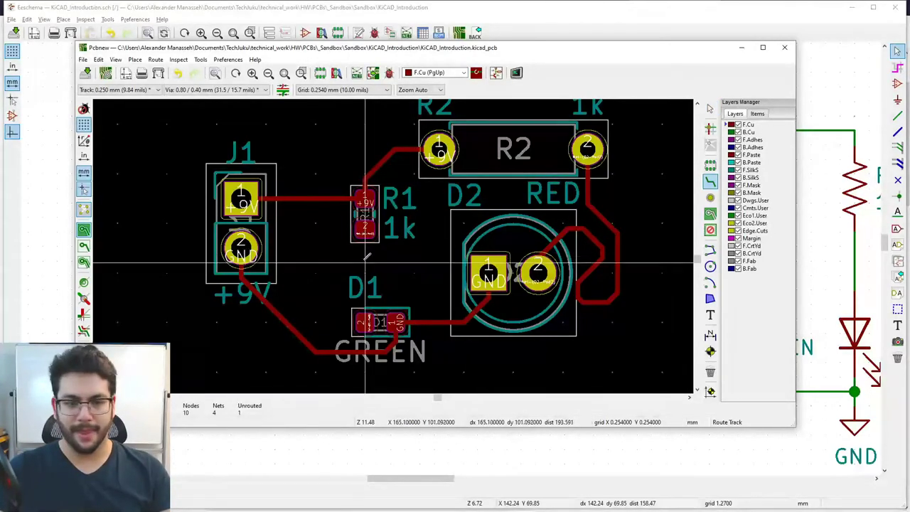
left_click(364, 227)
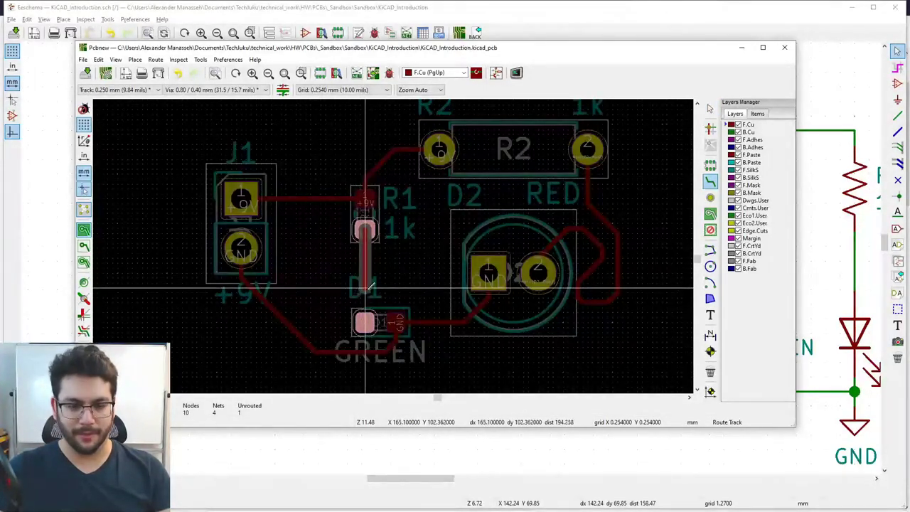
left_click(365, 322)
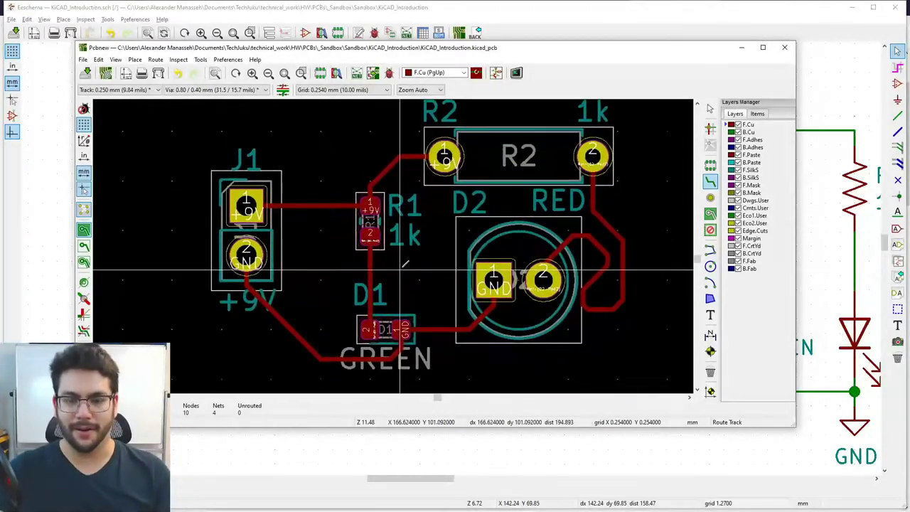
scroll(389, 284, "down", 2)
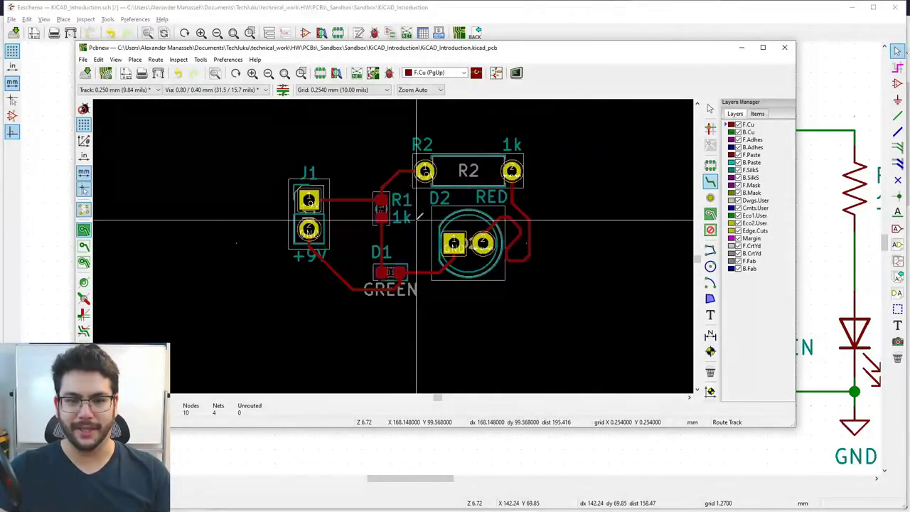
key("Escape")
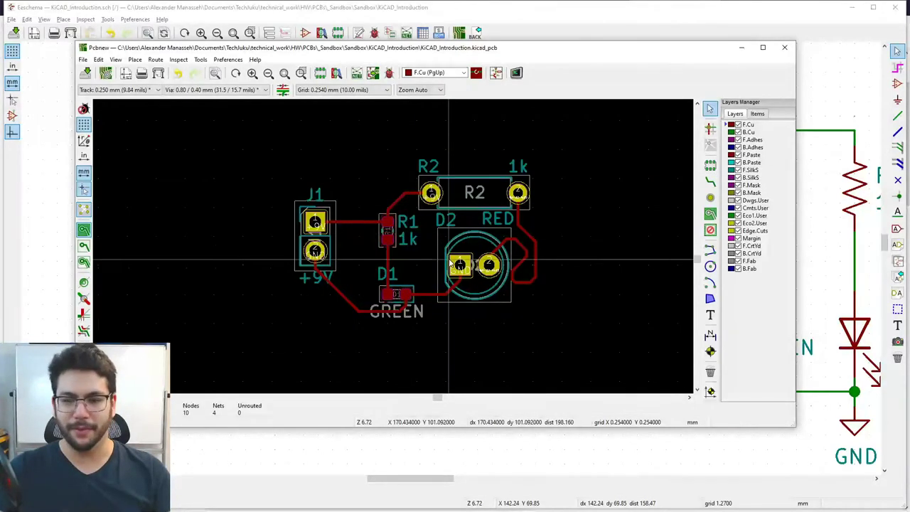
Start a board text above the components with three lines: the author's handle, Oct 11, 2020 and Rev A
left_click(710, 315)
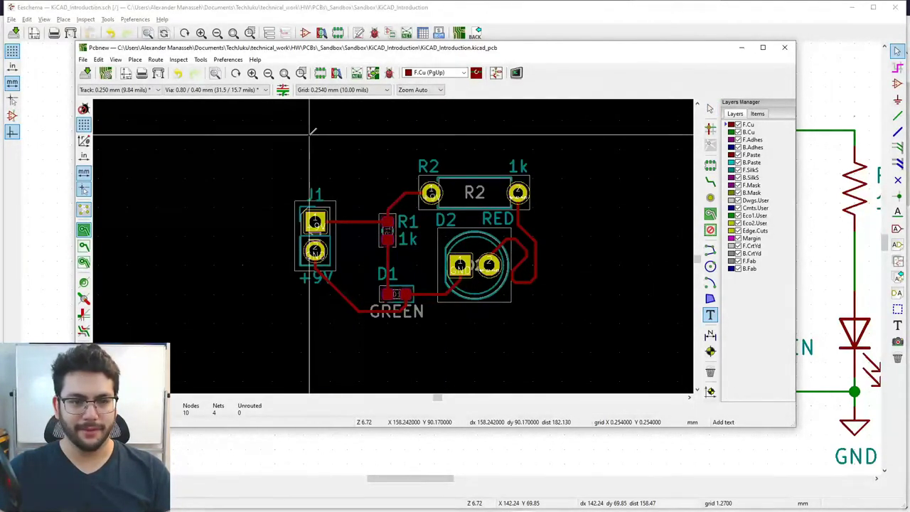
left_click(330, 152)
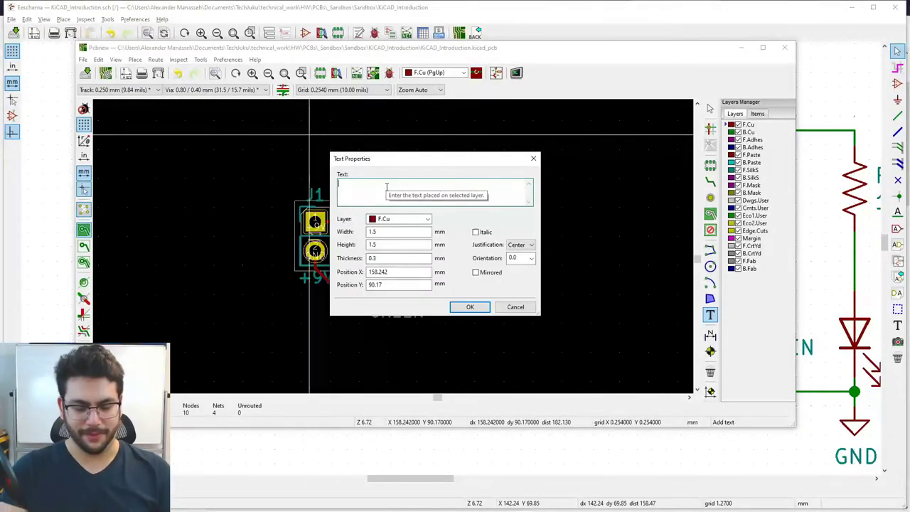
type("Alex ")
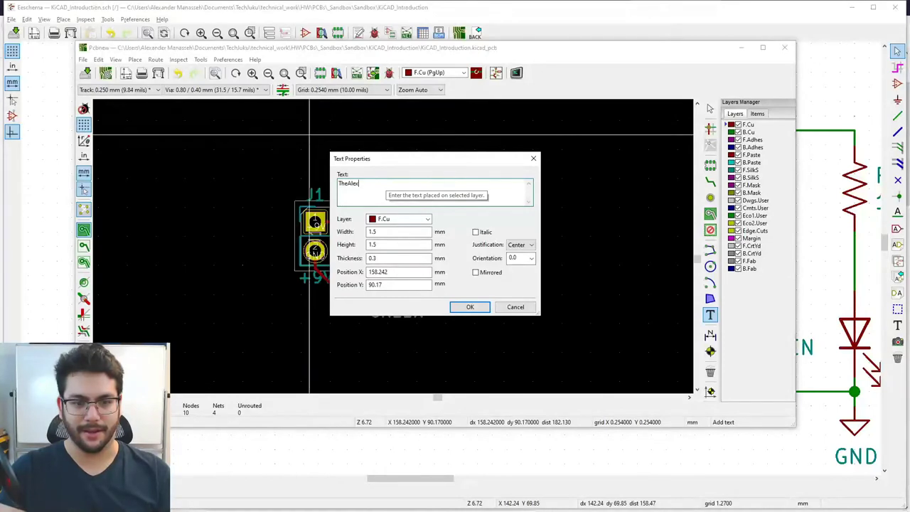
type("Manasseh")
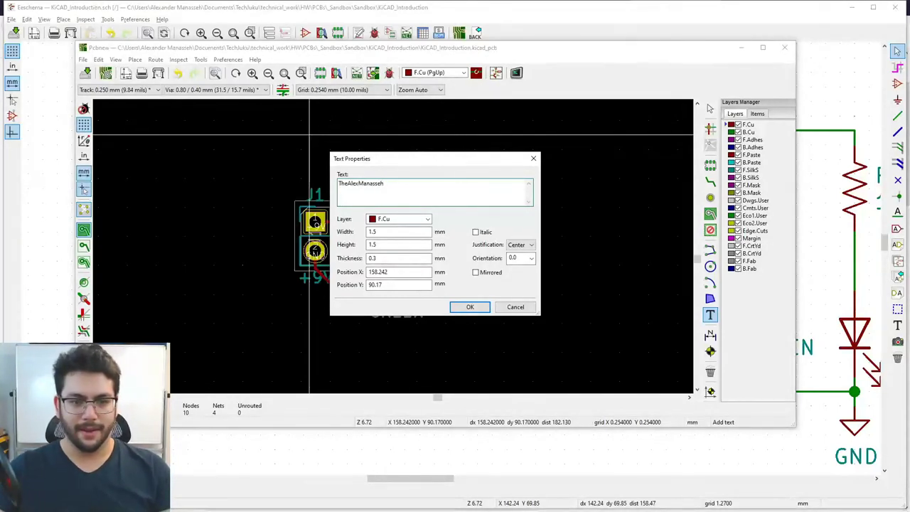
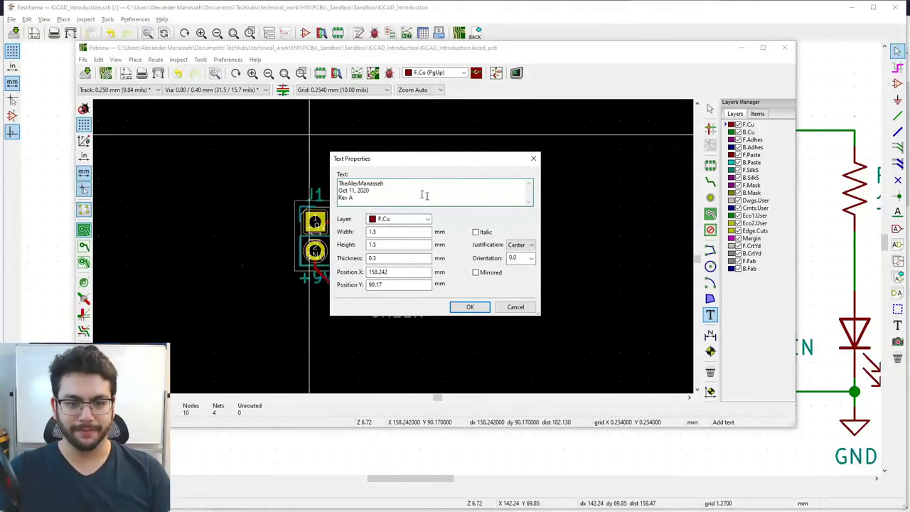
Assign the new text to the F.SilkS layer and place it above J1 and R2, leaving the text tool
left_click(427, 220)
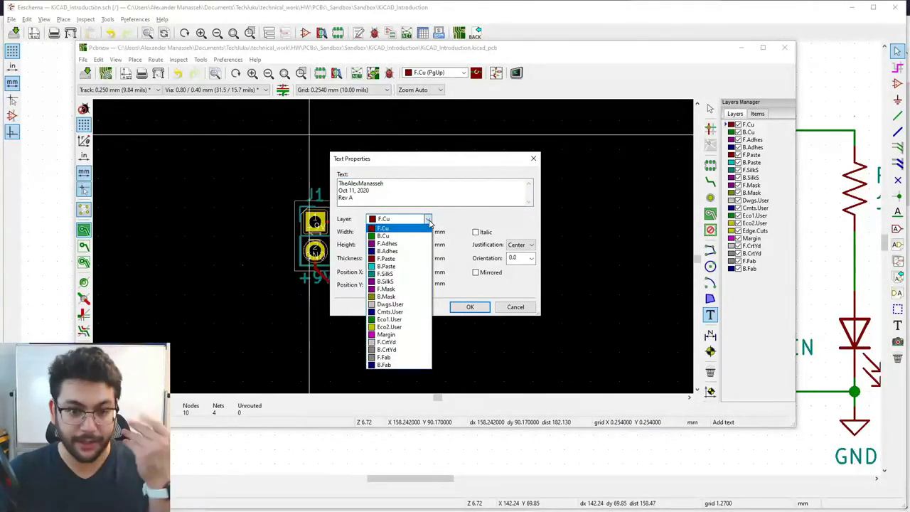
left_click(417, 275)
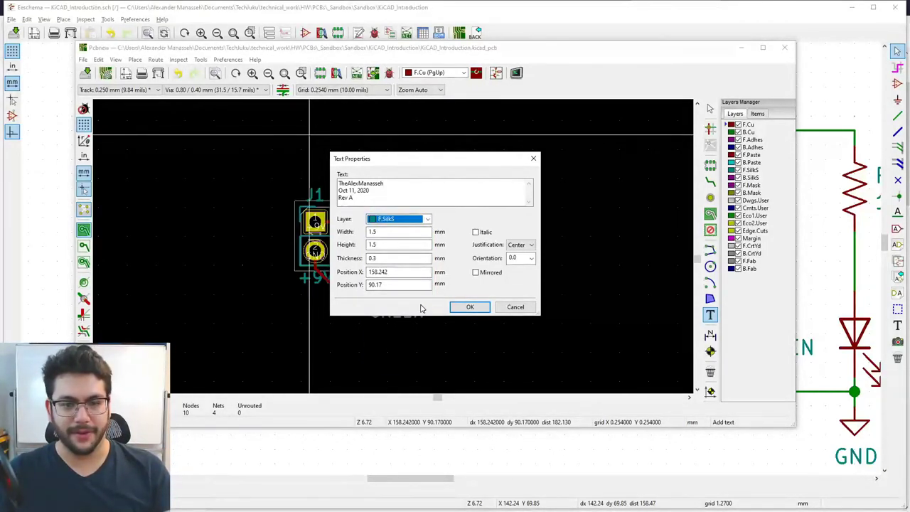
left_click(398, 235)
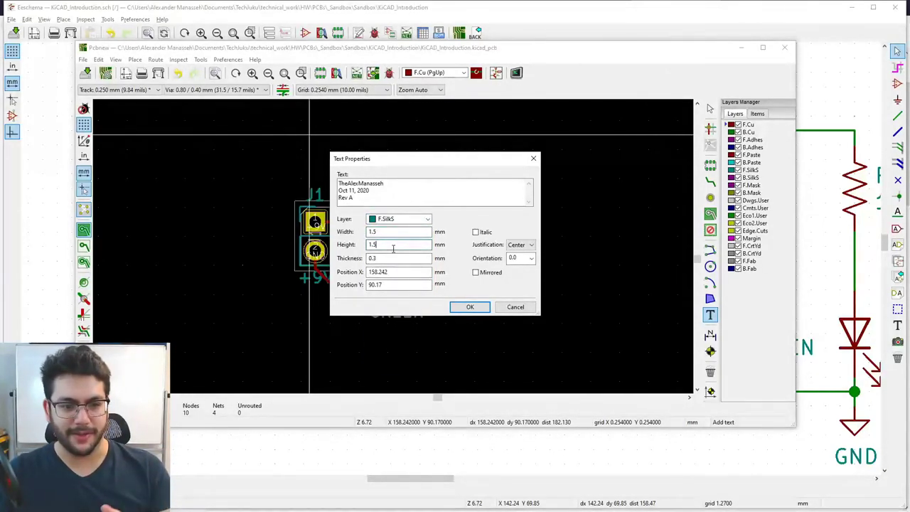
left_click(394, 257)
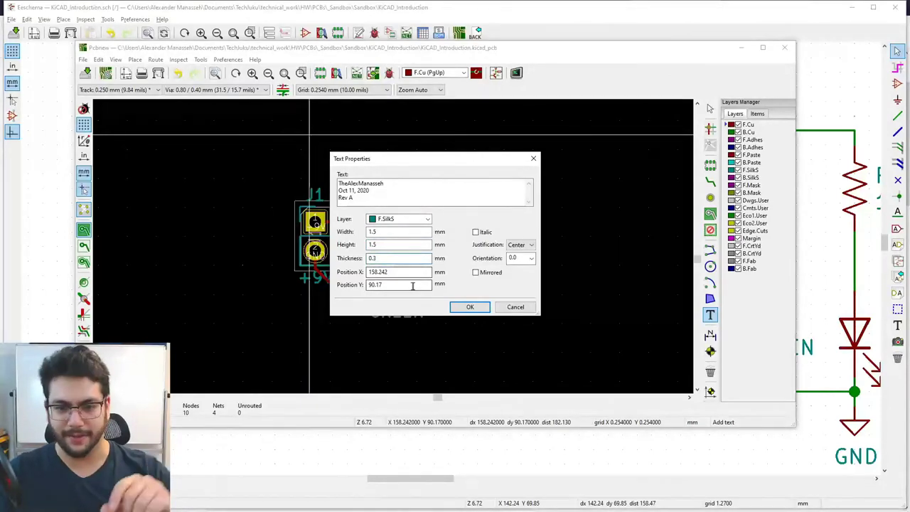
left_click(471, 307)
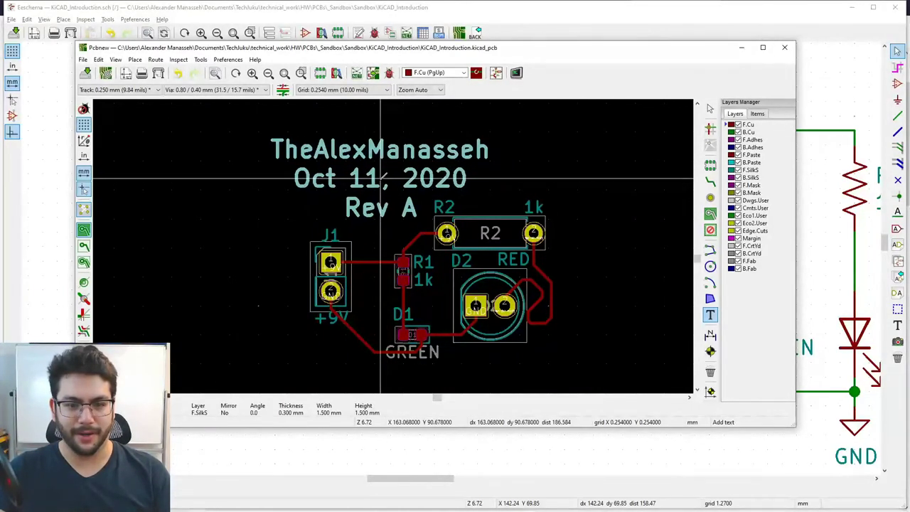
middle_click_drag(380, 179, 360, 211)
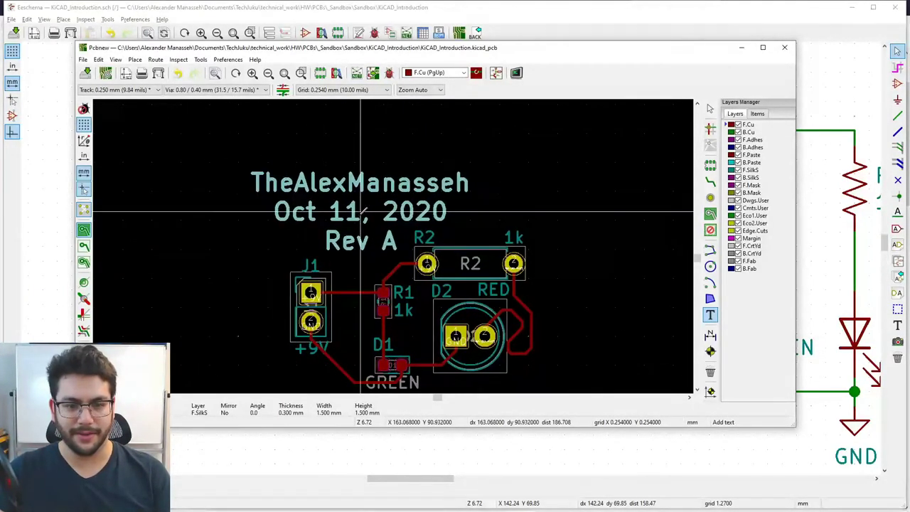
left_click(359, 211)
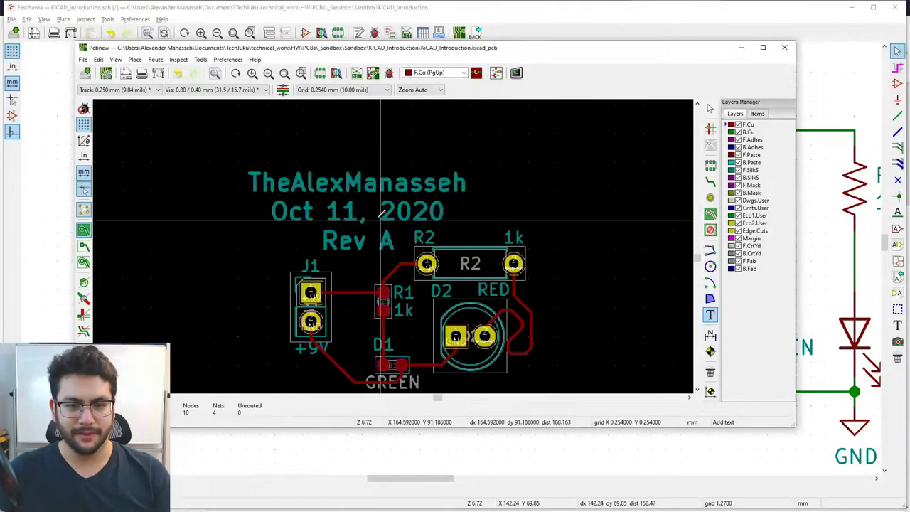
key("Escape")
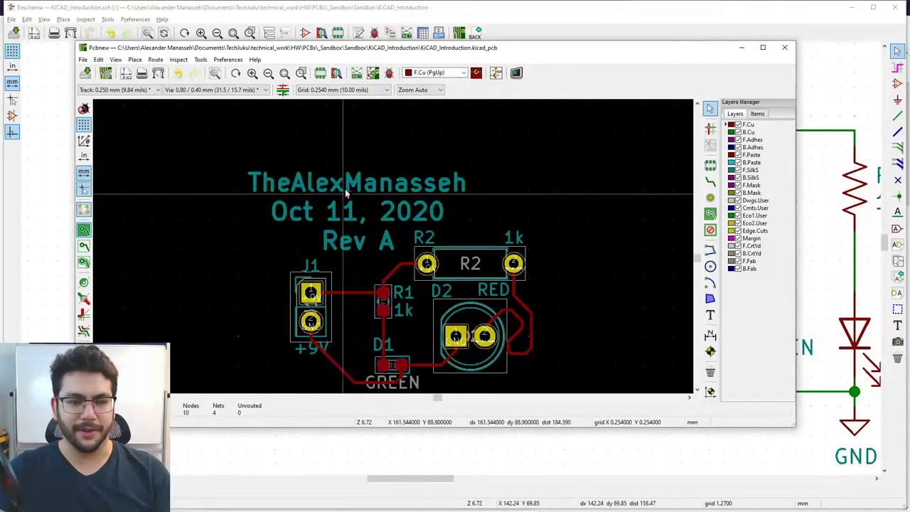
Left-justify the silkscreen text block and move it so its left edge lines up above J1
double_click(349, 184)
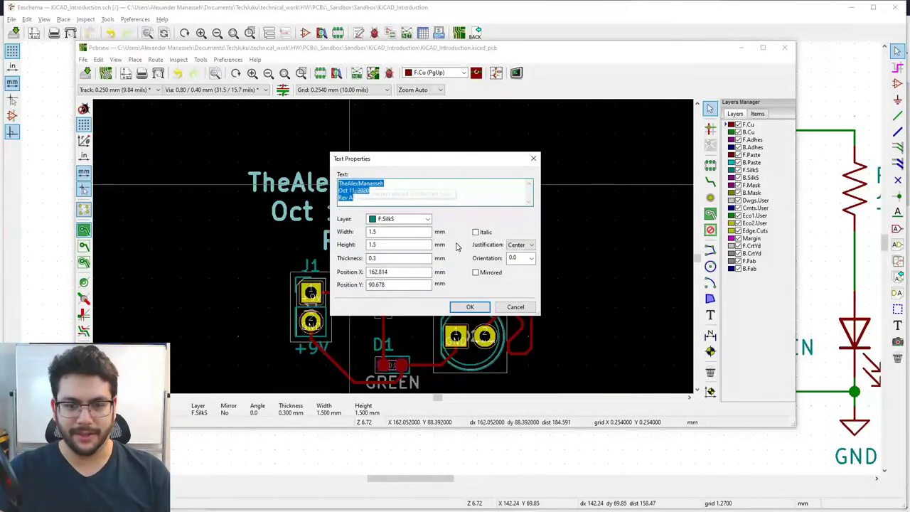
left_click(531, 245)
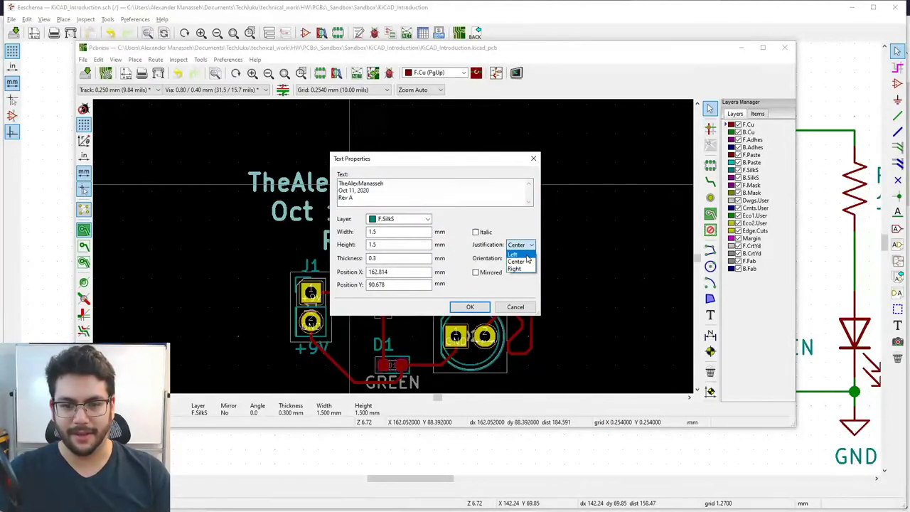
left_click(527, 256)
left_click(470, 307)
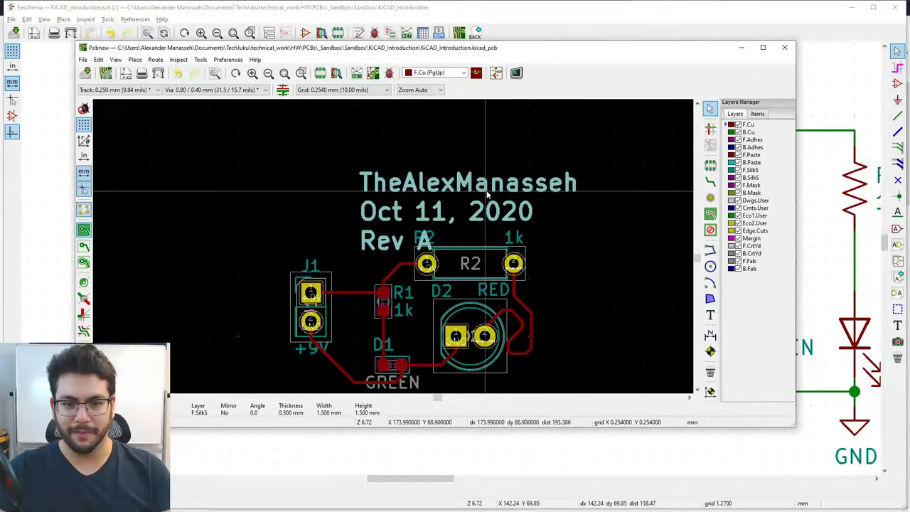
left_click_drag(355, 212, 291, 210)
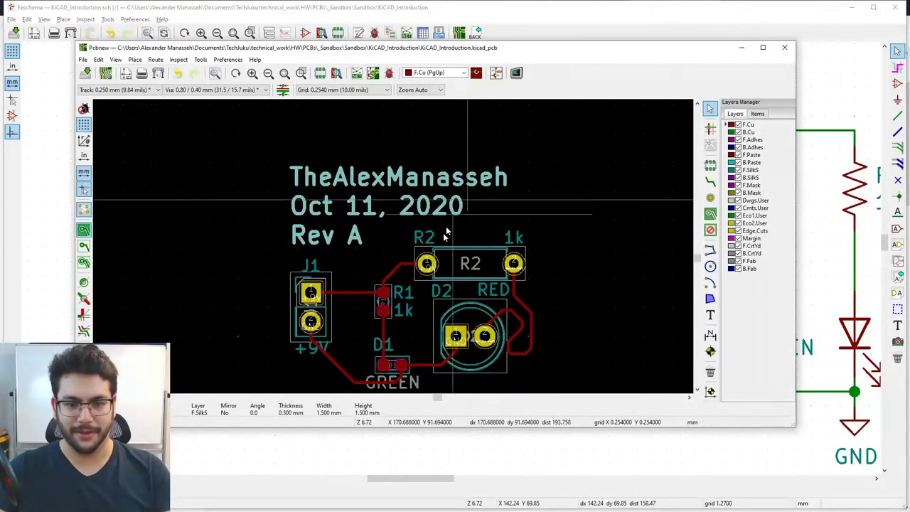
scroll(369, 305, "down", 1)
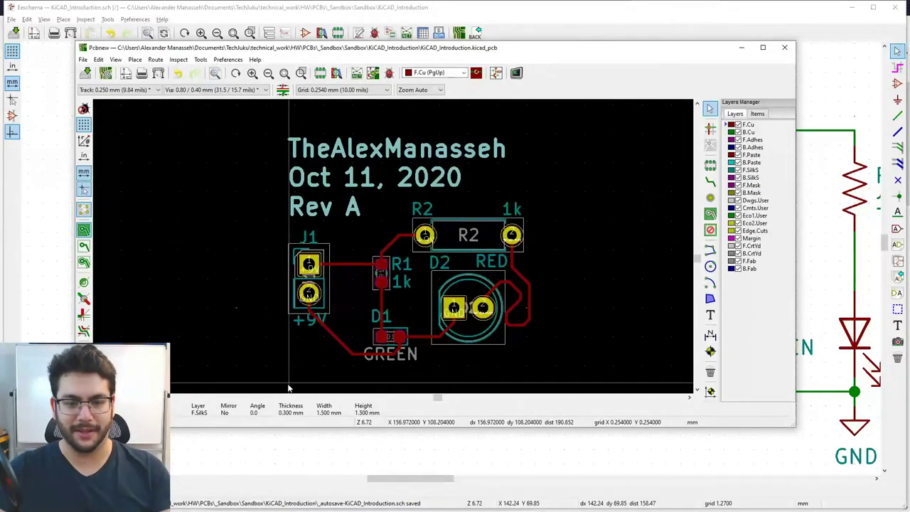
Draw a closed rectangular board outline of 25.4 by 21.59 mm on Edge.Cuts around the text and all components, and save the board
left_click(530, 358)
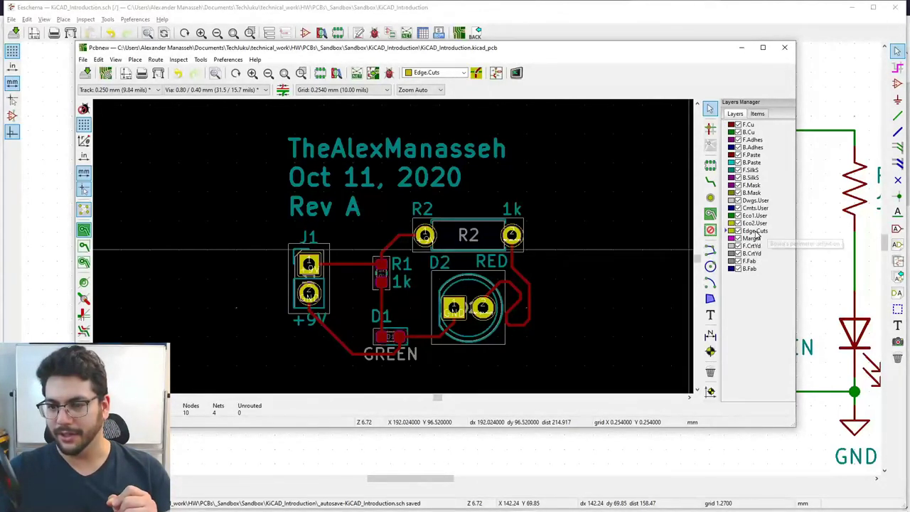
left_click(709, 251)
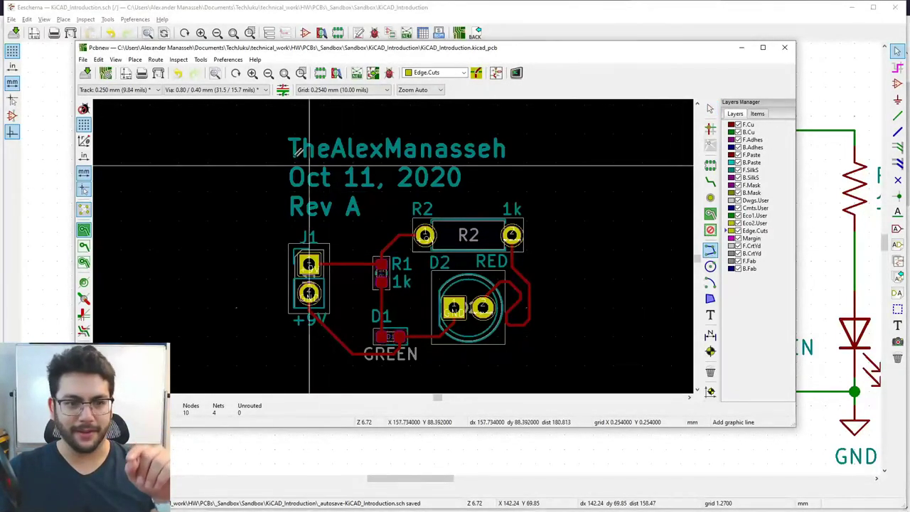
left_click(270, 121)
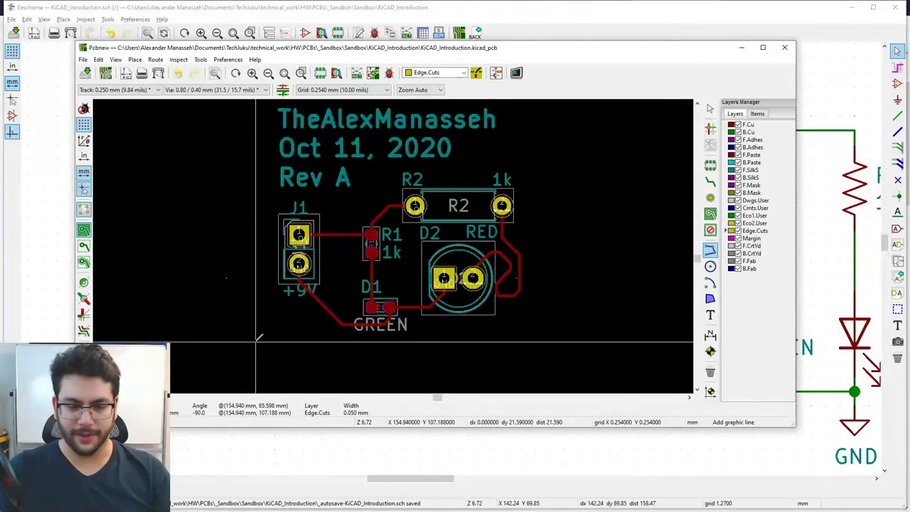
double_click(256, 342)
left_click(256, 342)
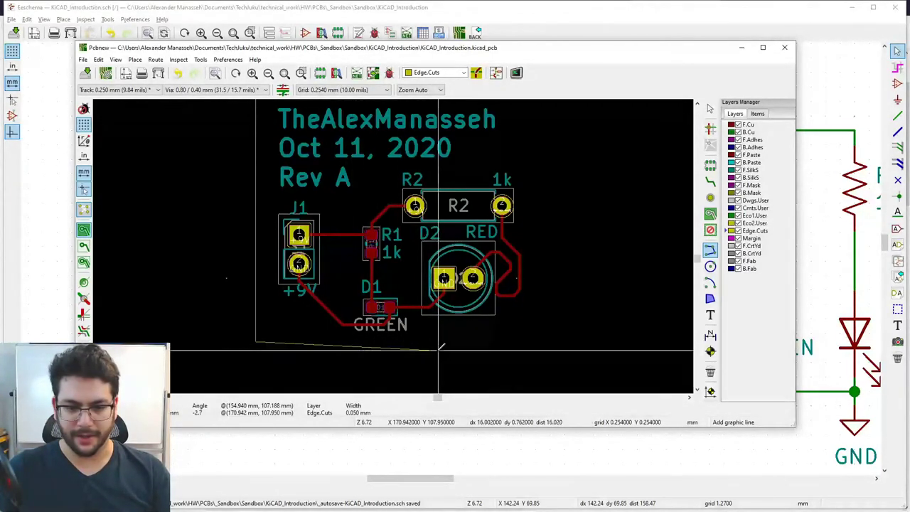
left_click(550, 337)
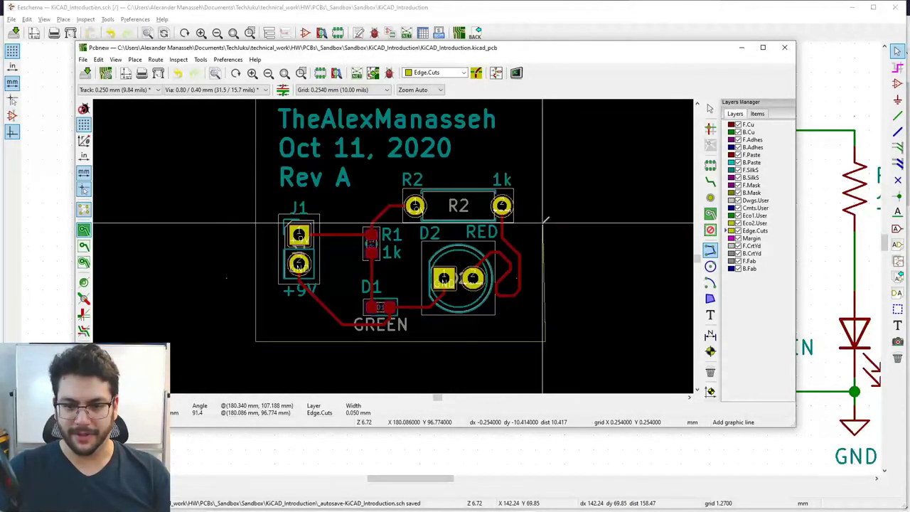
scroll(544, 155, "up", 2, "shift")
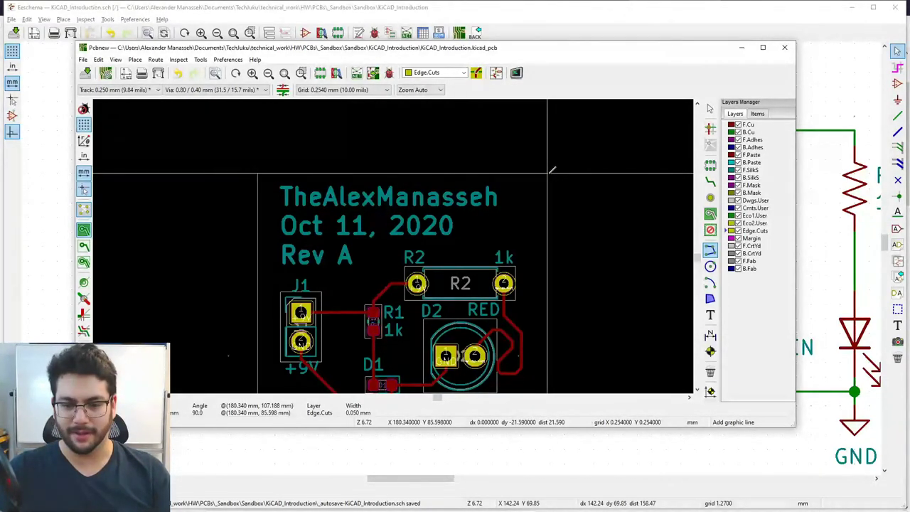
left_click(547, 173)
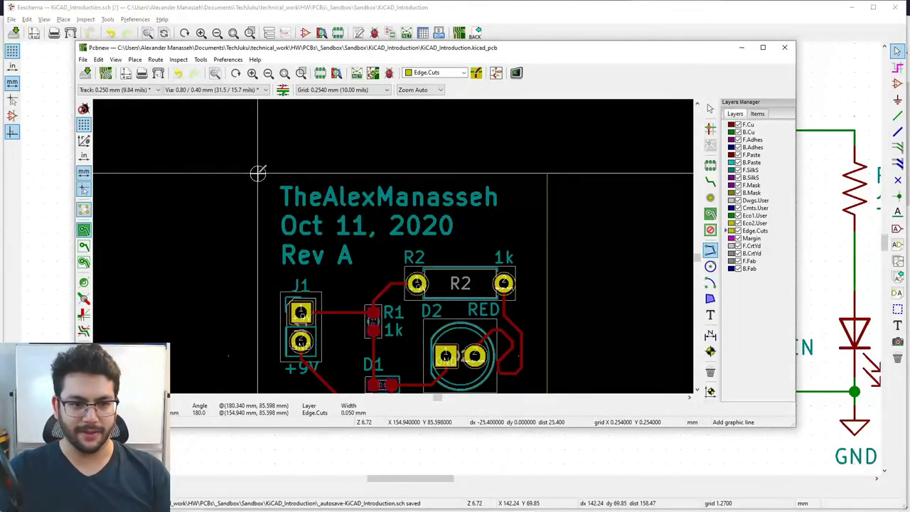
left_click(258, 174)
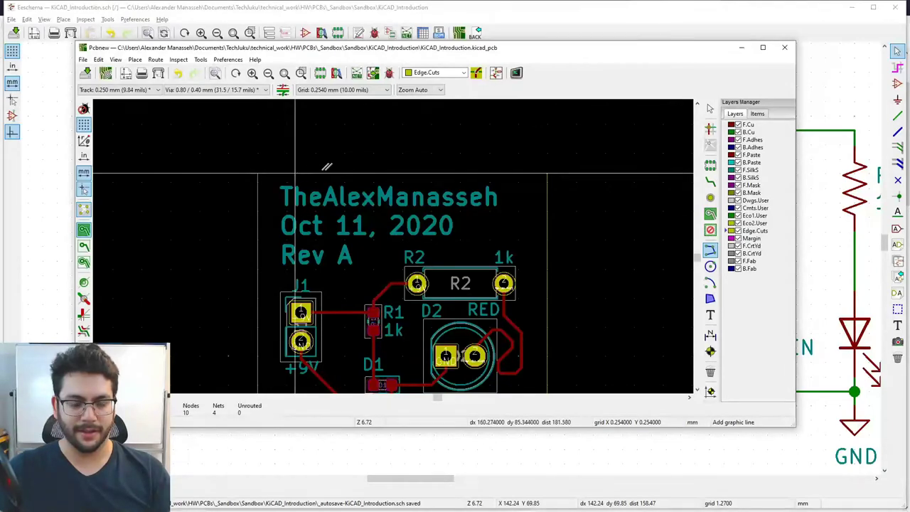
scroll(496, 174, "down", 2, "shift")
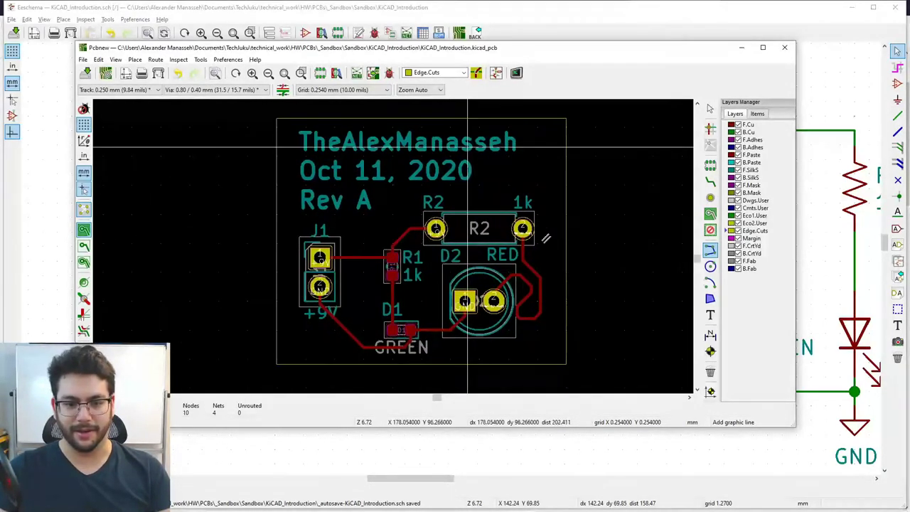
scroll(587, 252, "down", 1, "shift")
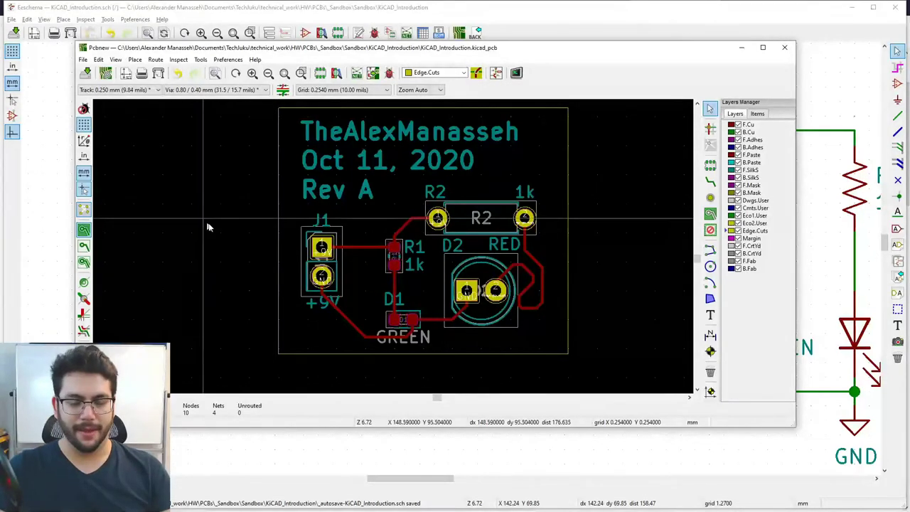
key("ctrl+s")
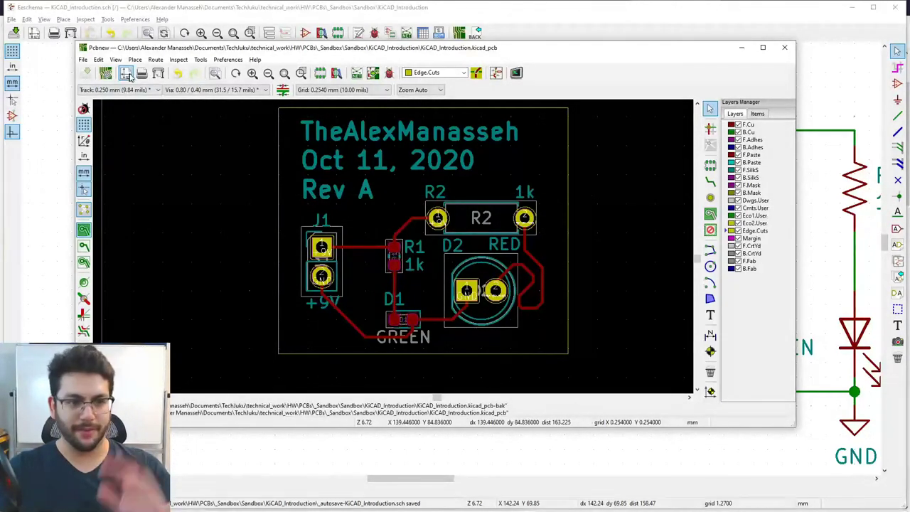
Open the board in the 3D viewer, inspect the components from an oblique angle and render it with raytracing
left_click(116, 59)
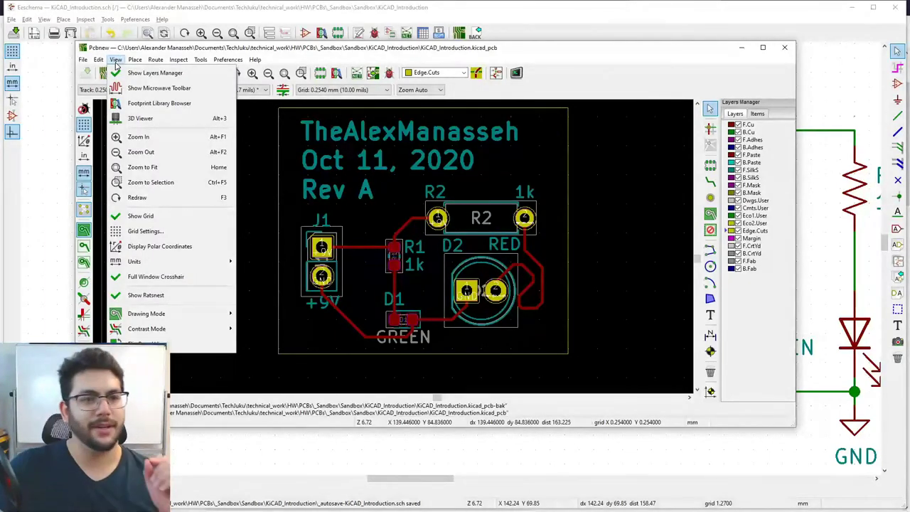
left_click(142, 119)
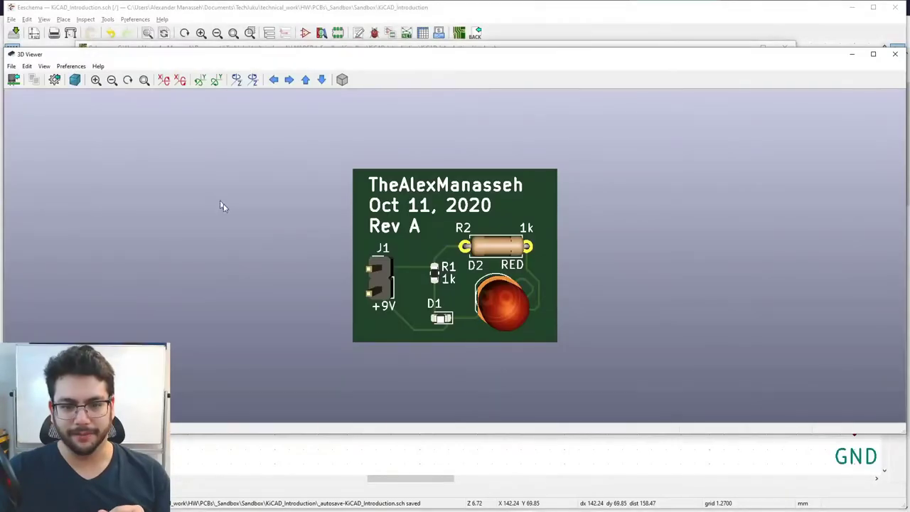
middle_click_drag(441, 333, 428, 315)
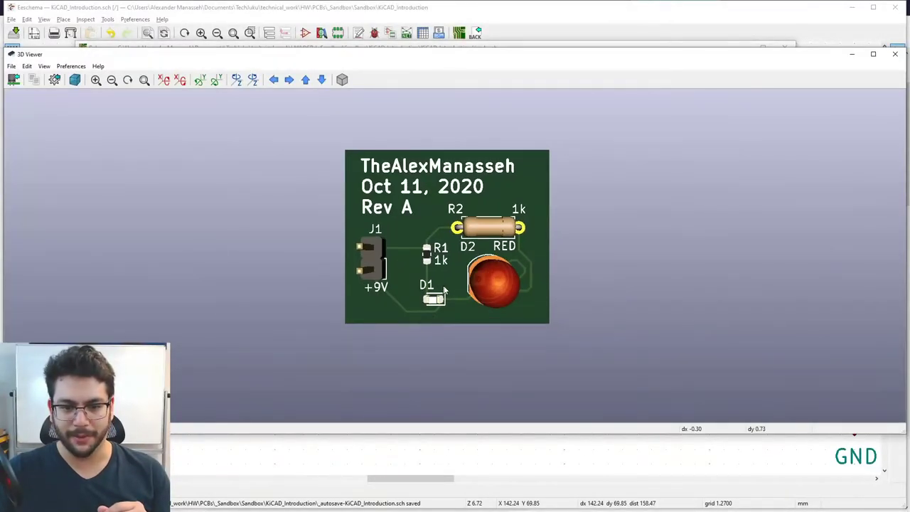
left_click_drag(445, 290, 400, 190)
scroll(430, 298, "up", 3)
left_click_drag(382, 312, 410, 302)
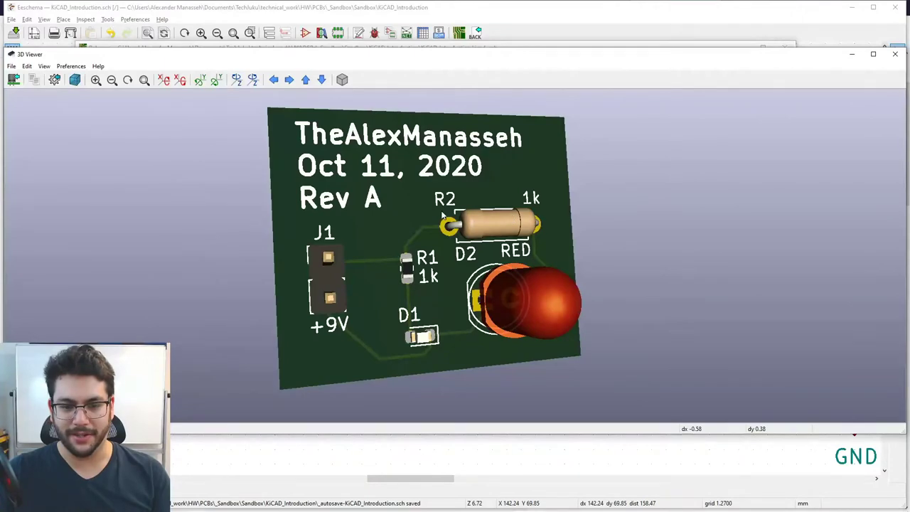
left_click_drag(416, 345, 474, 226)
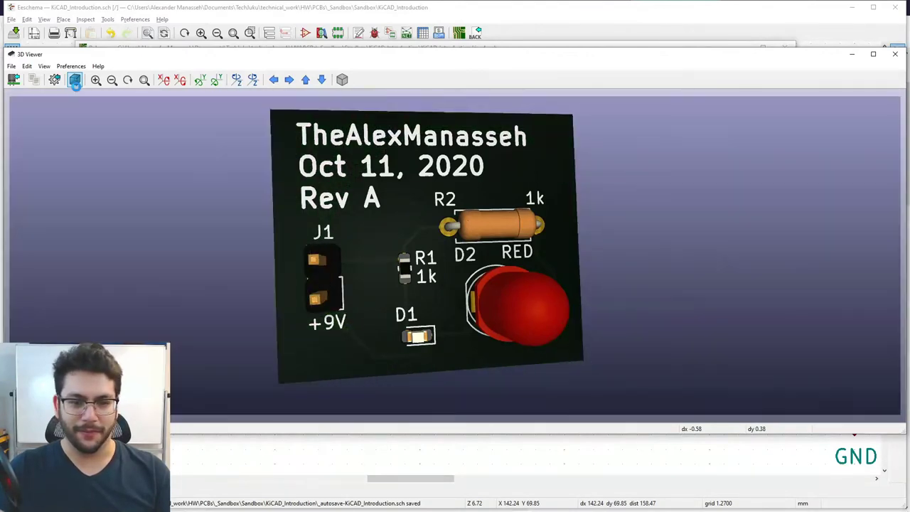
left_click(75, 81)
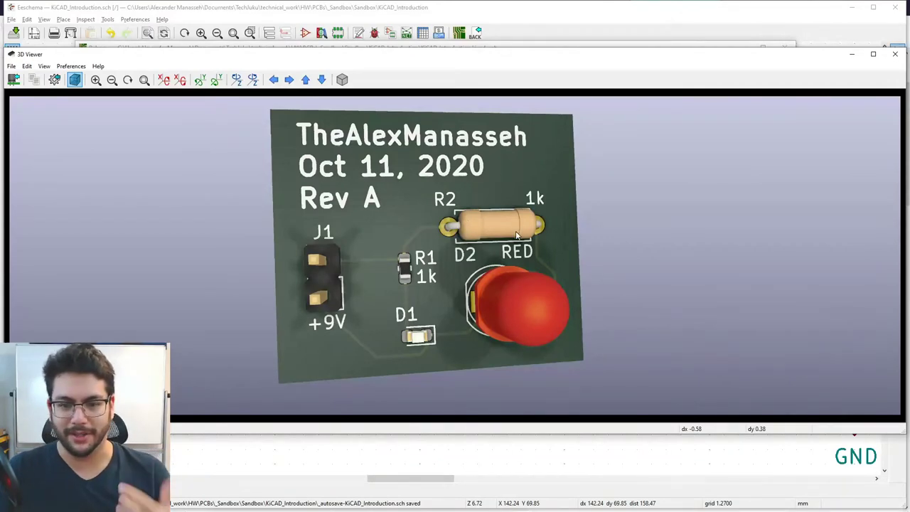
Close the 3D viewer and plot the board's preselected layers in Gerber format to the project folder
scroll(488, 229, "up", 3)
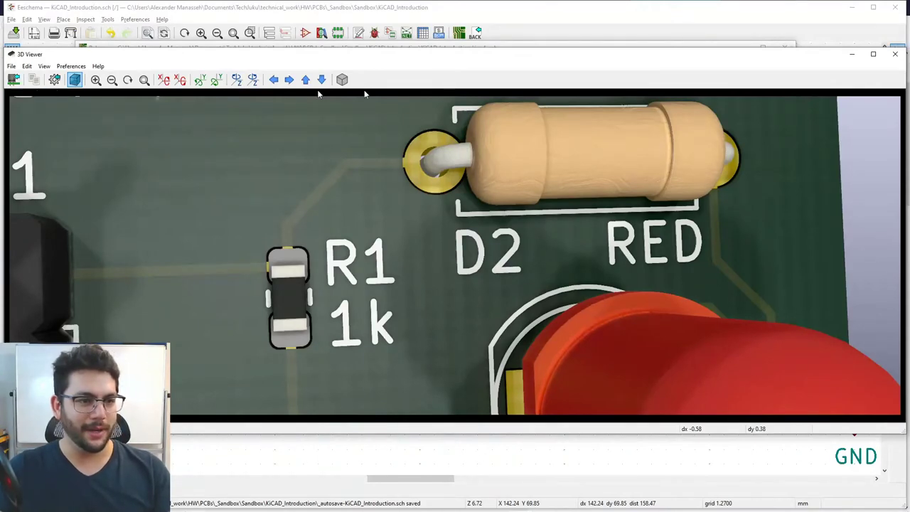
left_click(895, 54)
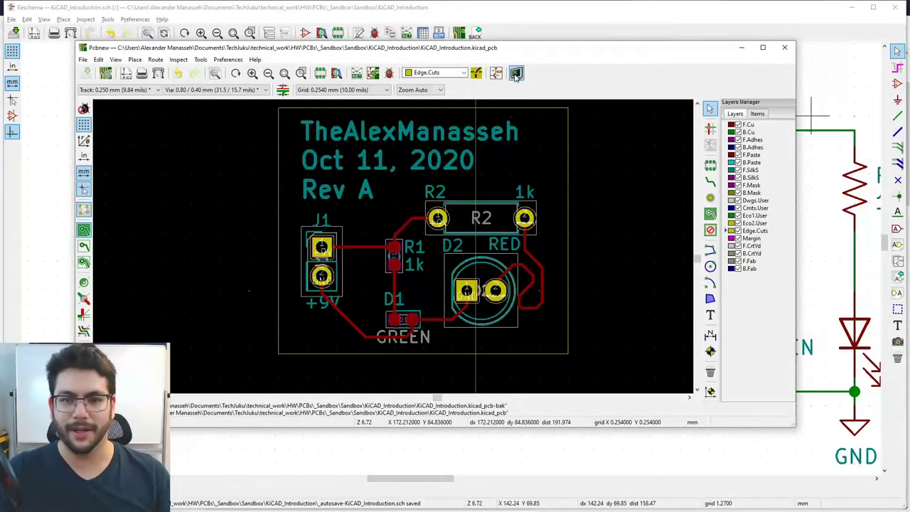
left_click(83, 60)
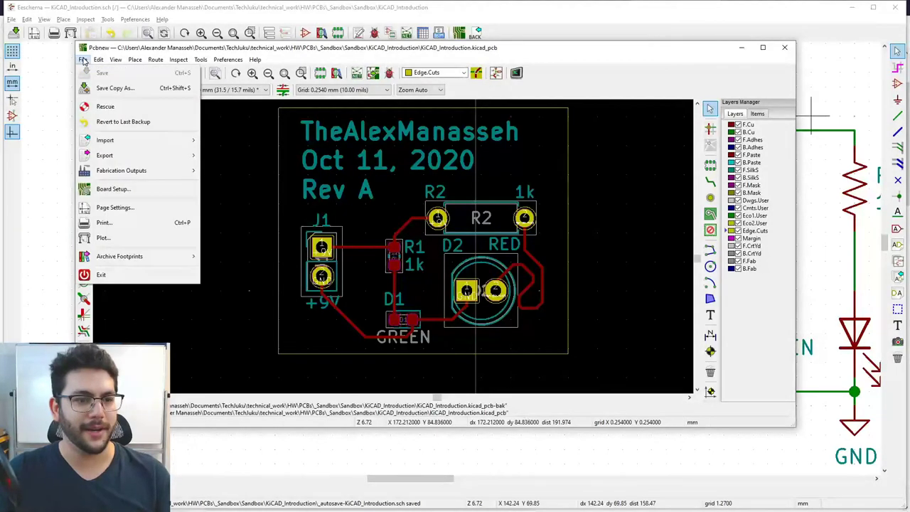
left_click(119, 238)
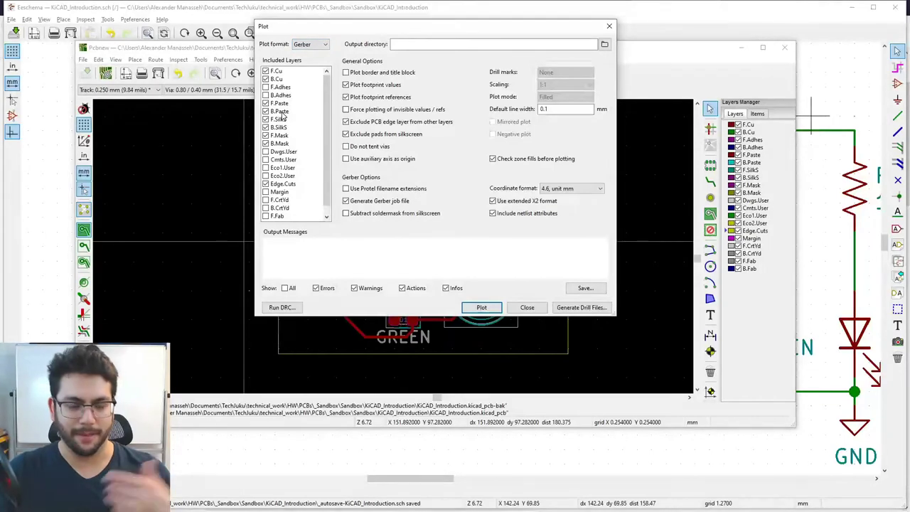
left_click(323, 47)
left_click(307, 50)
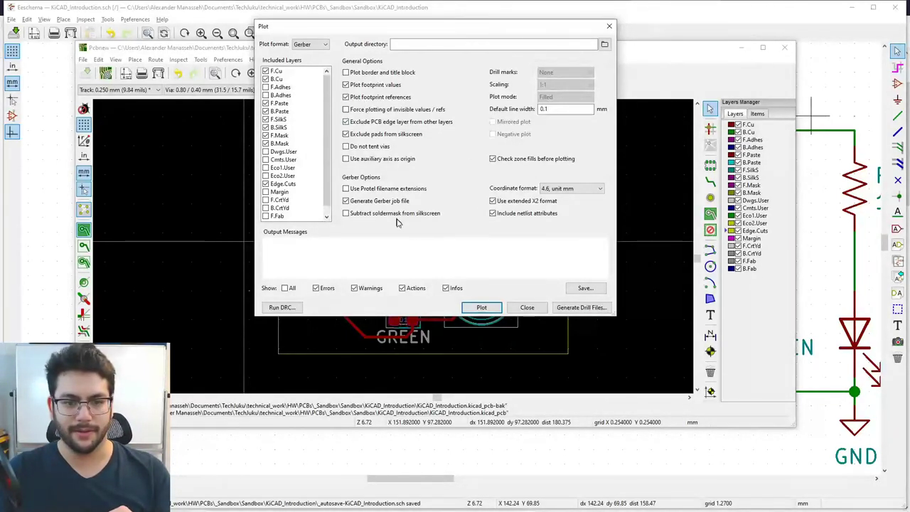
left_click(483, 307)
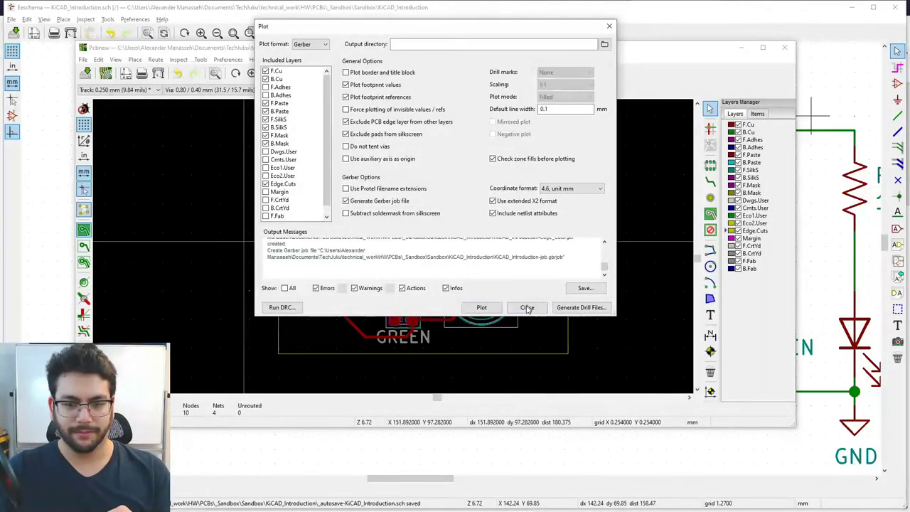
left_click(527, 308)
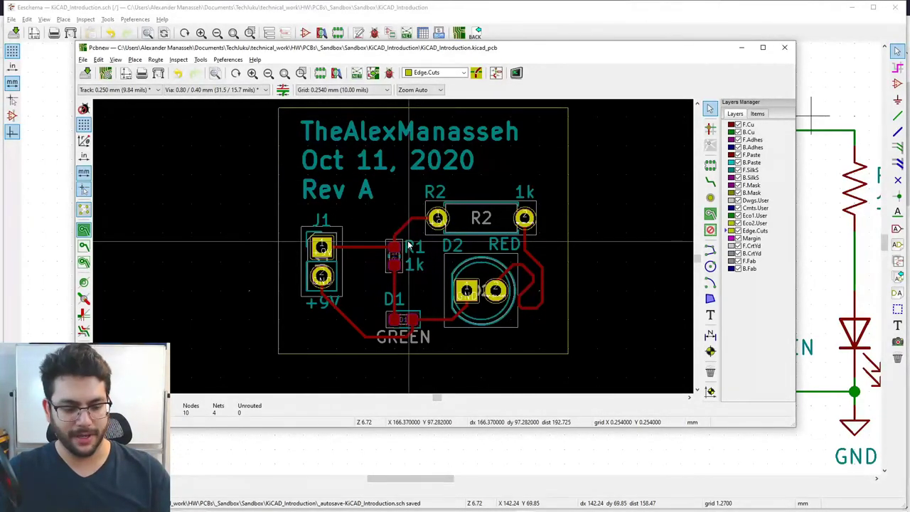
Reopen the 3D viewer, turn raytracing off and examine the silkscreen labels around D1
key("alt+3")
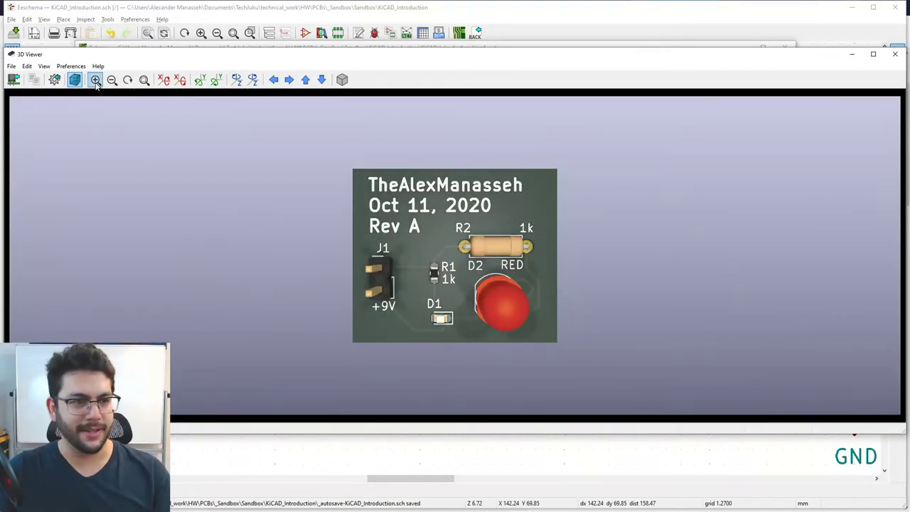
left_click(75, 80)
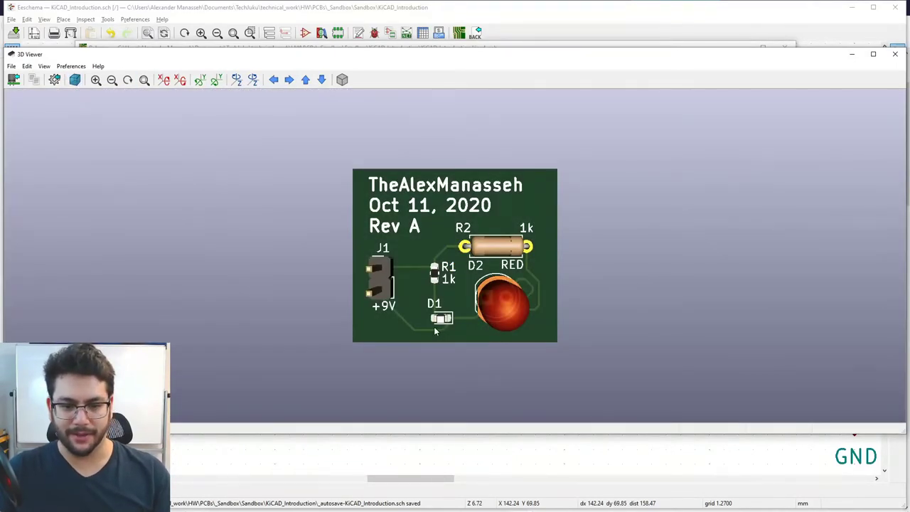
left_click(895, 55)
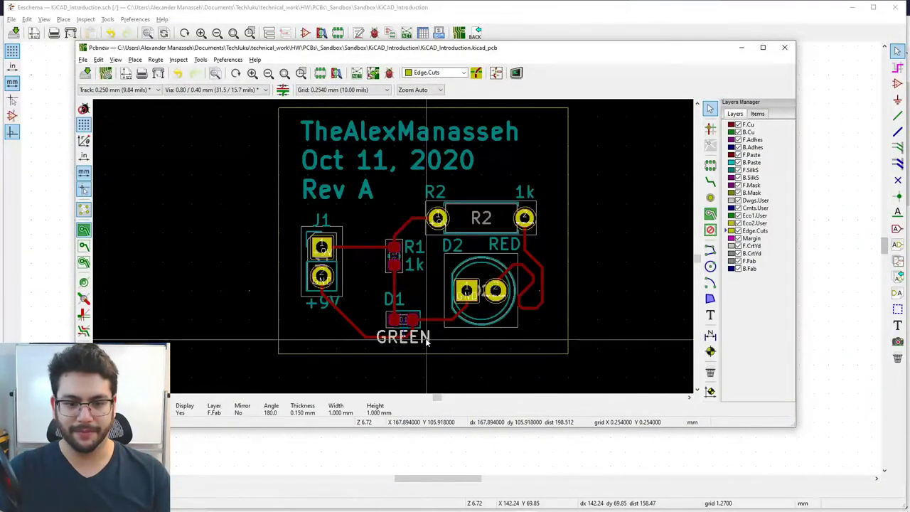
Assign D1's GREEN value text to the F.SilkS layer and check the label in the 3D viewer
double_click(425, 339)
left_click(423, 199)
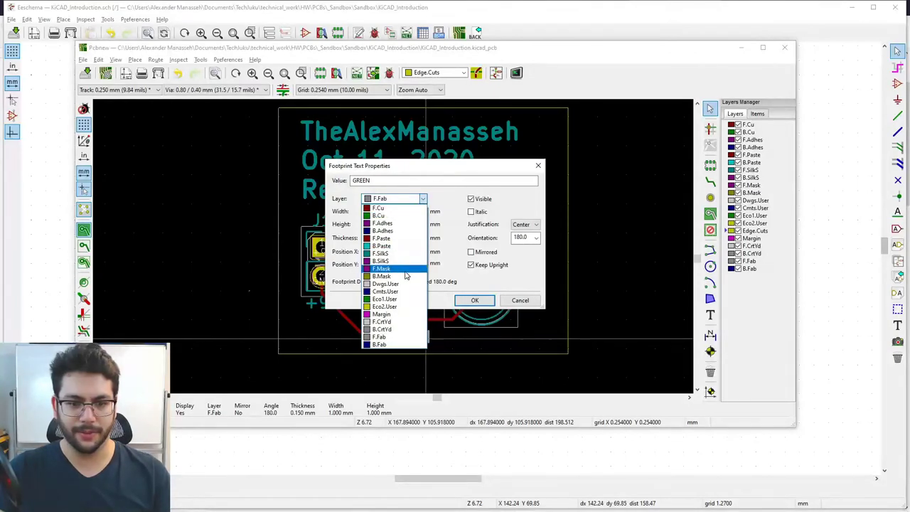
left_click(405, 255)
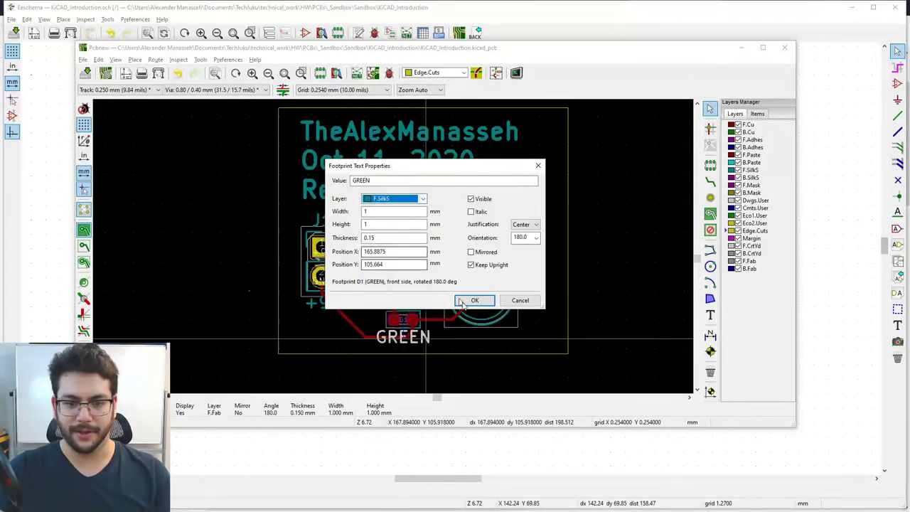
left_click(475, 301)
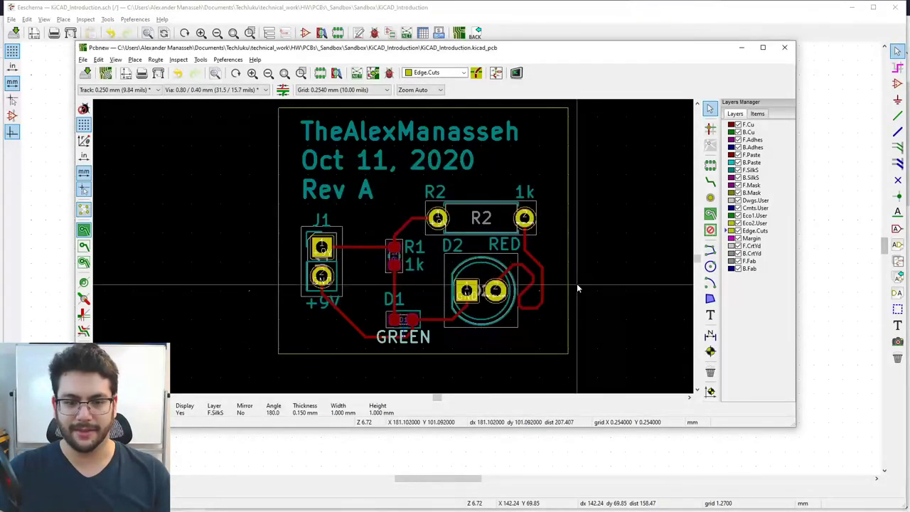
left_click(359, 265)
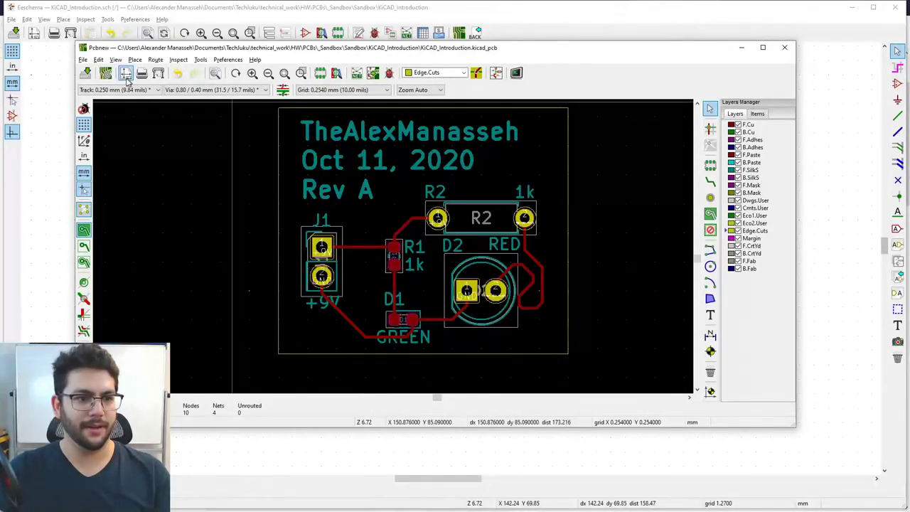
key("alt+3")
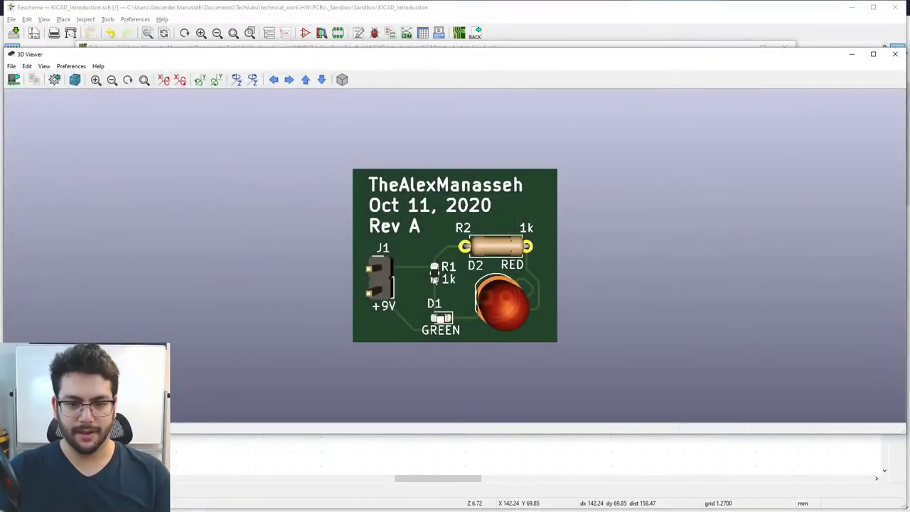
left_click(895, 57)
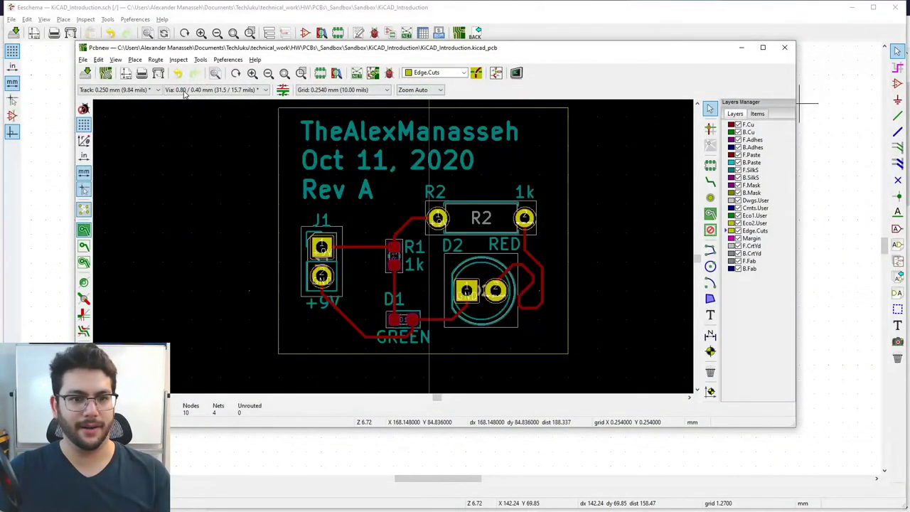
Plot the corrected board's preselected layers again as Gerber files, keeping the current plot options
left_click(83, 59)
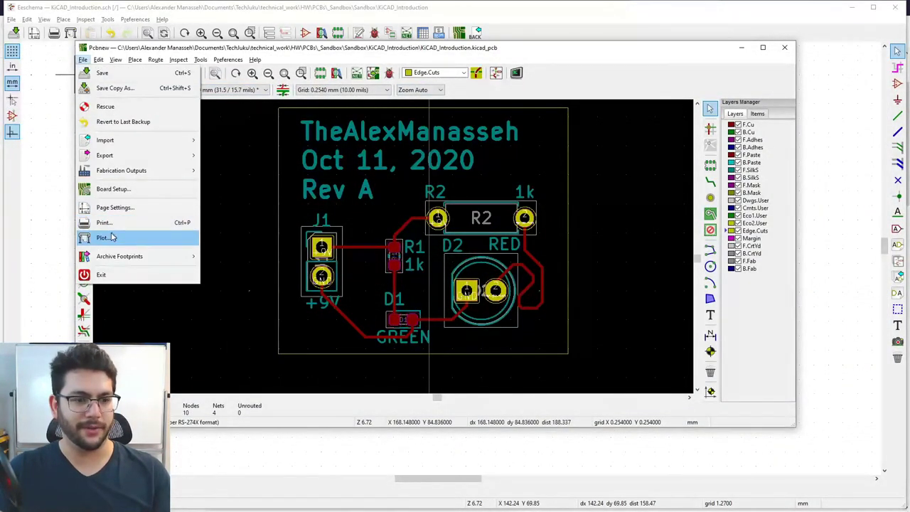
left_click(110, 236)
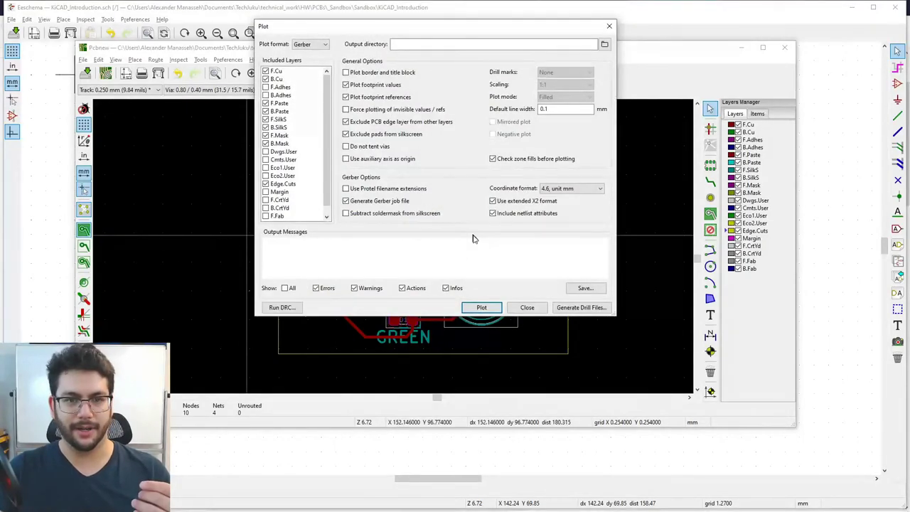
left_click(481, 307)
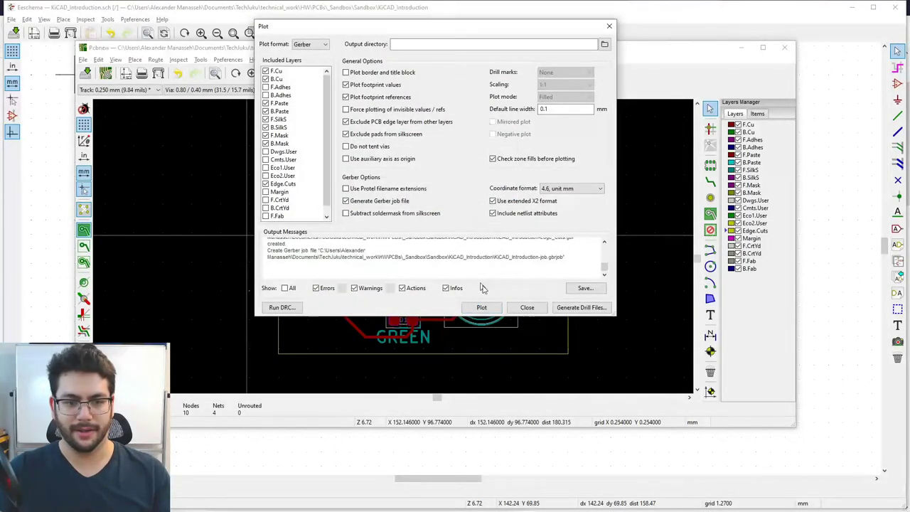
left_click(609, 26)
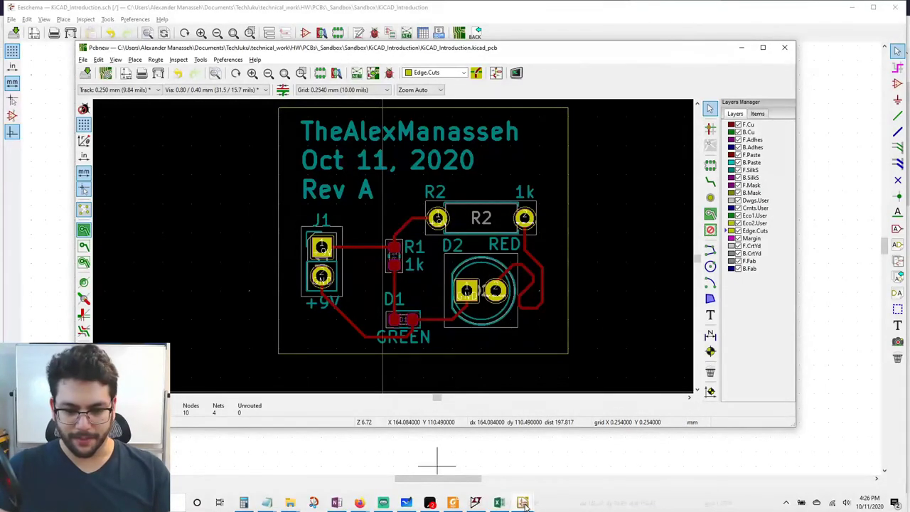
Switch to the KiCad project manager and review the generated .gbr files in the project tree
left_click(455, 503)
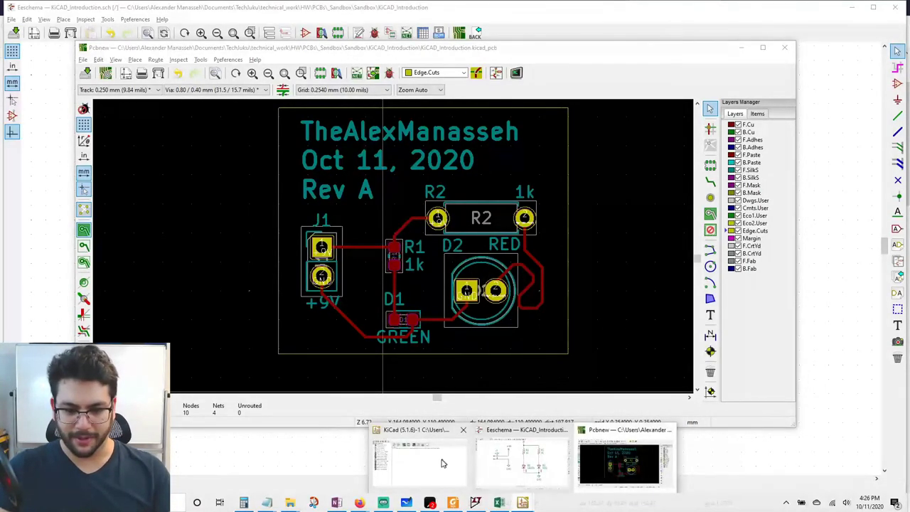
left_click(441, 463)
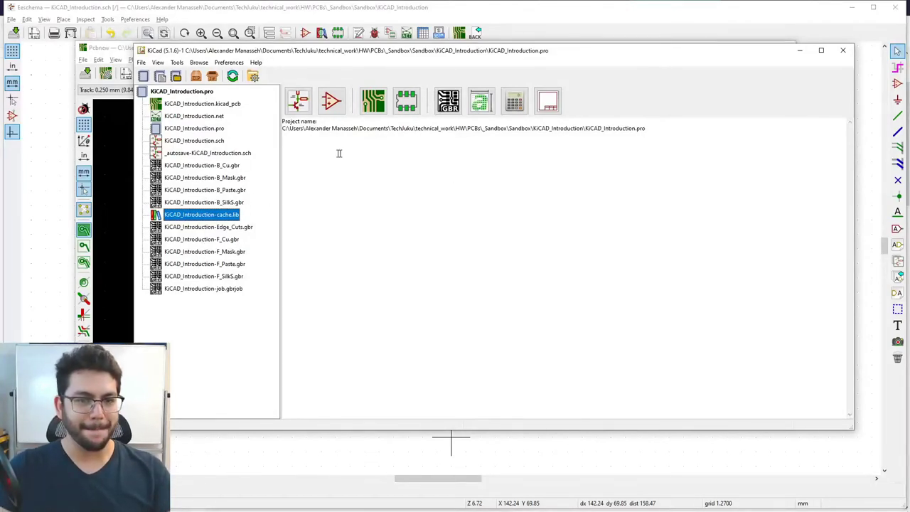
left_click(183, 167)
left_click(202, 178)
left_click(203, 190)
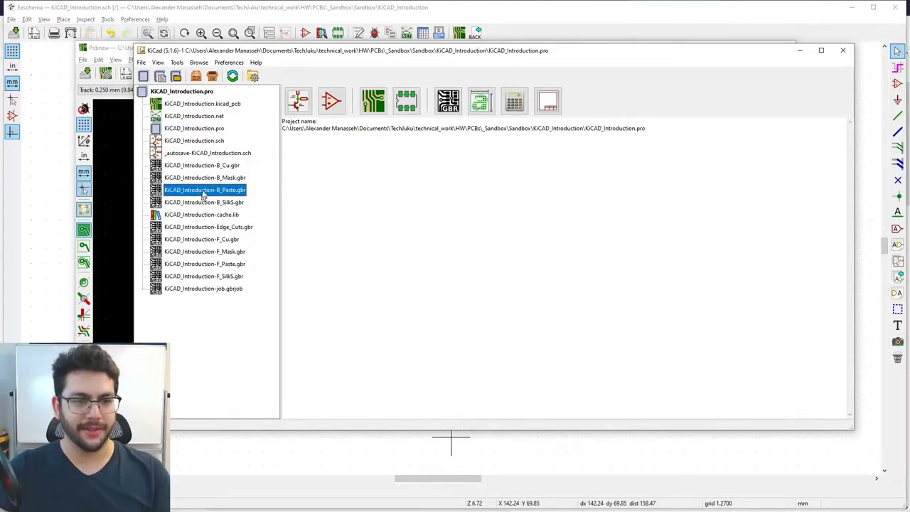
left_click(217, 167)
left_click(411, 147)
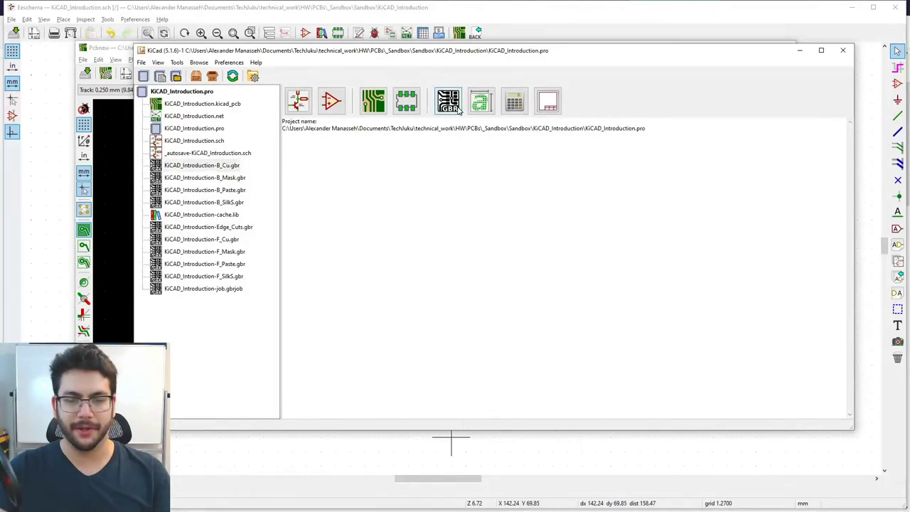
Launch GerbView and load all Gerber files from KiCAD_Introduction-B_Cu.gbr through KiCAD_Introduction-F_SilkS.gbr
left_click(458, 107)
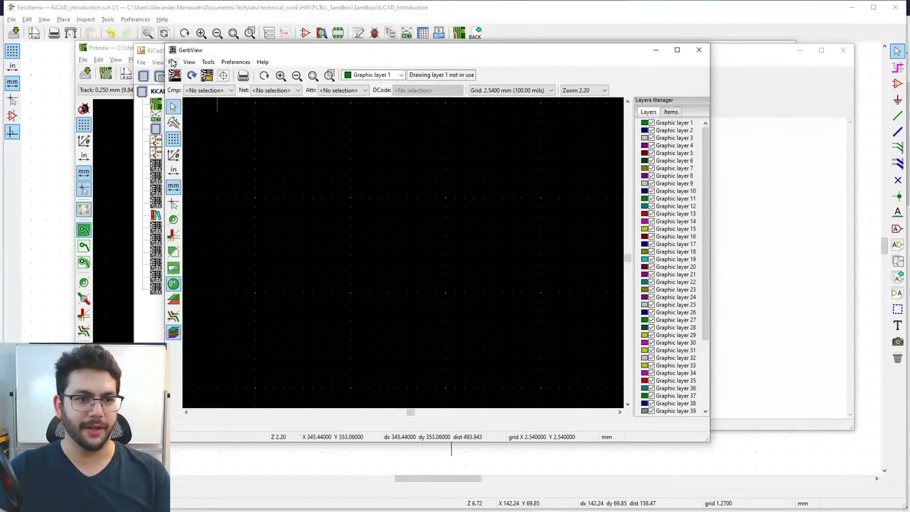
left_click(172, 63)
left_click(186, 76)
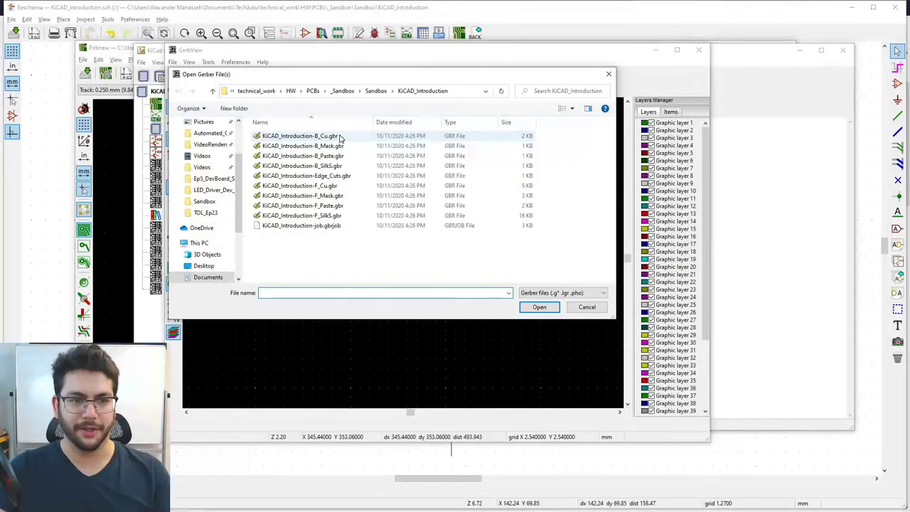
left_click(340, 138)
left_click(353, 218, "shift")
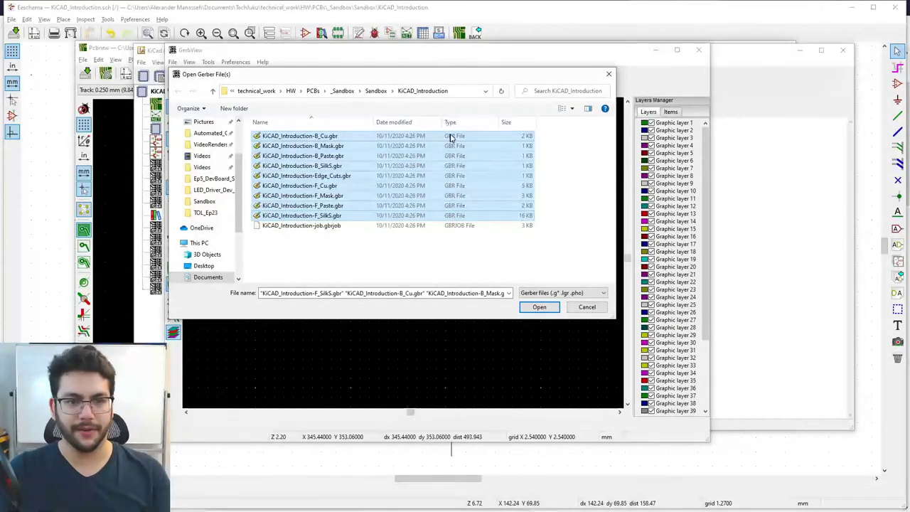
left_click(542, 307)
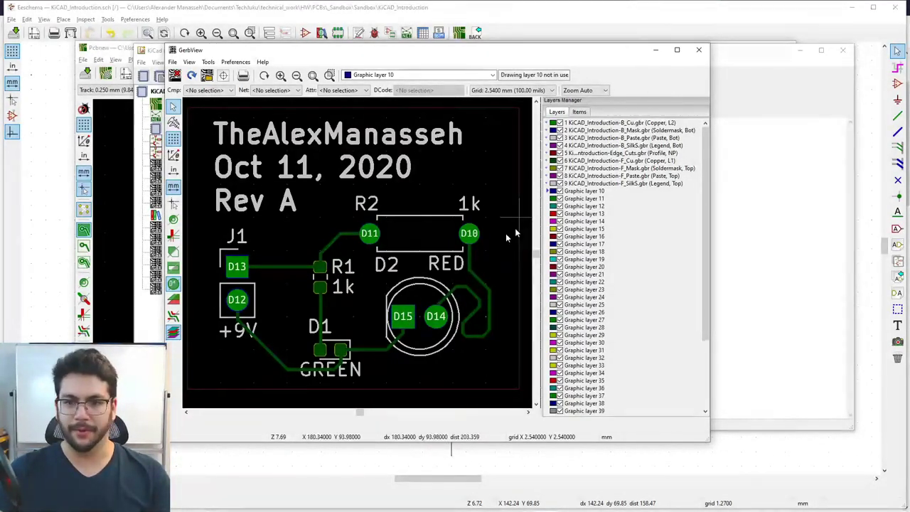
Toggle the visibility of the B_Cu Gerber layer and compare its pads with the B_Mask layer
left_click(583, 126)
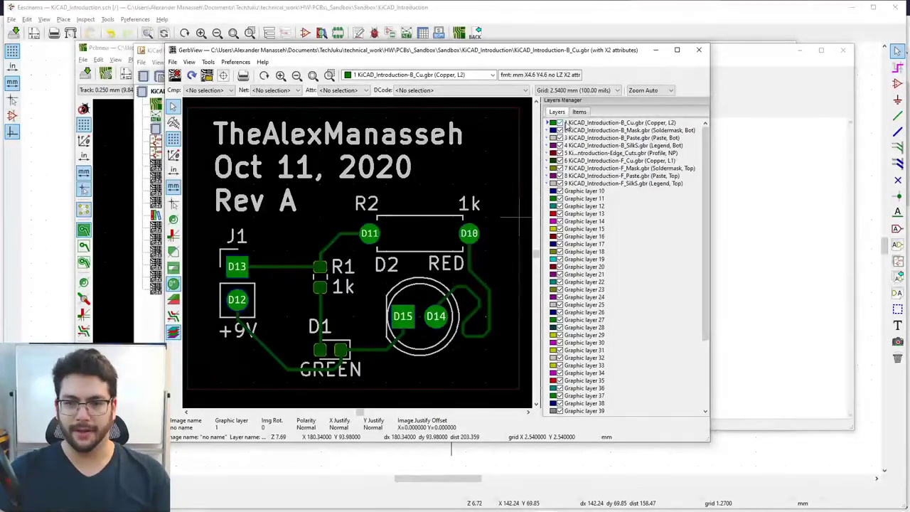
left_click(561, 129)
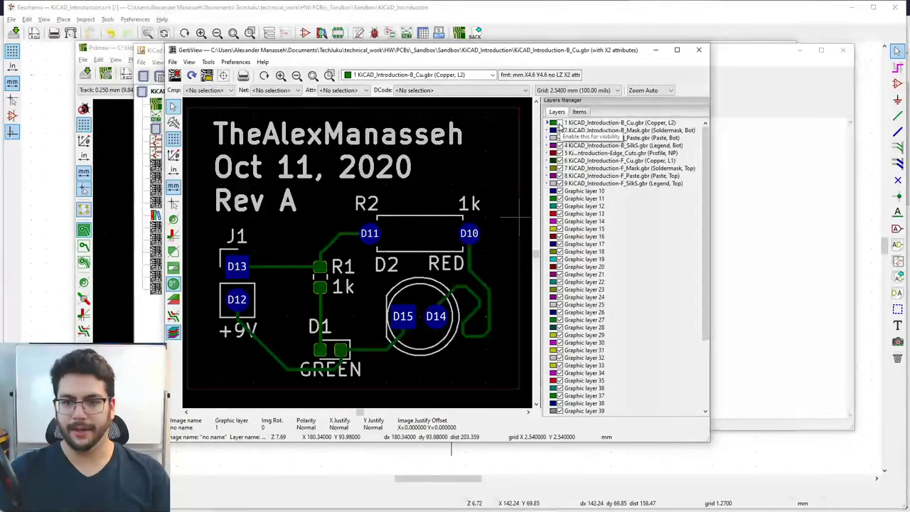
left_click(561, 127)
left_click(561, 126)
left_click(561, 126)
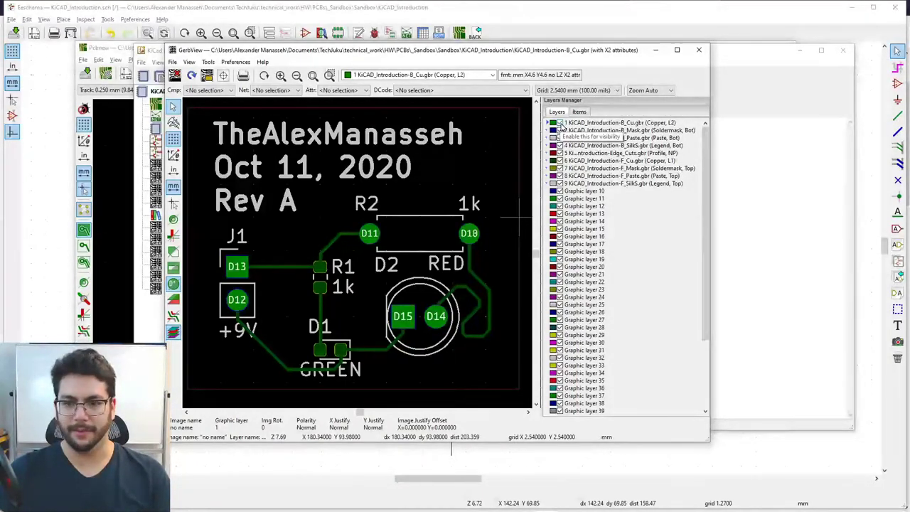
left_click(561, 131)
left_click(561, 124)
left_click(566, 131)
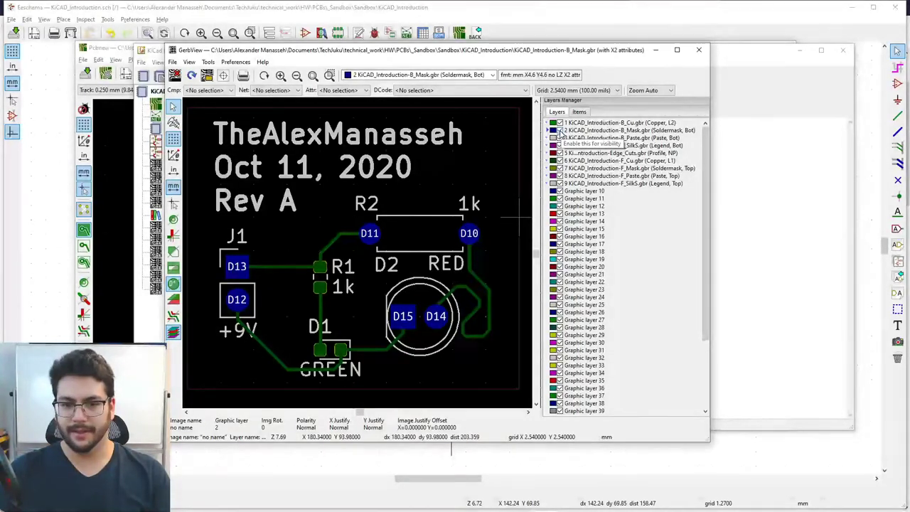
Hide the B_Cu, B_Mask, B_Paste and B_SilkS Gerber layers
left_click(560, 131)
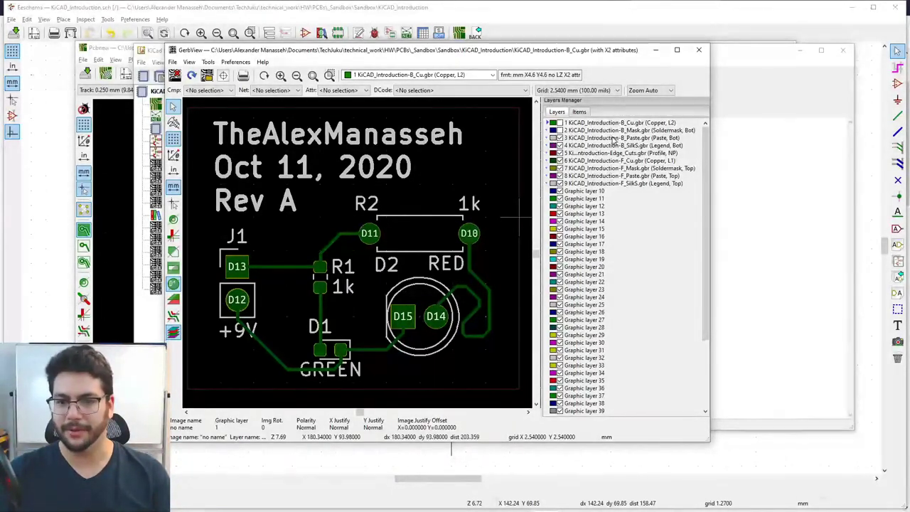
left_click(597, 138)
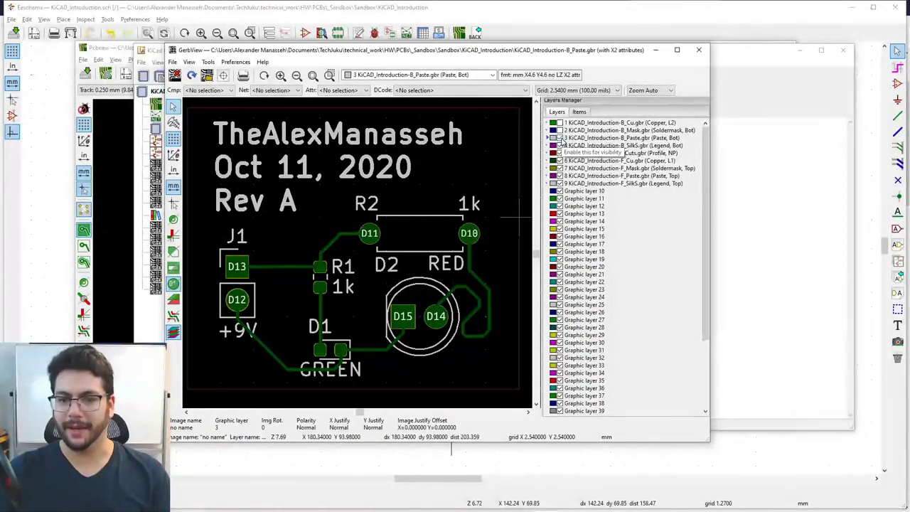
left_click(634, 145)
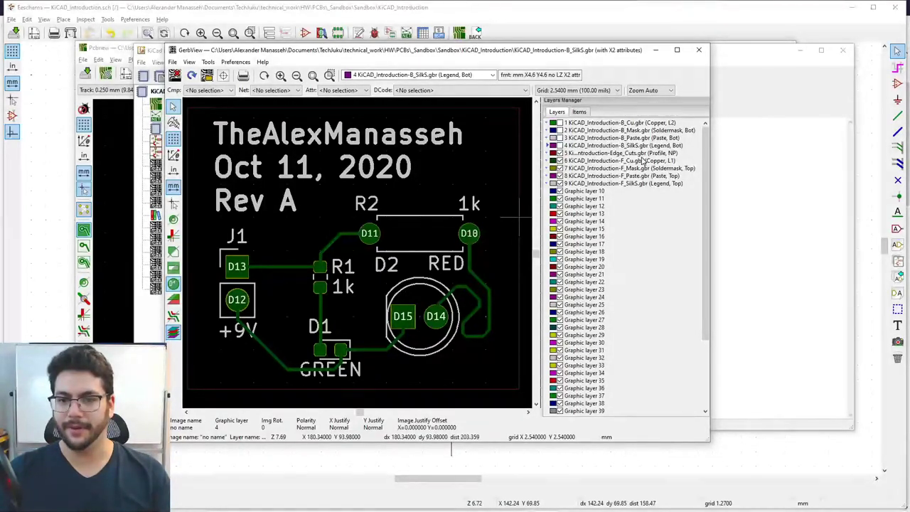
Make the Edge_Cuts Gerber layer active and toggle its visibility to examine the board outline
left_click(600, 153)
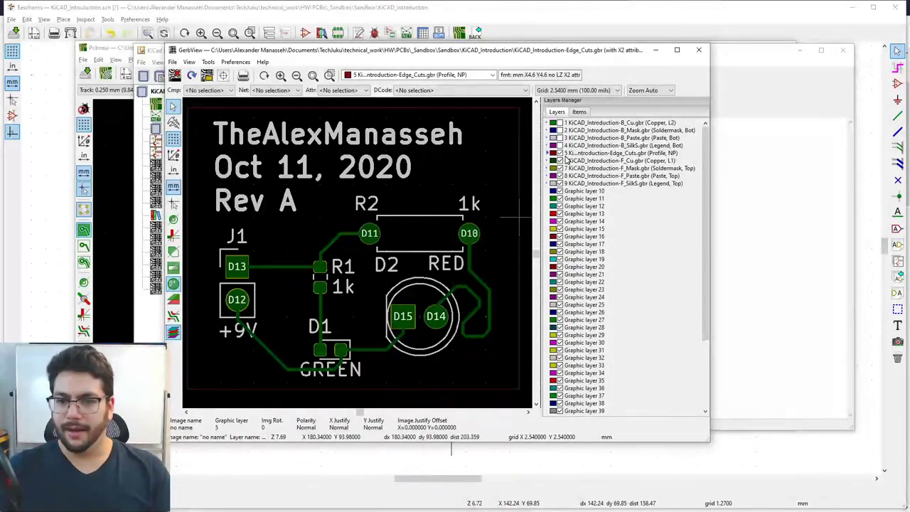
left_click(561, 153)
left_click(561, 153)
left_click(560, 153)
left_click(560, 154)
left_click(560, 153)
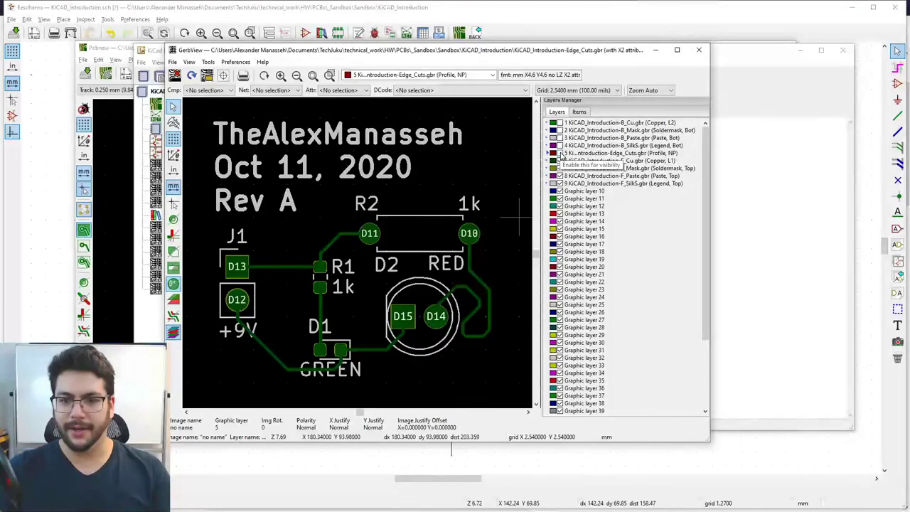
left_click(561, 154)
Make the F_Cu Gerber layer active and toggle its visibility to examine the front copper traces and pads
left_click(565, 160)
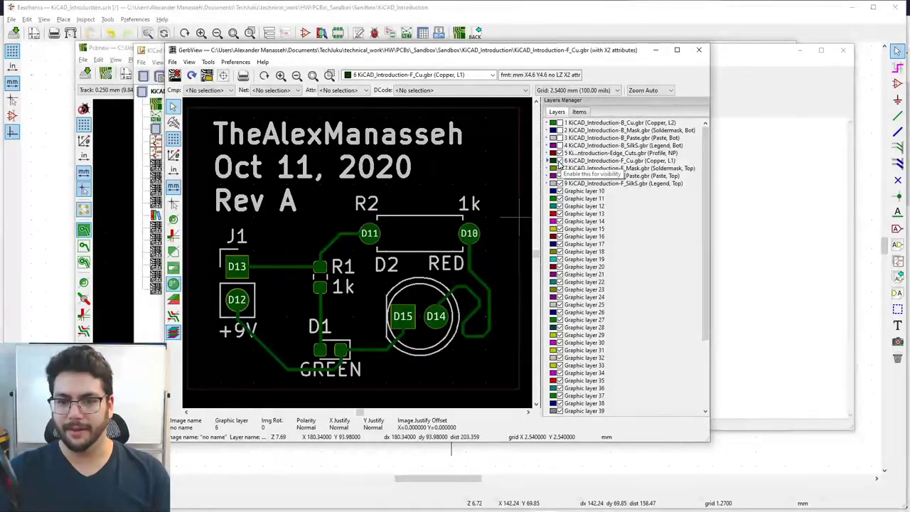
left_click(560, 162)
left_click(560, 161)
left_click(561, 162)
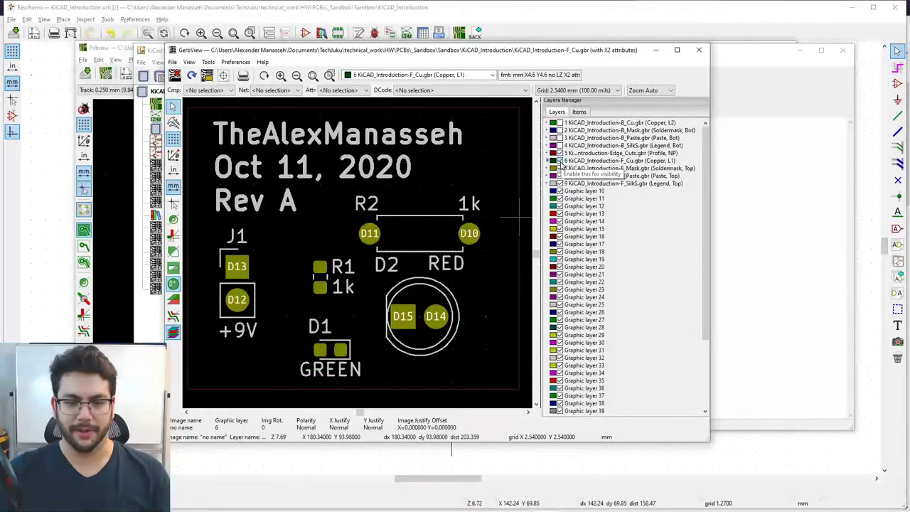
left_click(560, 162)
left_click(560, 161)
left_click(560, 162)
left_click(560, 161)
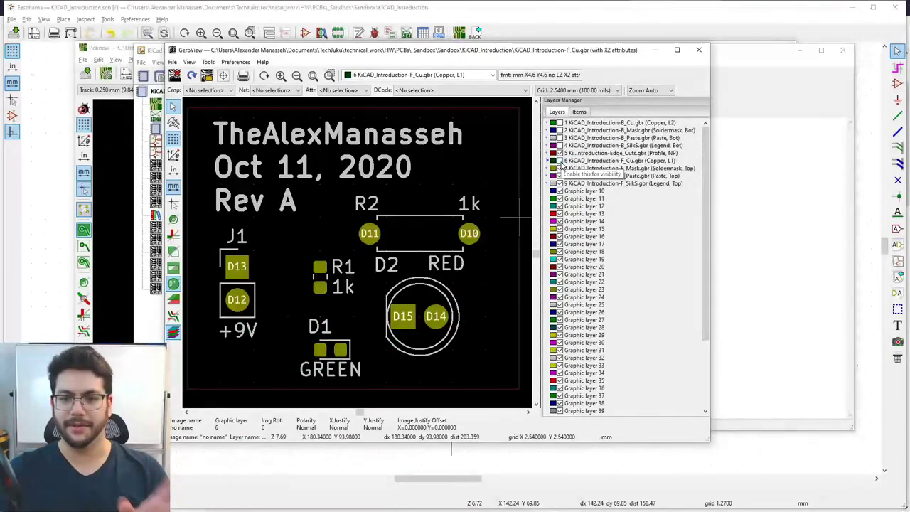
left_click(560, 162)
Make the F_Mask Gerber layer active and toggle its visibility to compare the soldermask openings with the F_Cu pads
left_click(604, 169)
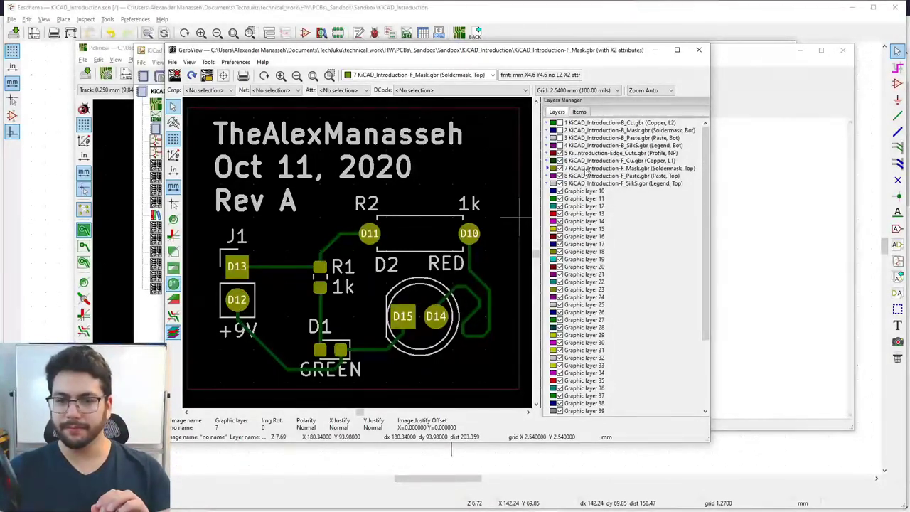
left_click(560, 169)
left_click(561, 169)
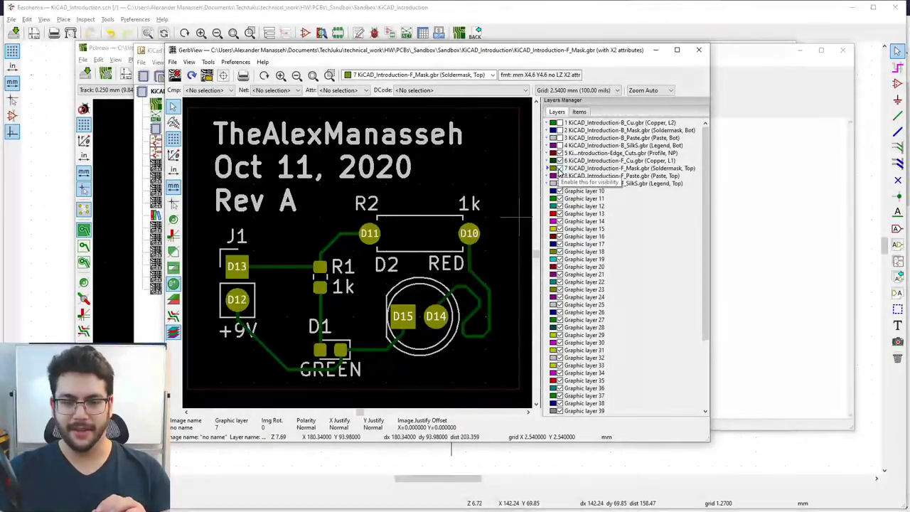
left_click(560, 168)
left_click(560, 169)
left_click(561, 169)
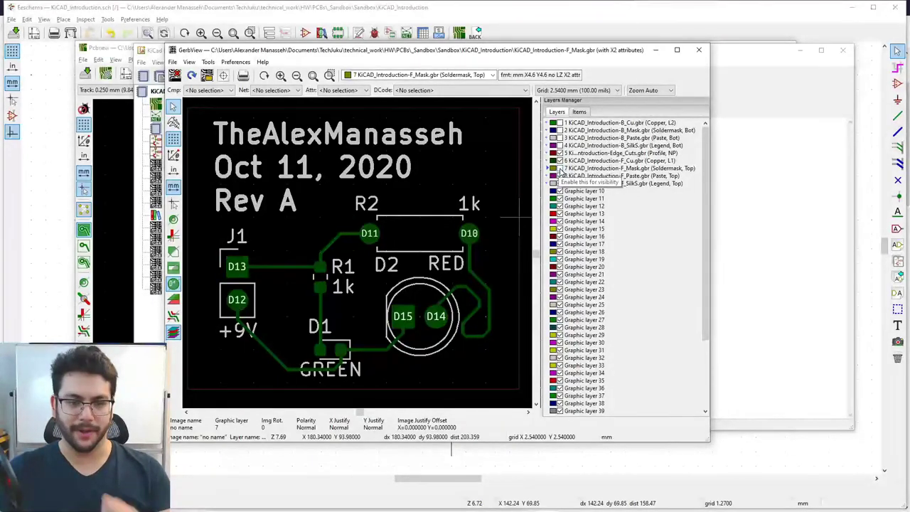
left_click(560, 168)
left_click(561, 169)
left_click(560, 168)
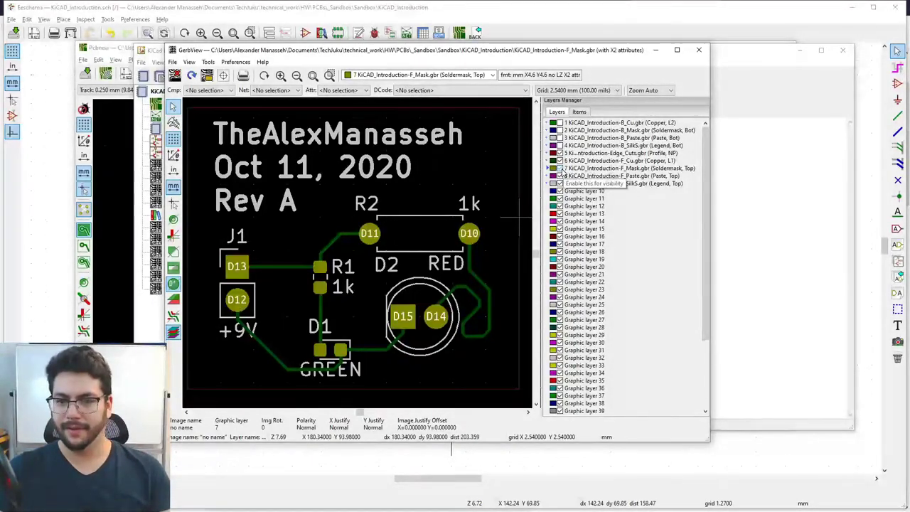
Compare the F_Paste layer with F_Mask by activating each, and toggle F_Mask's visibility to recheck the pad openings
left_click(575, 170)
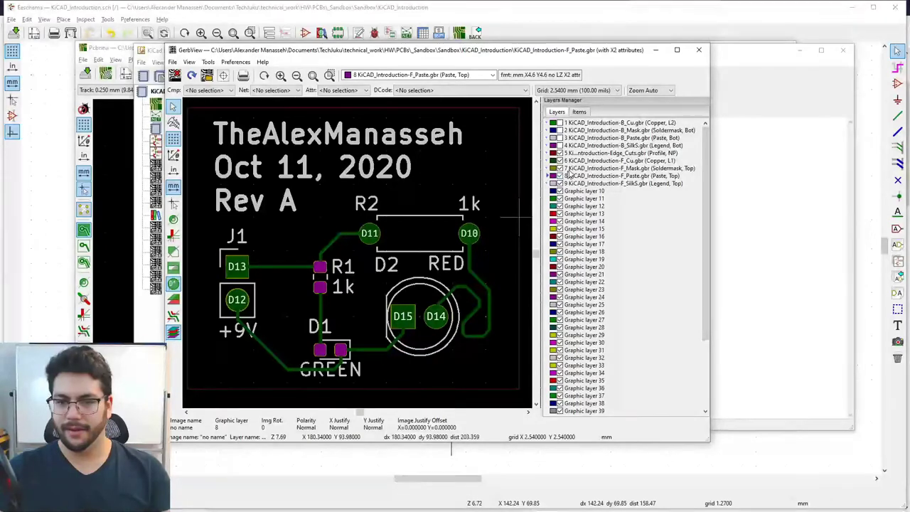
left_click(576, 171)
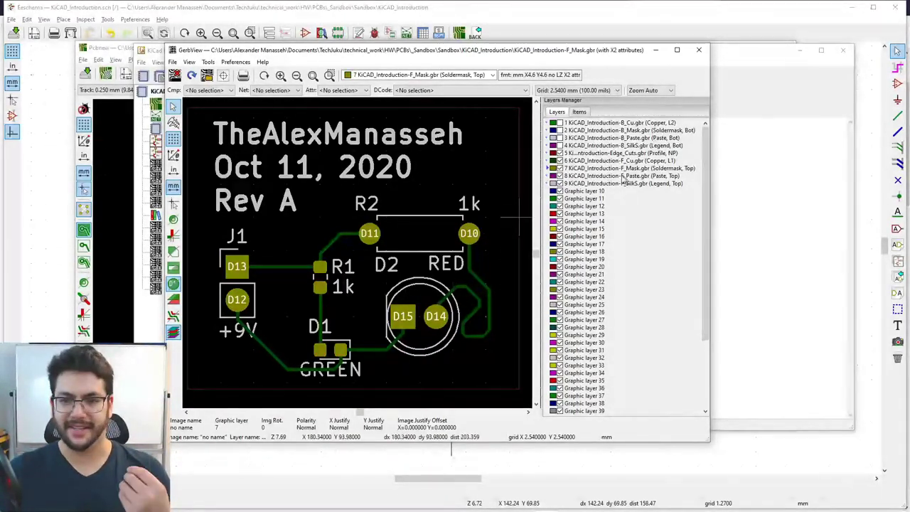
left_click(560, 169)
left_click(559, 169)
left_click(559, 169)
left_click(559, 169)
left_click(559, 168)
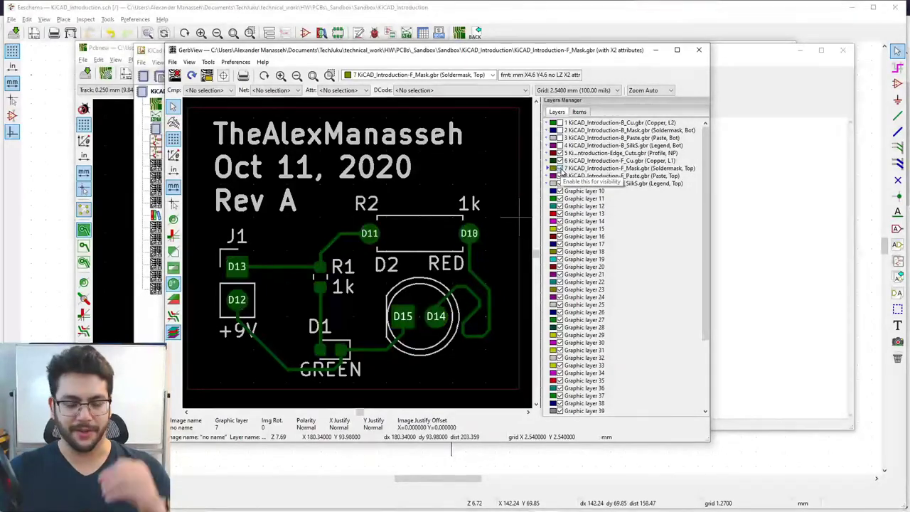
left_click(560, 169)
left_click(559, 168)
left_click(559, 169)
left_click(560, 169)
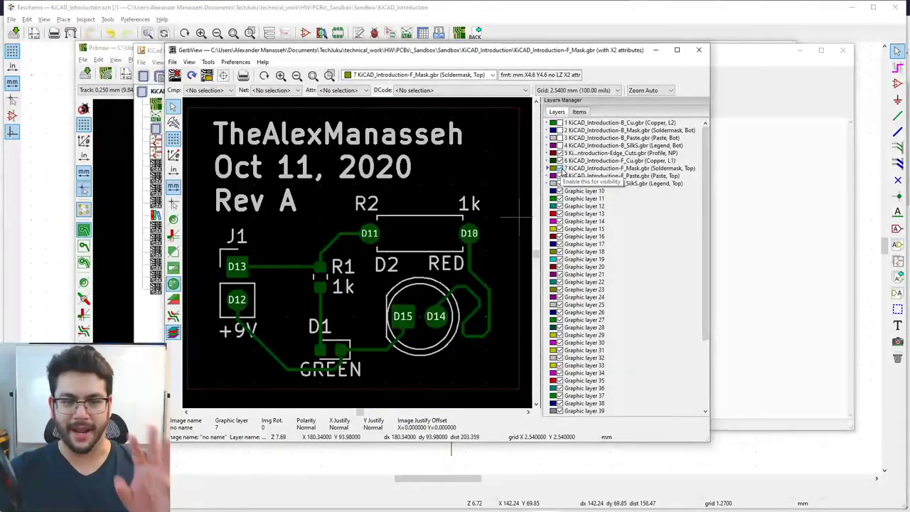
left_click(560, 169)
left_click(559, 169)
left_click(560, 169)
left_click(559, 168)
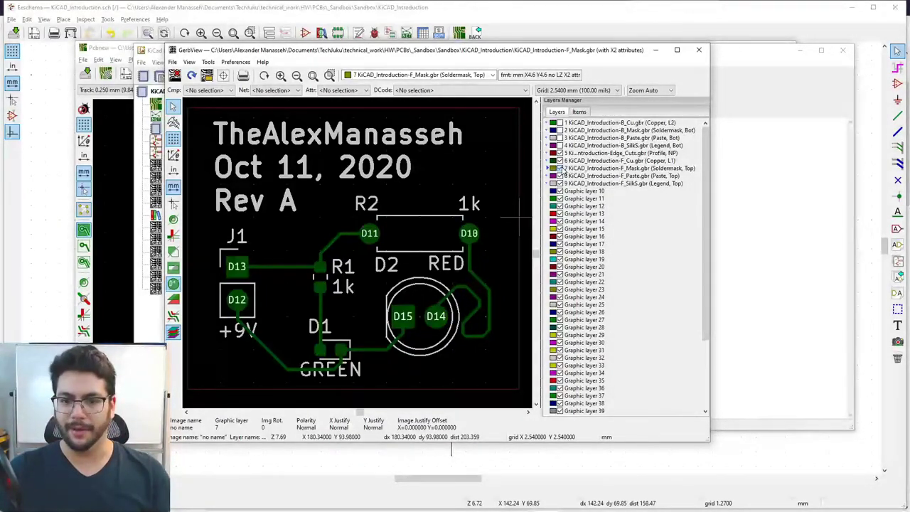
left_click(560, 169)
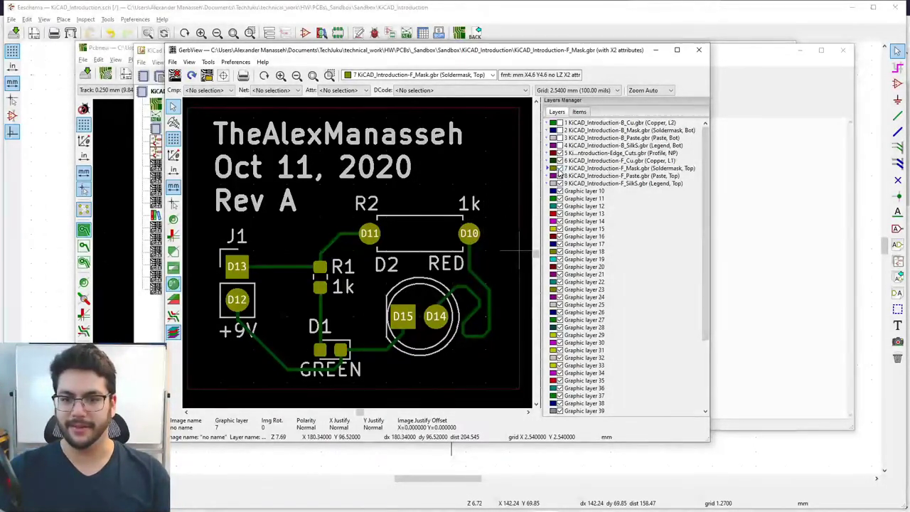
left_click(559, 169)
left_click(559, 168)
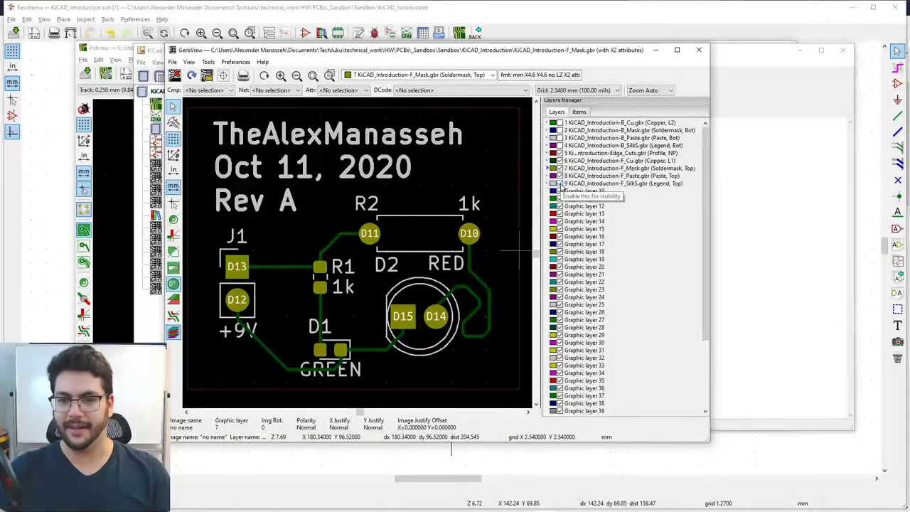
Toggle the visibility of the F_SilkS Gerber layer to examine the front legend, and close GerbView
left_click(555, 183)
left_click(559, 183)
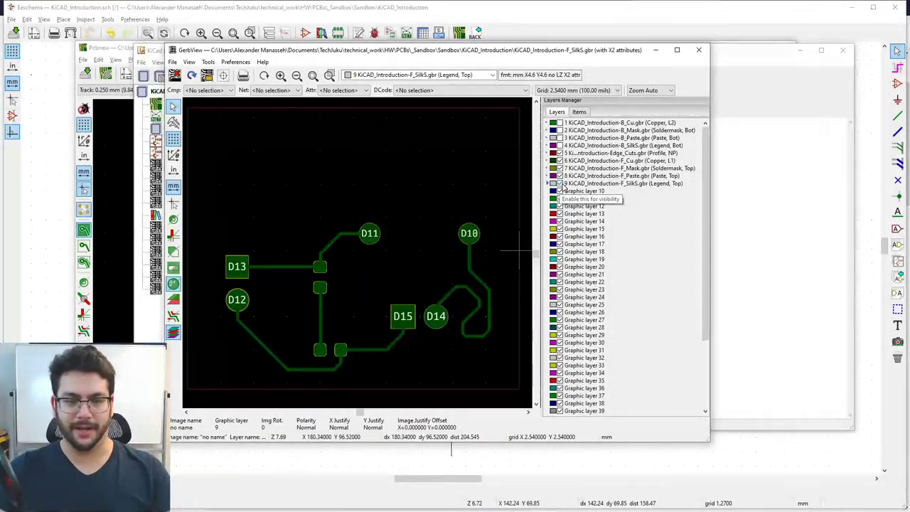
left_click(559, 183)
left_click(560, 183)
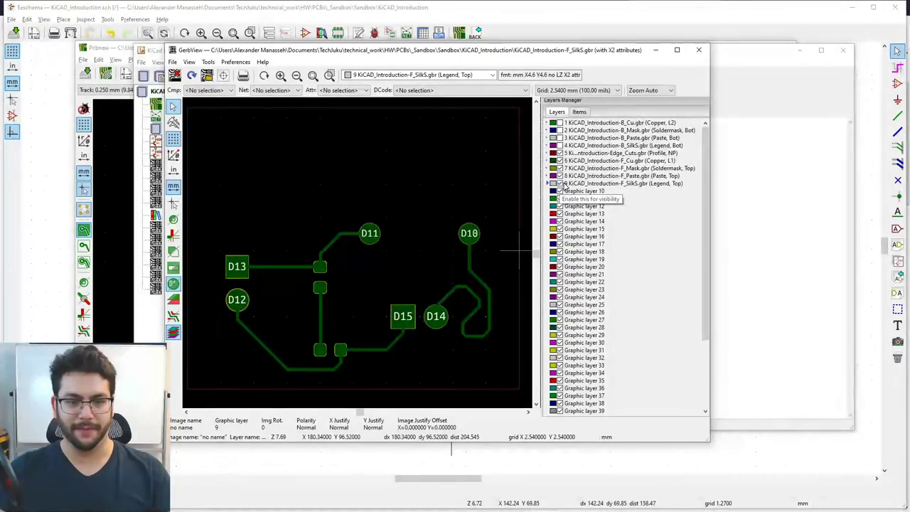
left_click(560, 184)
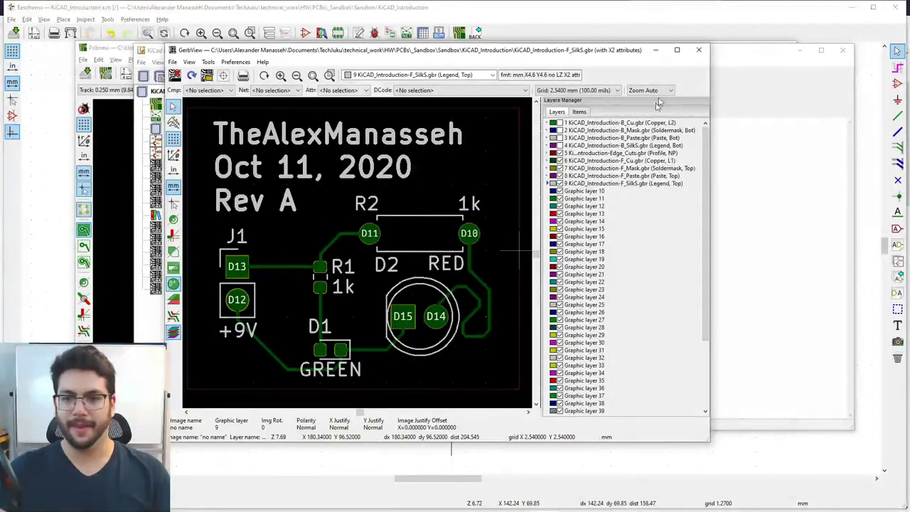
left_click(699, 49)
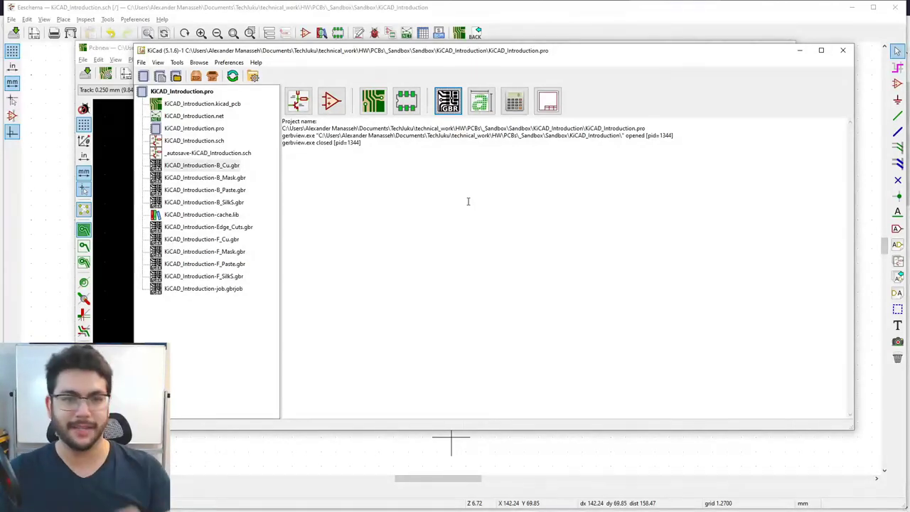
mouse_move(624, 506)
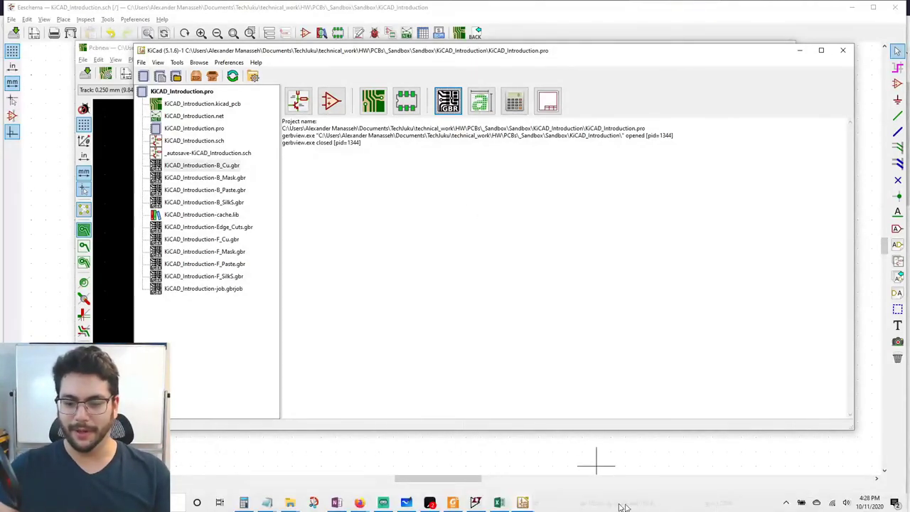
left_click(476, 503)
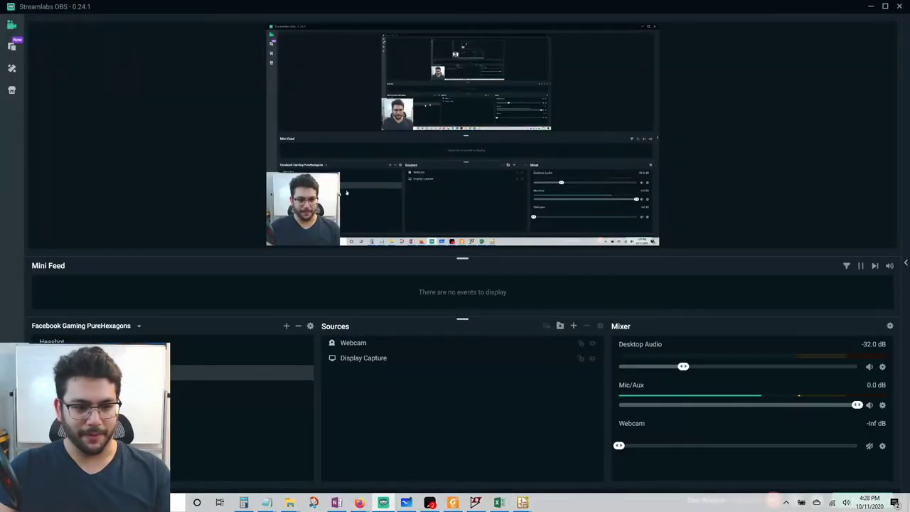